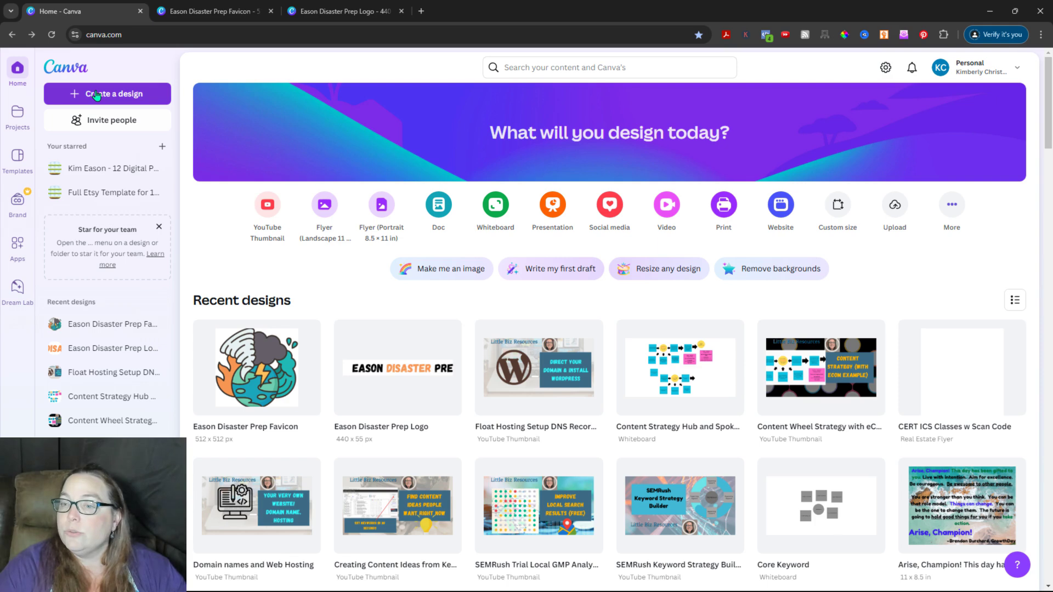
Step: Create a new blank custom-size design of 440 × 55 px
{"action": "left_click", "coordinate": [97, 94]}
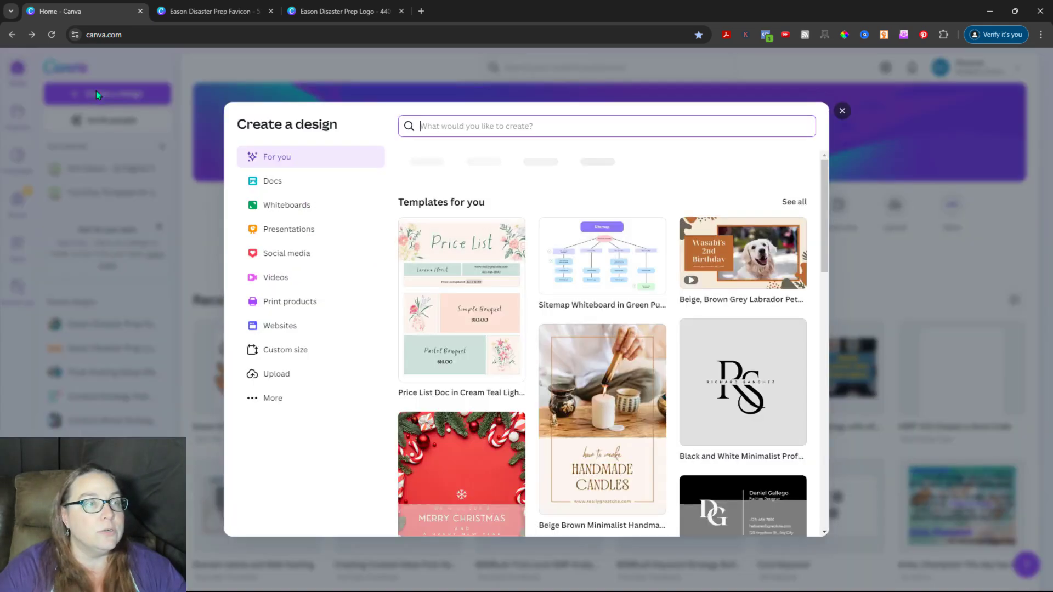
{"action": "left_click", "coordinate": [281, 359]}
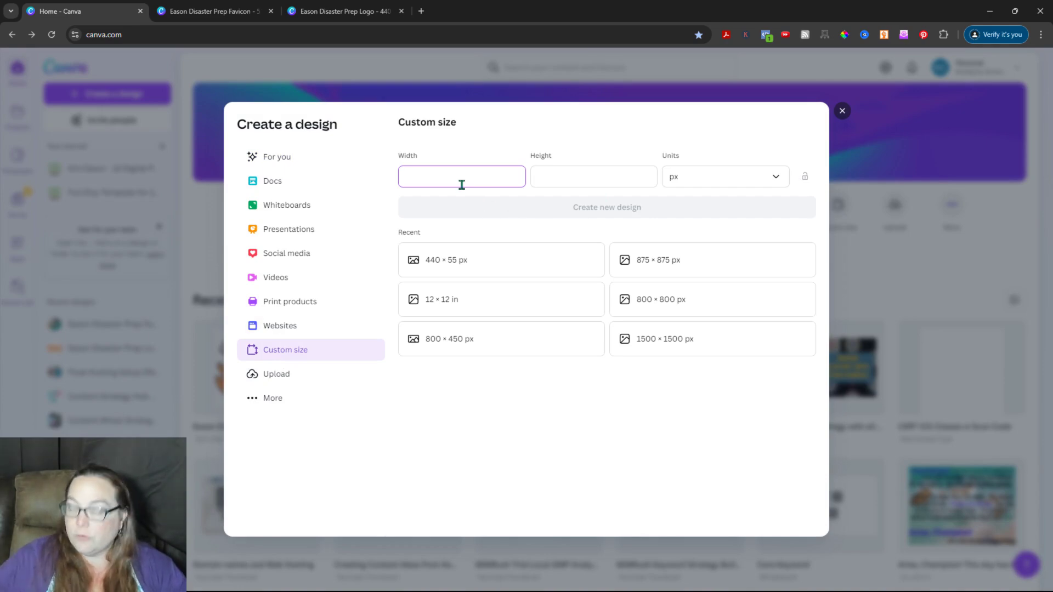
{"action": "key", "text": "Tab"}
{"action": "type", "text": "5"}
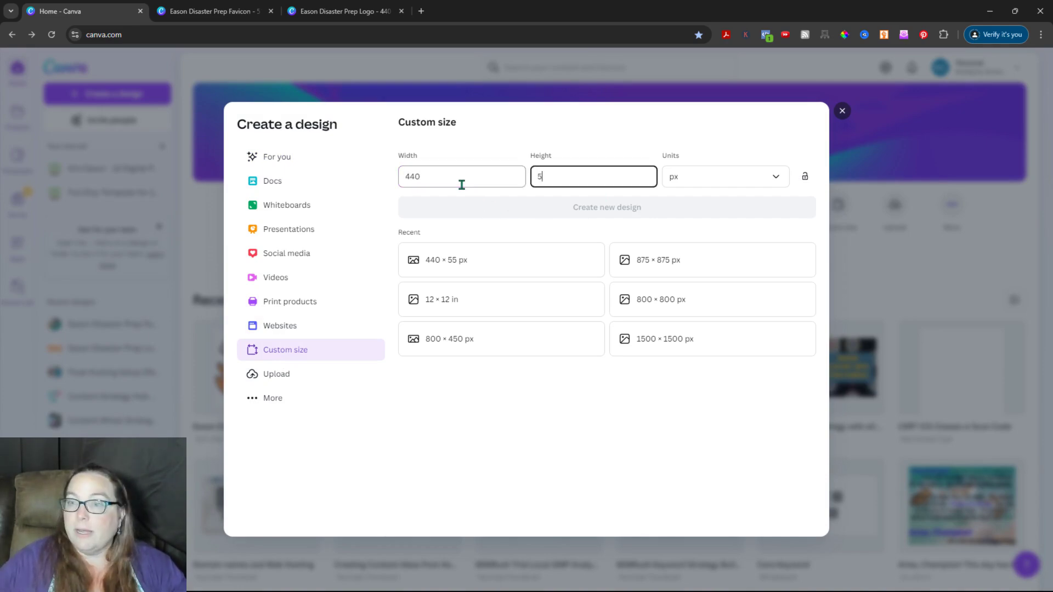
{"action": "type", "text": "5"}
{"action": "left_click", "coordinate": [640, 213]}
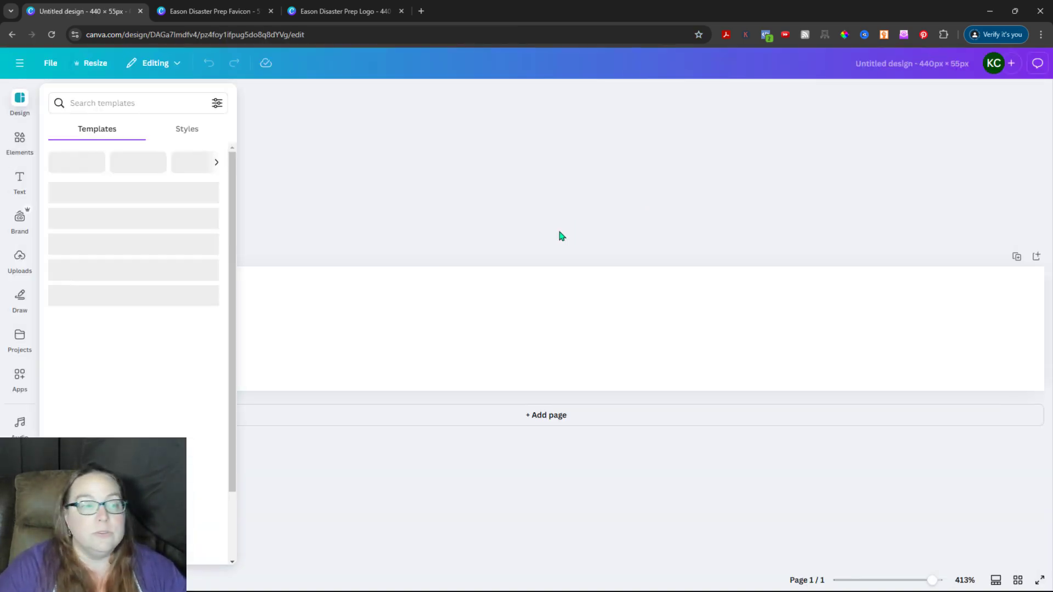
Step: Add the earth disaster graphic from Elements, enlarge it, and move it to the page's left edge
{"action": "left_click", "coordinate": [20, 101]}
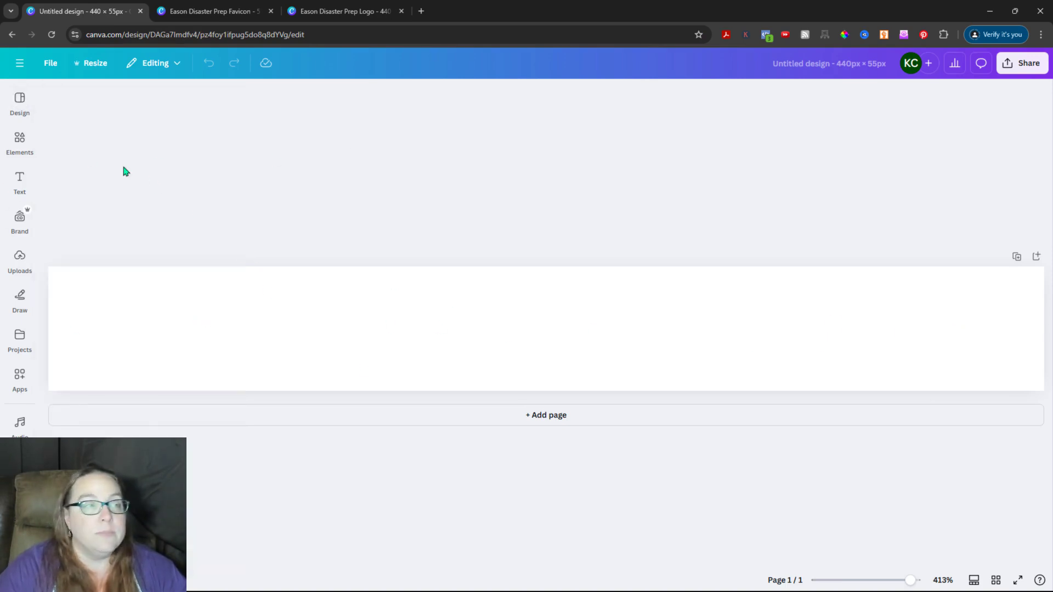
{"action": "left_click", "coordinate": [20, 182]}
{"action": "left_click", "coordinate": [32, 207]}
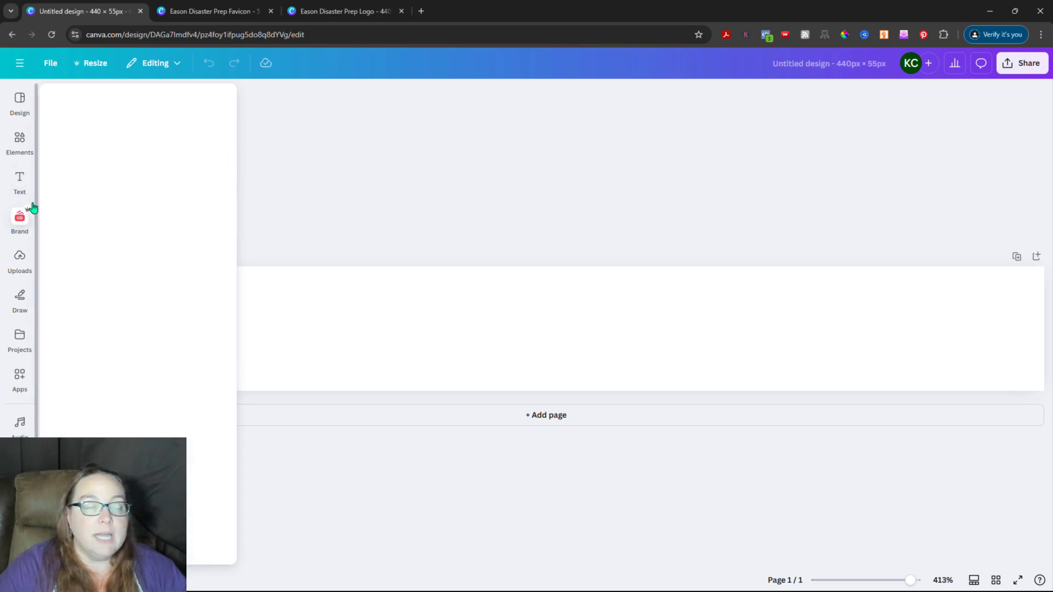
{"action": "left_click", "coordinate": [20, 140]}
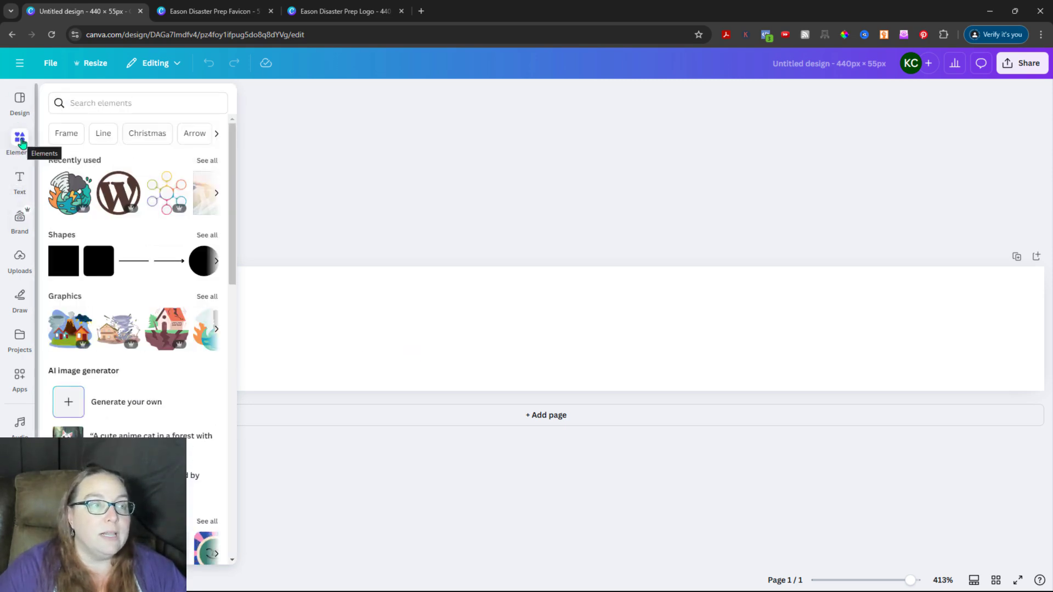
{"action": "left_click", "coordinate": [70, 193]}
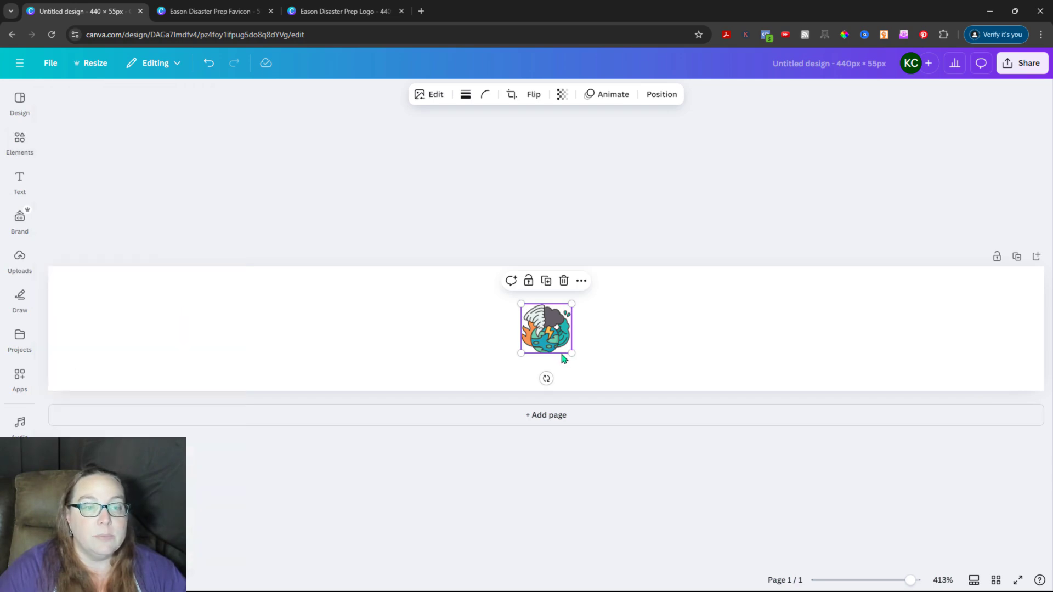
{"action": "left_click_drag", "start_coordinate": [571, 354], "coordinate": [597, 379]}
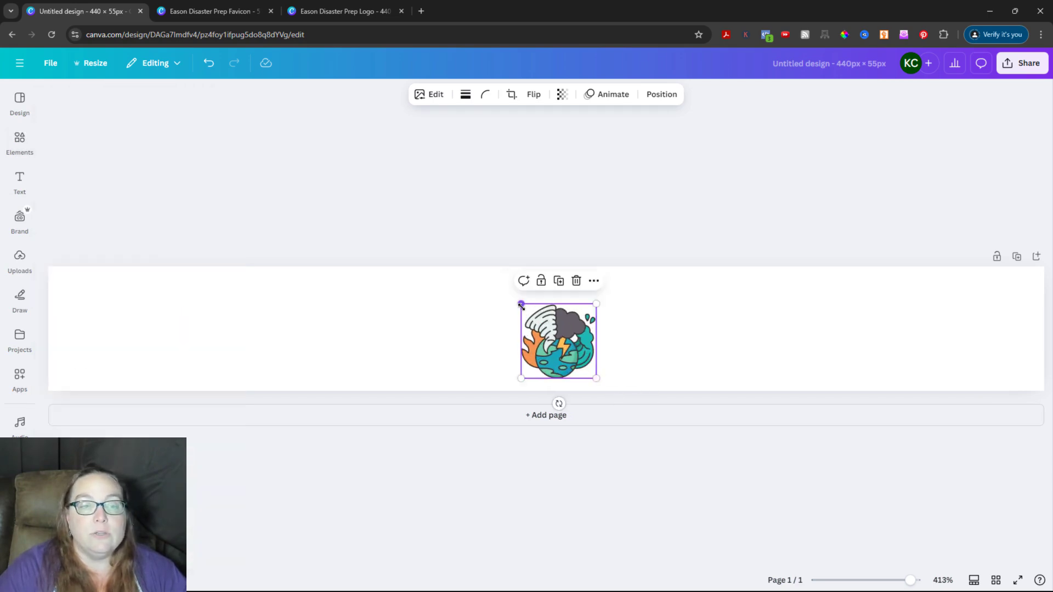
{"action": "left_click_drag", "start_coordinate": [521, 302], "coordinate": [483, 266]}
{"action": "left_click_drag", "start_coordinate": [564, 331], "coordinate": [157, 335]}
{"action": "left_click", "coordinate": [19, 181]}
Step: Add the storm earth graphic, delete it, and go back to the Eason Disaster Prep Logo design
{"action": "left_click", "coordinate": [19, 142]}
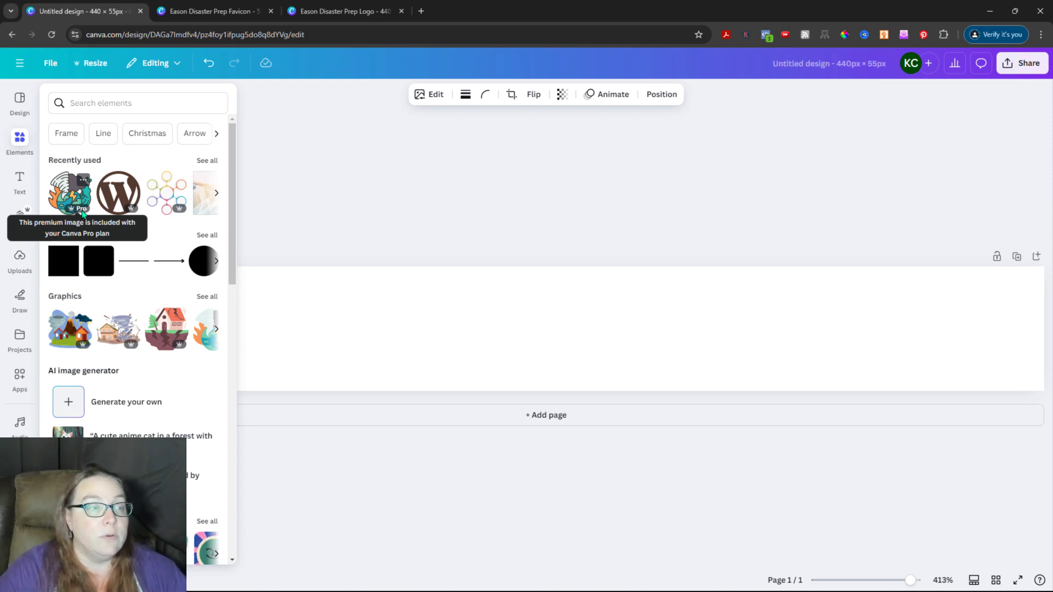
{"action": "left_click", "coordinate": [82, 213]}
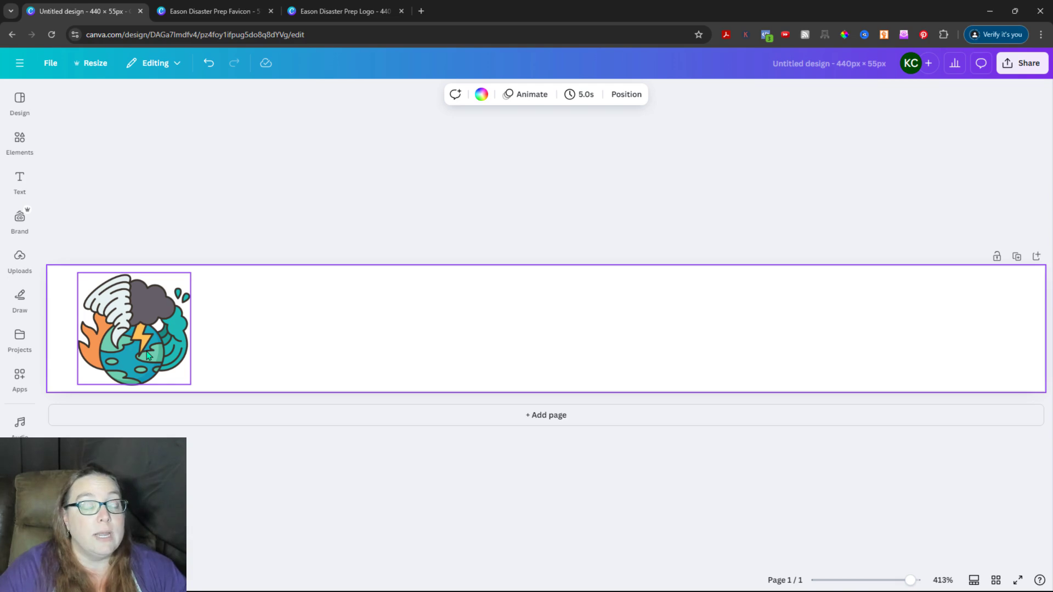
{"action": "left_click", "coordinate": [148, 355]}
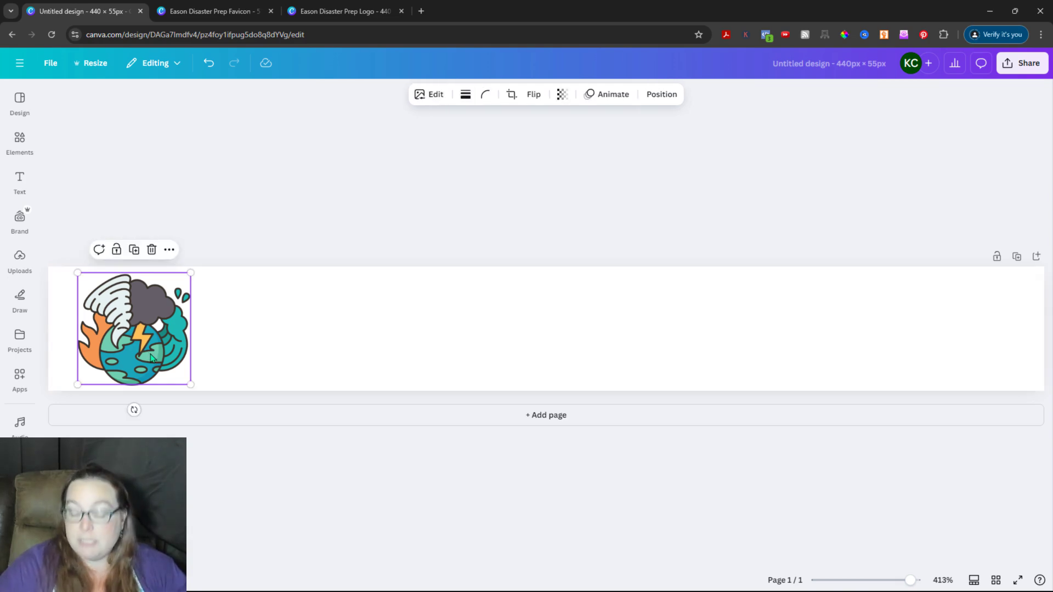
{"action": "key", "text": "Delete"}
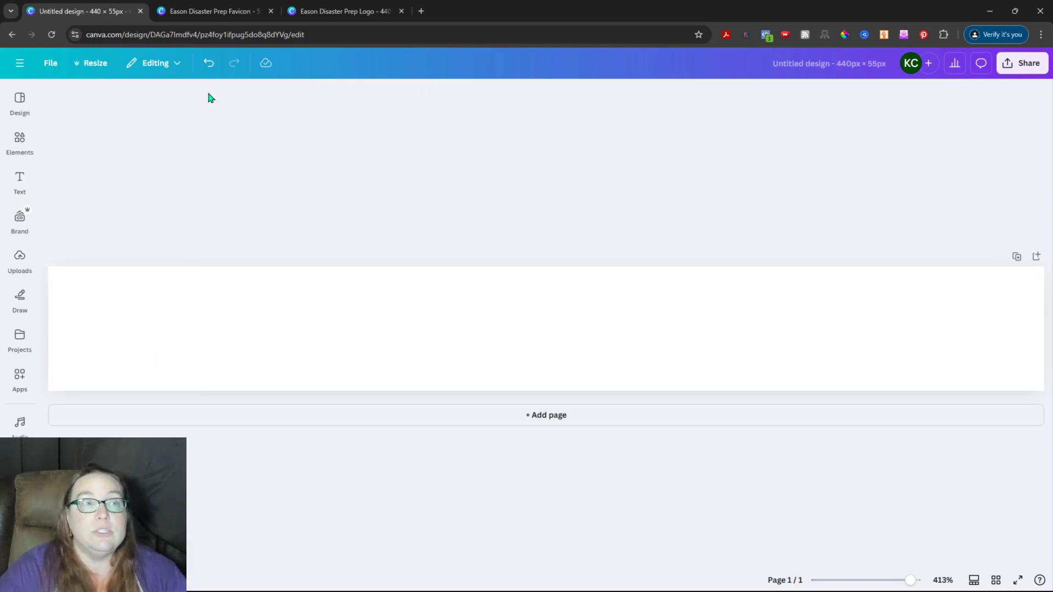
{"action": "left_click", "coordinate": [208, 11]}
{"action": "left_click", "coordinate": [345, 12]}
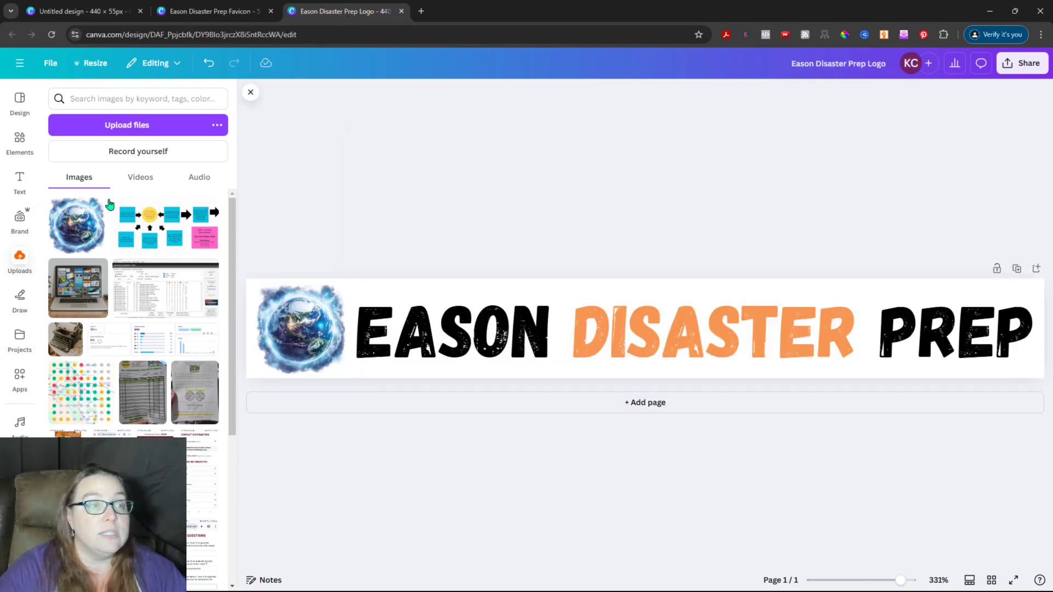
Step: Use the photo-colour swatches to make EASON and PREP navy and DISASTER light blue
{"action": "left_click", "coordinate": [709, 345]}
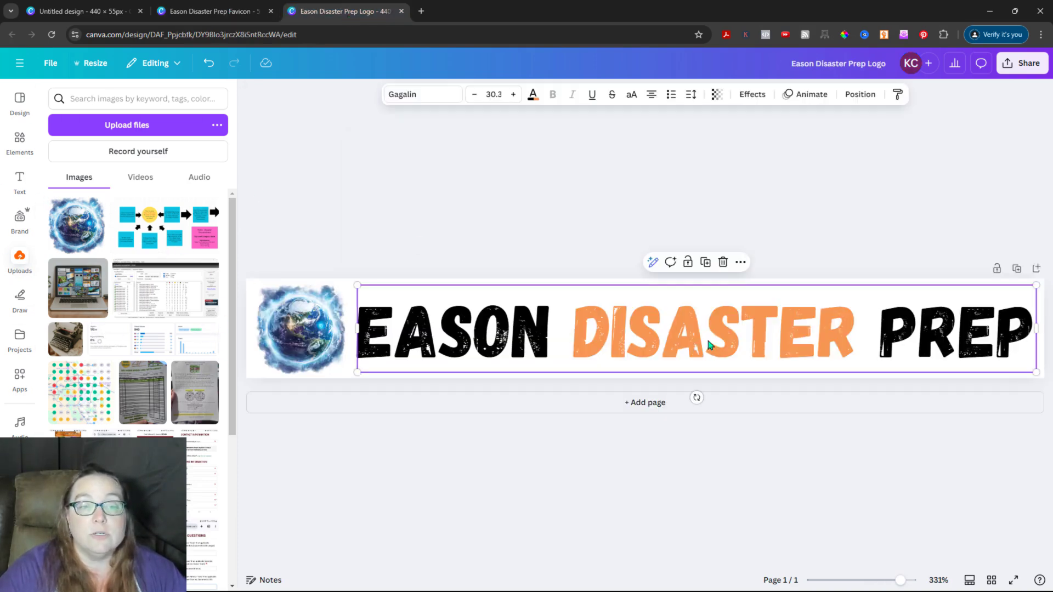
{"action": "left_click", "coordinate": [531, 100]}
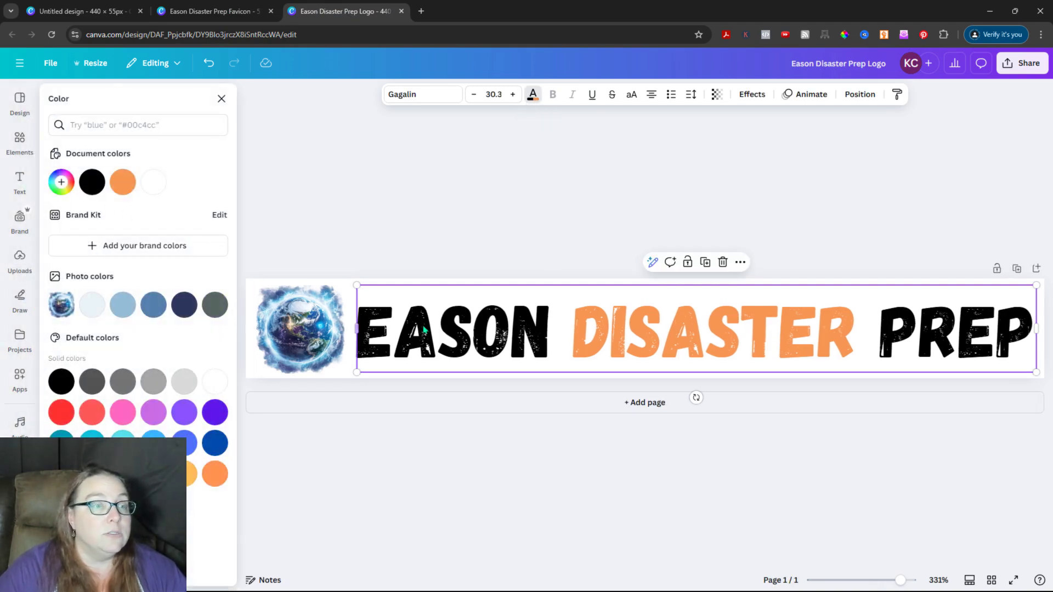
{"action": "left_click", "coordinate": [423, 329]}
{"action": "left_click", "coordinate": [510, 329]}
{"action": "left_click_drag", "start_coordinate": [549, 329], "coordinate": [370, 327]}
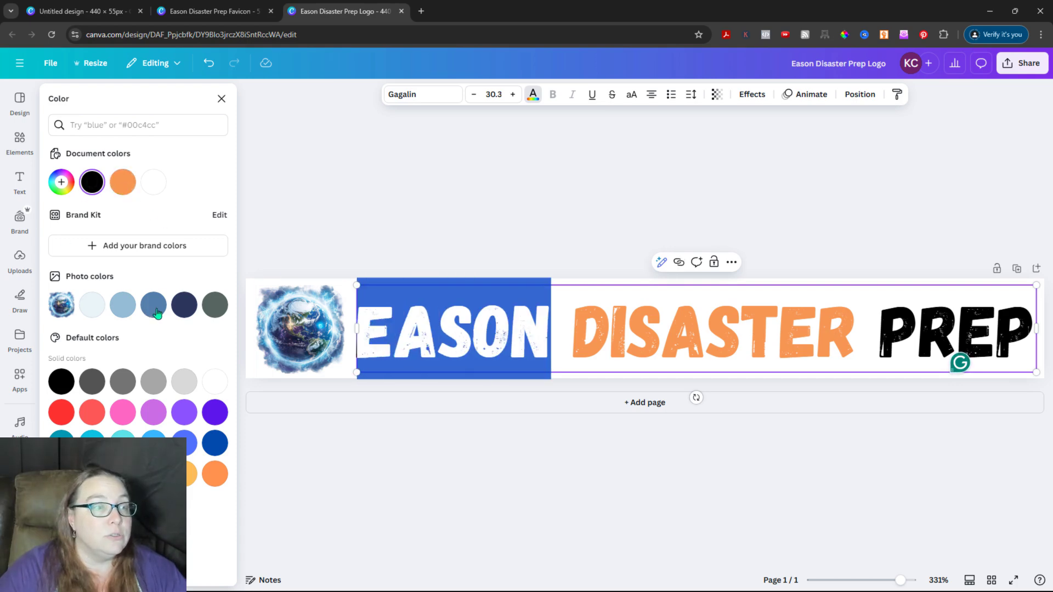
{"action": "left_click", "coordinate": [184, 307]}
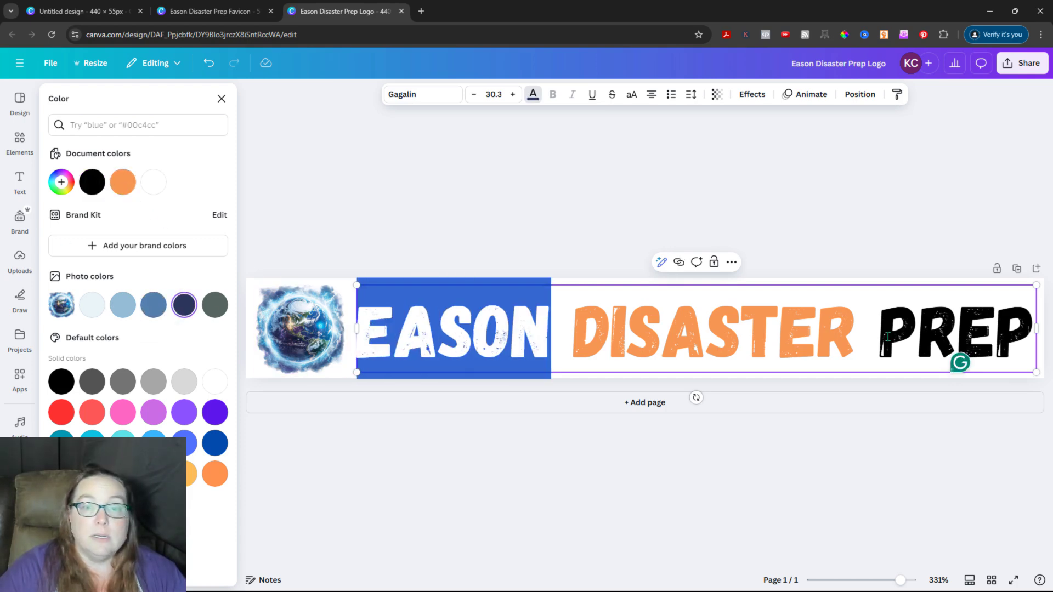
{"action": "left_click_drag", "start_coordinate": [880, 335], "coordinate": [1026, 335]}
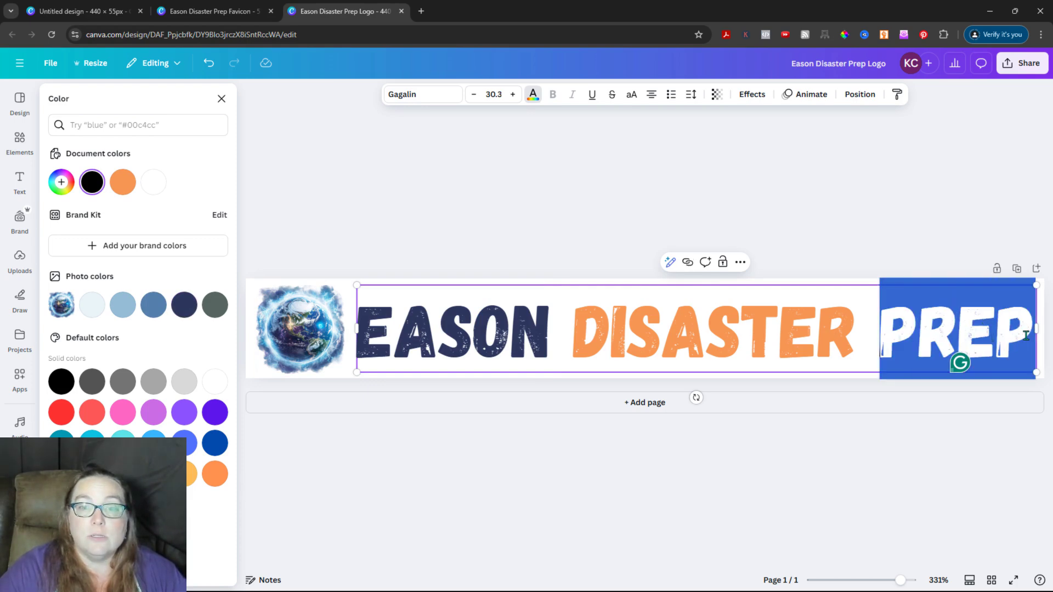
{"action": "left_click", "coordinate": [185, 305]}
{"action": "left_click", "coordinate": [581, 330]}
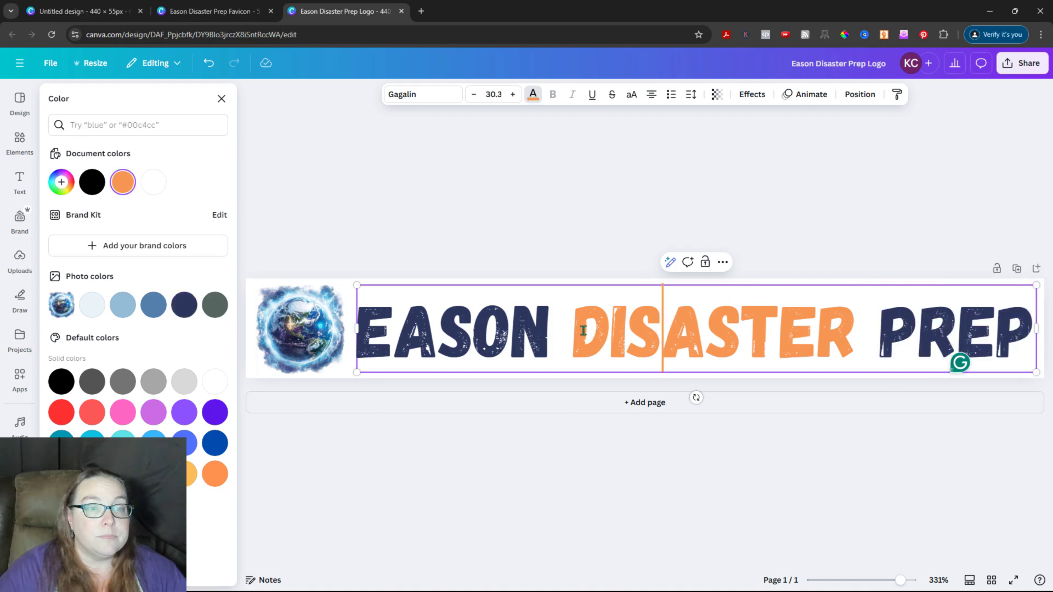
{"action": "left_click_drag", "start_coordinate": [574, 330], "coordinate": [858, 330]}
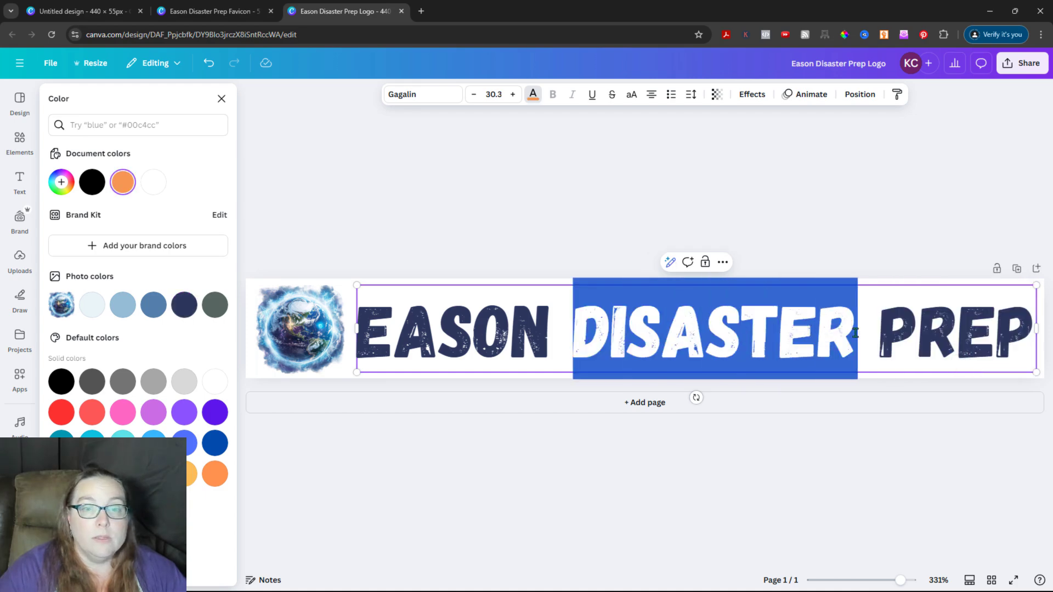
{"action": "left_click", "coordinate": [131, 308]}
{"action": "left_click", "coordinate": [443, 219]}
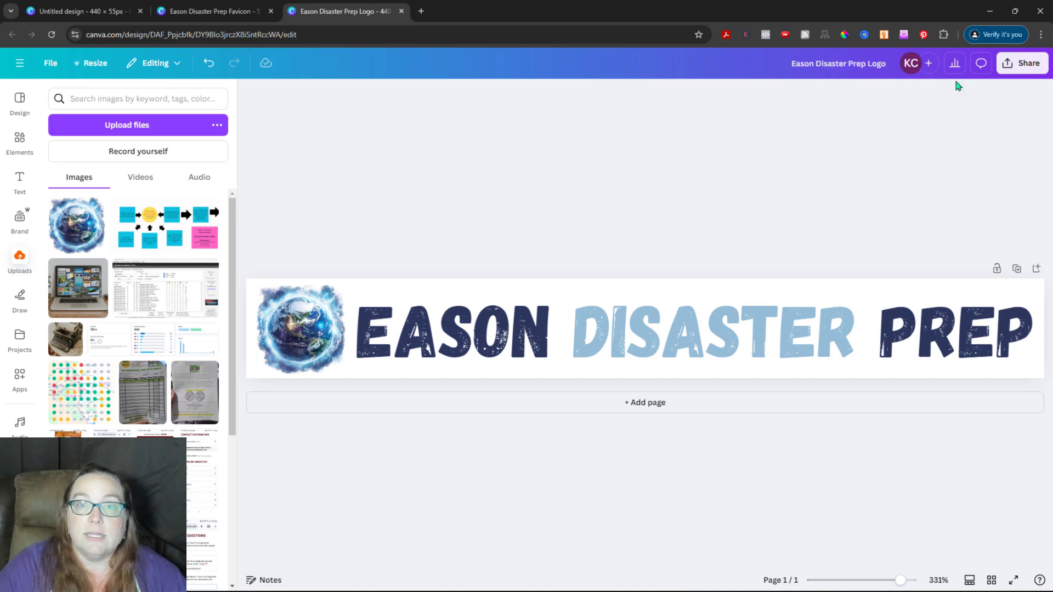
Step: Download the Eason Disaster Prep Logo design as a PNG
{"action": "left_click", "coordinate": [1023, 64]}
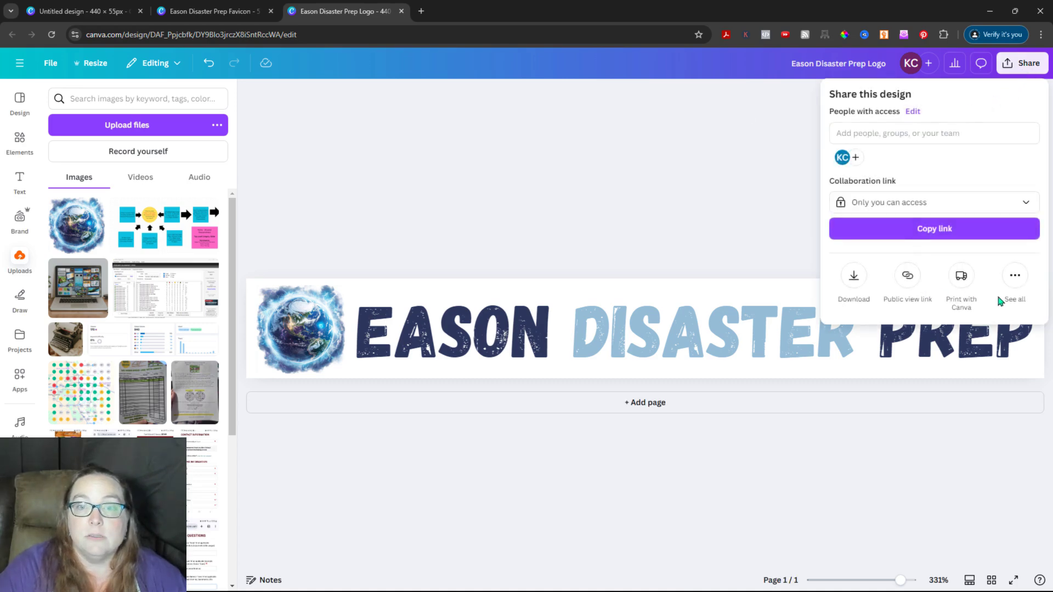
{"action": "left_click", "coordinate": [854, 277]}
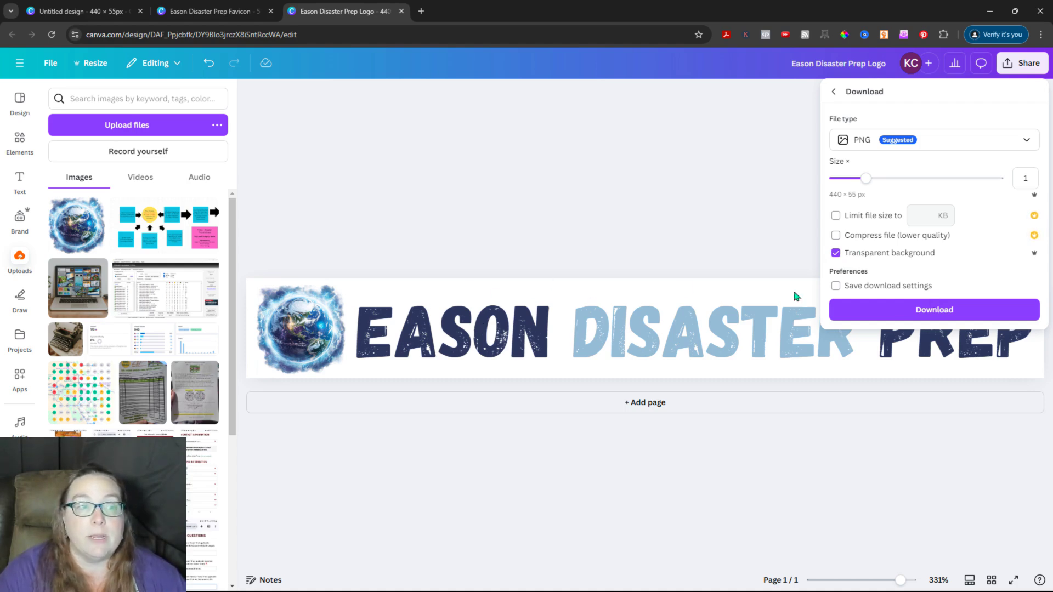
{"action": "left_click", "coordinate": [943, 310]}
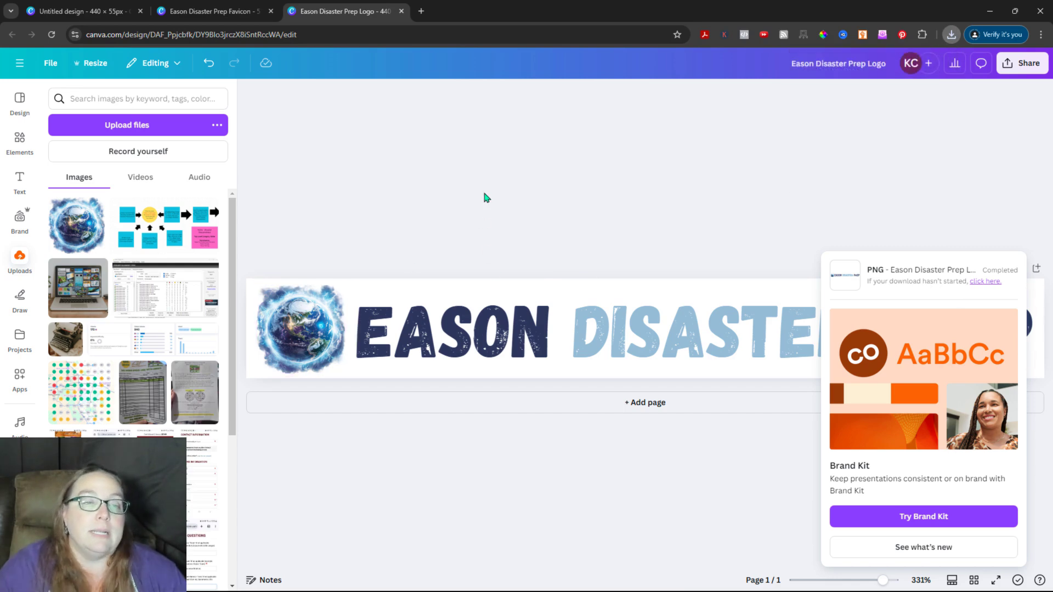
Step: Check the Favicon design, return to the logo, then switch to the Midjourney window
{"action": "left_click", "coordinate": [215, 10]}
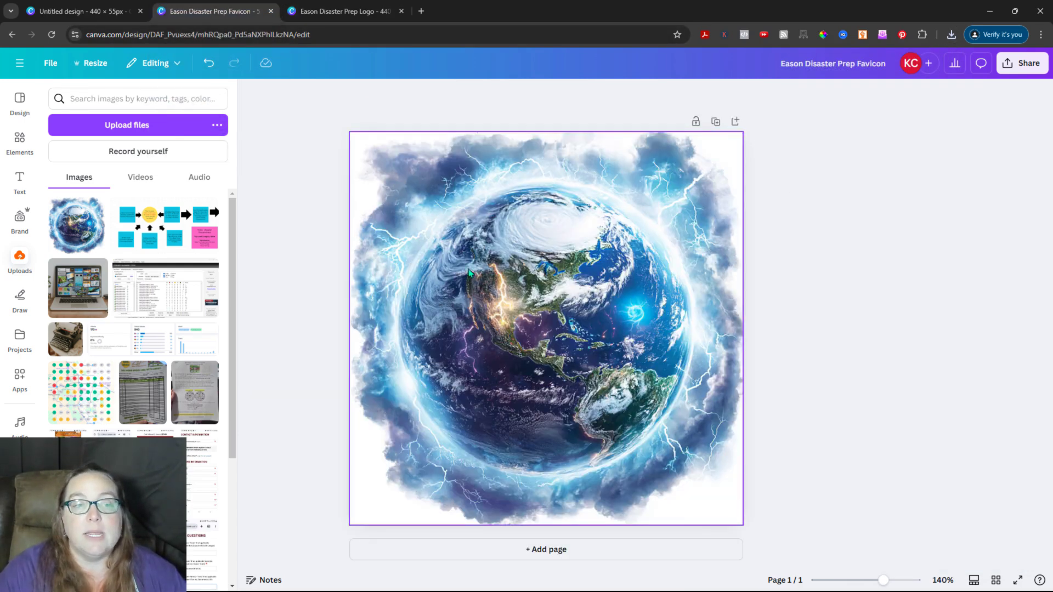
{"action": "left_click", "coordinate": [337, 10]}
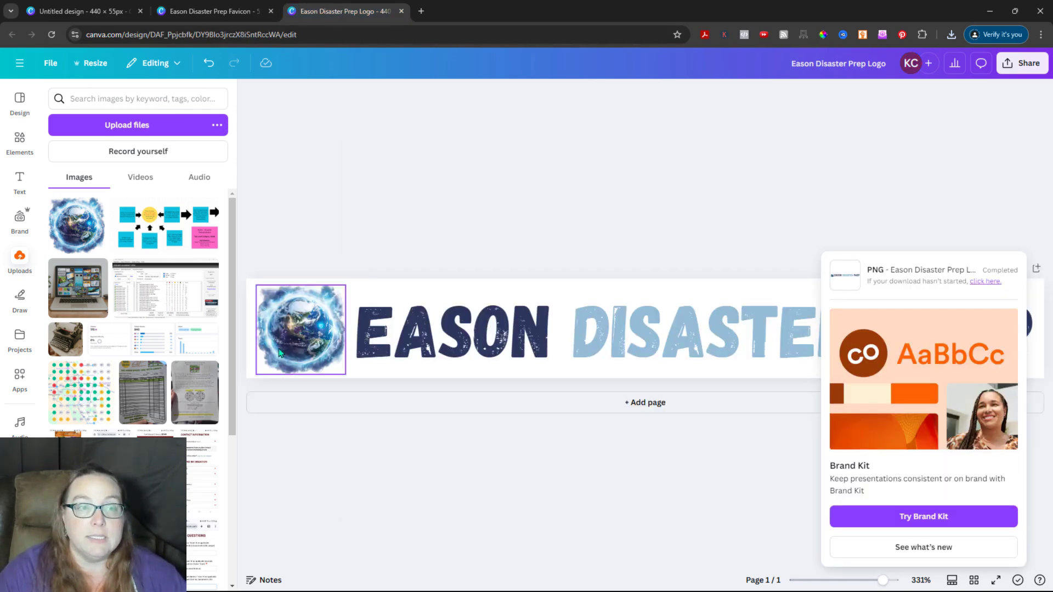
{"action": "key", "text": "alt+Tab"}
{"action": "key", "text": "alt+Tab"}
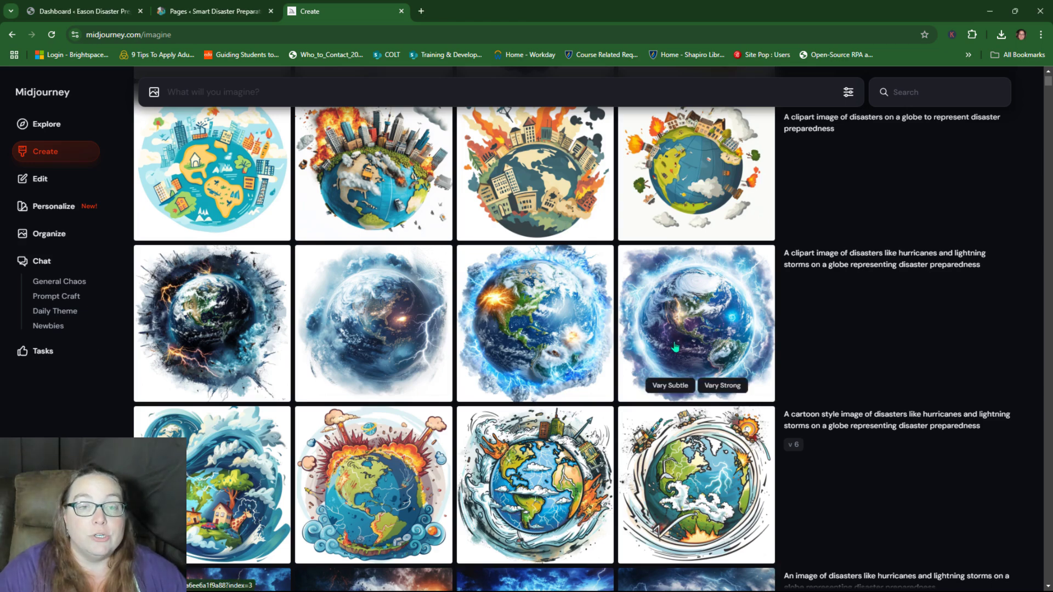
{"action": "scroll", "coordinate": [704, 343], "scroll_direction": "up", "scroll_amount": 1}
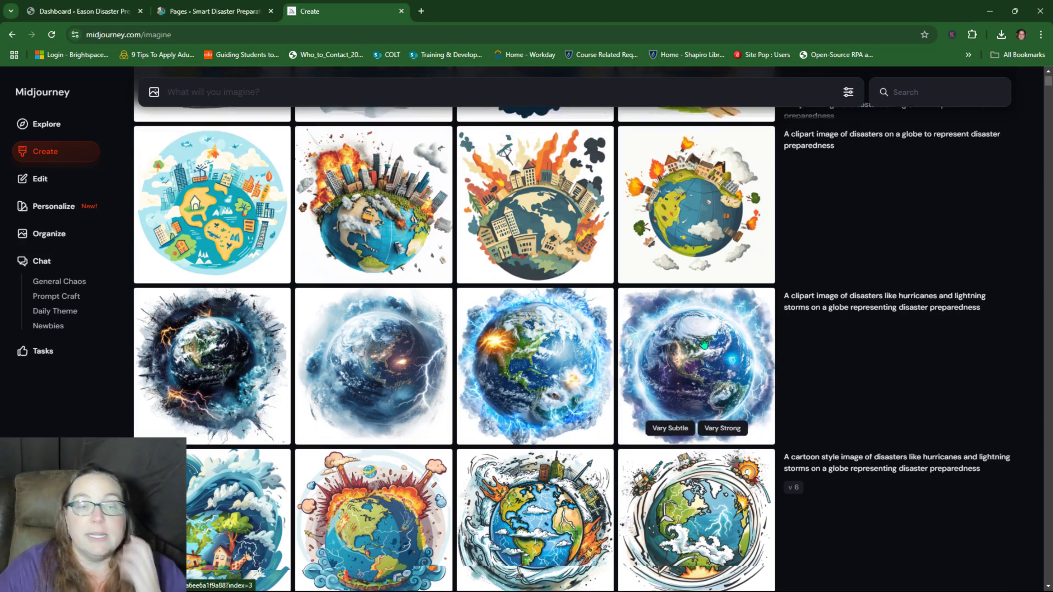
{"action": "scroll", "coordinate": [703, 343], "scroll_direction": "up", "scroll_amount": 4}
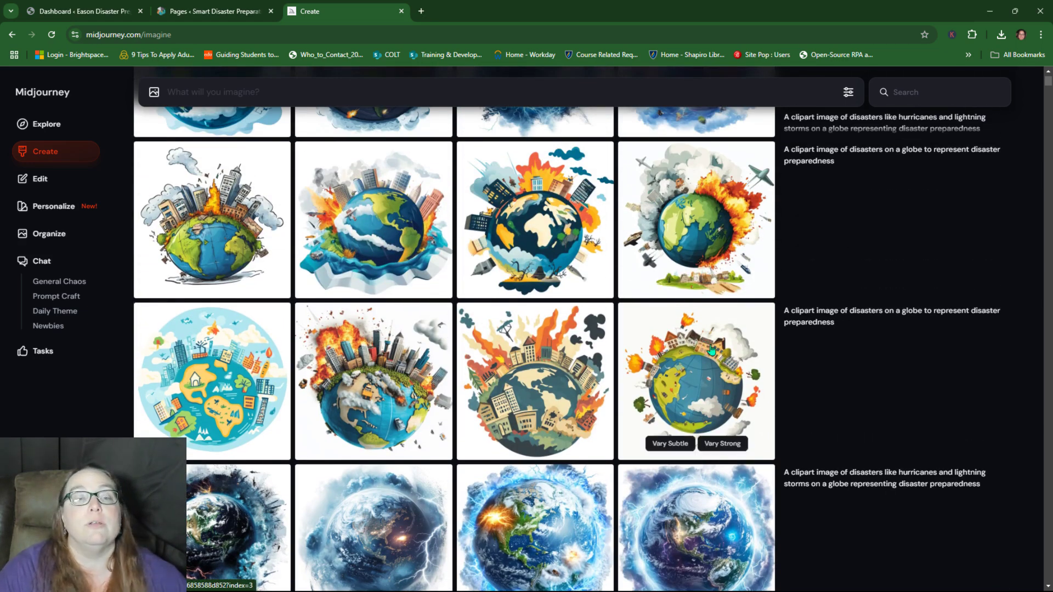
{"action": "scroll", "coordinate": [711, 349], "scroll_direction": "down", "scroll_amount": 4}
{"action": "scroll", "coordinate": [716, 390], "scroll_direction": "down", "scroll_amount": 3}
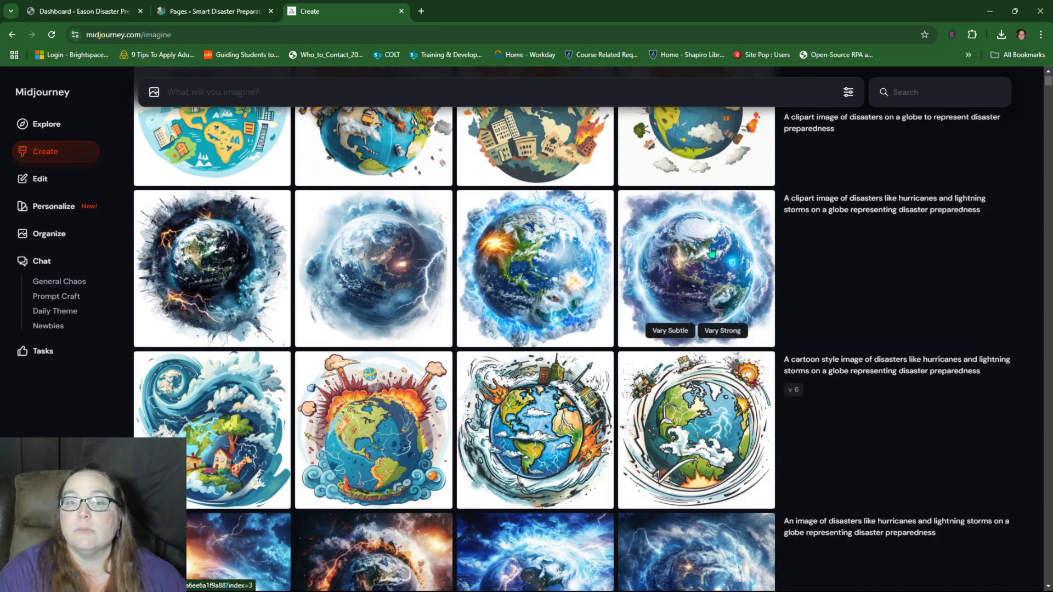
{"action": "scroll", "coordinate": [484, 355], "scroll_direction": "down", "scroll_amount": 12}
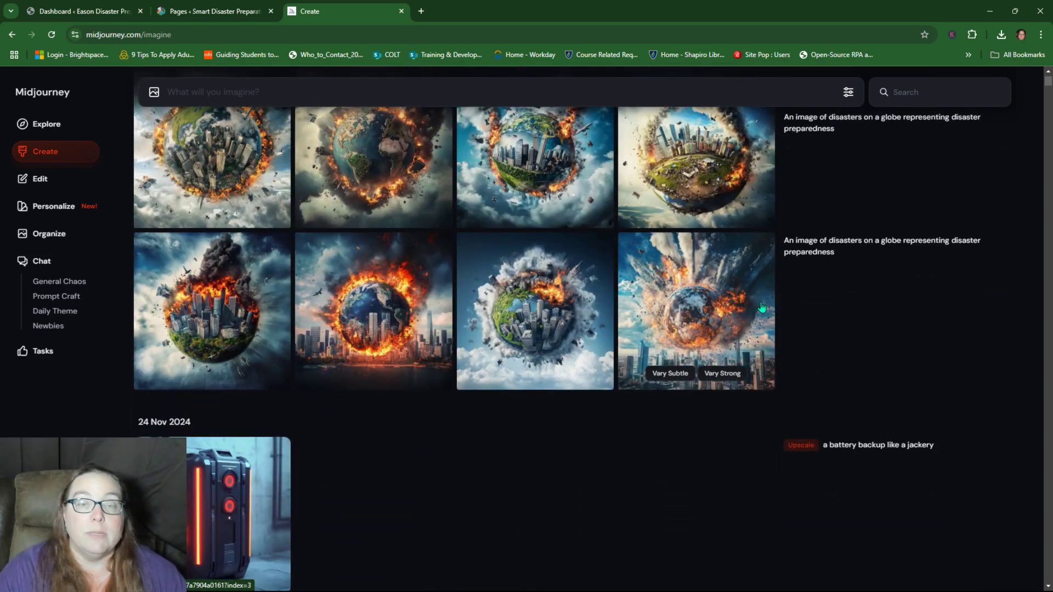
{"action": "scroll", "coordinate": [754, 345], "scroll_direction": "up", "scroll_amount": 1}
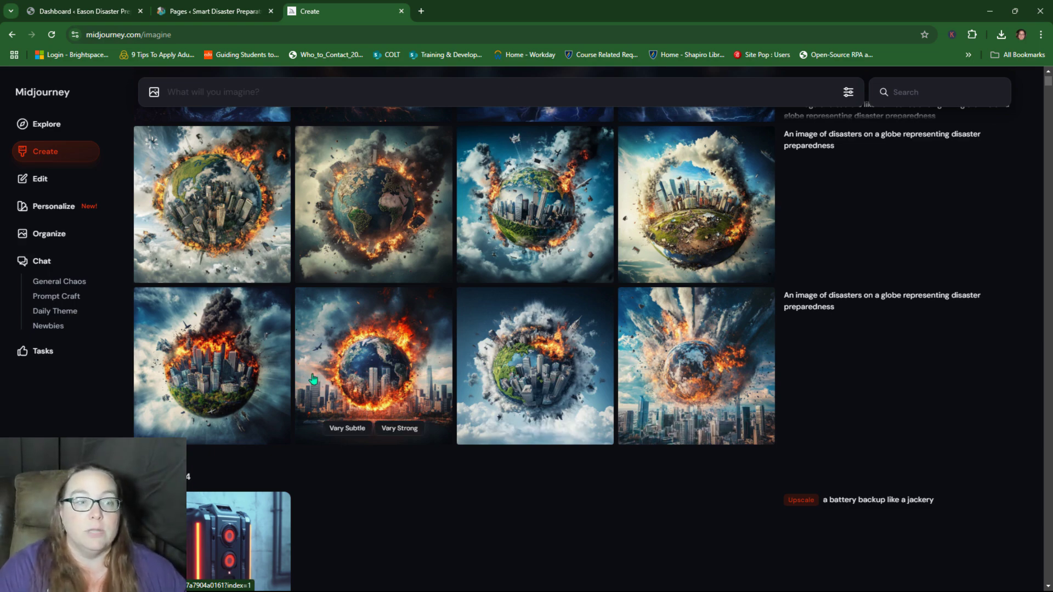
{"action": "scroll", "coordinate": [246, 381], "scroll_direction": "up", "scroll_amount": 3}
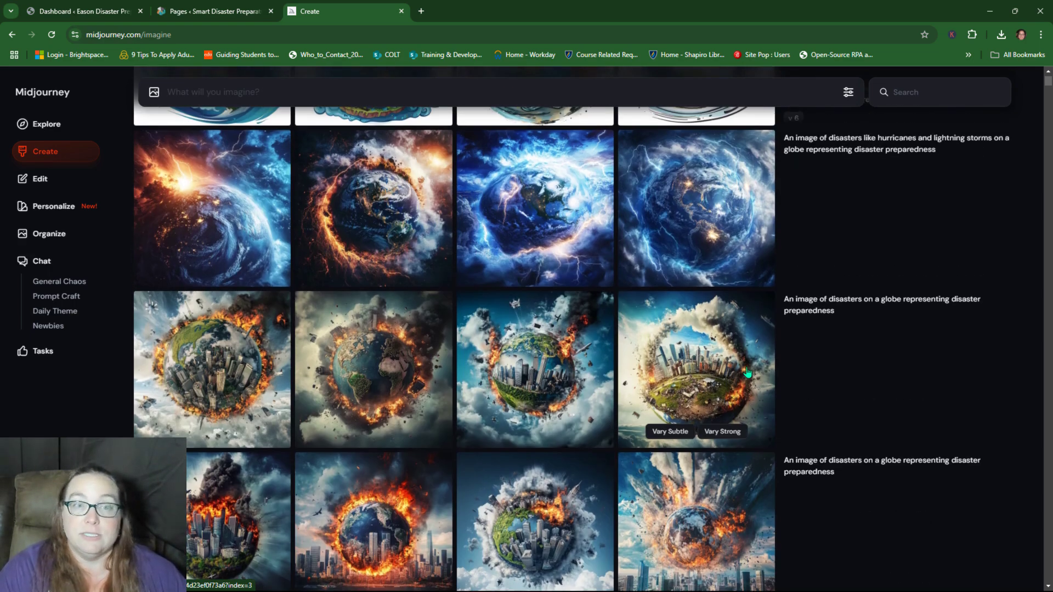
{"action": "scroll", "coordinate": [747, 373], "scroll_direction": "up", "scroll_amount": 2}
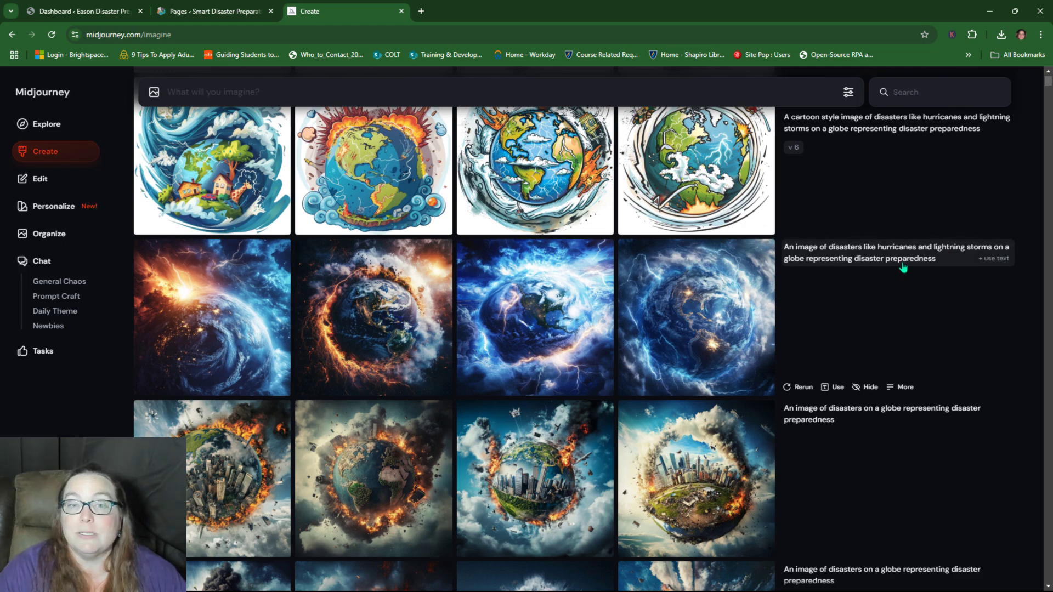
{"action": "mouse_move", "coordinate": [730, 343]}
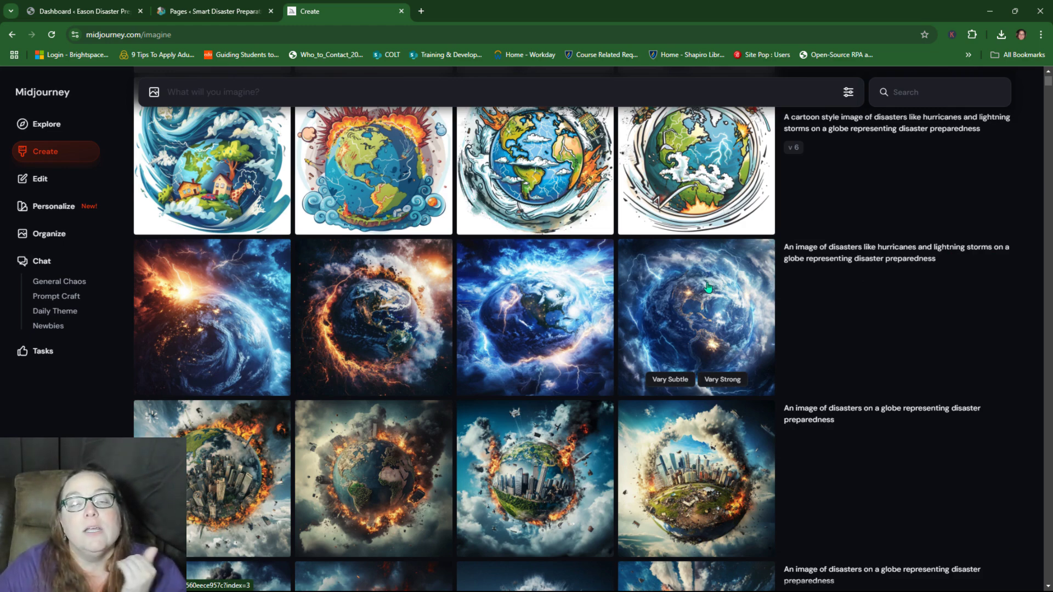
{"action": "scroll", "coordinate": [710, 329], "scroll_direction": "up", "scroll_amount": 1}
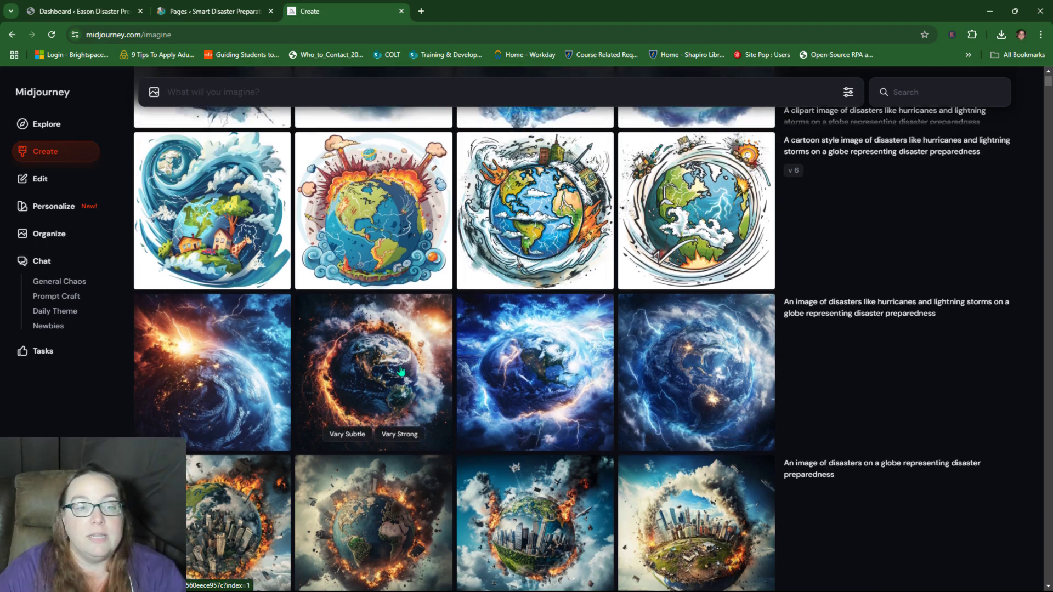
{"action": "scroll", "coordinate": [754, 260], "scroll_direction": "up", "scroll_amount": 1}
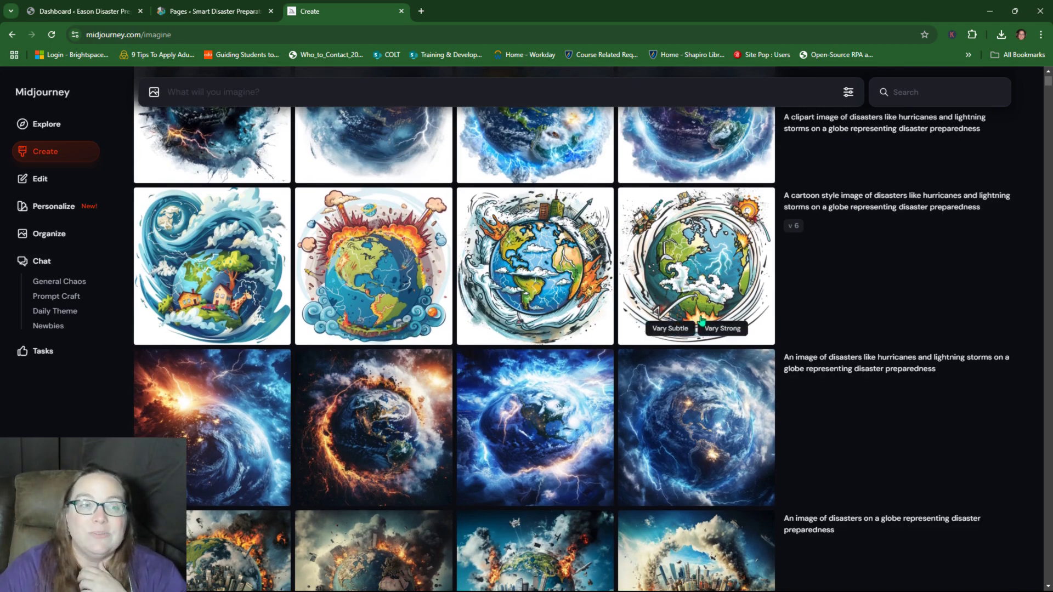
{"action": "scroll", "coordinate": [767, 263], "scroll_direction": "up", "scroll_amount": 3}
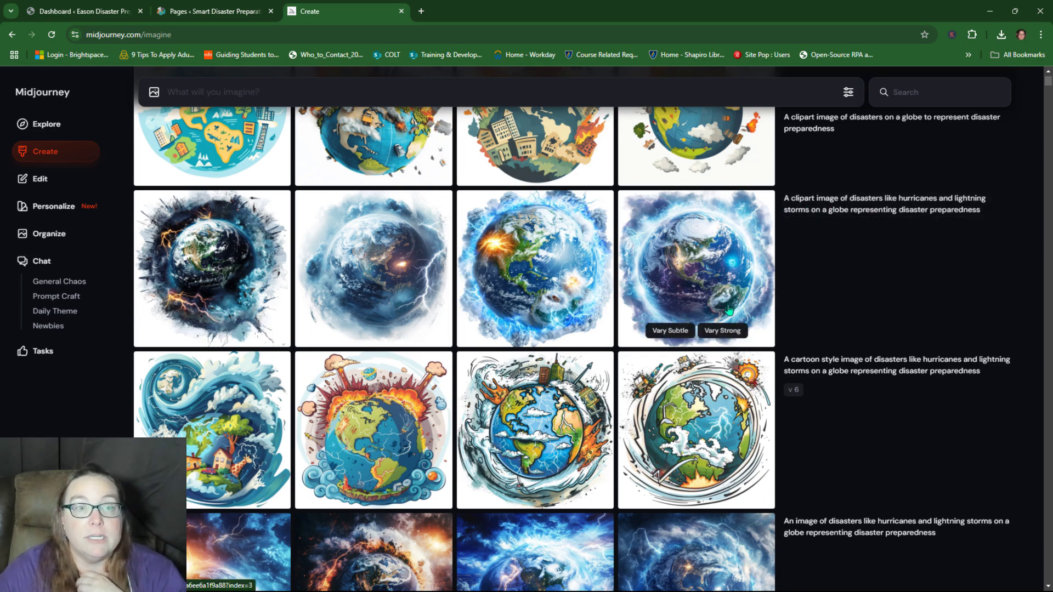
{"action": "scroll", "coordinate": [733, 289], "scroll_direction": "up", "scroll_amount": 3}
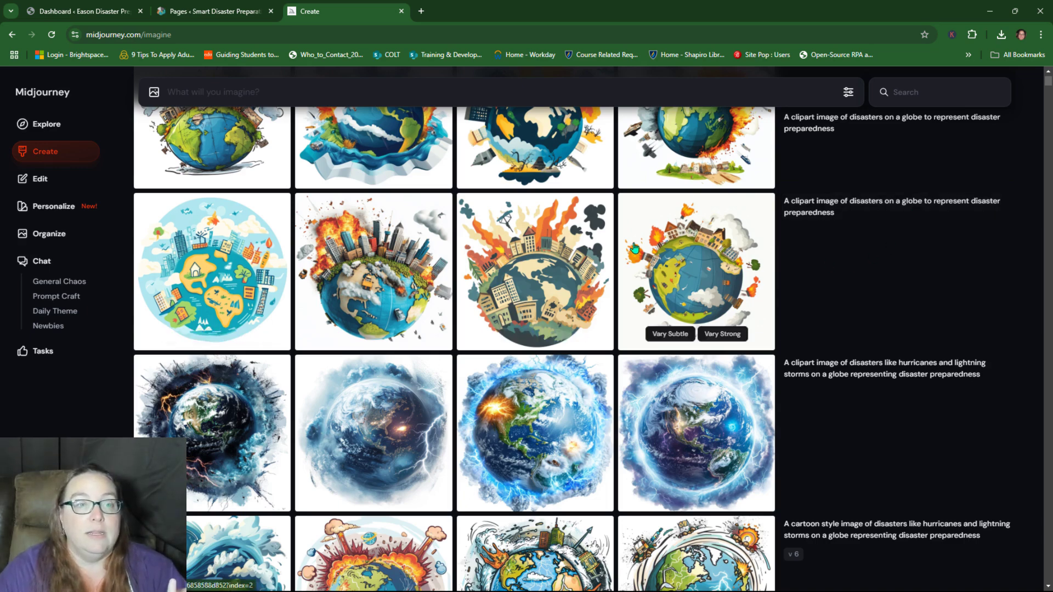
{"action": "scroll", "coordinate": [705, 314], "scroll_direction": "up", "scroll_amount": 6}
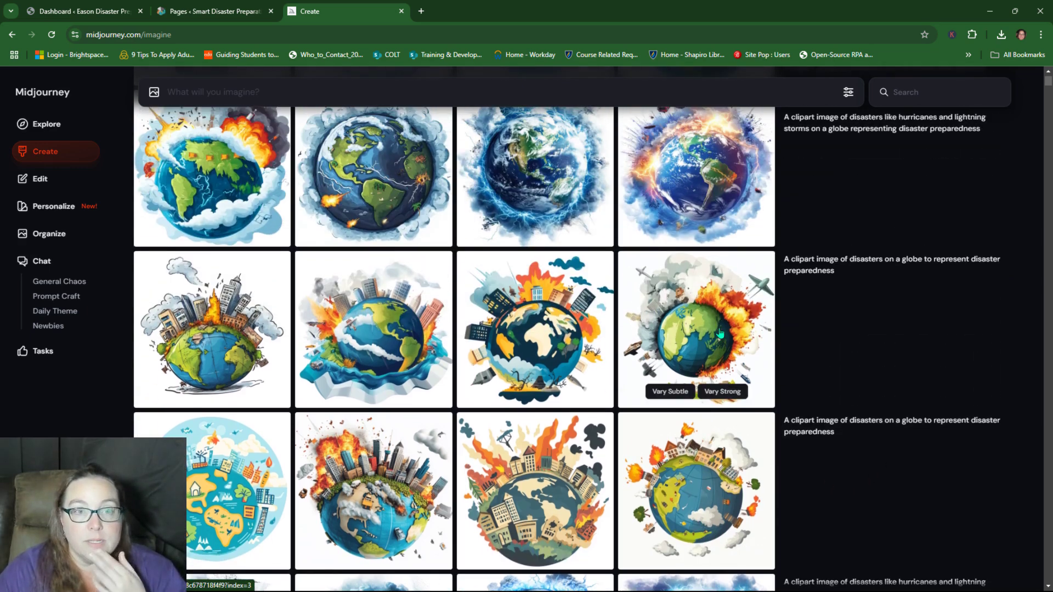
{"action": "scroll", "coordinate": [720, 333], "scroll_direction": "up", "scroll_amount": 1}
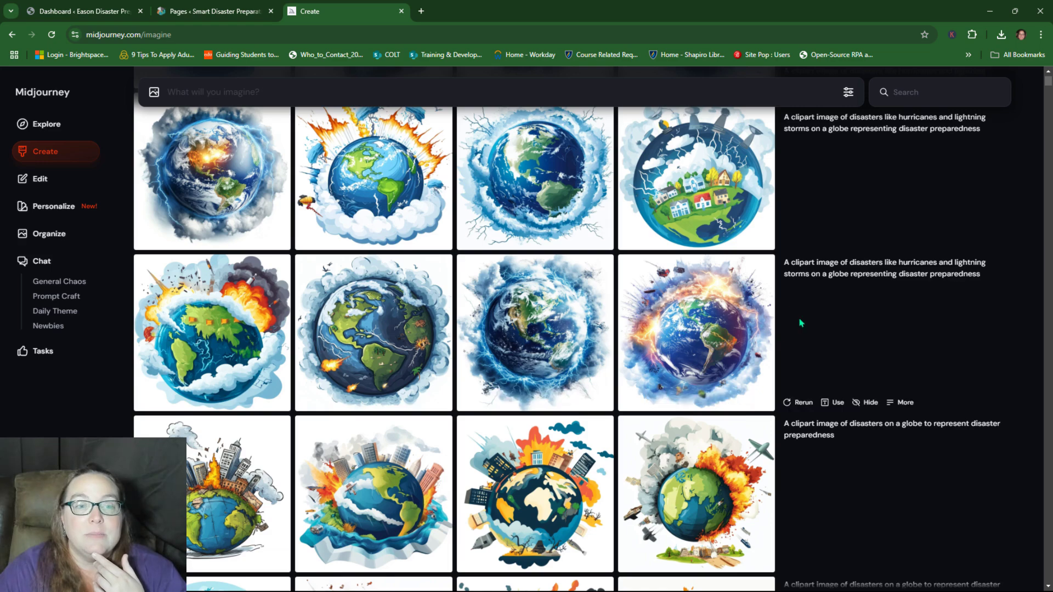
{"action": "scroll", "coordinate": [801, 322], "scroll_direction": "up", "scroll_amount": 4}
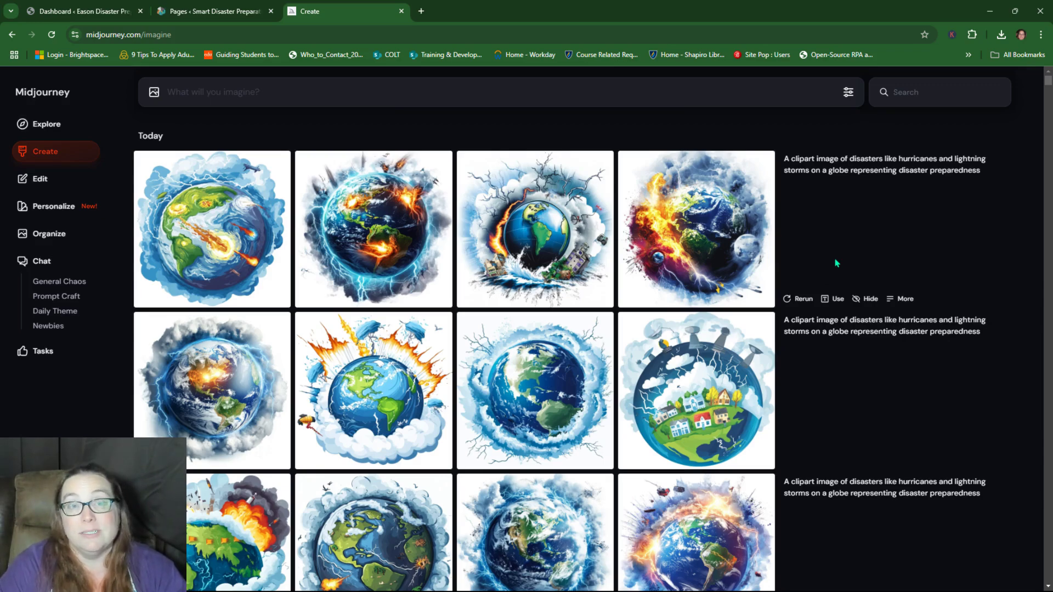
{"action": "scroll", "coordinate": [691, 308], "scroll_direction": "down", "scroll_amount": 10}
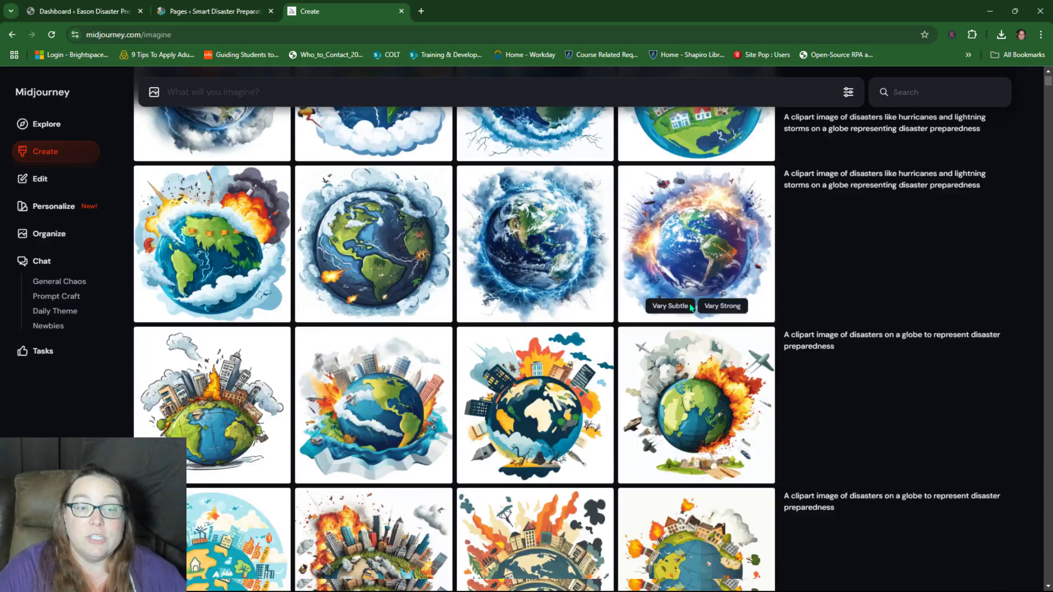
{"action": "scroll", "coordinate": [690, 308], "scroll_direction": "down", "scroll_amount": 5}
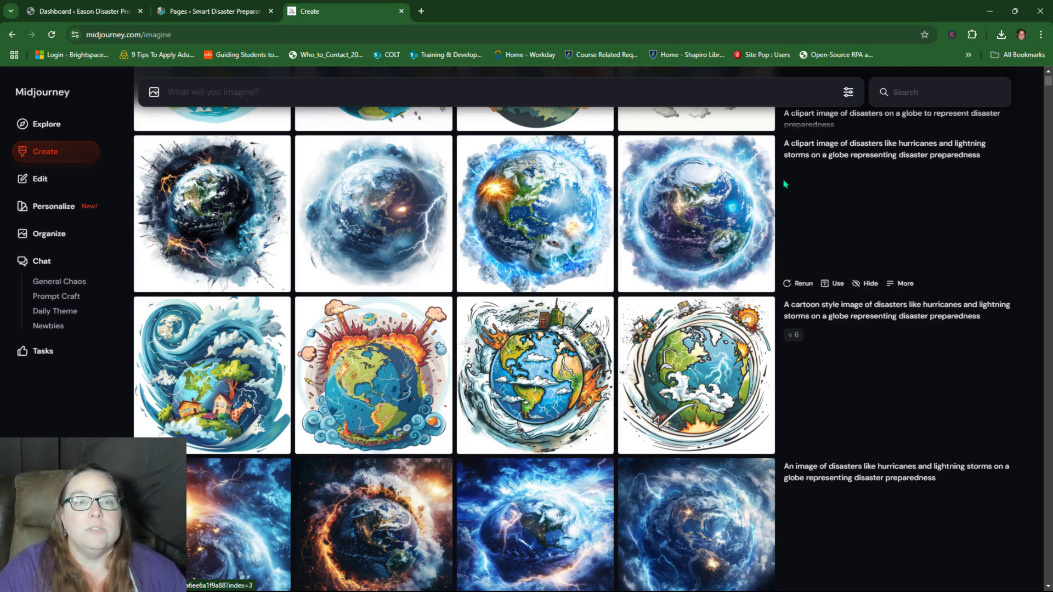
{"action": "left_click", "coordinate": [175, 13]}
Step: Leave the WordPress Dashboard for the Canva logo design and dismiss the Brand Kit popup
{"action": "left_click", "coordinate": [99, 16]}
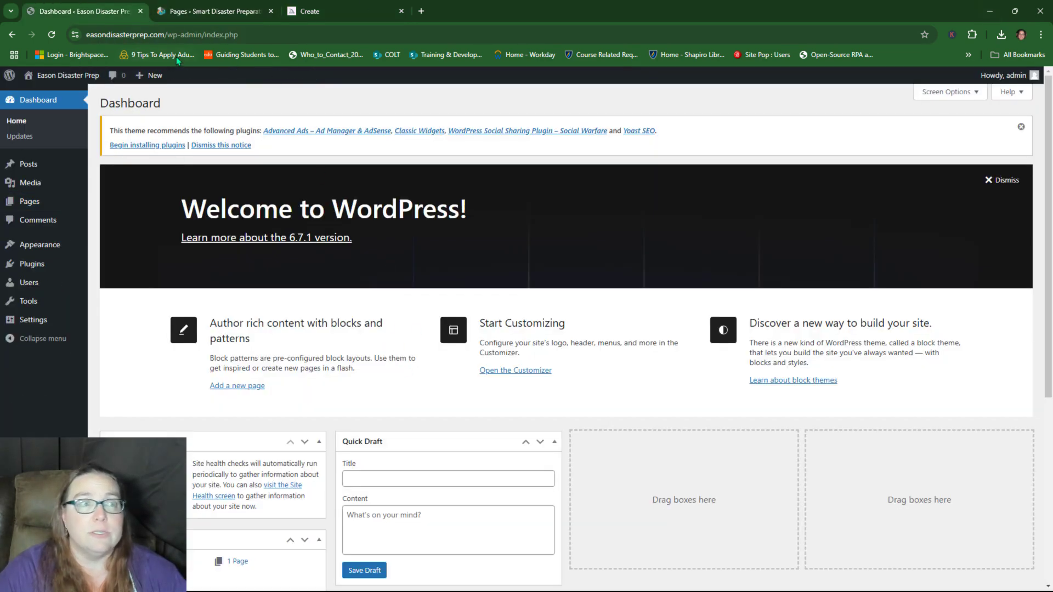
{"action": "left_click", "coordinate": [989, 11]}
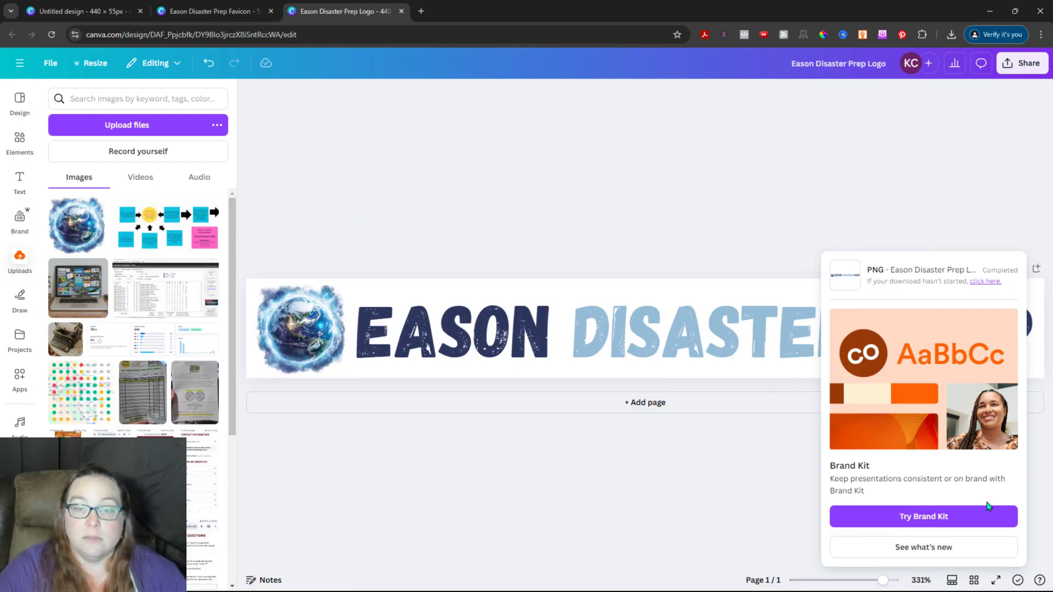
{"action": "left_click", "coordinate": [822, 207]}
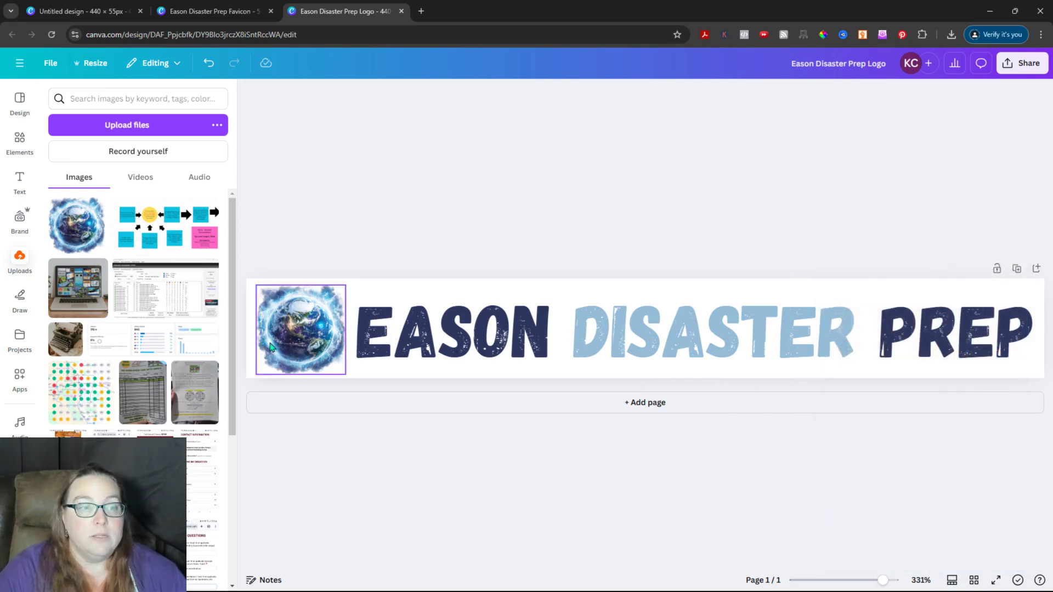
Step: Download the Eason Disaster Prep Favicon as a transparent-background PNG, then close the Canva window
{"action": "left_click", "coordinate": [214, 11]}
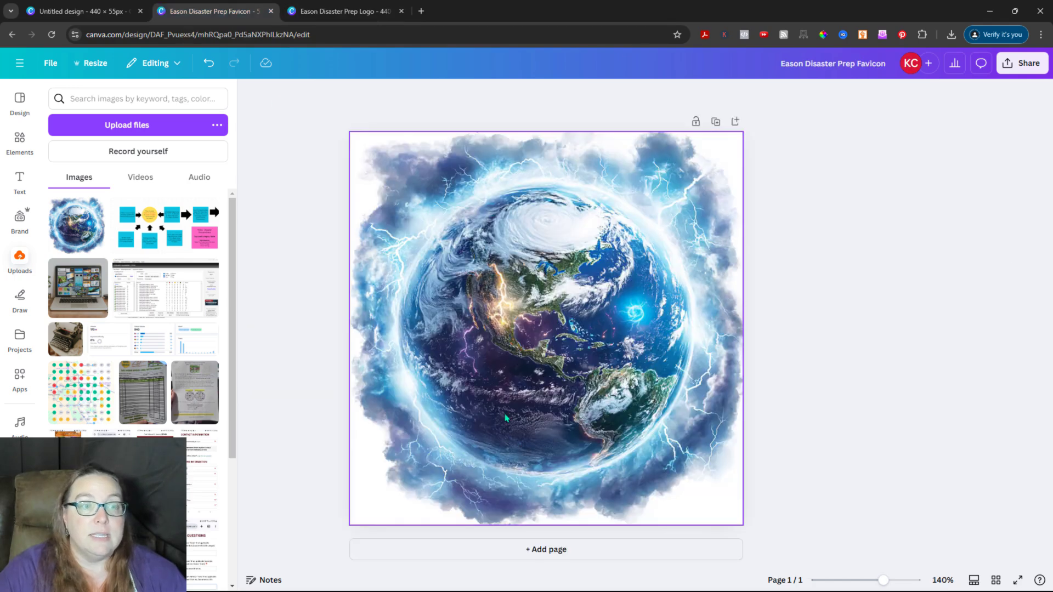
{"action": "left_click", "coordinate": [1023, 64]}
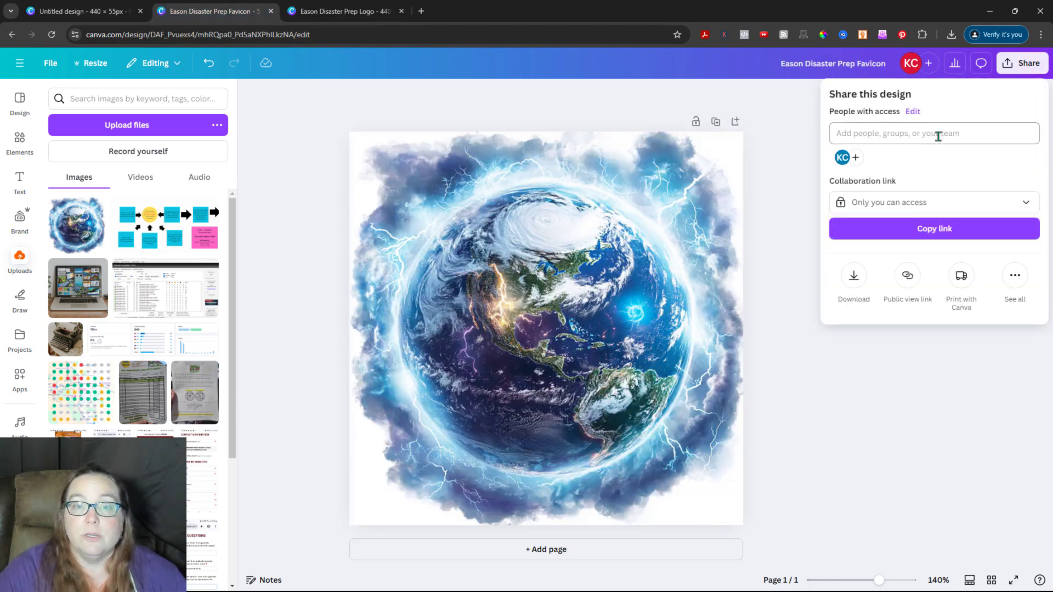
{"action": "left_click", "coordinate": [853, 276]}
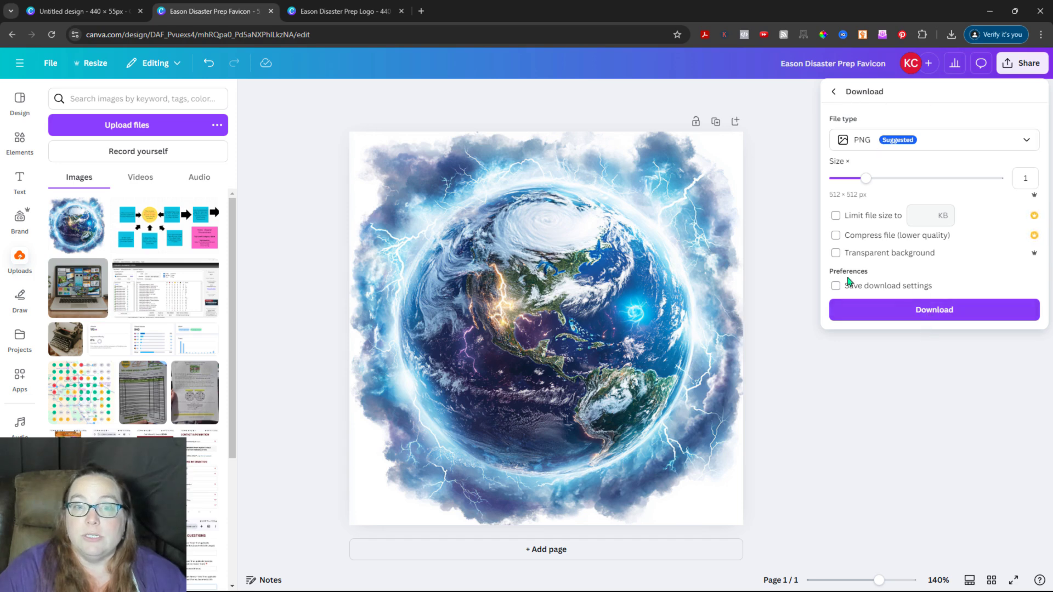
{"action": "left_click", "coordinate": [835, 253]}
{"action": "left_click", "coordinate": [940, 312]}
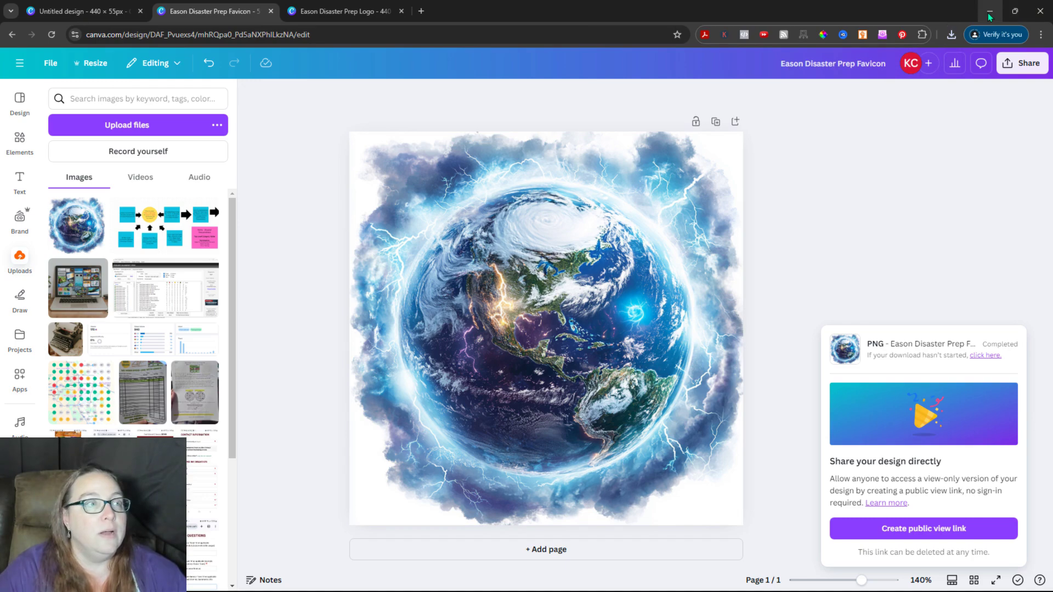
{"action": "left_click", "coordinate": [1040, 15]}
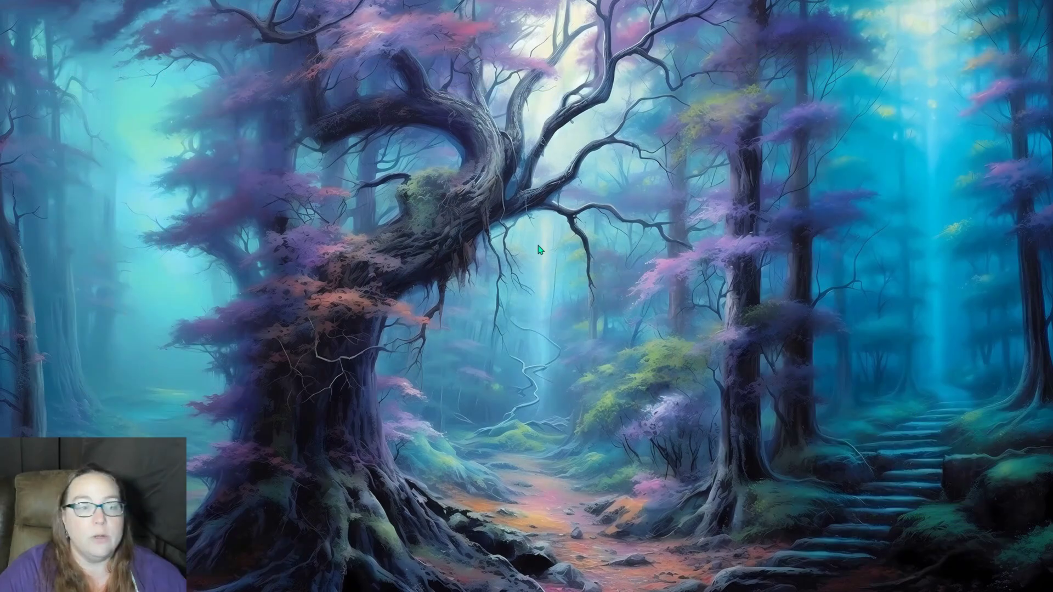
Step: Bring the WordPress Dashboard window to the front and close the Midjourney Create tab
{"action": "key", "text": "alt+Tab"}
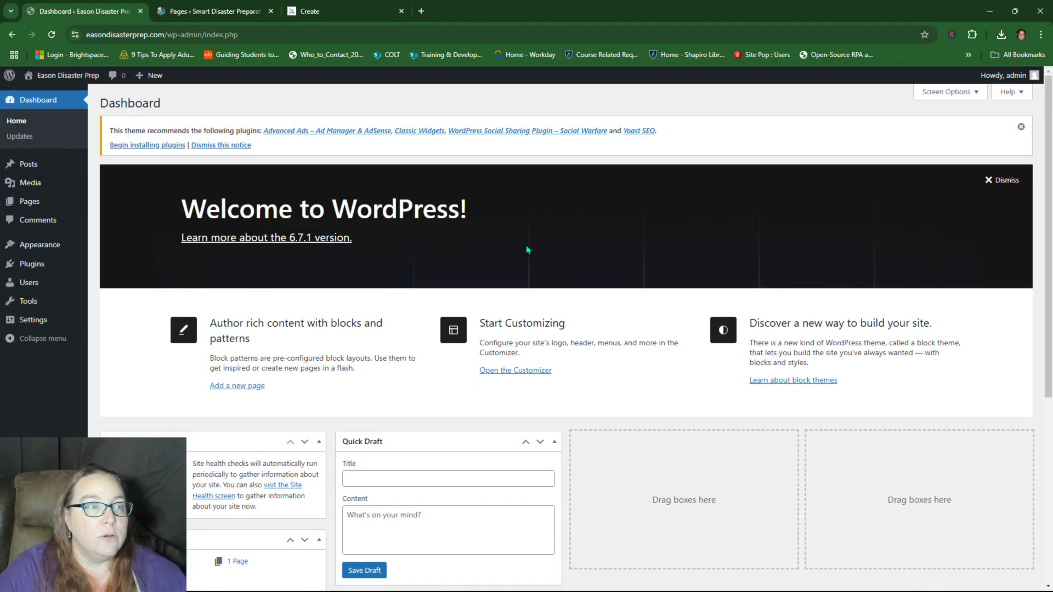
{"action": "key", "text": "alt+Tab"}
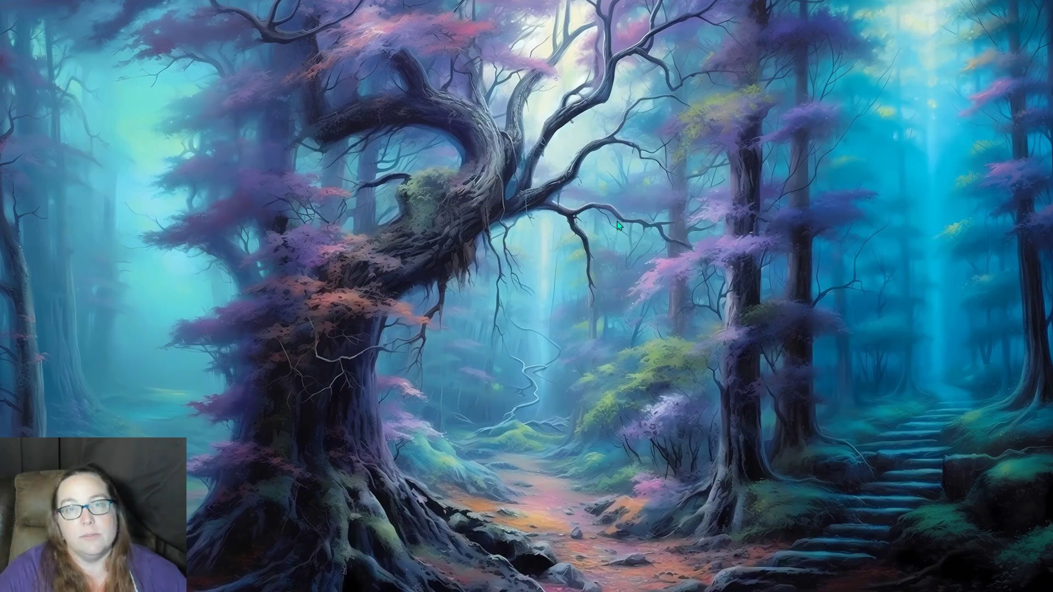
{"action": "key", "text": "alt+Tab"}
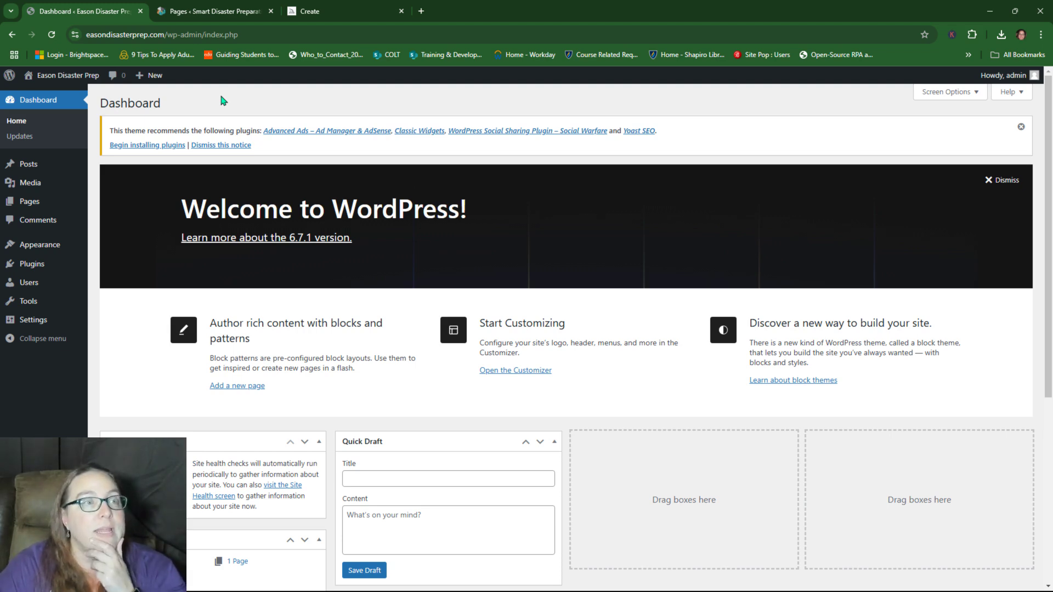
{"action": "left_click", "coordinate": [401, 11]}
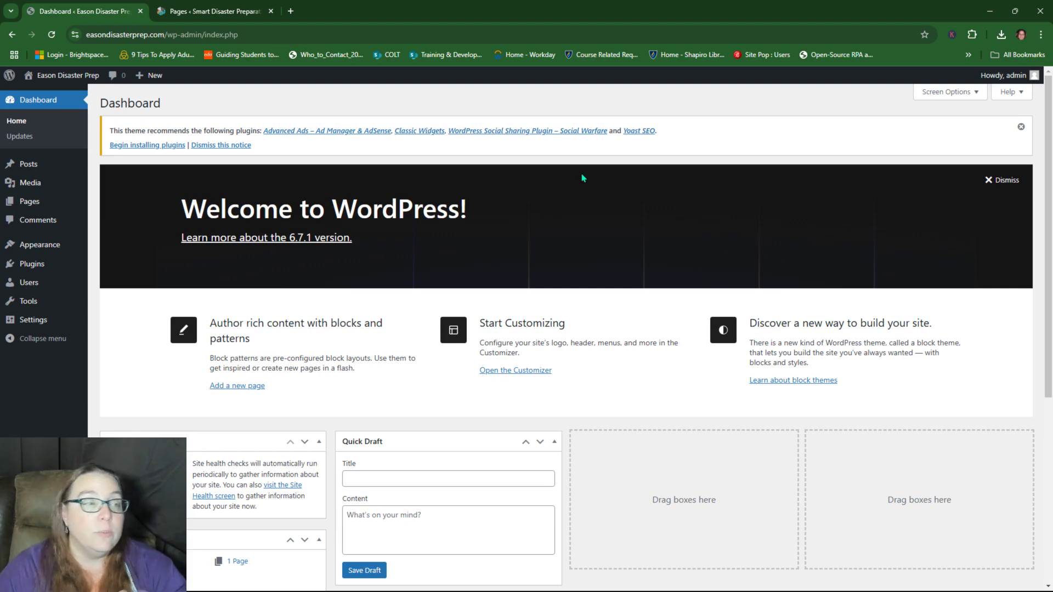
Step: From Appearance > Themes, open the Customizer, view Colors & Typography, and go back to the section list
{"action": "mouse_move", "coordinate": [39, 244]}
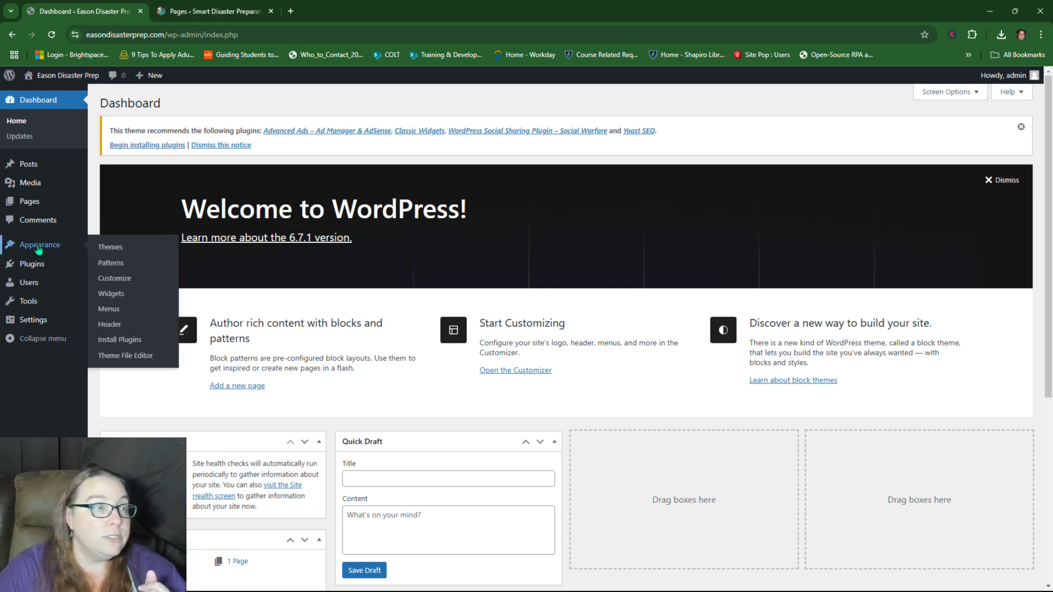
{"action": "left_click", "coordinate": [121, 248]}
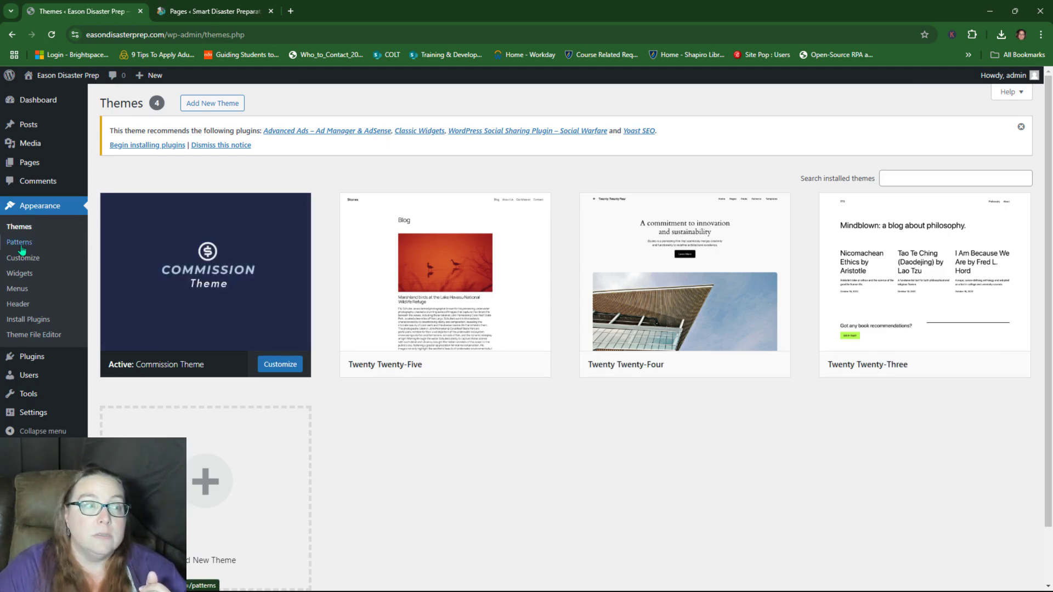
{"action": "left_click", "coordinate": [20, 261]}
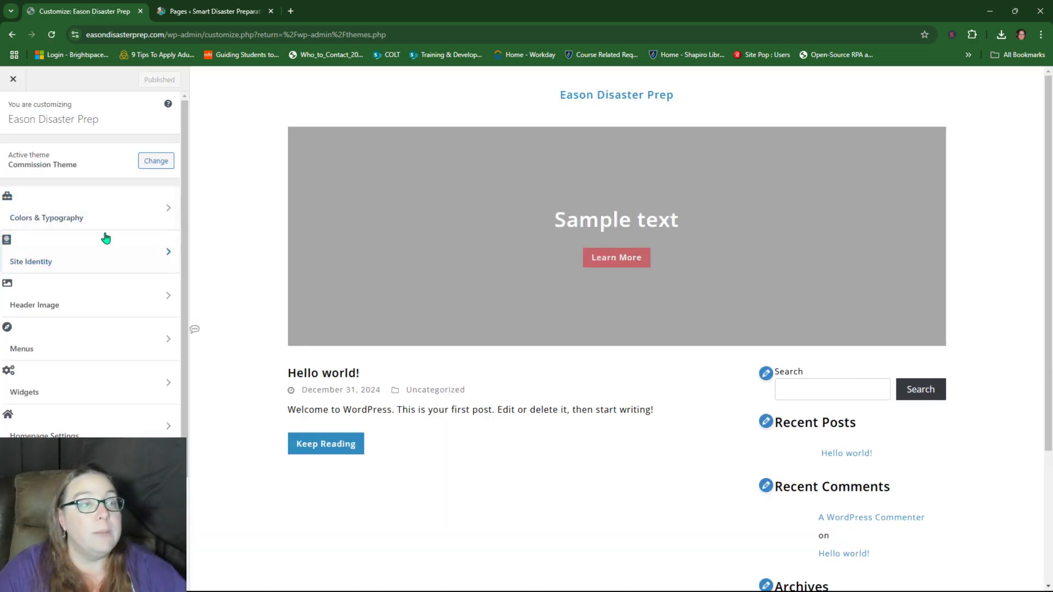
{"action": "scroll", "coordinate": [83, 366], "scroll_direction": "down", "scroll_amount": 1}
{"action": "scroll", "coordinate": [86, 370], "scroll_direction": "down", "scroll_amount": 2}
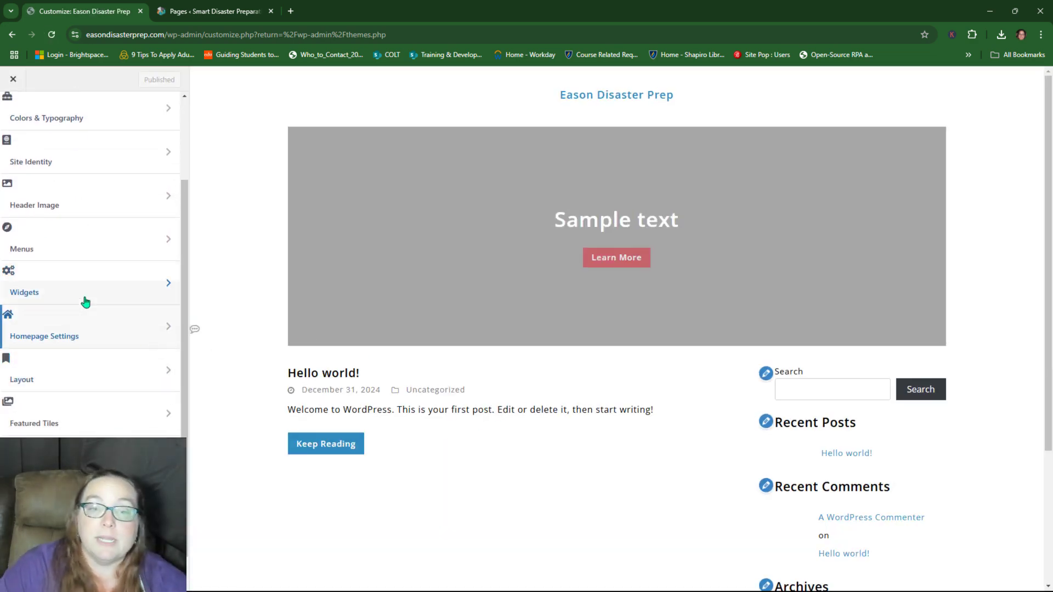
{"action": "scroll", "coordinate": [84, 312], "scroll_direction": "up", "scroll_amount": 3}
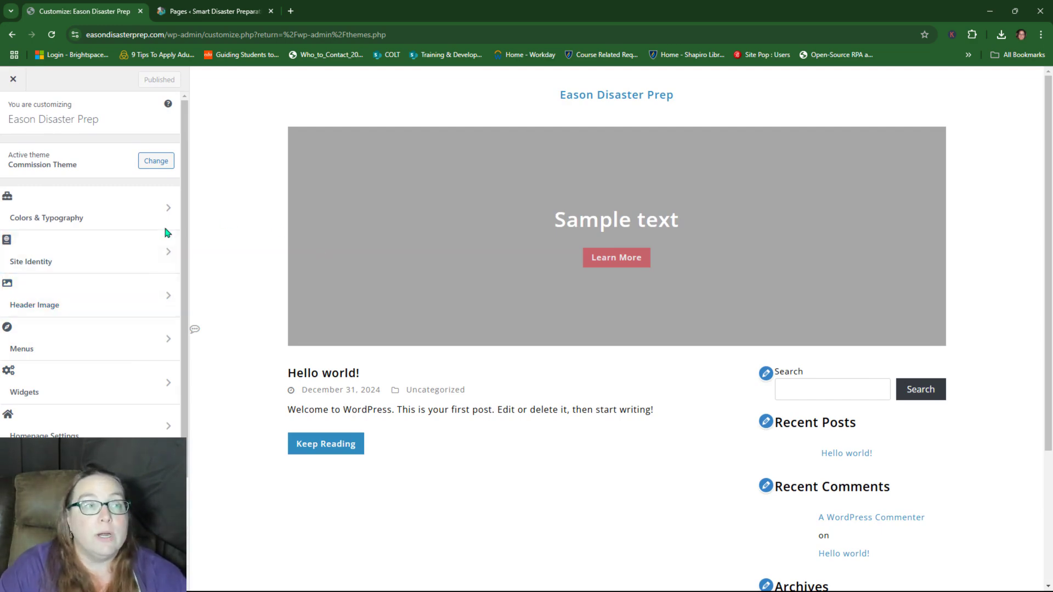
{"action": "left_click", "coordinate": [94, 209]}
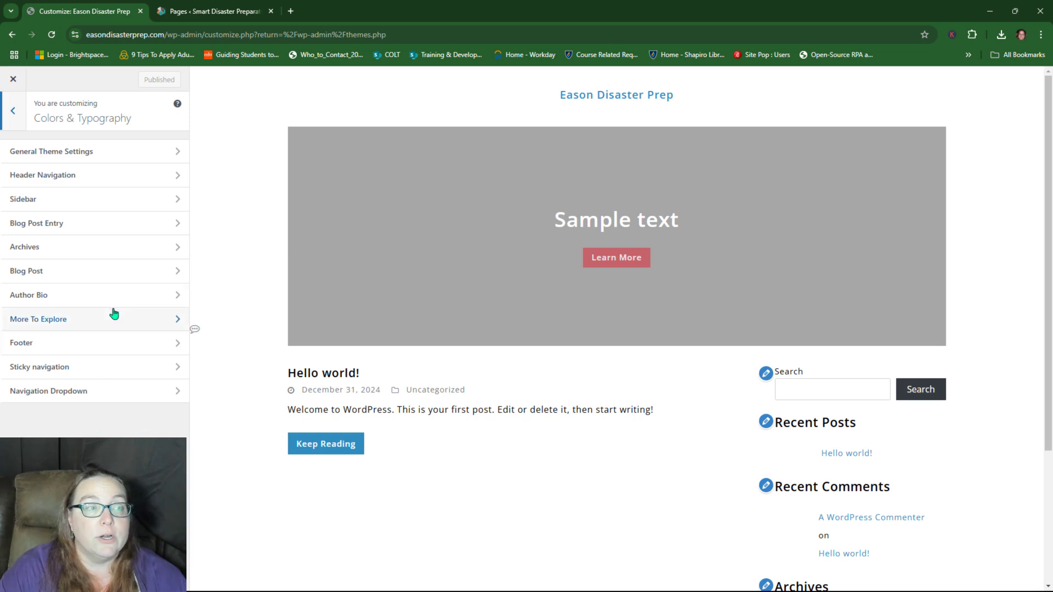
{"action": "left_click", "coordinate": [17, 112]}
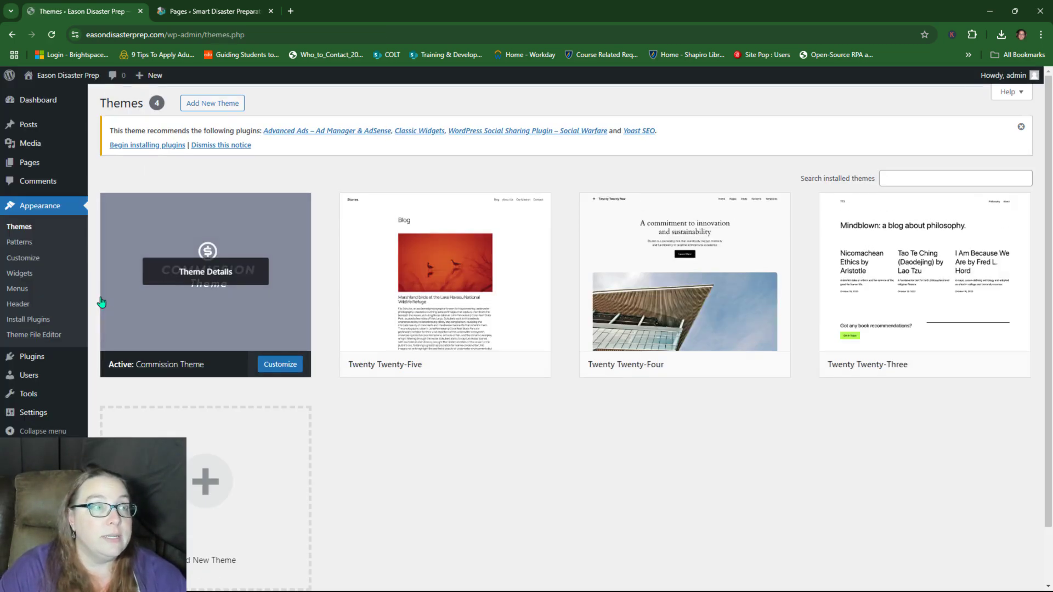
{"action": "scroll", "coordinate": [49, 341], "scroll_direction": "down", "scroll_amount": 2}
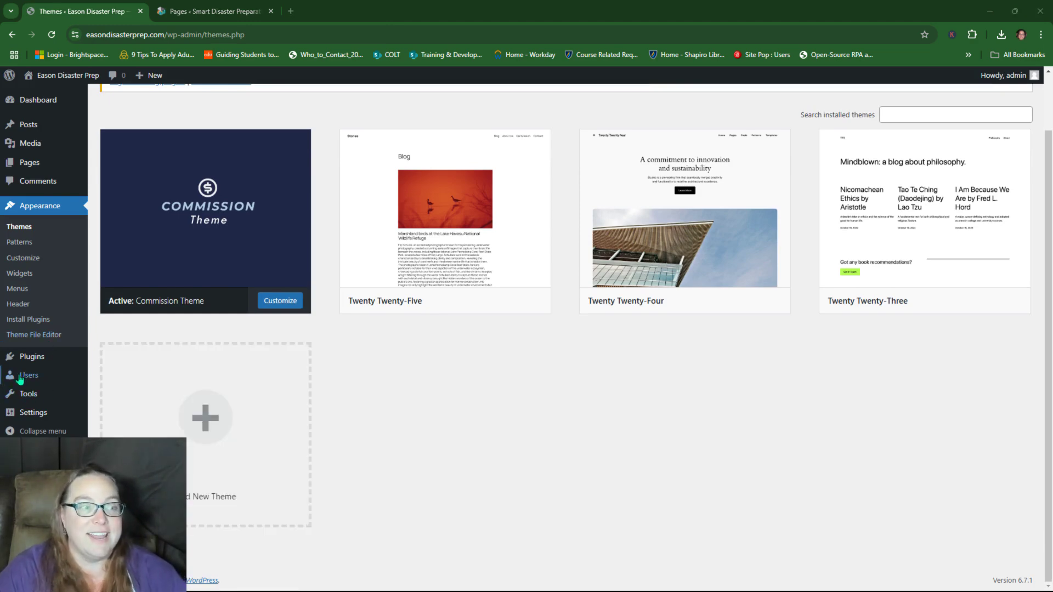
Step: Paste 'Sharing Stories and Tips for Disaster Preparedness' into the Tagline field in General Settings
{"action": "left_click", "coordinate": [29, 413]}
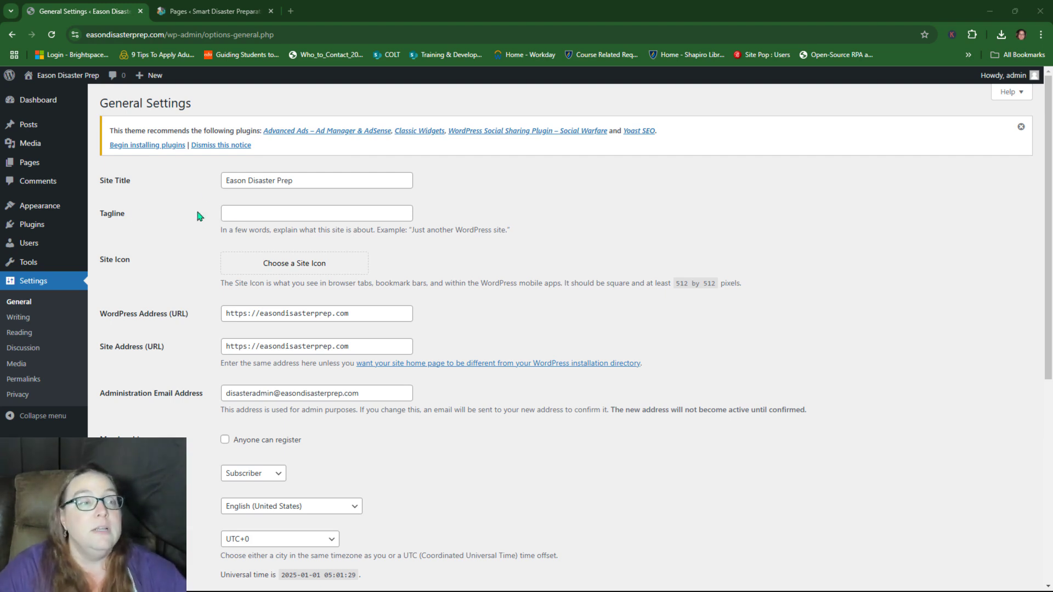
{"action": "left_click", "coordinate": [254, 208]}
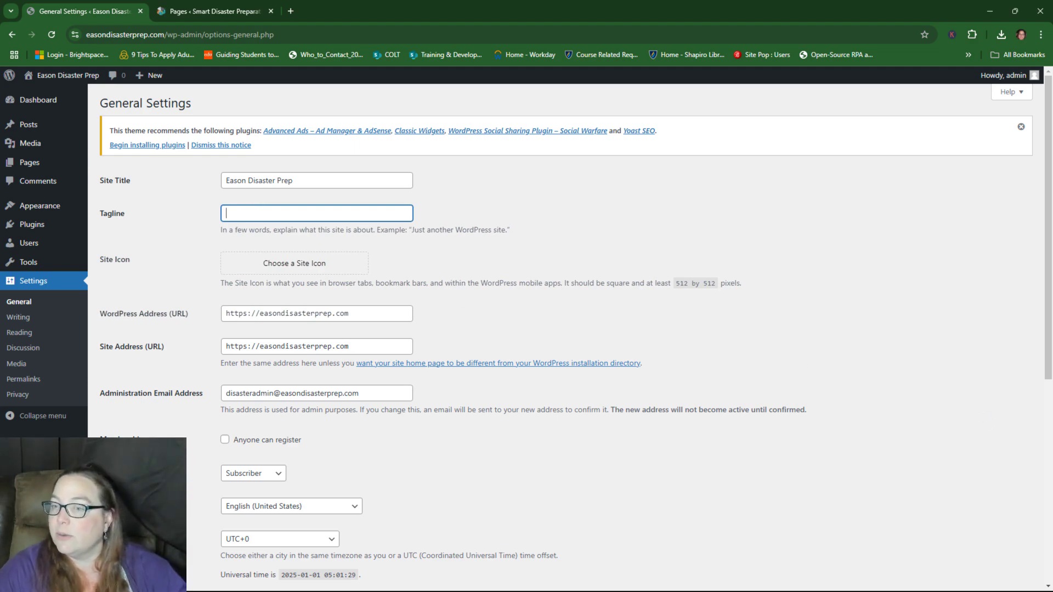
{"action": "key", "text": "alt+Tab"}
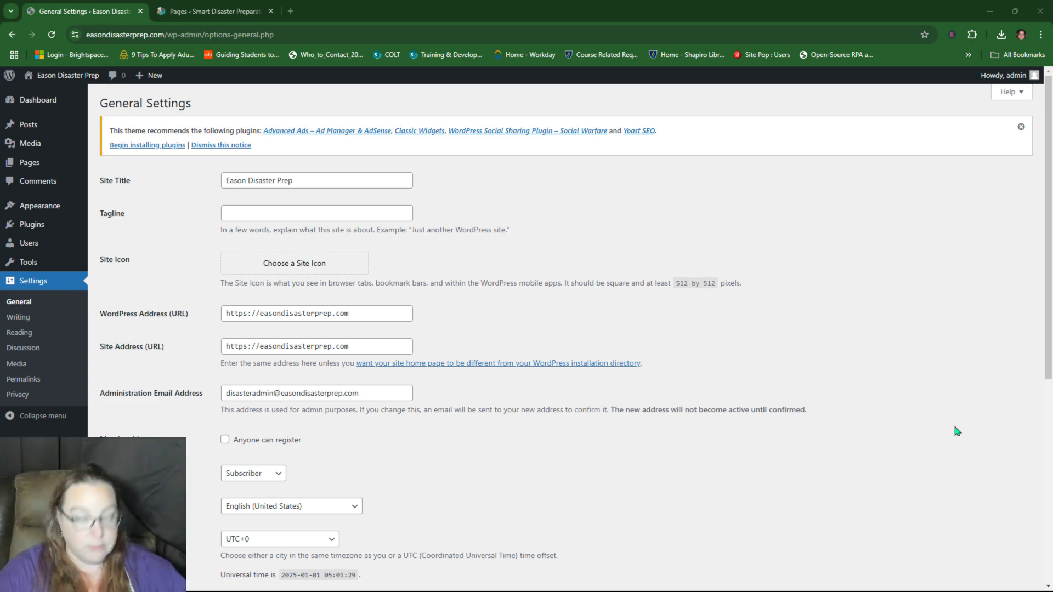
{"action": "left_click", "coordinate": [332, 213]}
{"action": "type", "text": "Sharing Stories and Tips for Disaster Preparedness"}
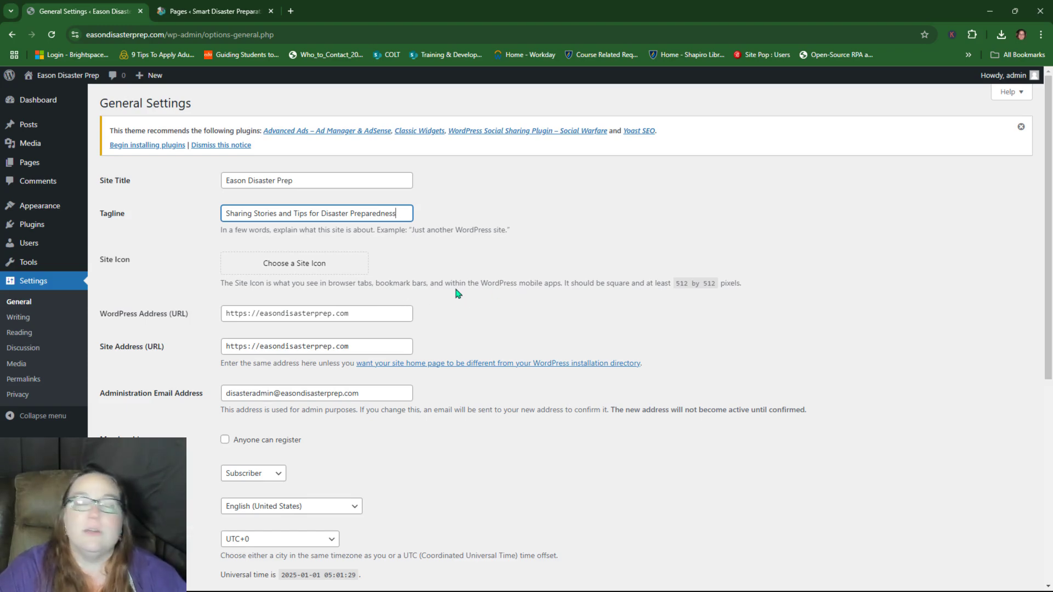
Step: Upload the Eason Disaster Prep Favicon image from Downloads for the site icon
{"action": "left_click", "coordinate": [338, 273]}
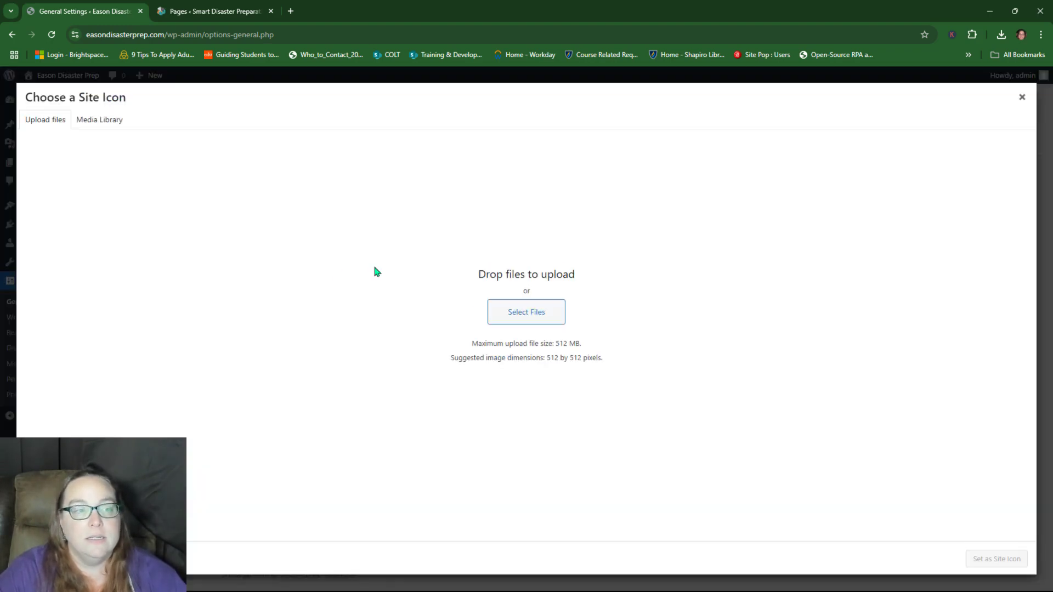
{"action": "left_click", "coordinate": [535, 311]}
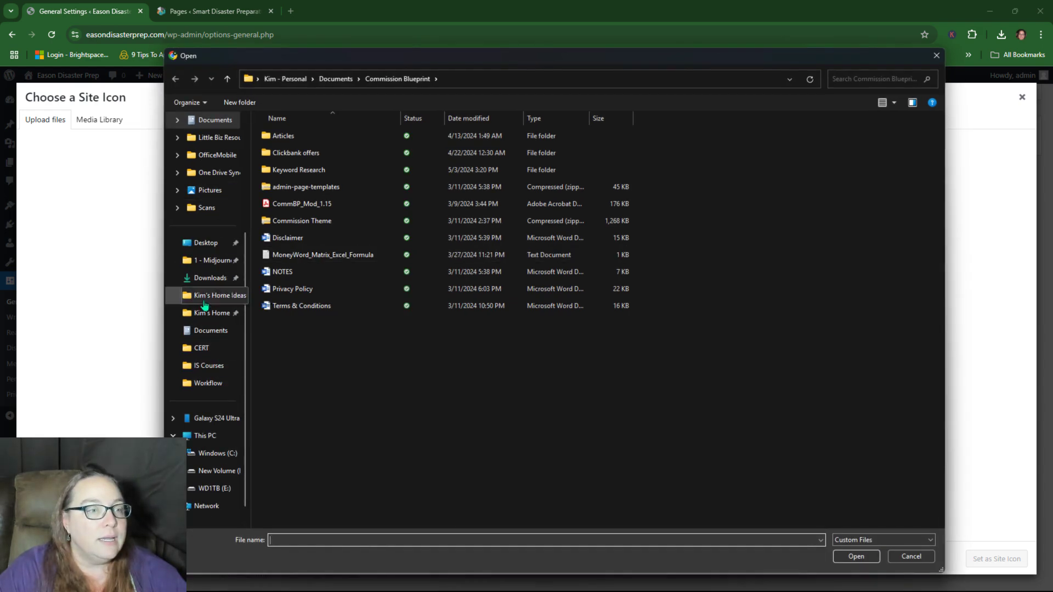
{"action": "scroll", "coordinate": [197, 335], "scroll_direction": "down", "scroll_amount": 1}
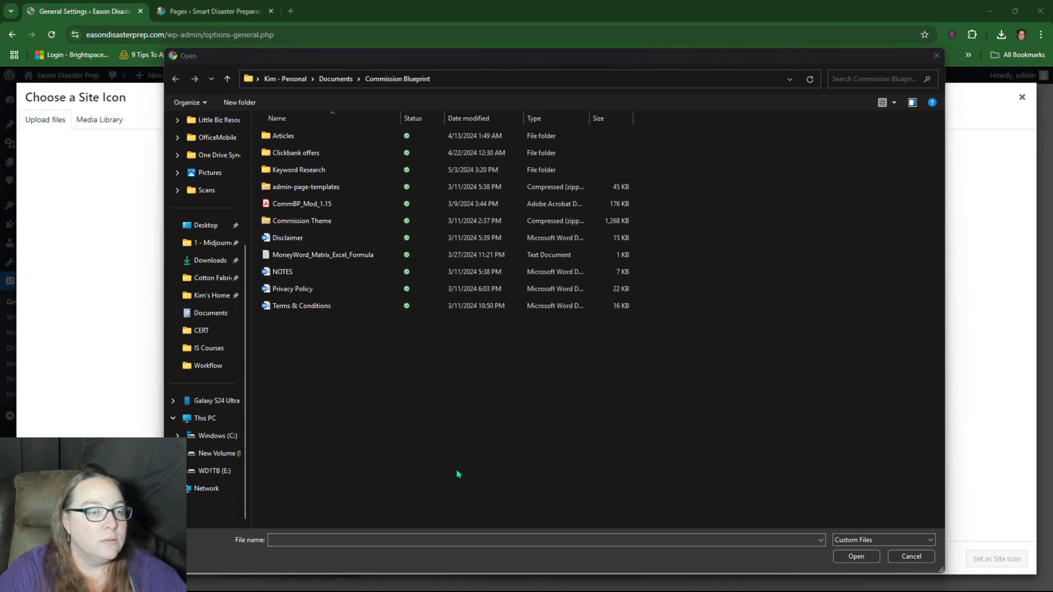
{"action": "scroll", "coordinate": [189, 308], "scroll_direction": "up", "scroll_amount": 3}
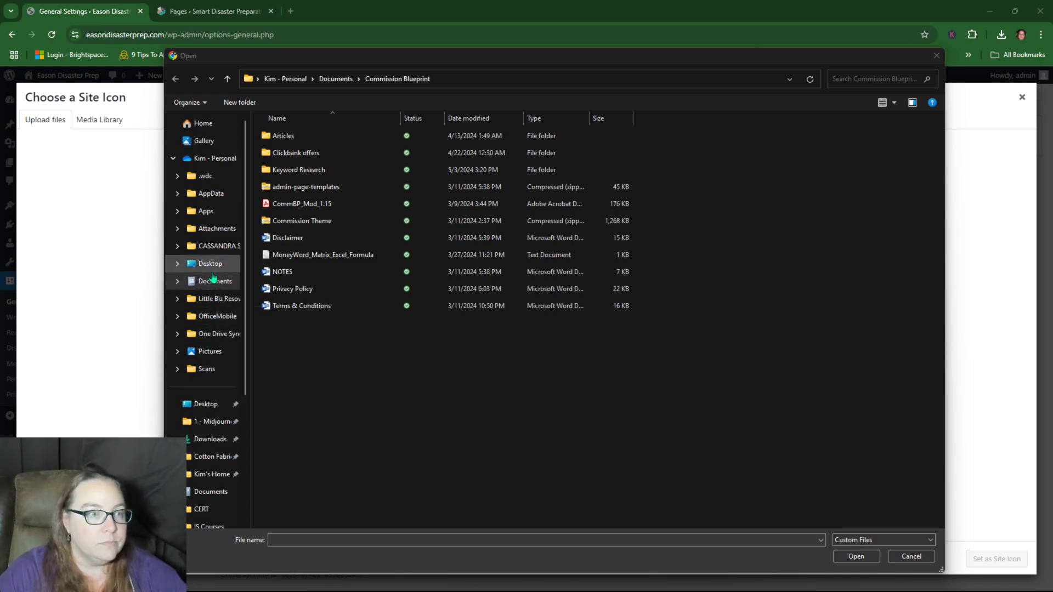
{"action": "left_click", "coordinate": [208, 439]}
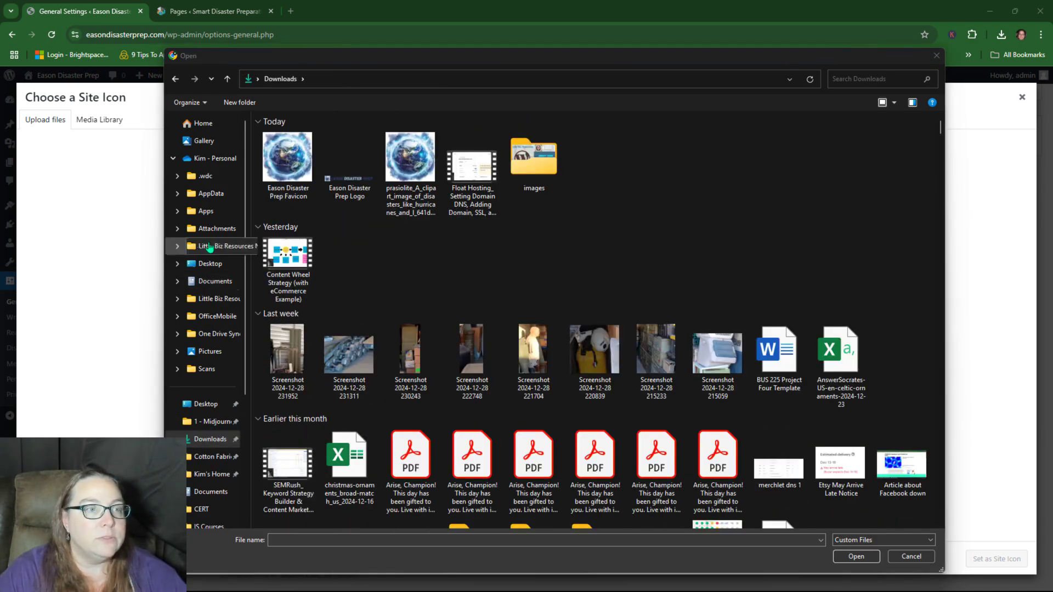
{"action": "double_click", "coordinate": [285, 154]}
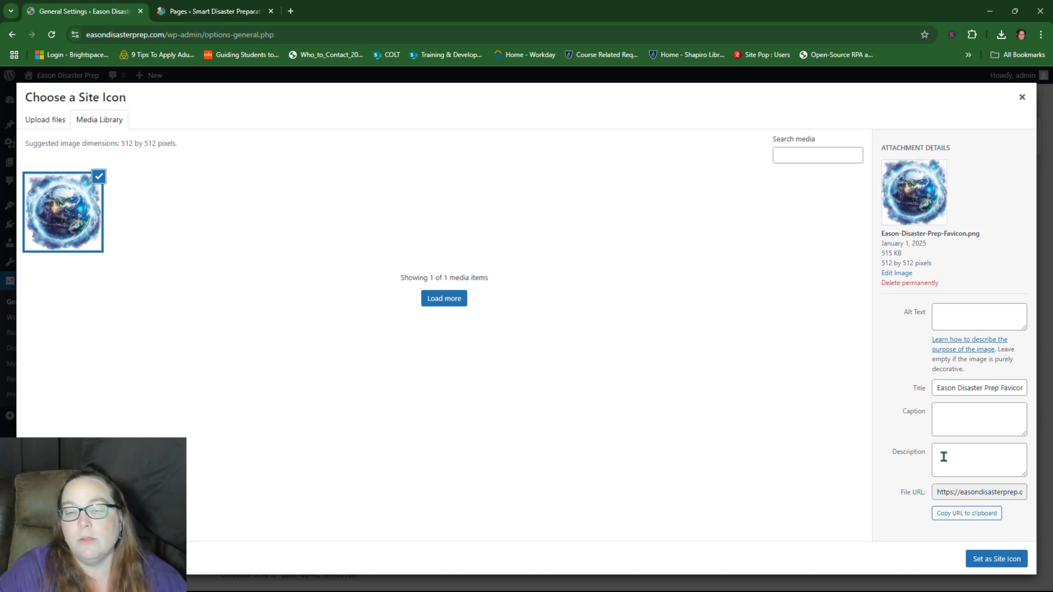
Step: Copy the image's title into its Alt Text and set it as the Site Icon
{"action": "triple_click", "coordinate": [934, 388]}
{"action": "key", "text": "ctrl+c"}
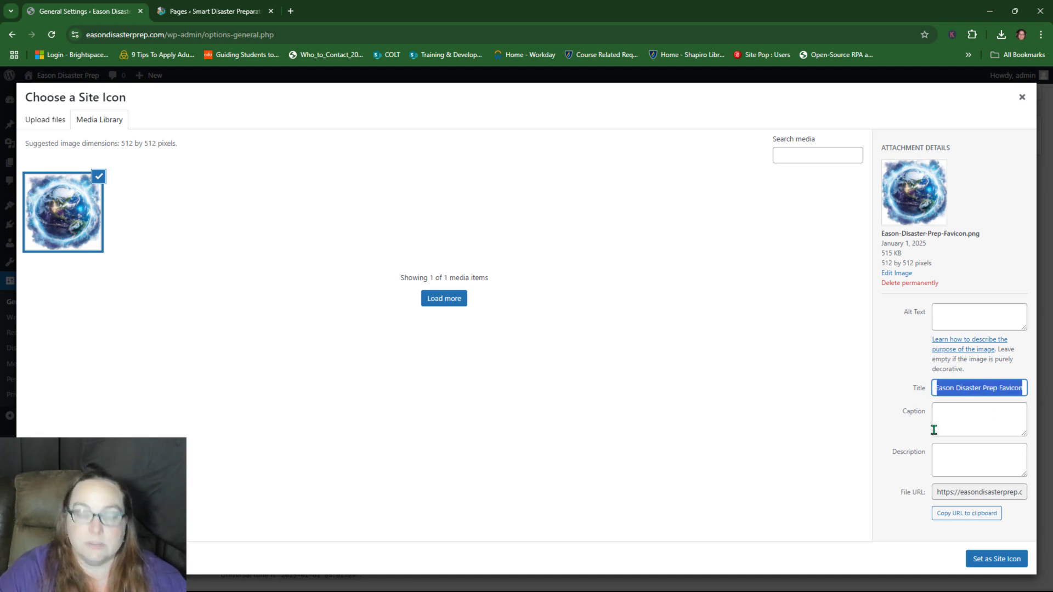
{"action": "left_click", "coordinate": [946, 313]}
{"action": "key", "text": "ctrl+v"}
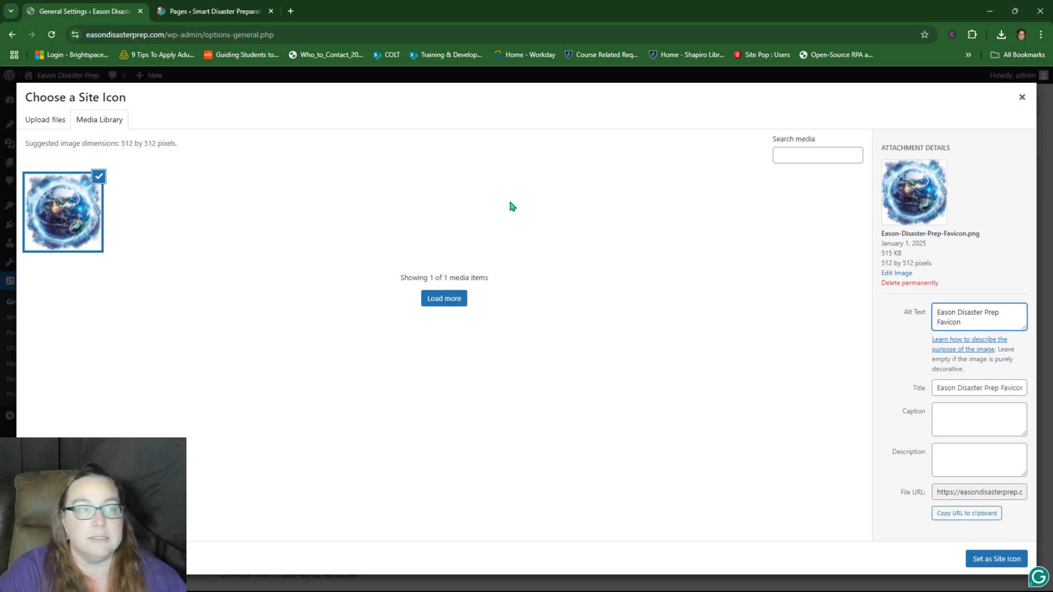
{"action": "left_click", "coordinate": [993, 564]}
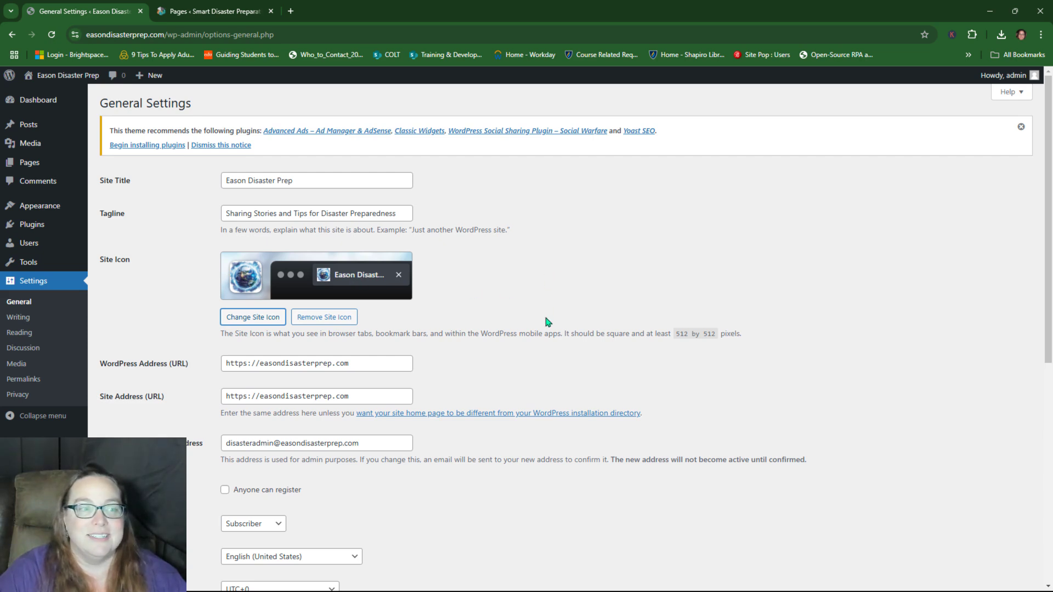
{"action": "scroll", "coordinate": [547, 322], "scroll_direction": "down", "scroll_amount": 3}
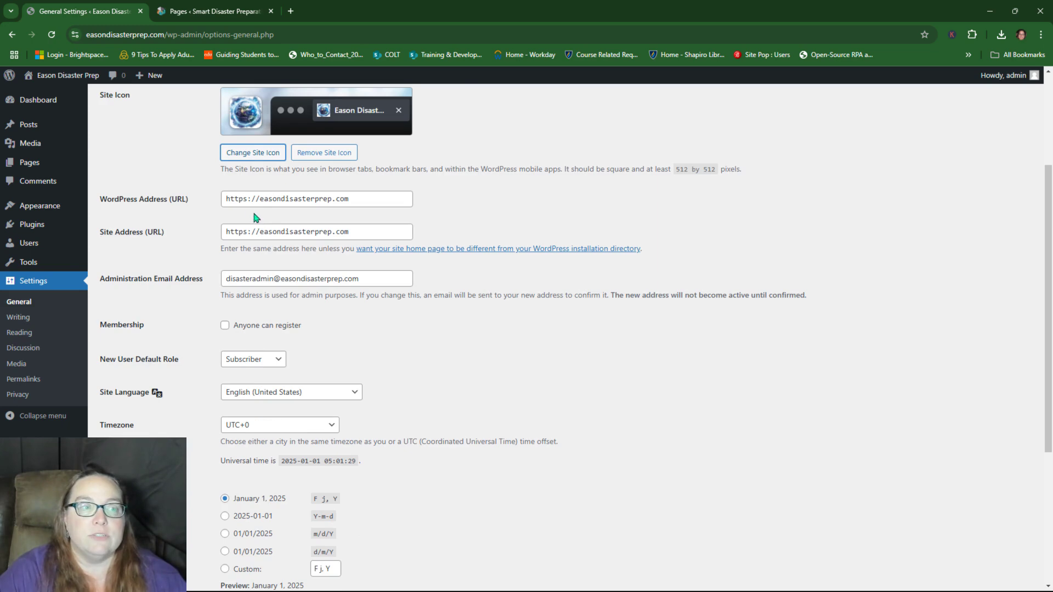
{"action": "left_click_drag", "start_coordinate": [243, 199], "coordinate": [247, 199]}
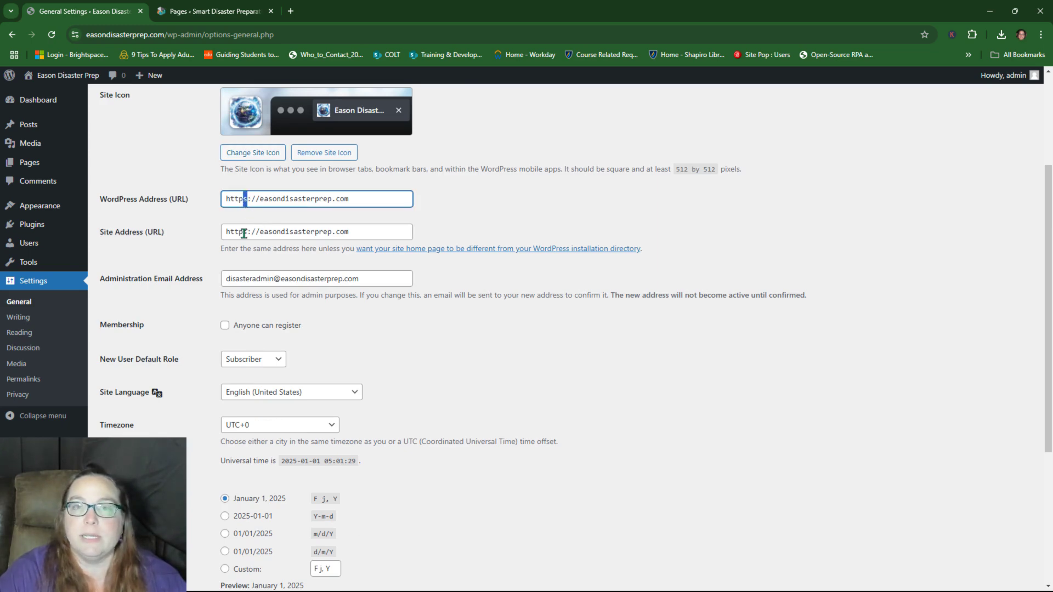
Step: Review the Administration Email Address without changing it, then scroll down to the Timezone setting
{"action": "scroll", "coordinate": [406, 314], "scroll_direction": "down", "scroll_amount": 2}
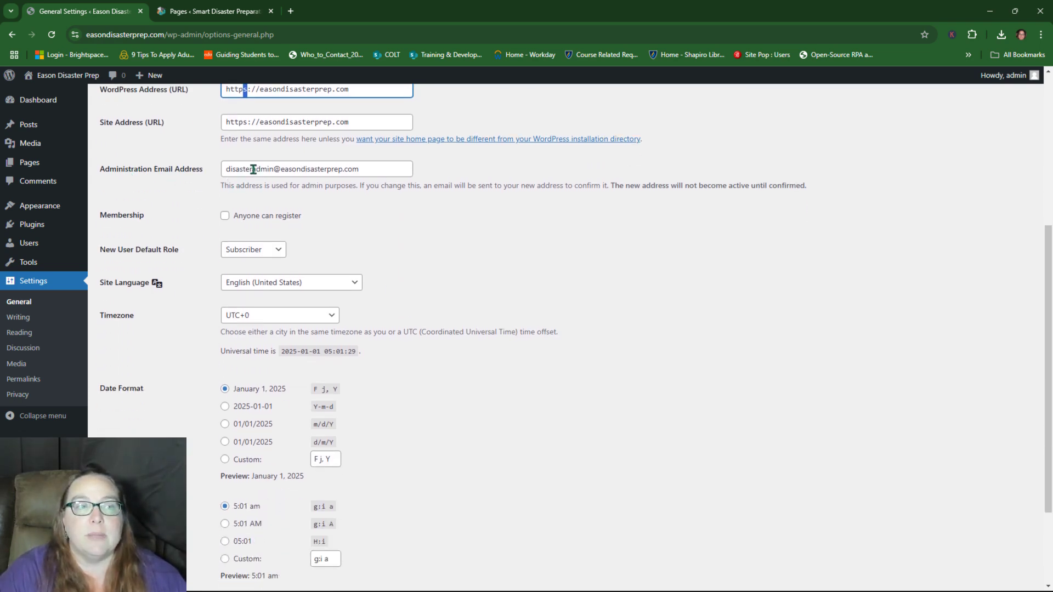
{"action": "left_click_drag", "start_coordinate": [252, 169], "coordinate": [272, 174]}
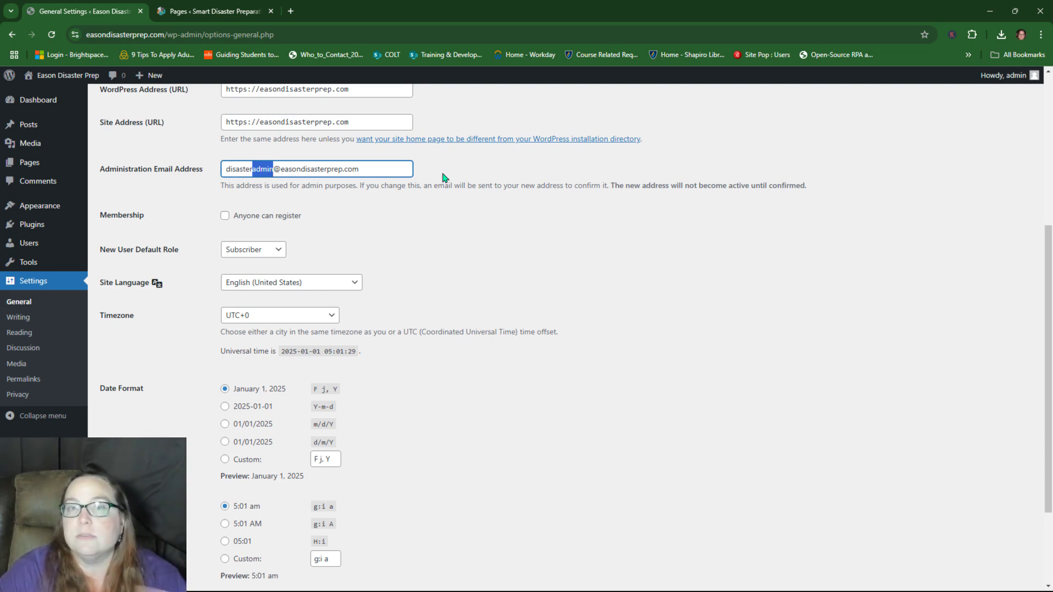
{"action": "left_click", "coordinate": [218, 176]}
{"action": "left_click_drag", "start_coordinate": [226, 169], "coordinate": [368, 170]}
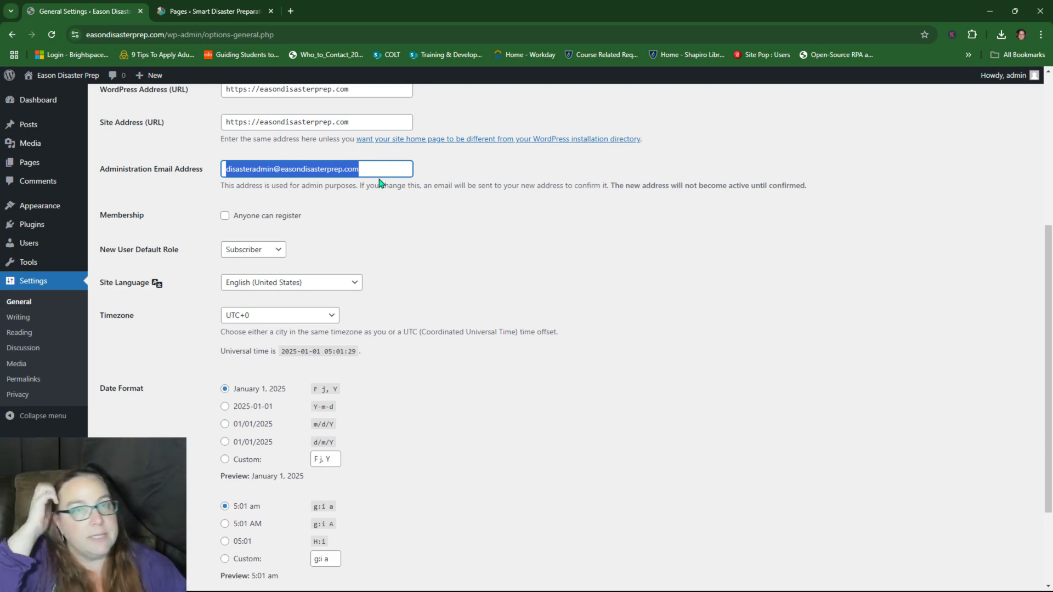
{"action": "left_click", "coordinate": [261, 172]}
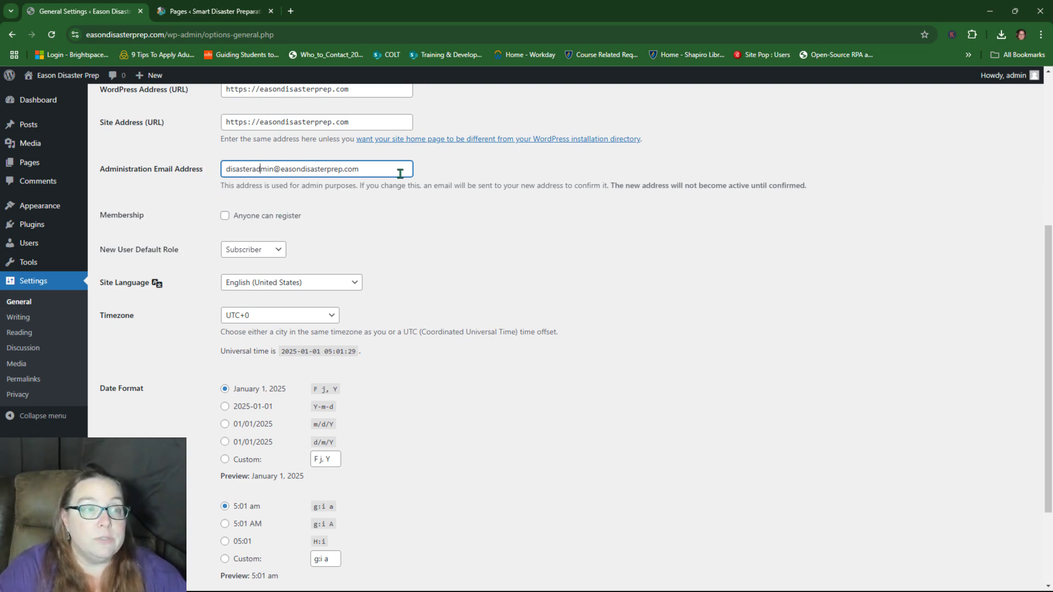
{"action": "scroll", "coordinate": [434, 216], "scroll_direction": "down", "scroll_amount": 1}
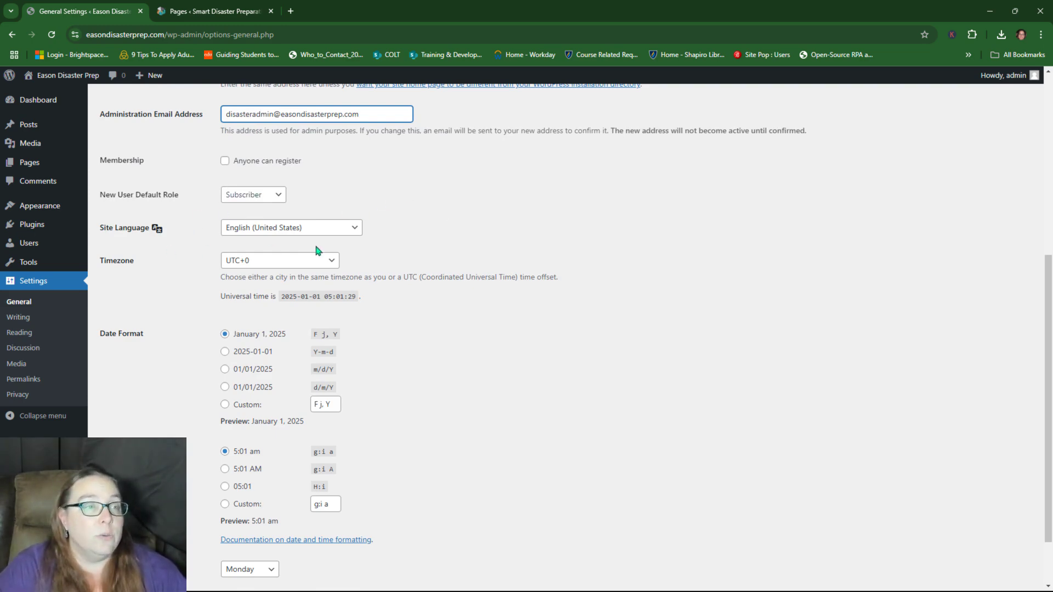
{"action": "scroll", "coordinate": [220, 258], "scroll_direction": "down", "scroll_amount": 1}
Step: Choose Los Angeles from the Timezone list
{"action": "left_click", "coordinate": [330, 210]}
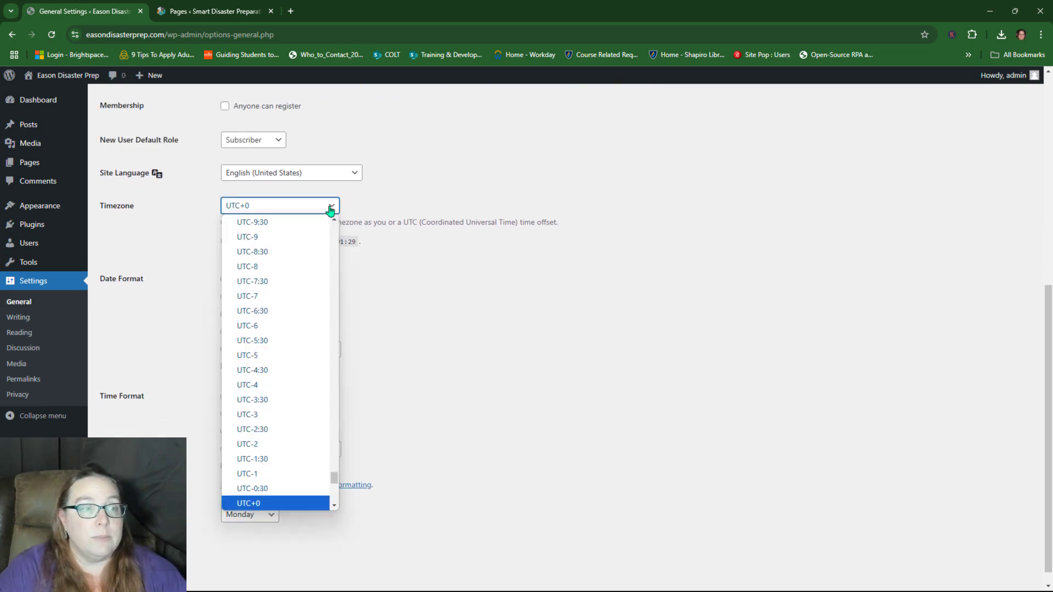
{"action": "scroll", "coordinate": [288, 298], "scroll_direction": "down", "scroll_amount": 1}
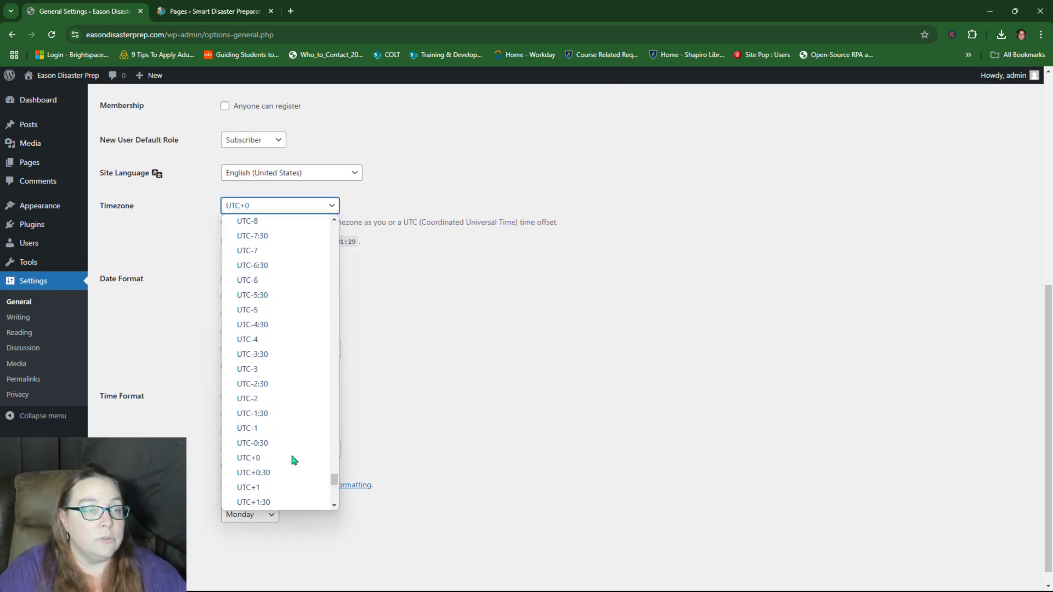
{"action": "scroll", "coordinate": [291, 451], "scroll_direction": "up", "scroll_amount": 20}
{"action": "scroll", "coordinate": [291, 448], "scroll_direction": "down", "scroll_amount": 14}
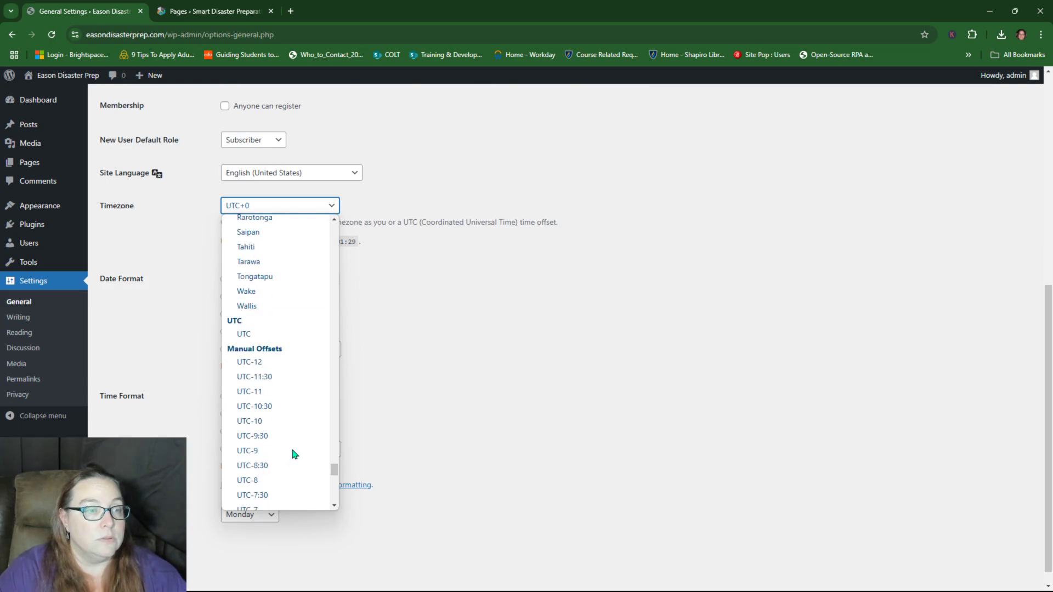
{"action": "scroll", "coordinate": [292, 451], "scroll_direction": "up", "scroll_amount": 20}
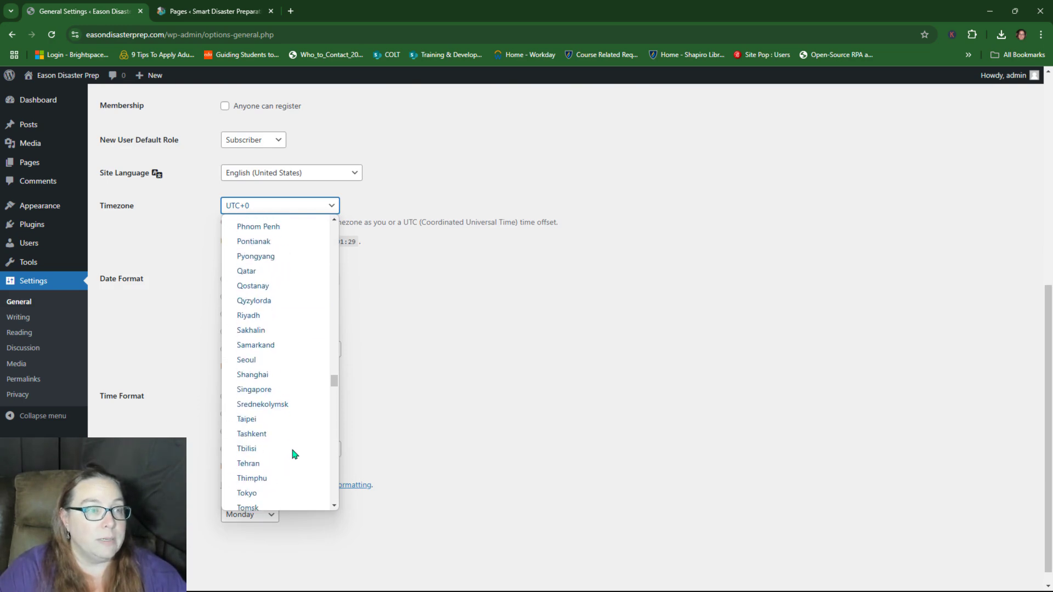
{"action": "scroll", "coordinate": [293, 451], "scroll_direction": "up", "scroll_amount": 20}
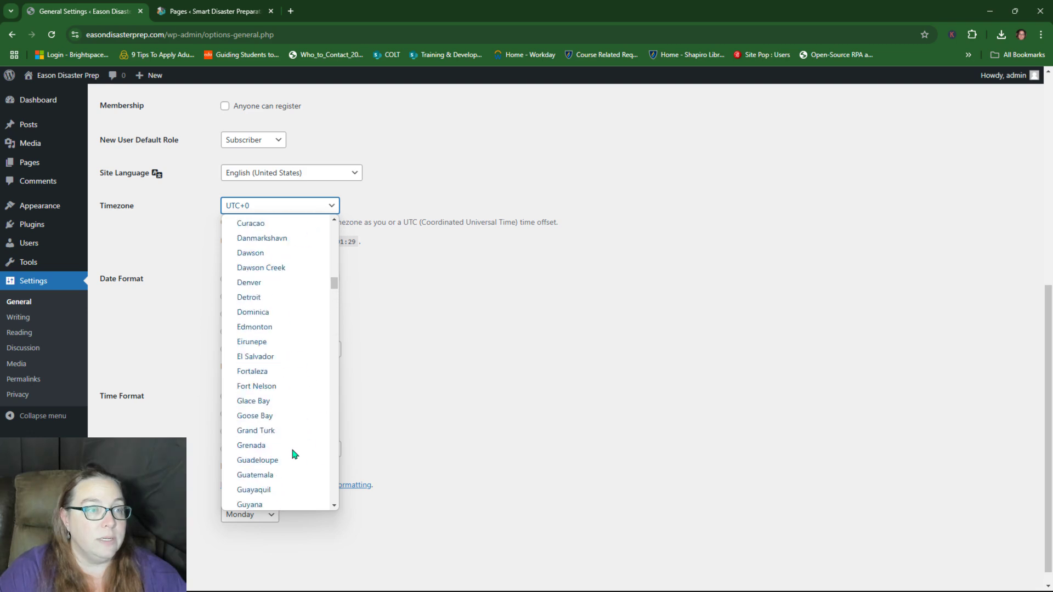
{"action": "scroll", "coordinate": [292, 451], "scroll_direction": "up", "scroll_amount": 20}
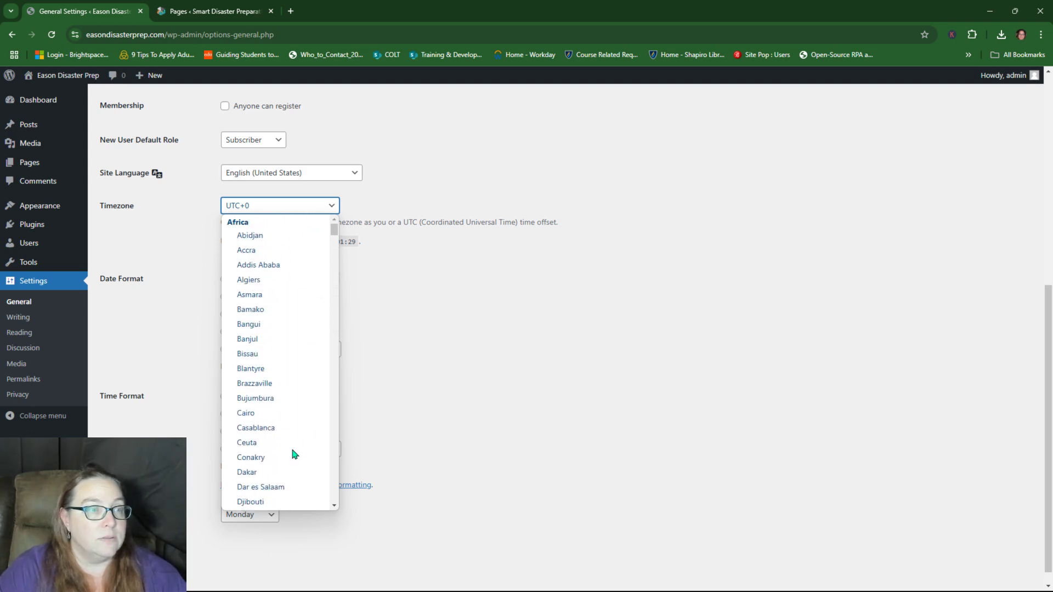
{"action": "scroll", "coordinate": [292, 451], "scroll_direction": "down", "scroll_amount": 18}
{"action": "scroll", "coordinate": [292, 452], "scroll_direction": "up", "scroll_amount": 6}
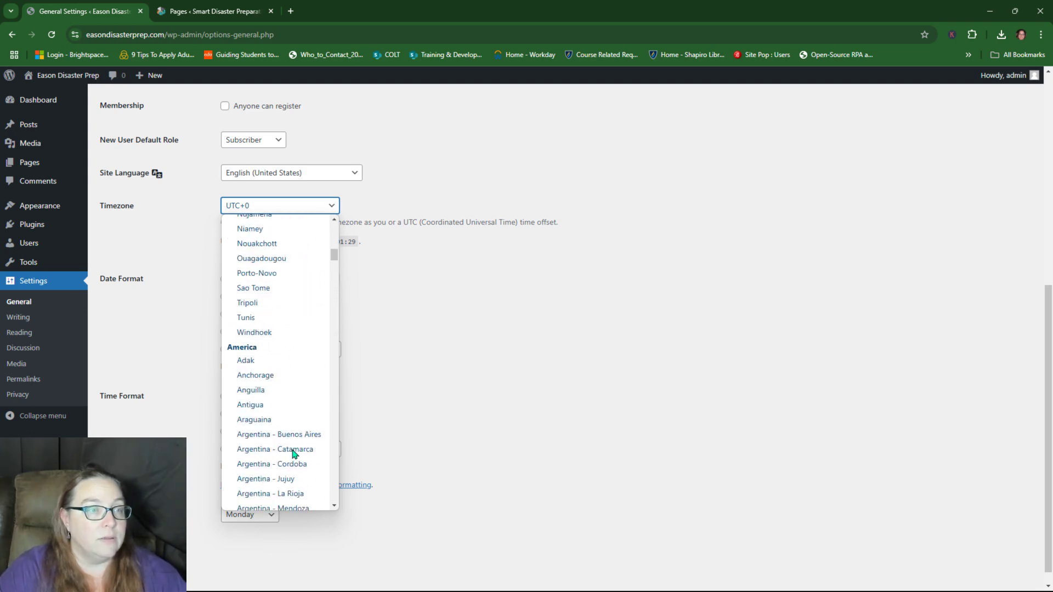
{"action": "scroll", "coordinate": [293, 452], "scroll_direction": "down", "scroll_amount": 13}
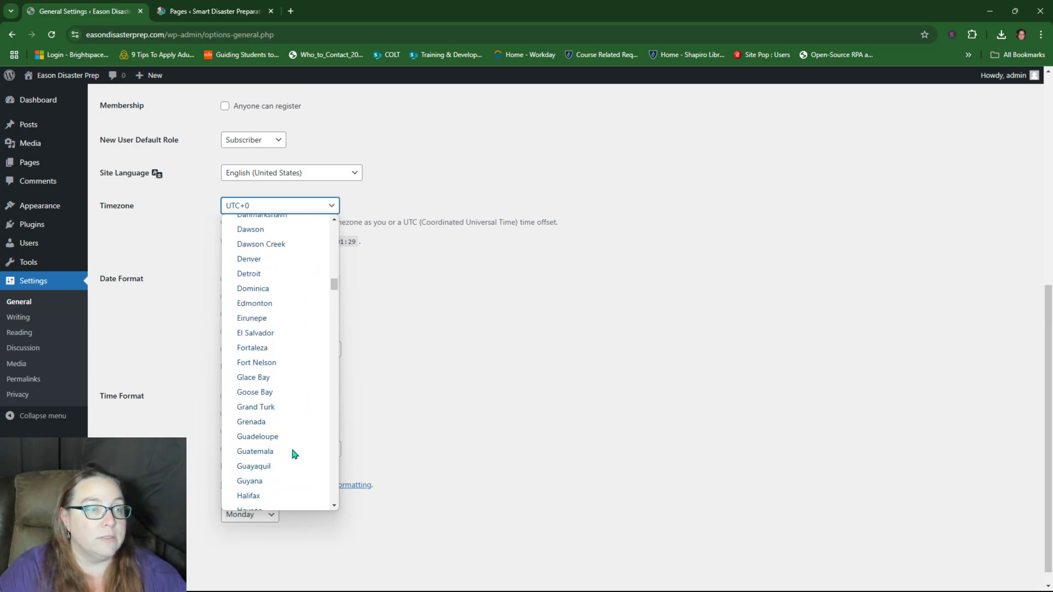
{"action": "scroll", "coordinate": [292, 451], "scroll_direction": "down", "scroll_amount": 12}
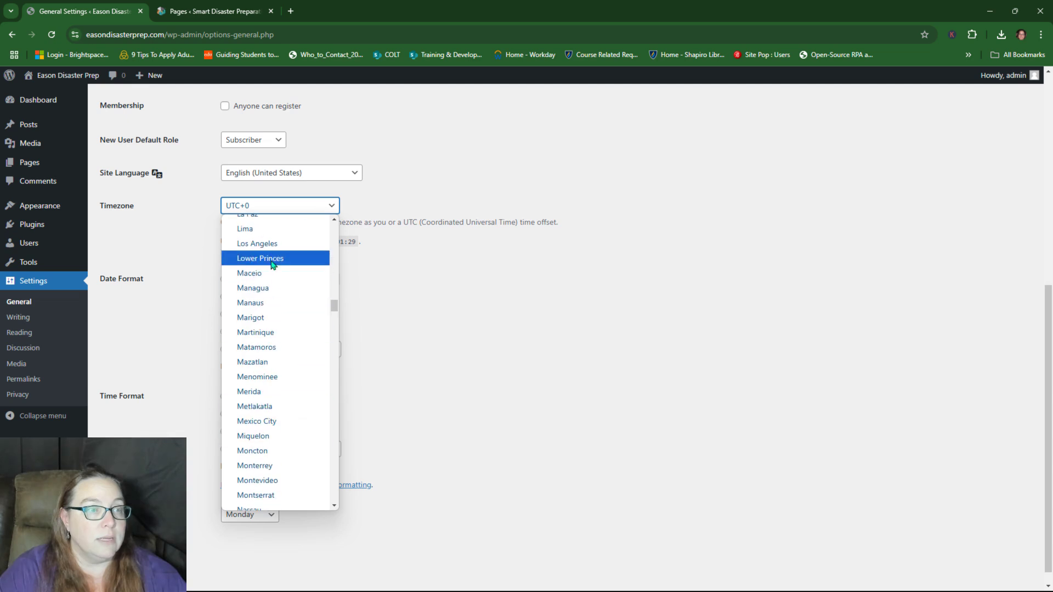
{"action": "left_click", "coordinate": [258, 243]}
Step: Save the General Settings changes
{"action": "scroll", "coordinate": [505, 265], "scroll_direction": "down", "scroll_amount": 1}
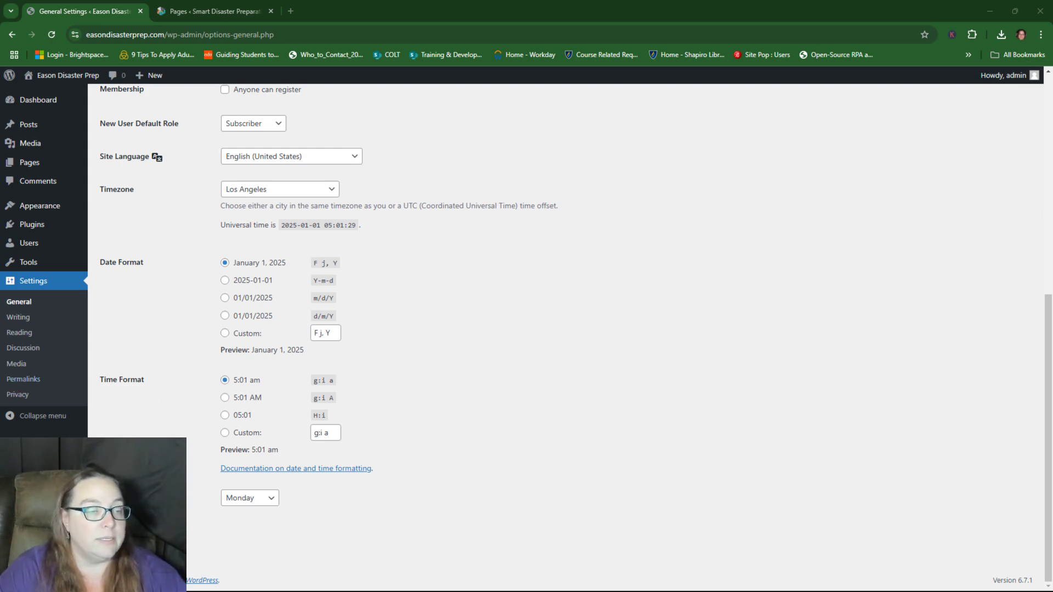
{"action": "left_click", "coordinate": [121, 535]}
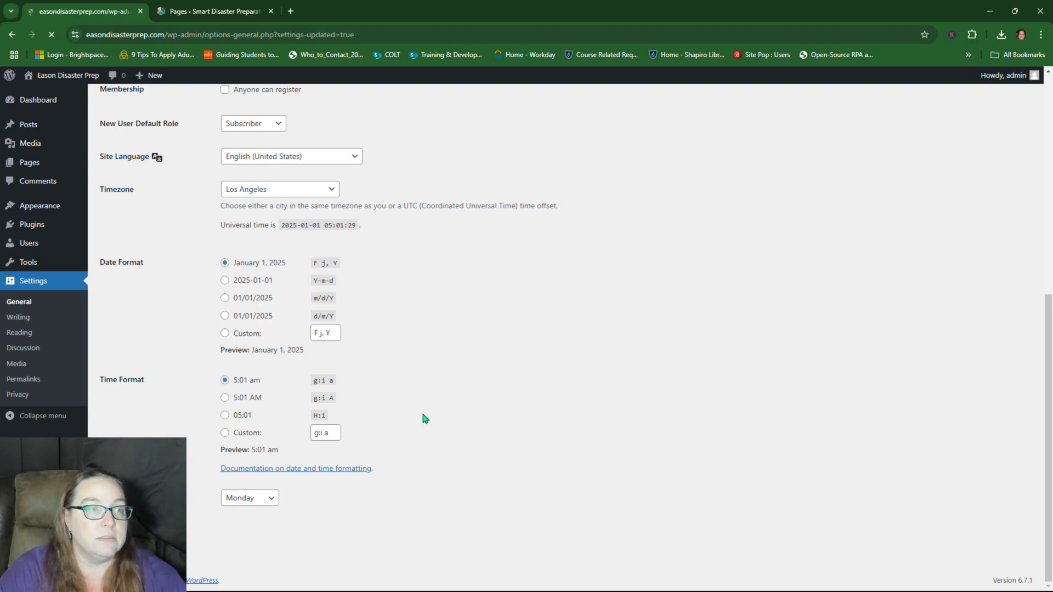
{"action": "scroll", "coordinate": [415, 334], "scroll_direction": "down", "scroll_amount": 8}
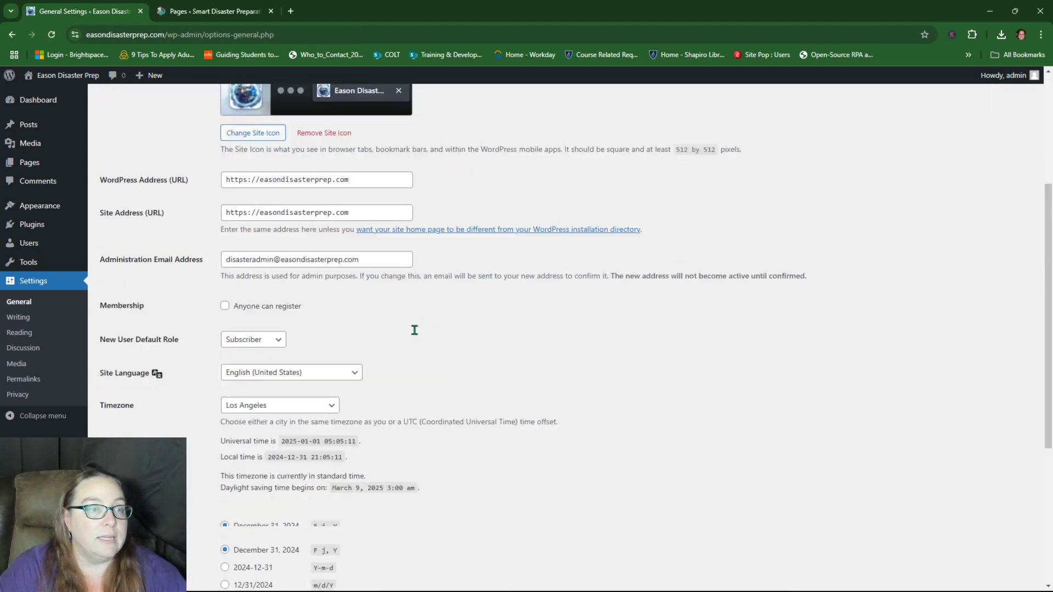
{"action": "scroll", "coordinate": [415, 330], "scroll_direction": "up", "scroll_amount": 6}
{"action": "scroll", "coordinate": [415, 332], "scroll_direction": "up", "scroll_amount": 2}
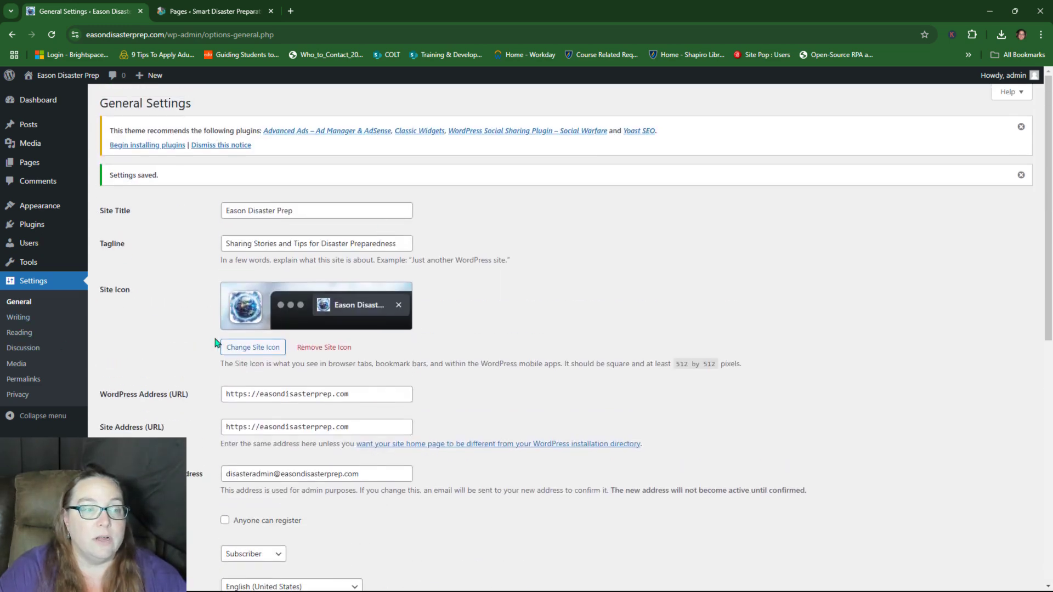
{"action": "left_click", "coordinate": [24, 318]}
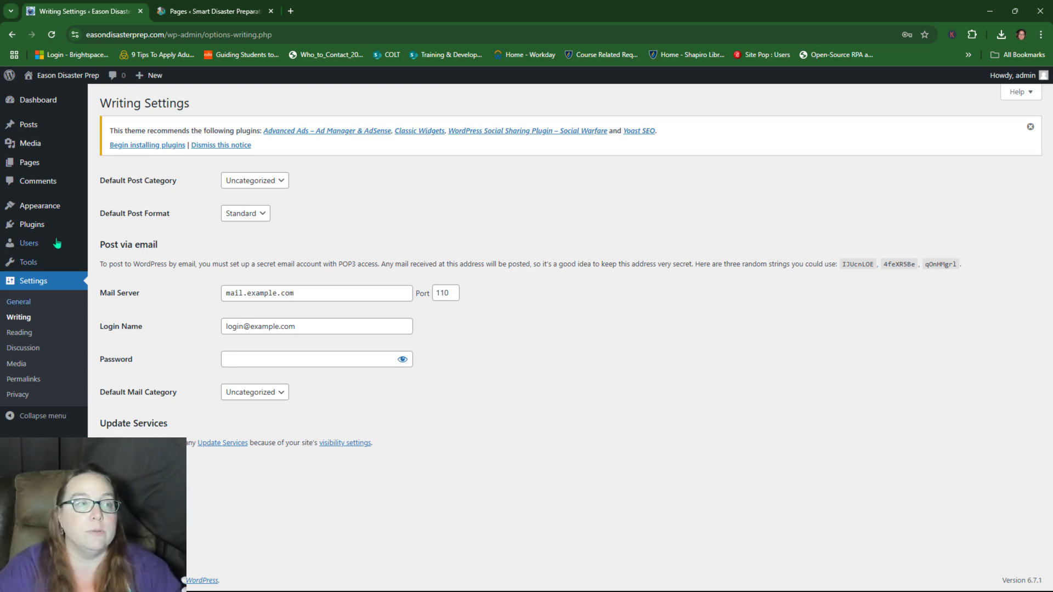
Step: Leave the default post category as Uncategorized and move on to Reading settings
{"action": "left_click", "coordinate": [269, 180]}
{"action": "left_click", "coordinate": [255, 195]}
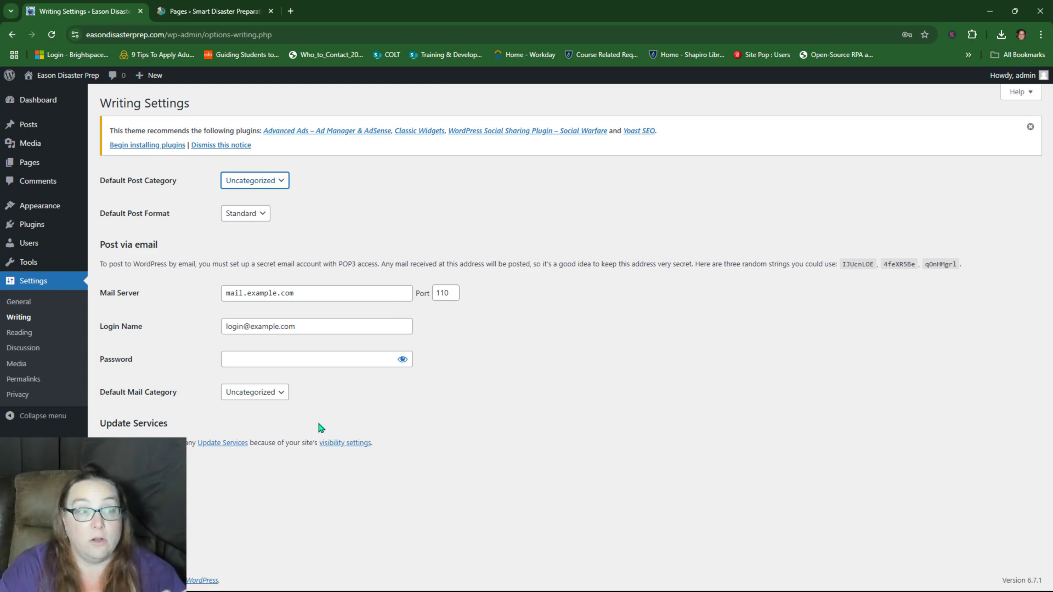
{"action": "left_click", "coordinate": [19, 332]}
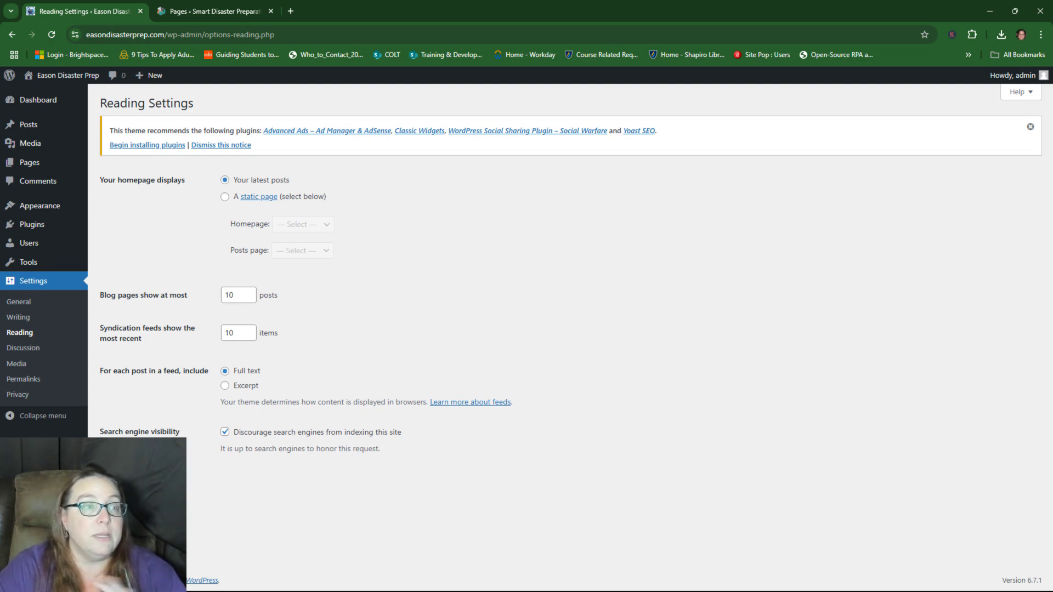
Step: Save Reading settings, then disable comments on new posts in Discussion settings and save
{"action": "left_click", "coordinate": [130, 488]}
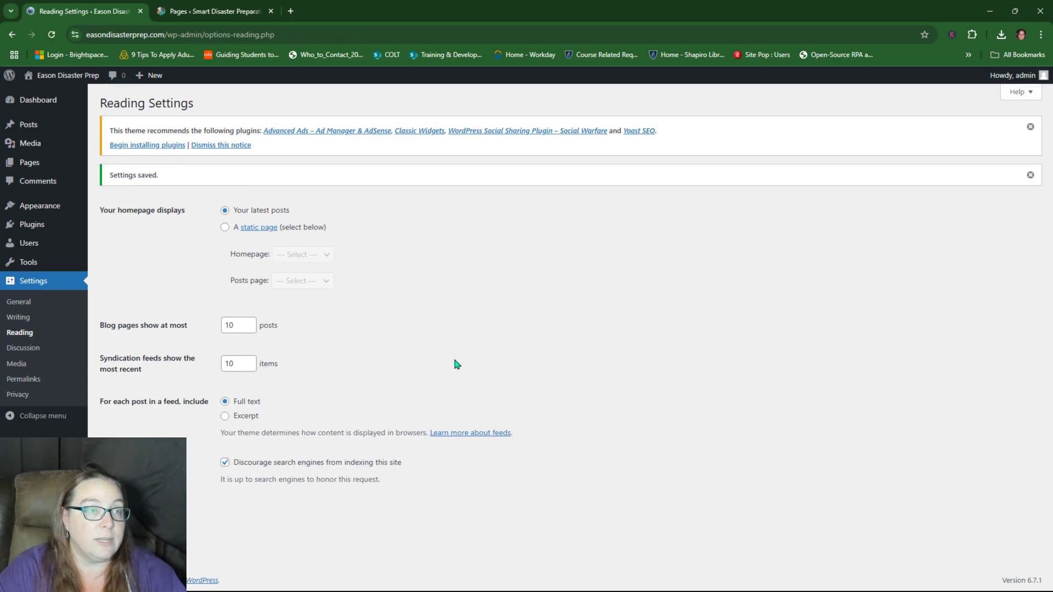
{"action": "left_click", "coordinate": [16, 346]}
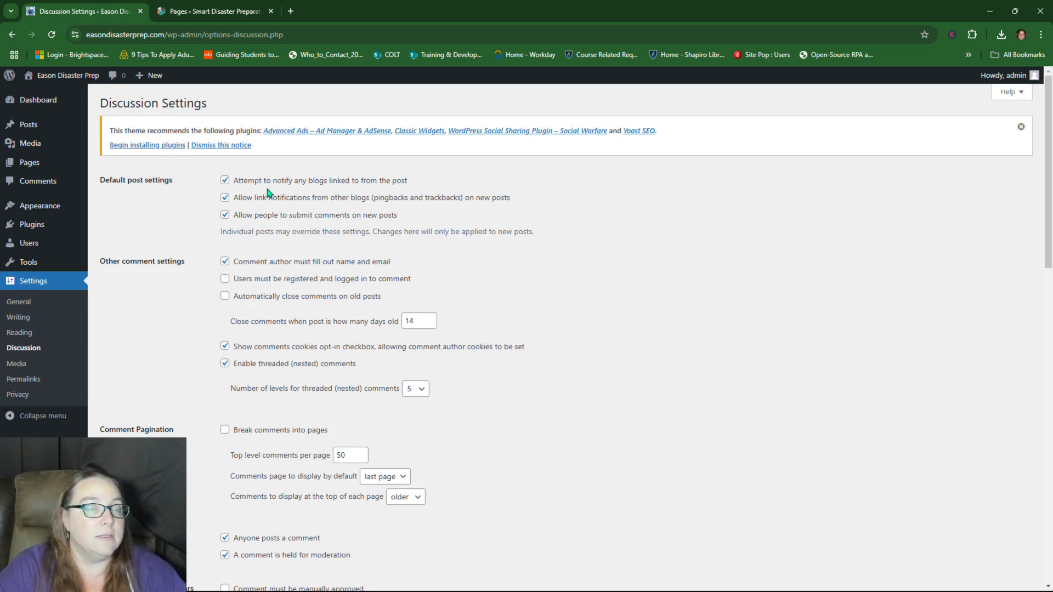
{"action": "left_click", "coordinate": [224, 216]}
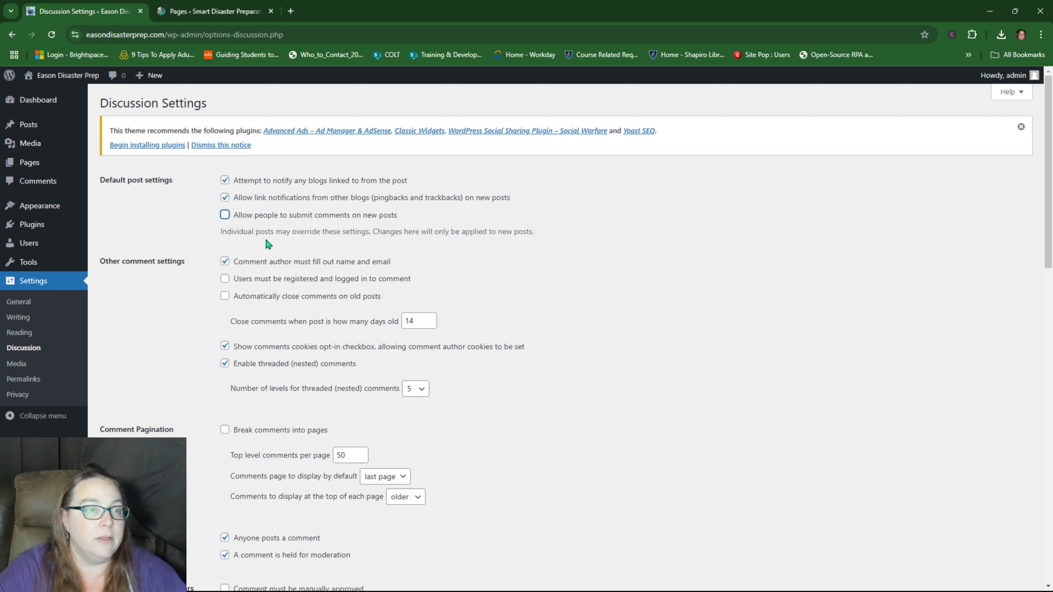
{"action": "scroll", "coordinate": [266, 395], "scroll_direction": "down", "scroll_amount": 3}
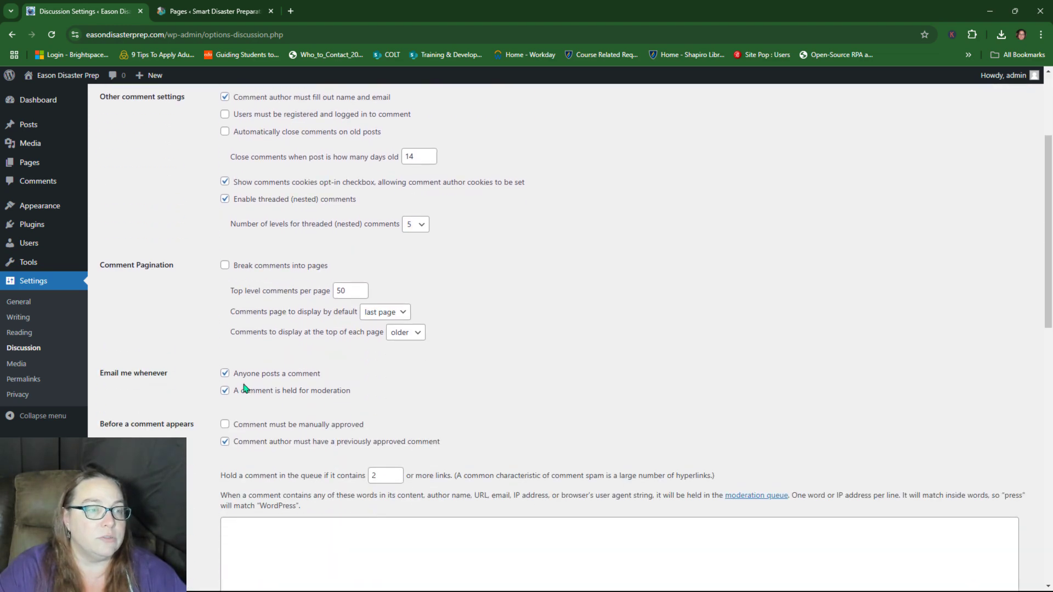
{"action": "scroll", "coordinate": [245, 389], "scroll_direction": "down", "scroll_amount": 2}
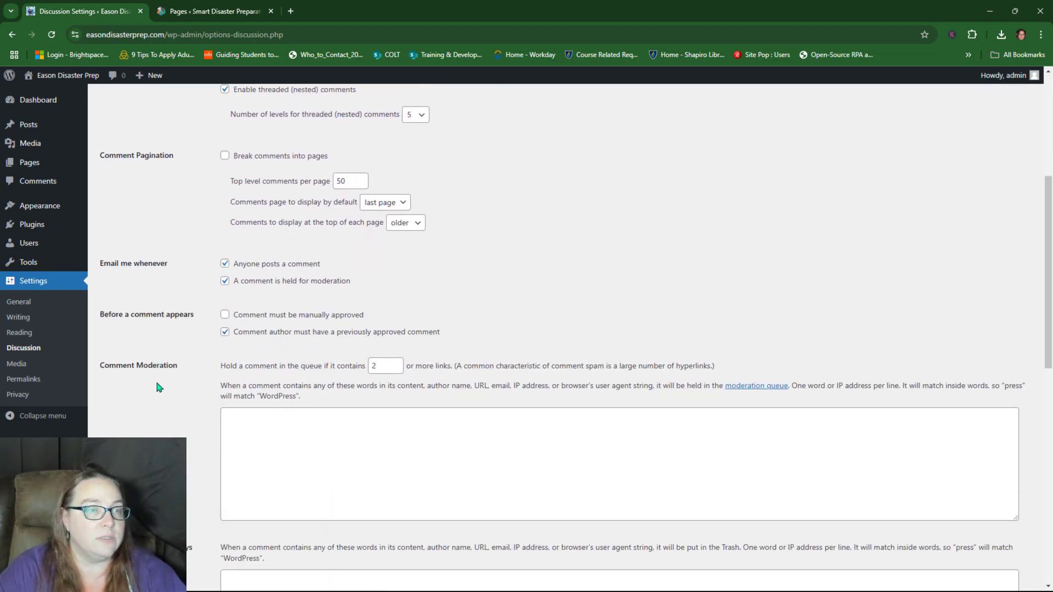
{"action": "scroll", "coordinate": [158, 387], "scroll_direction": "down", "scroll_amount": 10}
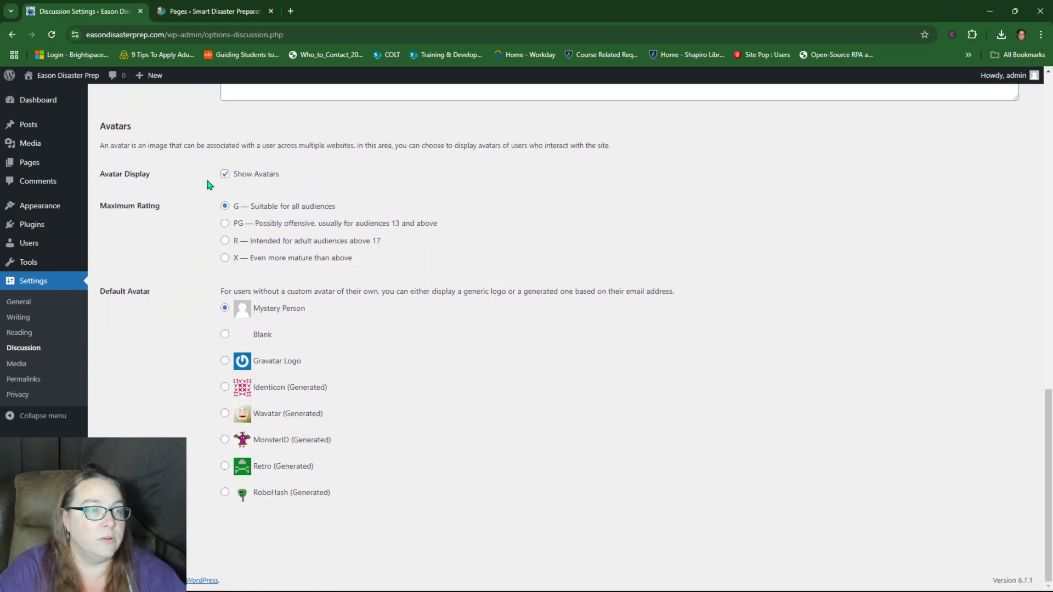
{"action": "key", "text": "Return"}
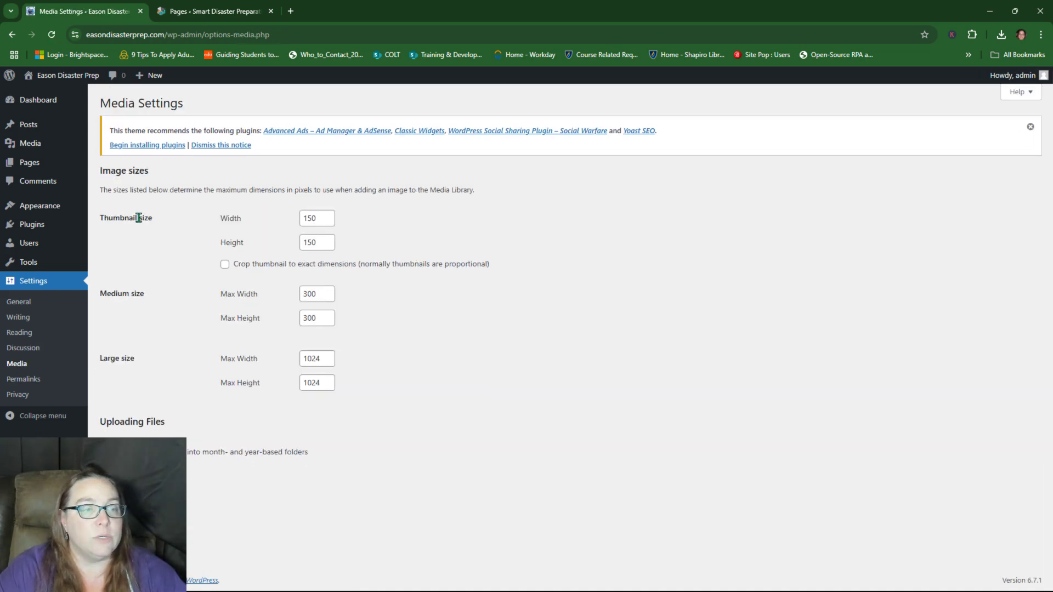
Step: Save Media settings with exact thumbnail cropping left off, then go to Permalinks
{"action": "left_click", "coordinate": [225, 265]}
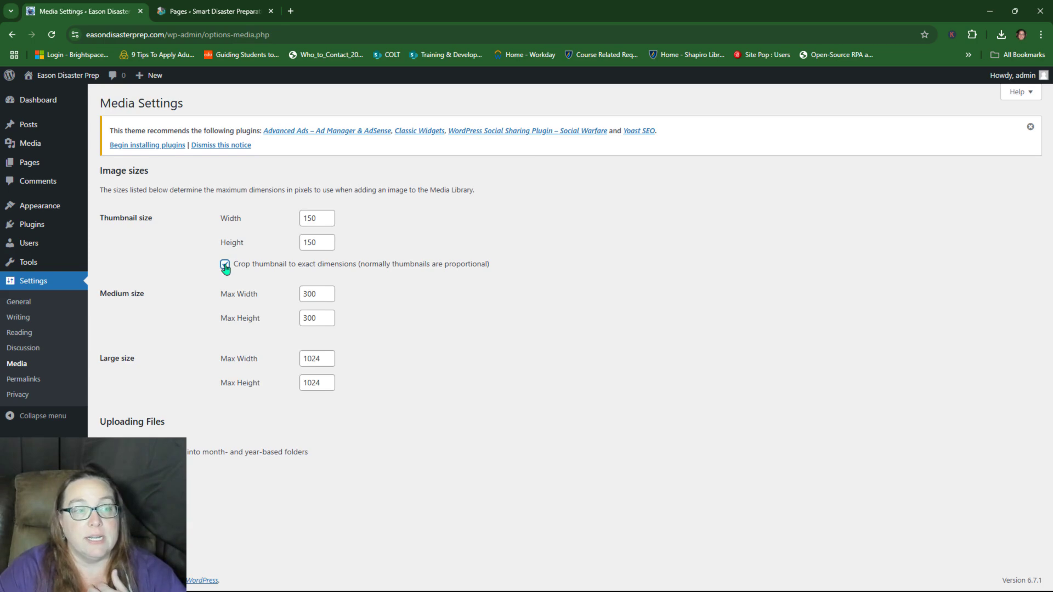
{"action": "left_click", "coordinate": [224, 265]}
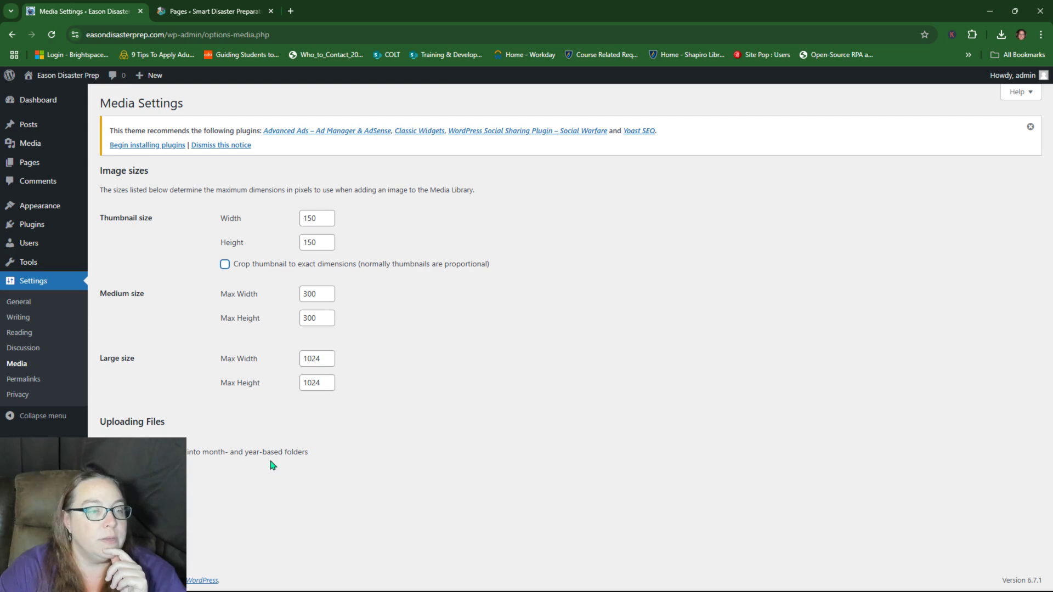
{"action": "left_click", "coordinate": [113, 483]}
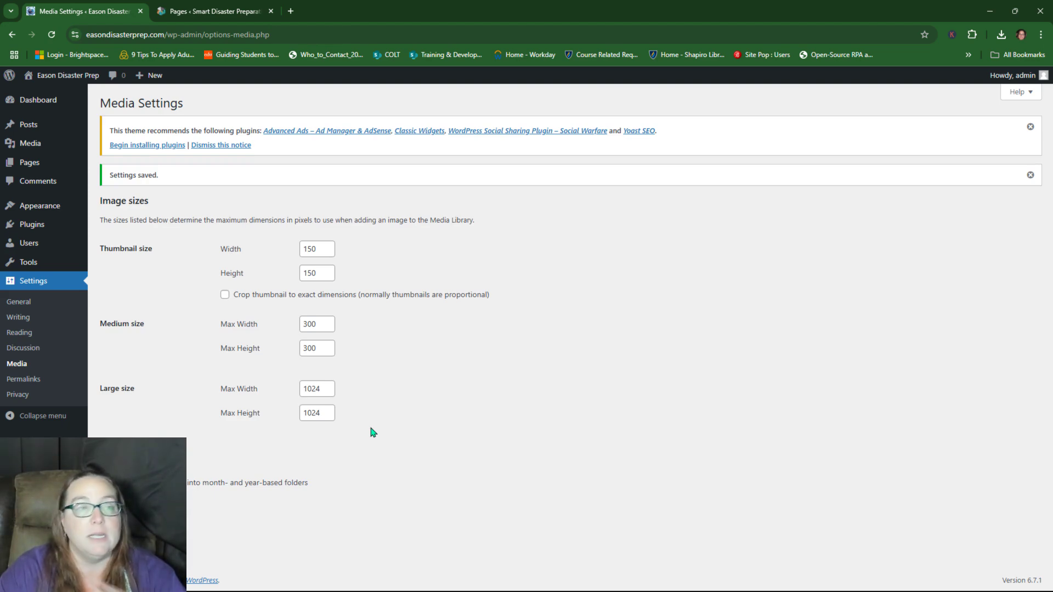
{"action": "left_click", "coordinate": [27, 379]}
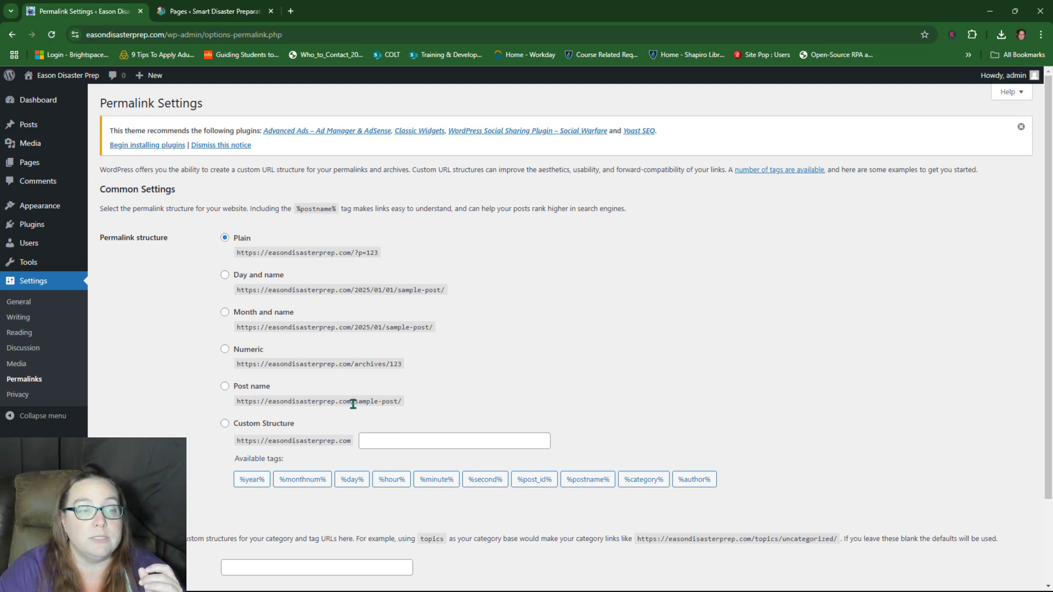
Step: Switch the permalink structure to Post name, save it, and go to Privacy settings
{"action": "left_click", "coordinate": [225, 386]}
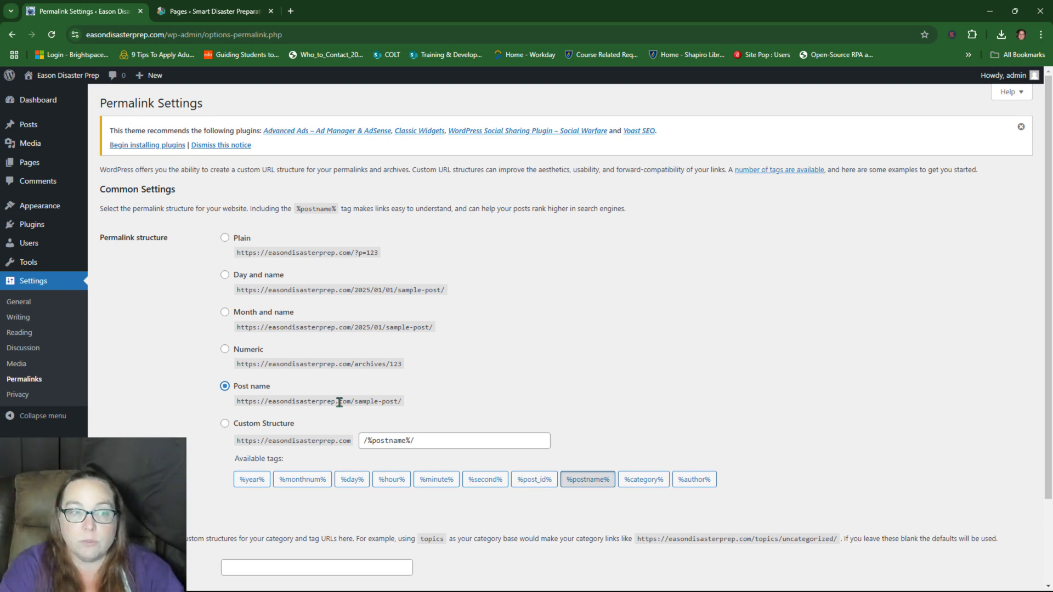
{"action": "scroll", "coordinate": [340, 402], "scroll_direction": "down", "scroll_amount": 2}
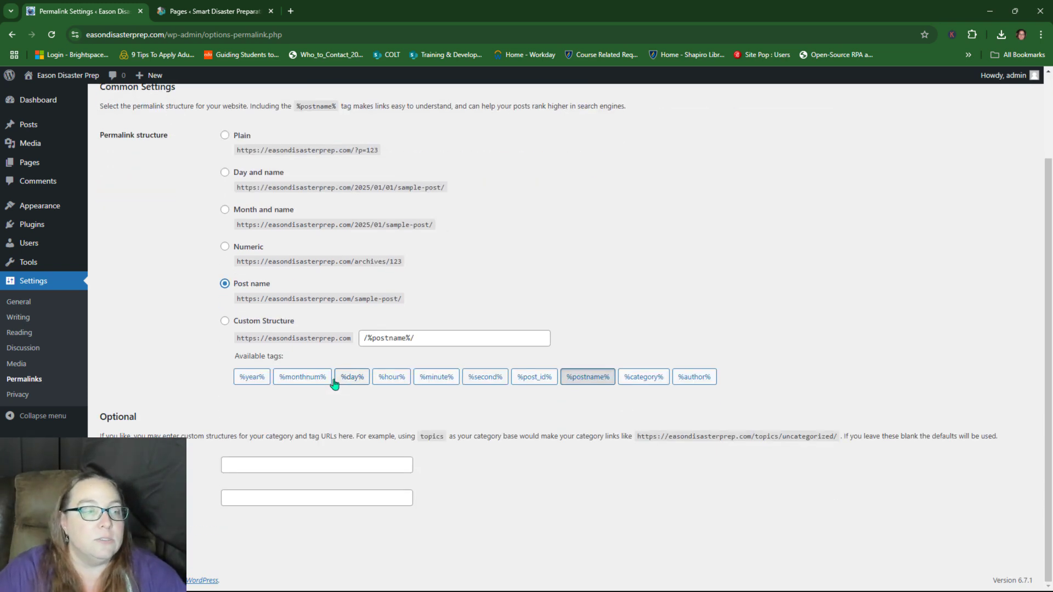
{"action": "left_click", "coordinate": [123, 534]}
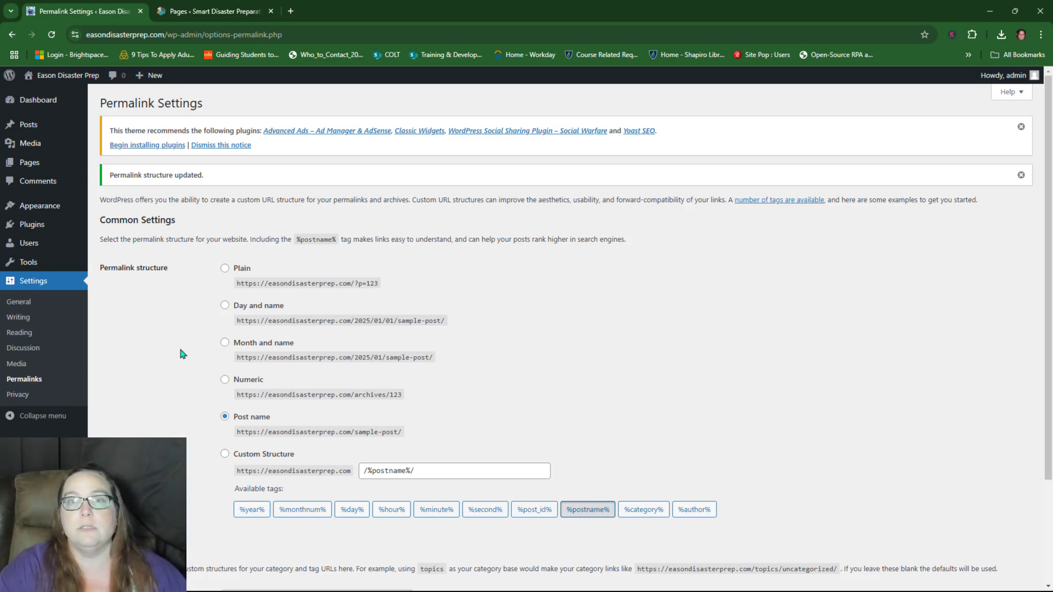
{"action": "scroll", "coordinate": [185, 378], "scroll_direction": "down", "scroll_amount": 3}
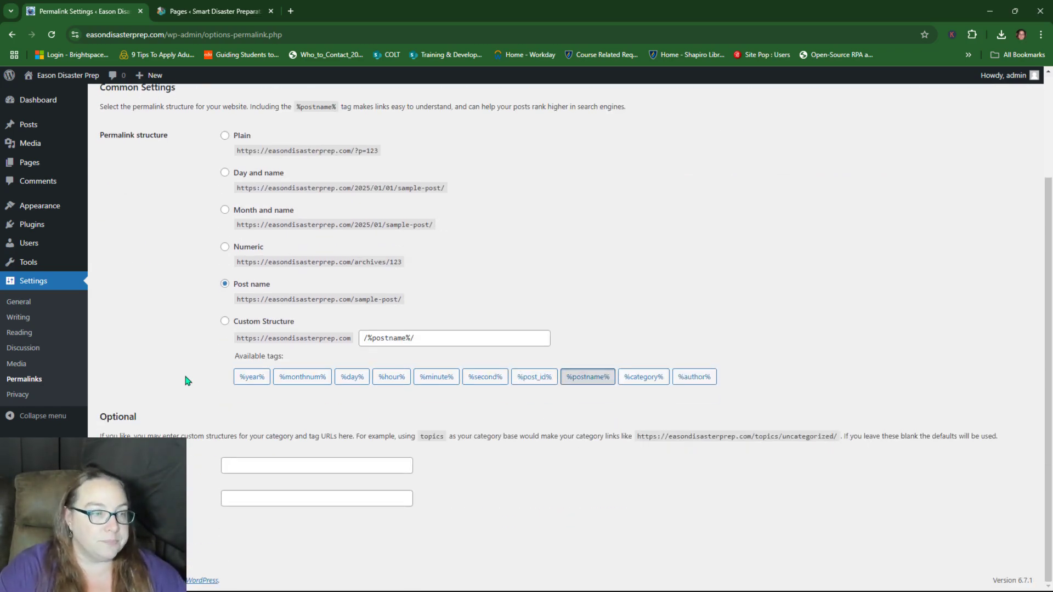
{"action": "scroll", "coordinate": [192, 373], "scroll_direction": "up", "scroll_amount": 3}
{"action": "scroll", "coordinate": [162, 394], "scroll_direction": "down", "scroll_amount": 3}
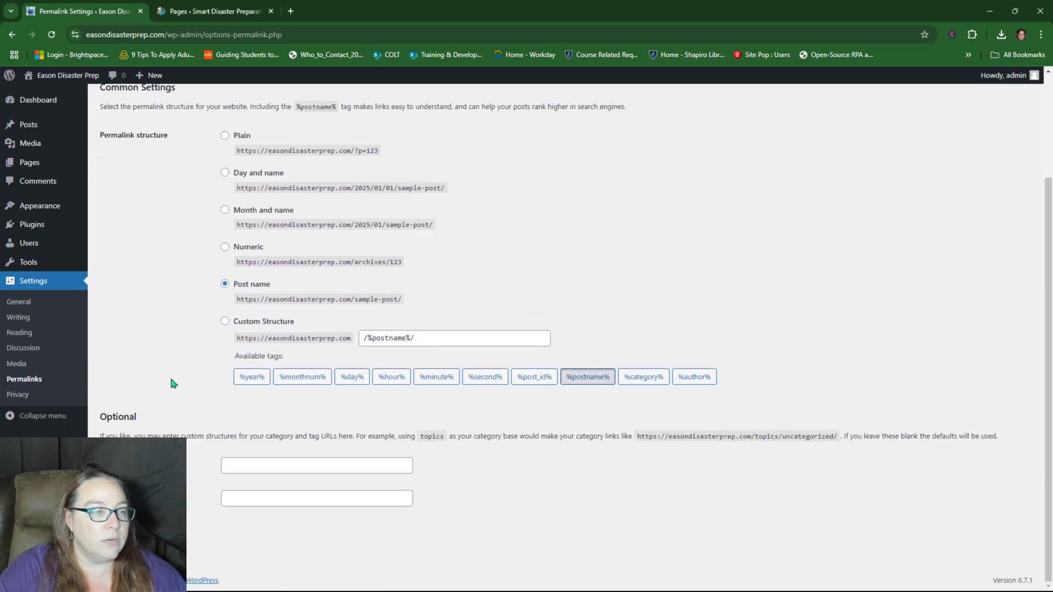
{"action": "left_click", "coordinate": [22, 396]}
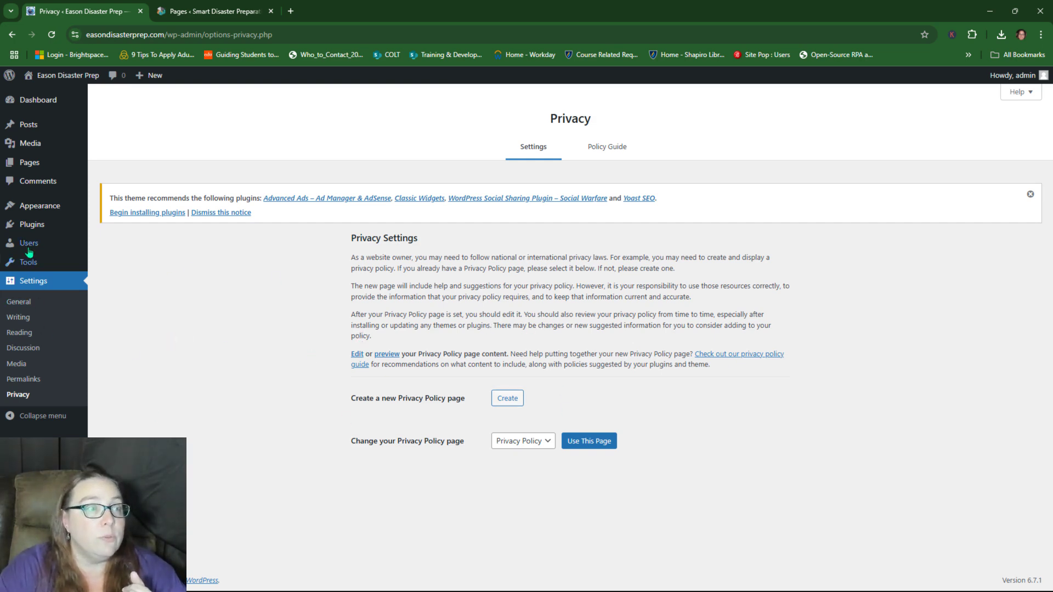
Step: Launch Appearance > Customize to preview the Eason Disaster Prep site live
{"action": "mouse_move", "coordinate": [35, 213]}
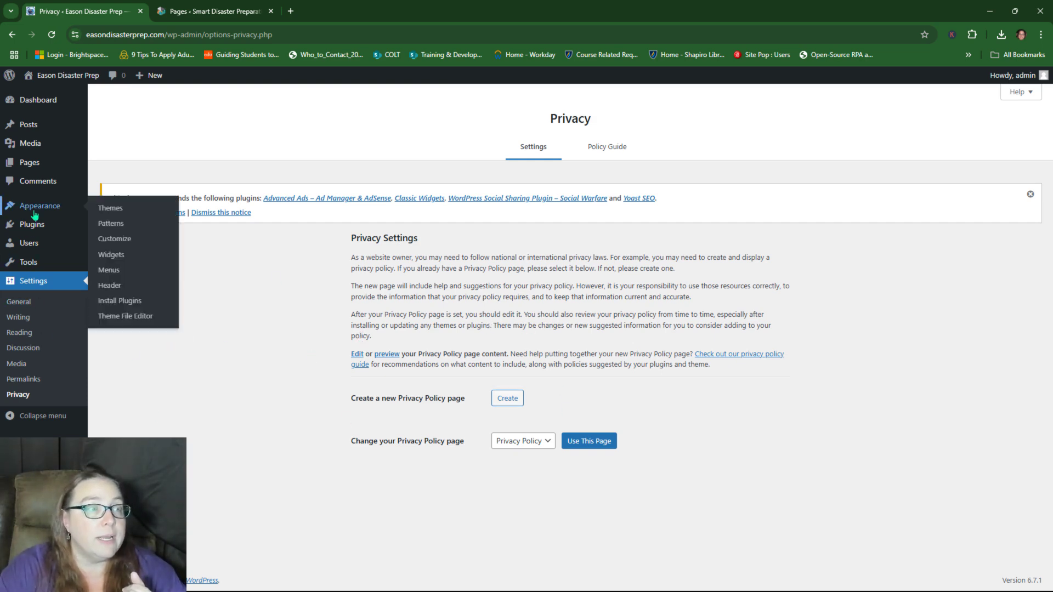
{"action": "left_click", "coordinate": [122, 240]}
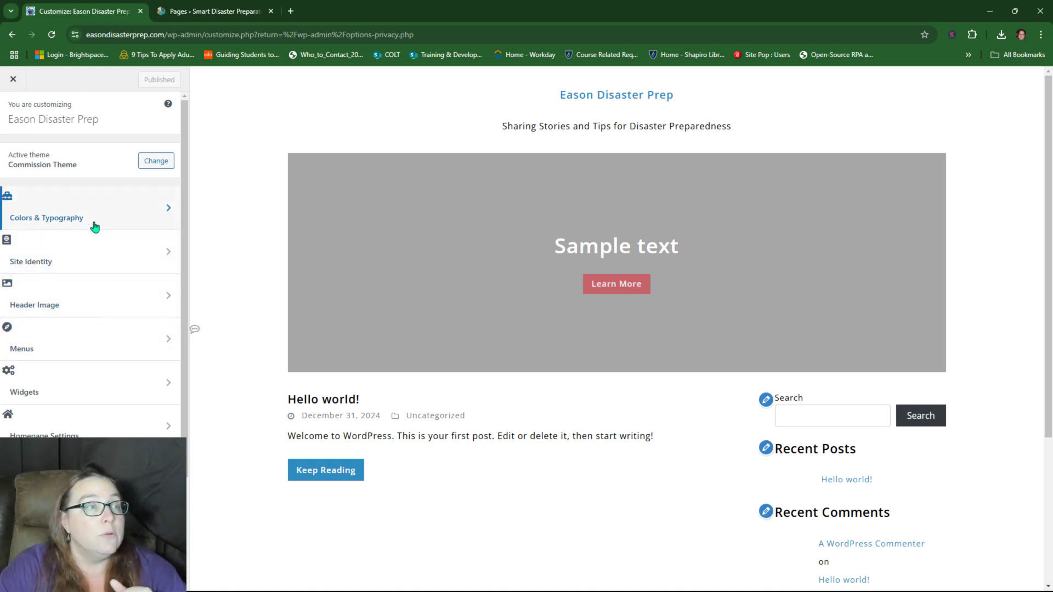
Step: Look through Colors & Typography, then return to the Customizer menu and open Site Identity
{"action": "left_click", "coordinate": [93, 258]}
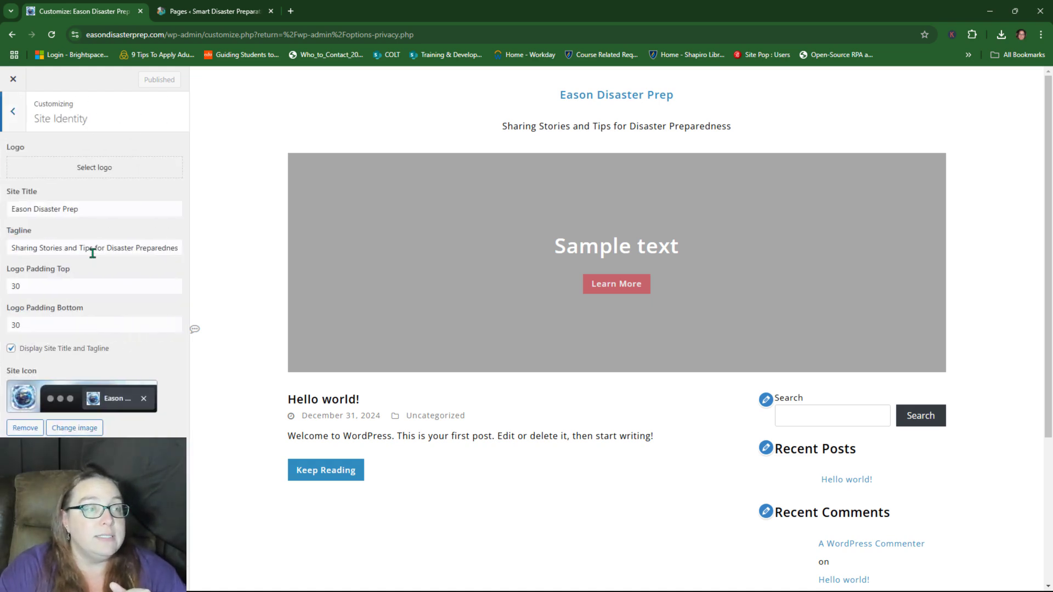
{"action": "left_click", "coordinate": [8, 113]}
{"action": "left_click", "coordinate": [87, 216]}
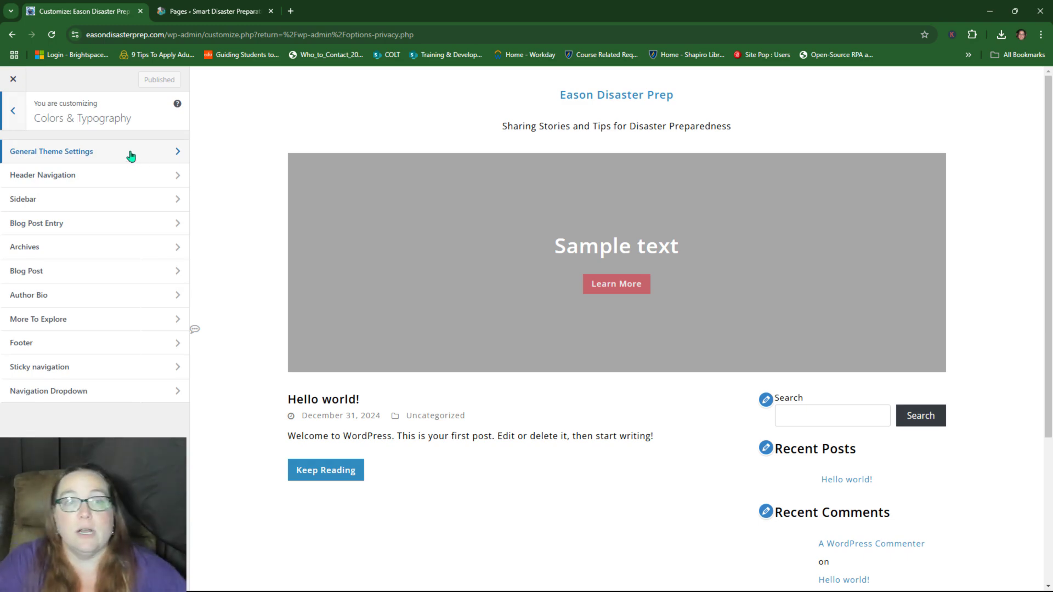
{"action": "scroll", "coordinate": [551, 400], "scroll_direction": "down", "scroll_amount": 3}
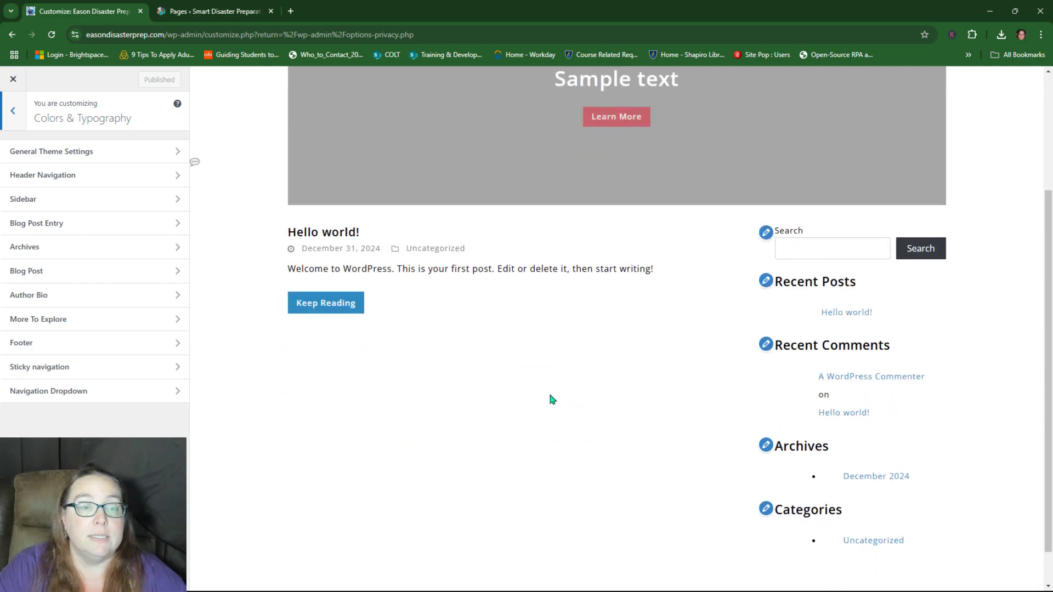
{"action": "scroll", "coordinate": [551, 400], "scroll_direction": "up", "scroll_amount": 3}
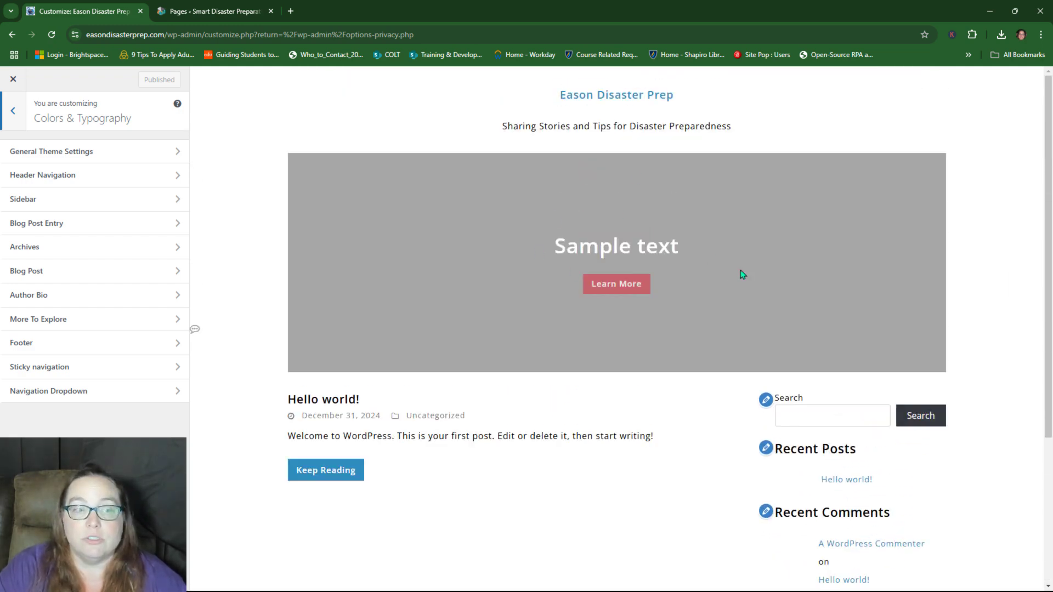
{"action": "scroll", "coordinate": [607, 285], "scroll_direction": "down", "scroll_amount": 4}
{"action": "scroll", "coordinate": [548, 273], "scroll_direction": "up", "scroll_amount": 4}
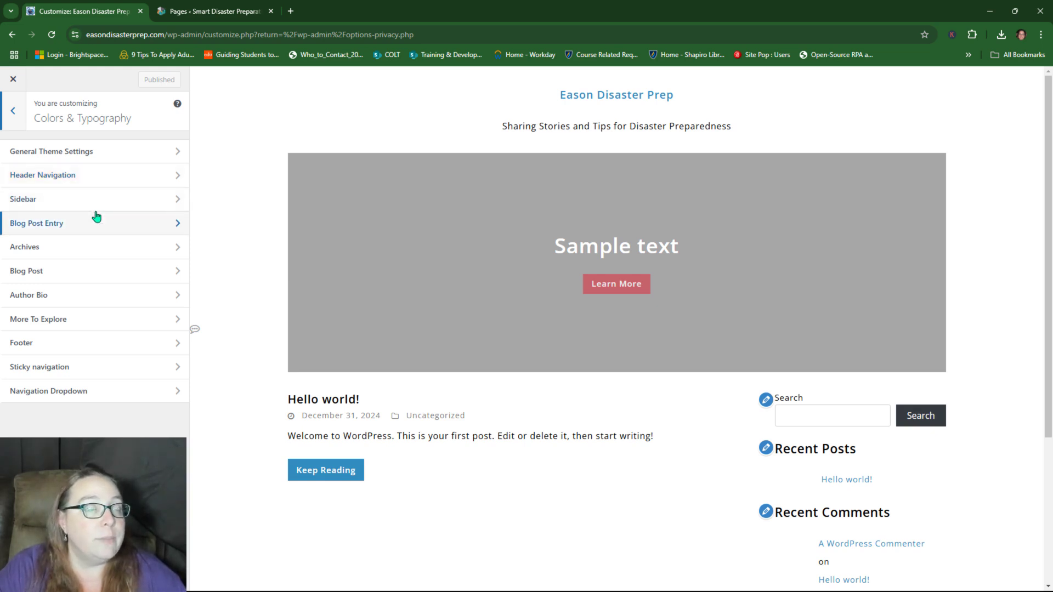
{"action": "key", "text": "Escape"}
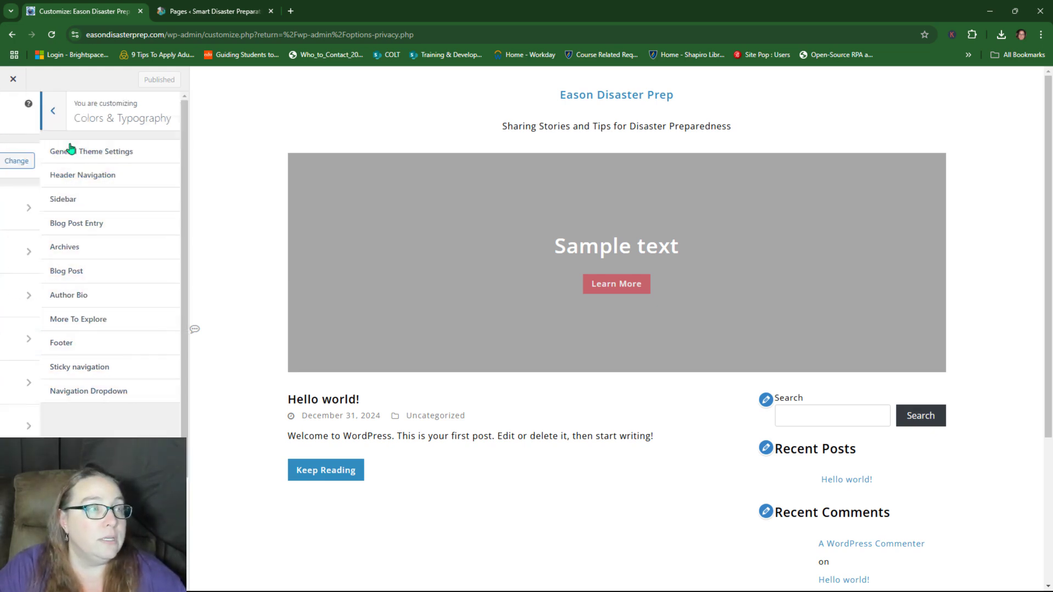
{"action": "left_click", "coordinate": [99, 265]}
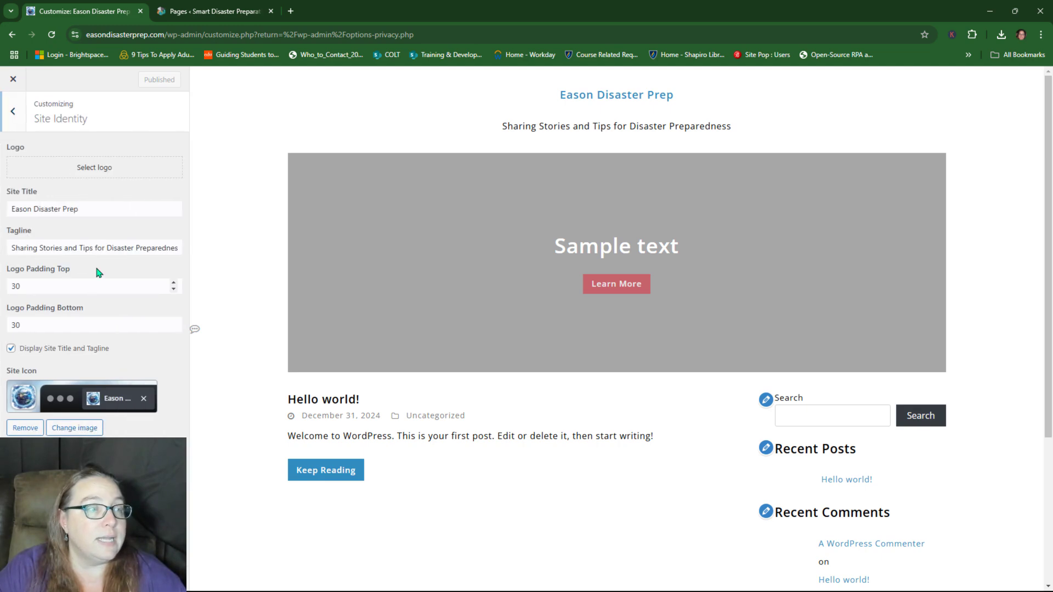
Step: Upload the Eason Disaster Prep Logo as the site logo, pasting its title as alt text, uncropped
{"action": "left_click", "coordinate": [95, 167]}
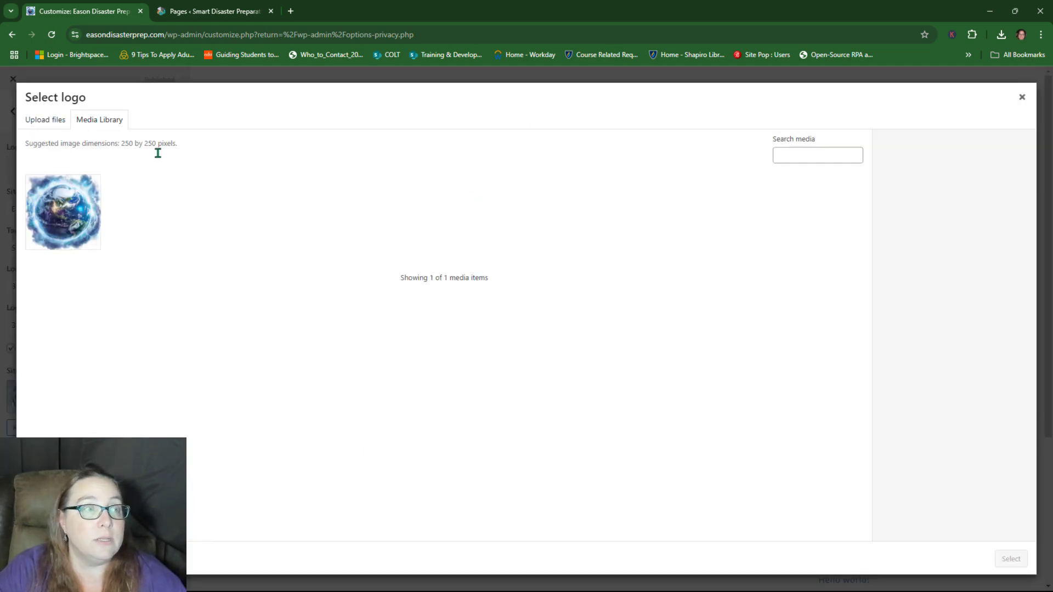
{"action": "left_click", "coordinate": [55, 122]}
{"action": "left_click", "coordinate": [530, 309]}
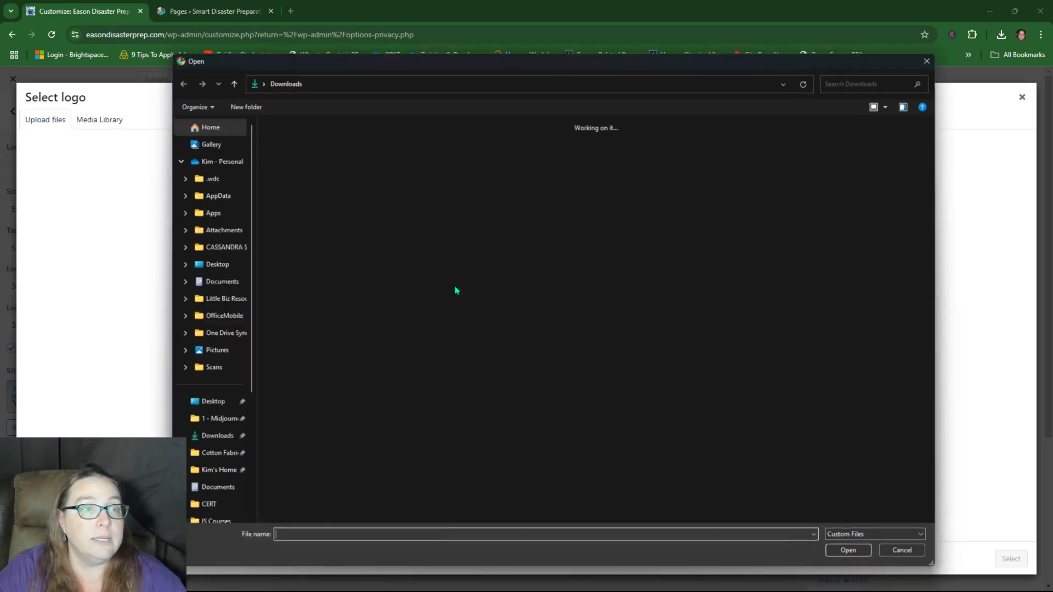
{"action": "double_click", "coordinate": [350, 164]}
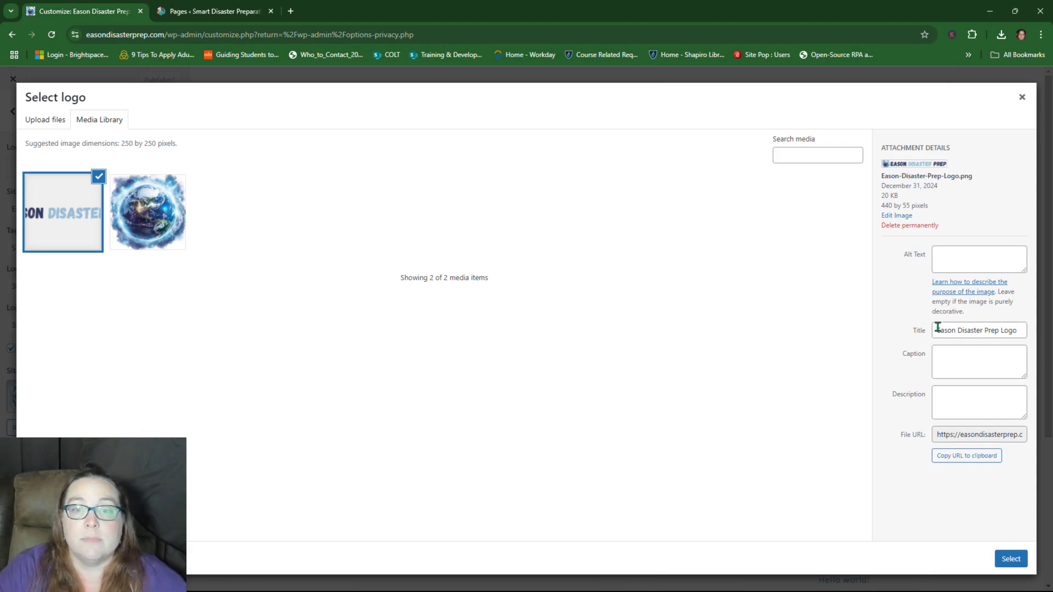
{"action": "left_click_drag", "start_coordinate": [938, 327], "coordinate": [1041, 332]}
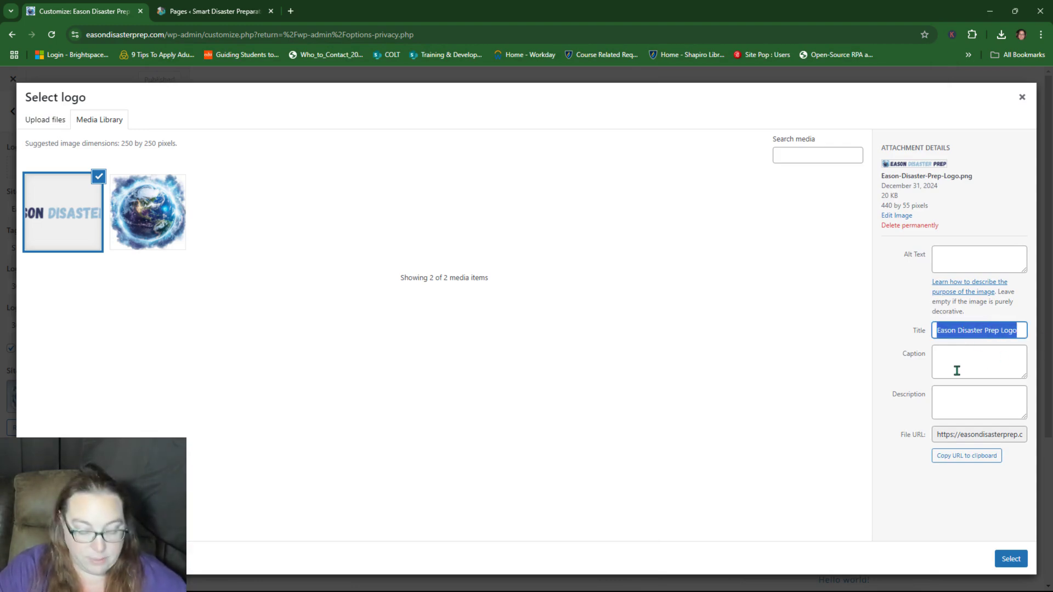
{"action": "left_click", "coordinate": [946, 256]}
{"action": "key", "text": "ctrl+v"}
{"action": "left_click", "coordinate": [1008, 565]}
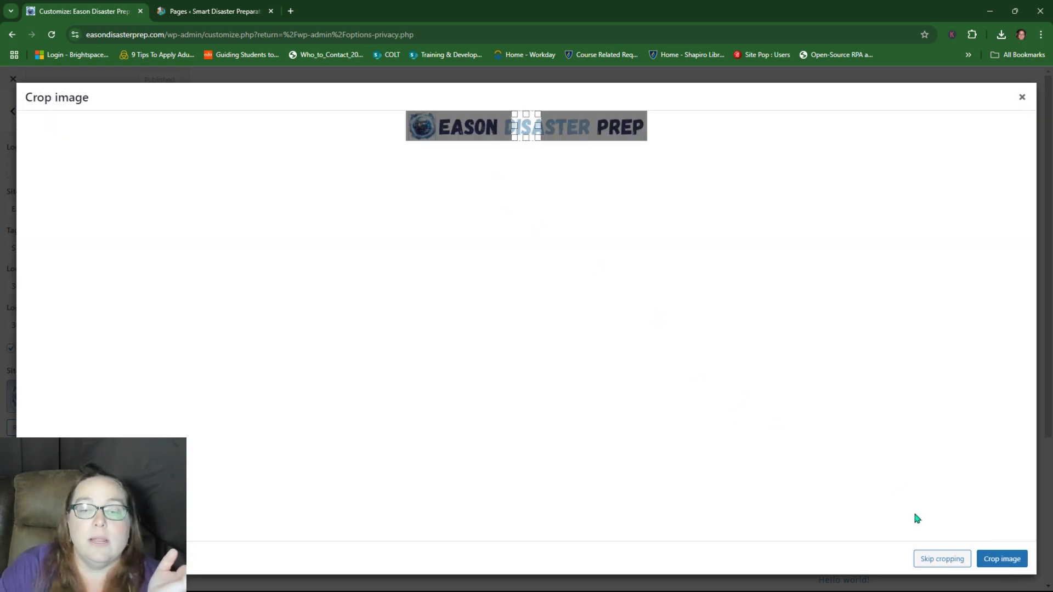
{"action": "left_click", "coordinate": [957, 560]}
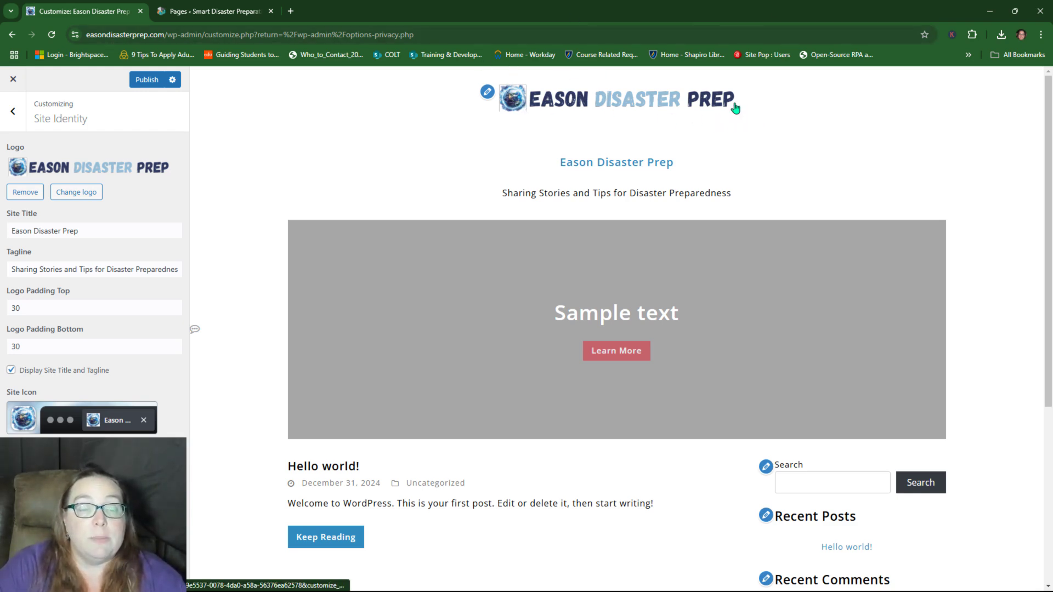
Step: Set the logo's bottom padding to 0
{"action": "scroll", "coordinate": [614, 228], "scroll_direction": "down", "scroll_amount": 5}
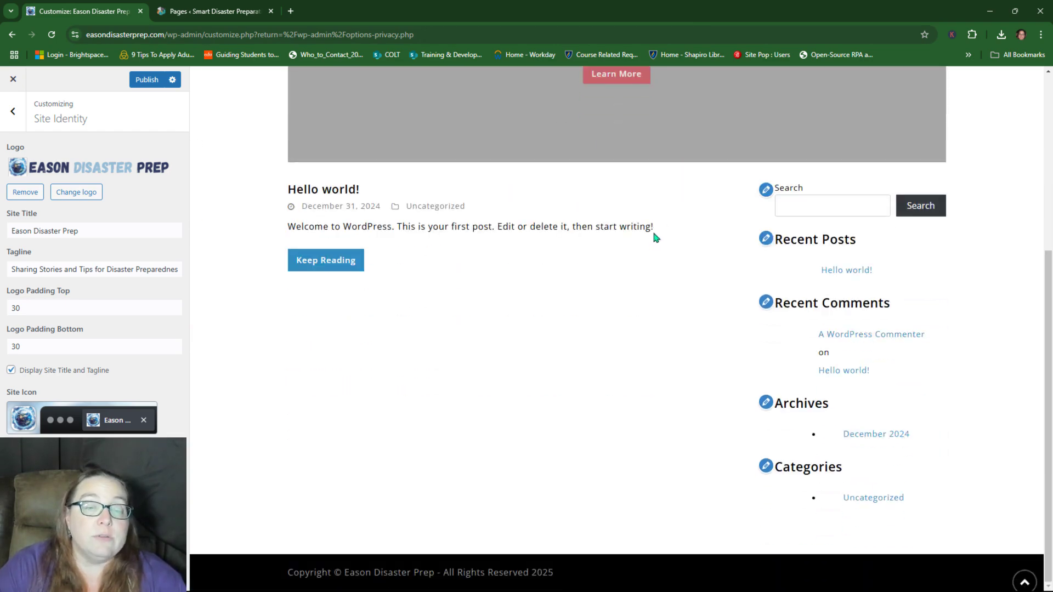
{"action": "scroll", "coordinate": [627, 296], "scroll_direction": "up", "scroll_amount": 5}
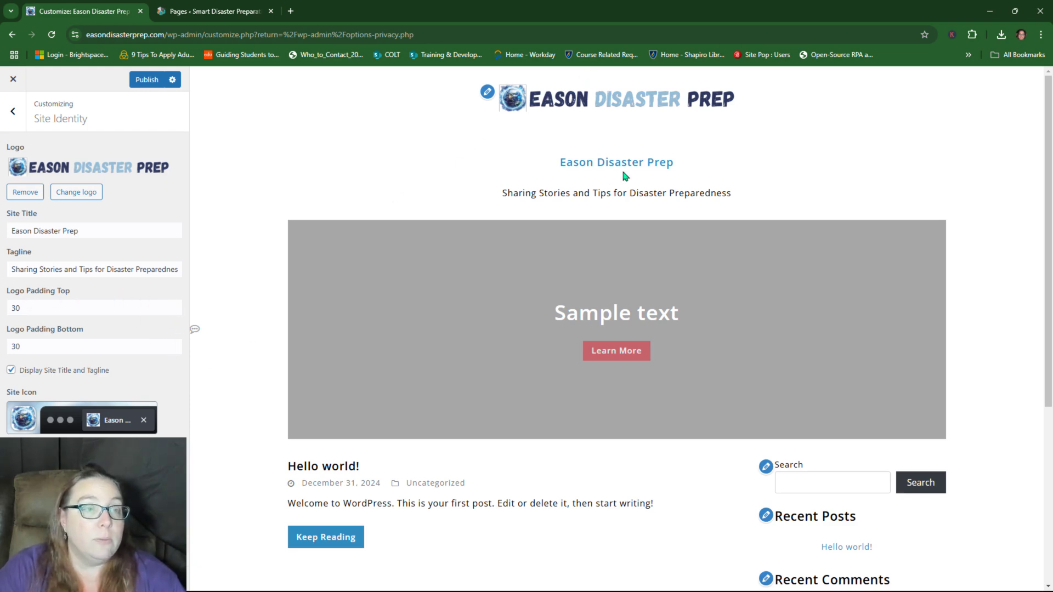
{"action": "left_click", "coordinate": [173, 350]}
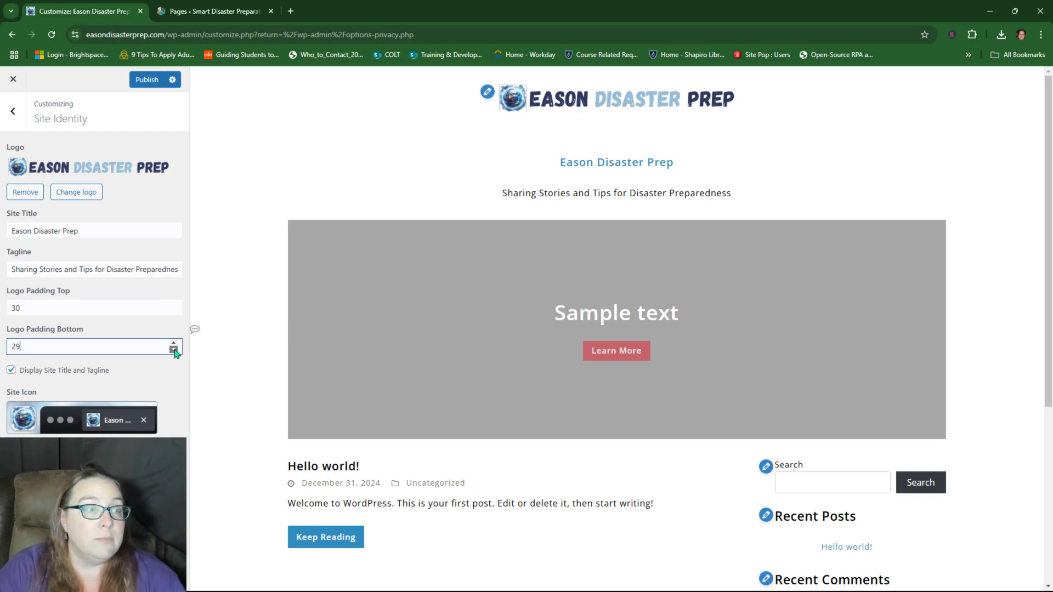
{"action": "left_click", "coordinate": [173, 350]}
{"action": "left_click", "coordinate": [173, 349]}
{"action": "left_click", "coordinate": [173, 349]}
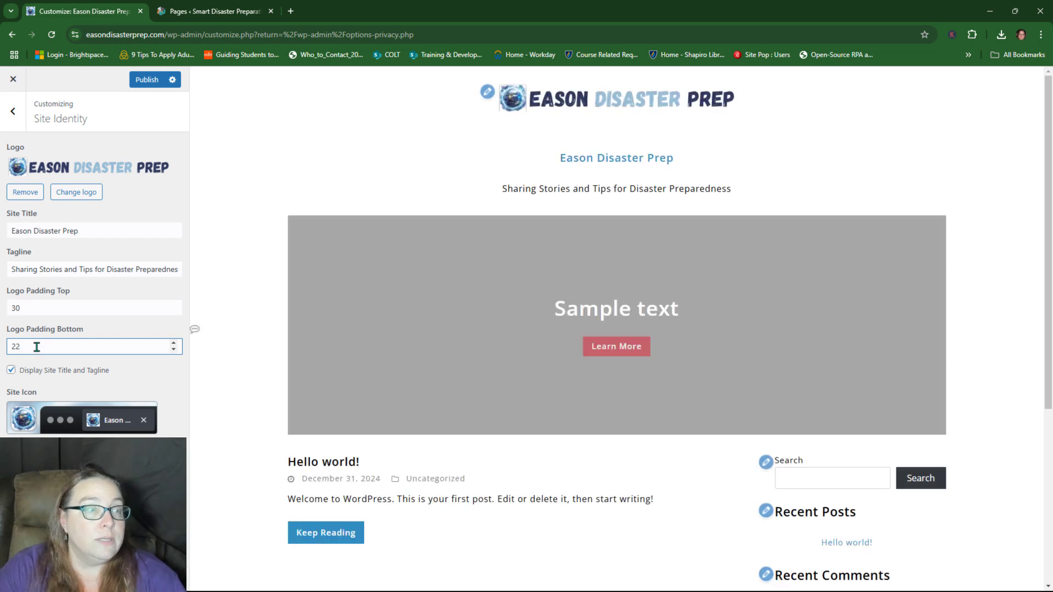
{"action": "left_click_drag", "start_coordinate": [35, 346], "coordinate": [4, 348]}
{"action": "type", "text": "0"}
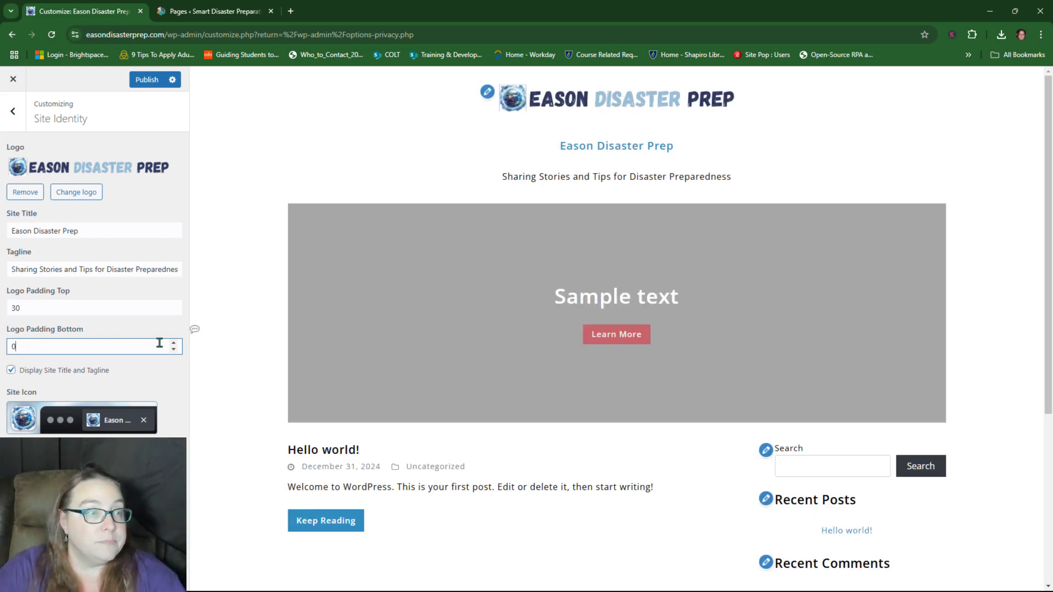
Step: Set the logo's top padding to 20 and publish the Customizer changes
{"action": "left_click_drag", "start_coordinate": [32, 308], "coordinate": [3, 308]}
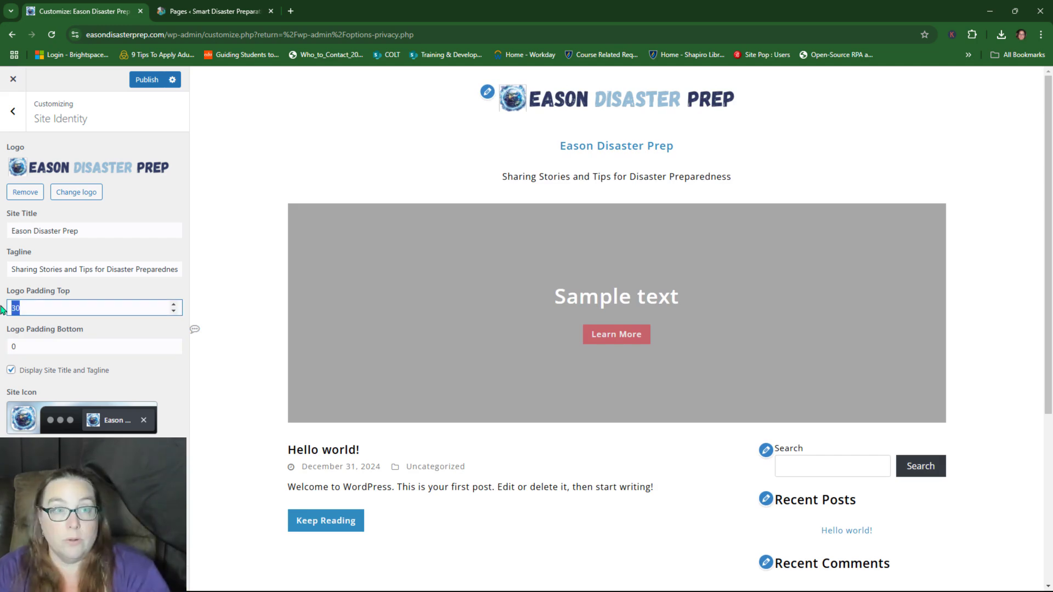
{"action": "type", "text": "0"}
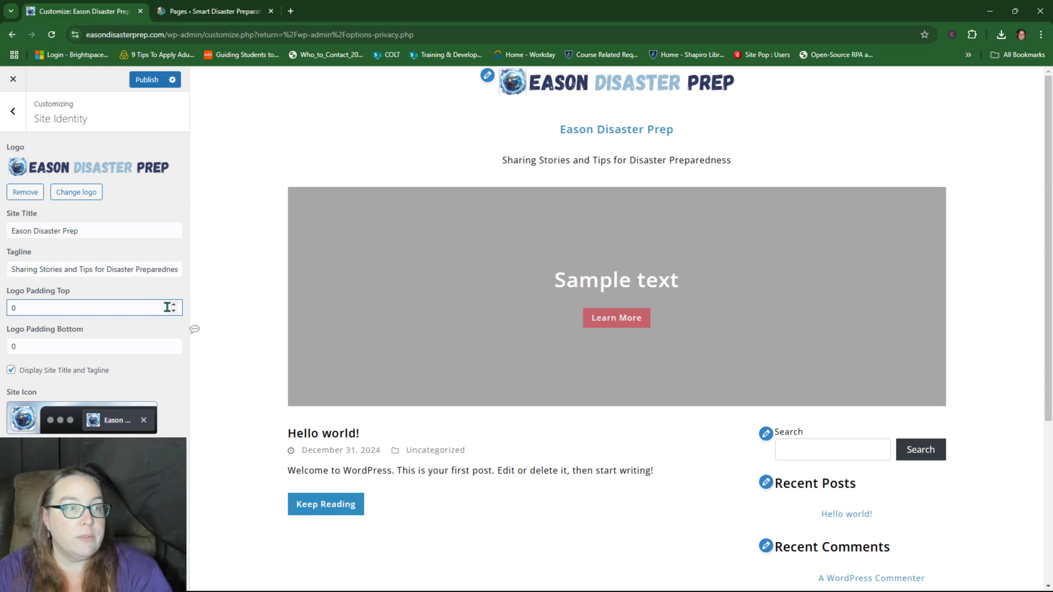
{"action": "left_click", "coordinate": [173, 304]}
{"action": "left_click", "coordinate": [173, 305]}
{"action": "left_click", "coordinate": [173, 305]}
{"action": "left_click", "coordinate": [173, 304]}
{"action": "left_click", "coordinate": [174, 305]}
{"action": "left_click", "coordinate": [173, 304]}
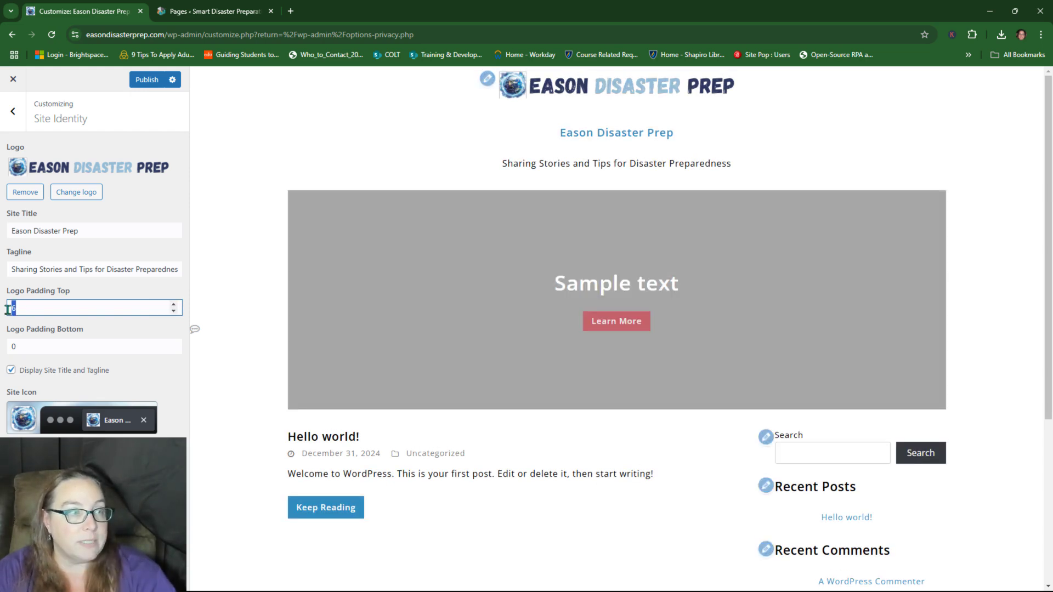
{"action": "key", "text": "BackSpace"}
{"action": "type", "text": "30"}
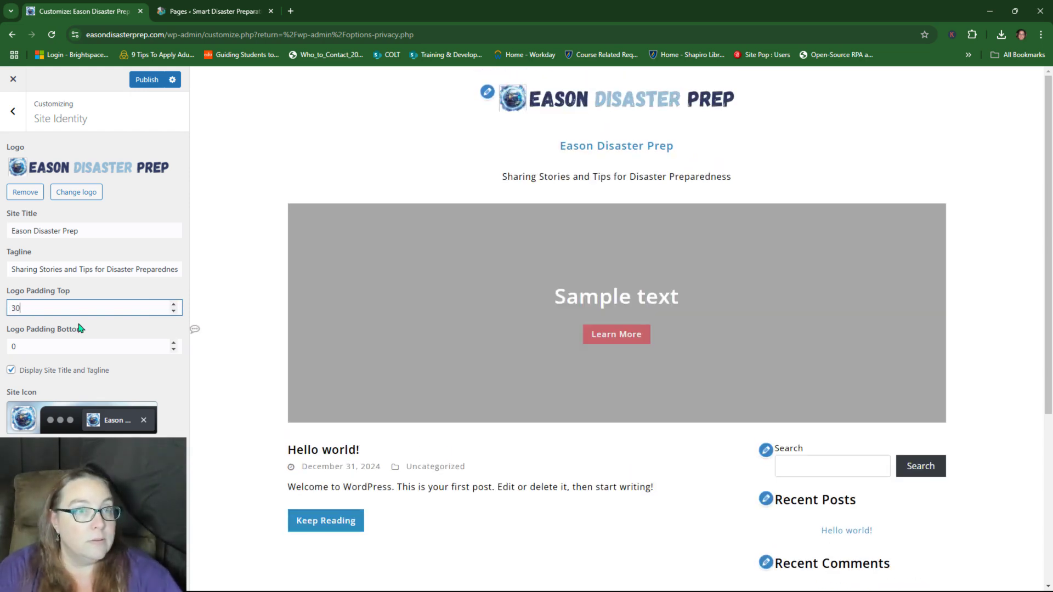
{"action": "left_click_drag", "start_coordinate": [65, 307], "coordinate": [3, 309]}
{"action": "type", "text": "20"}
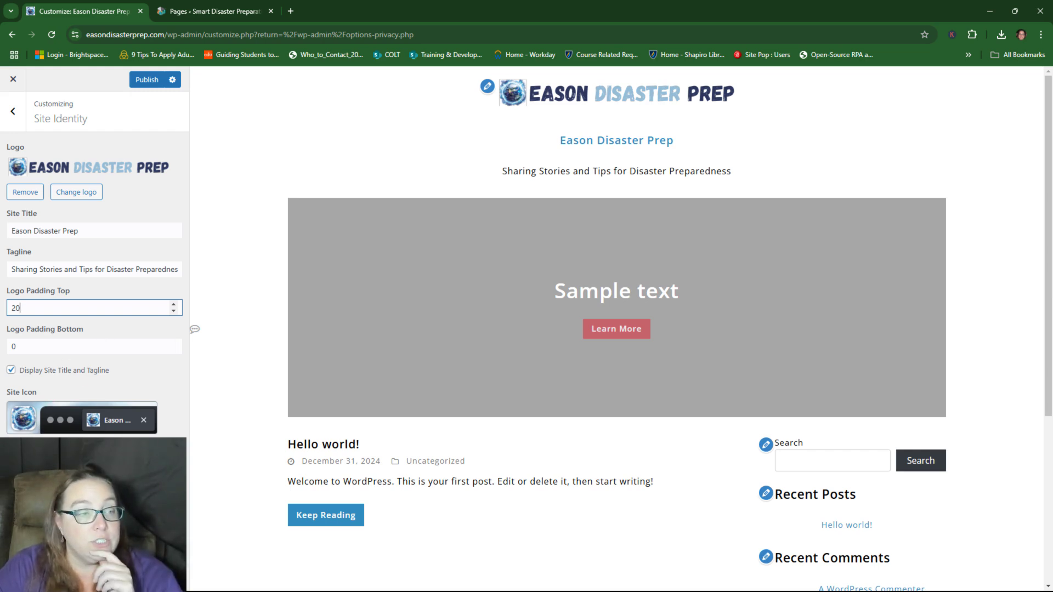
{"action": "left_click", "coordinate": [147, 79]}
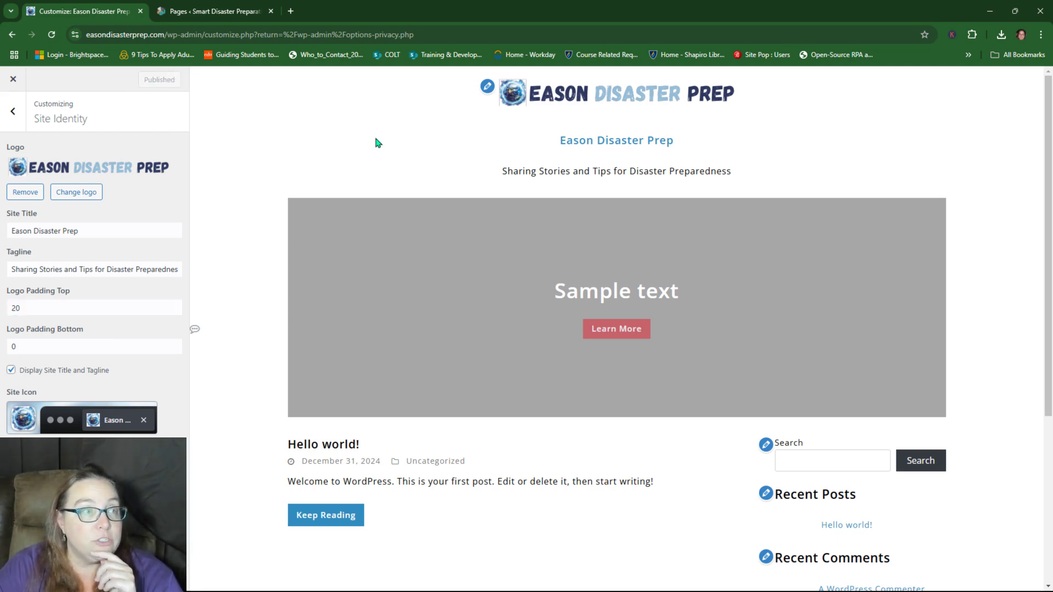
Step: Turn the Header Image Show setting OFF and publish the change
{"action": "left_click", "coordinate": [12, 110]}
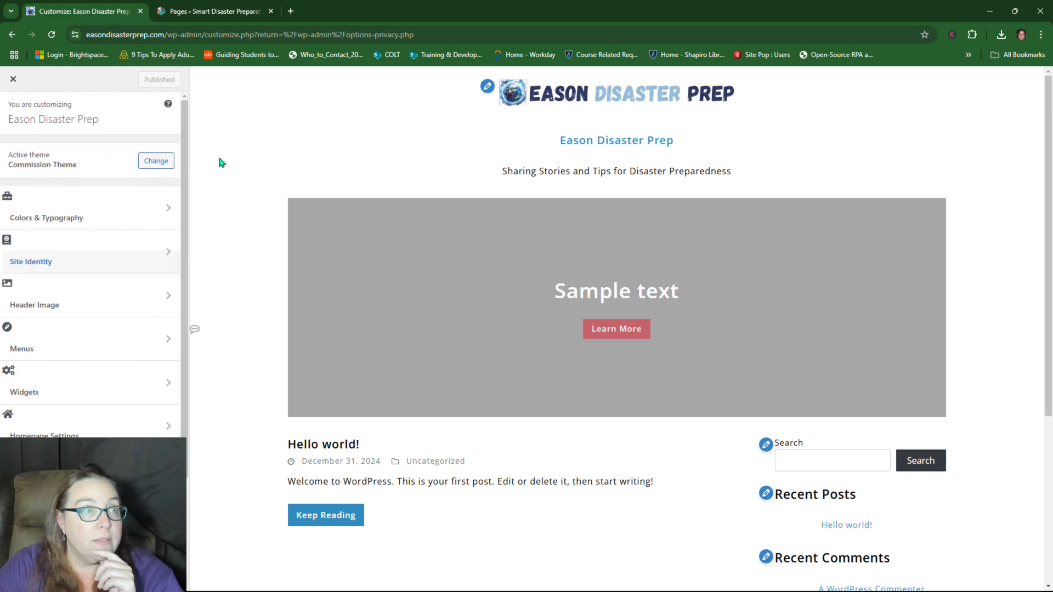
{"action": "left_click", "coordinate": [83, 305]}
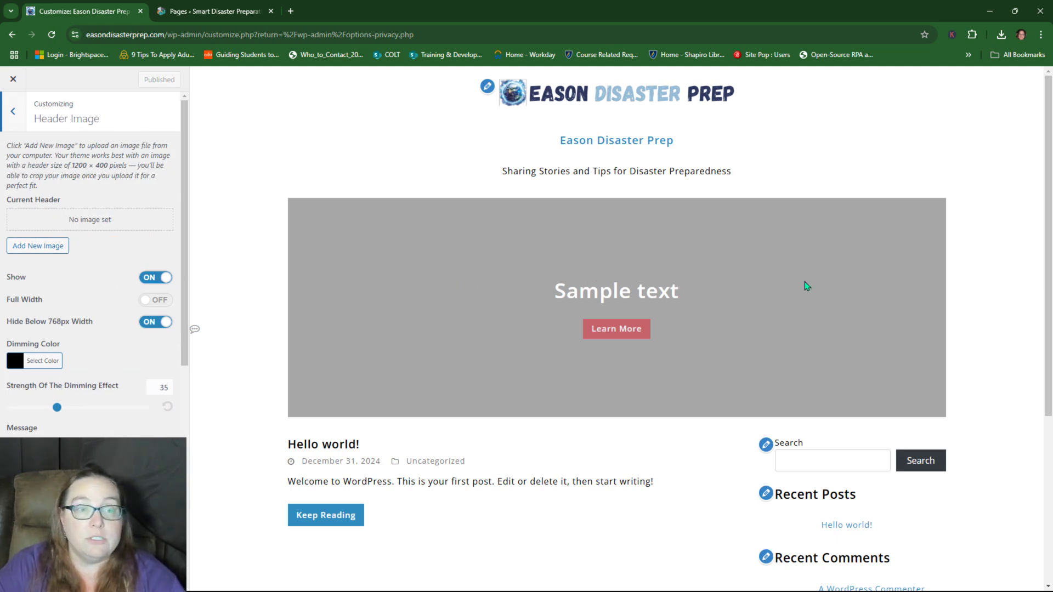
{"action": "left_click", "coordinate": [151, 278]}
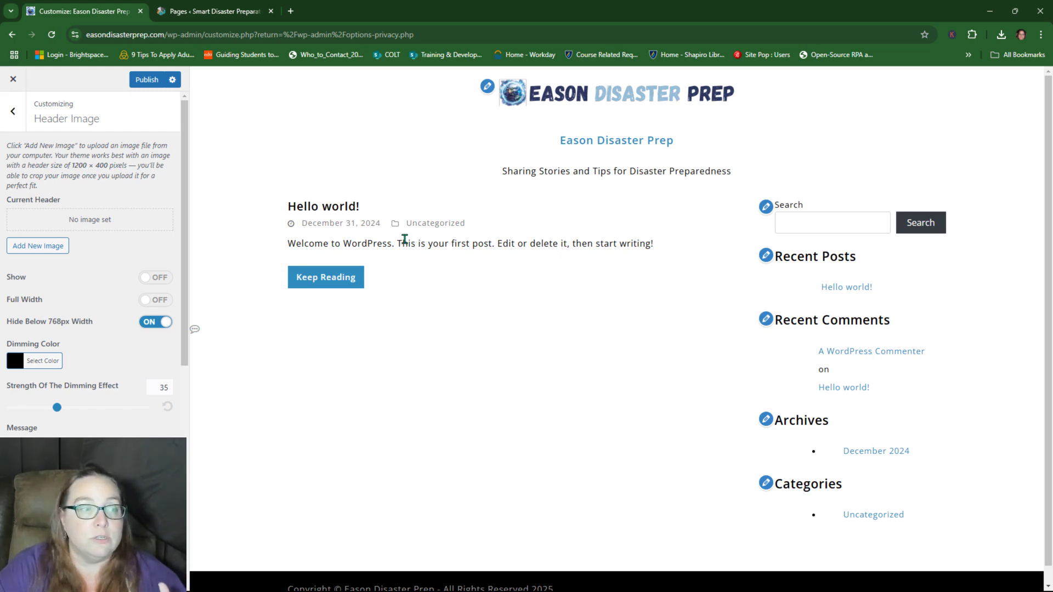
{"action": "left_click", "coordinate": [135, 87]}
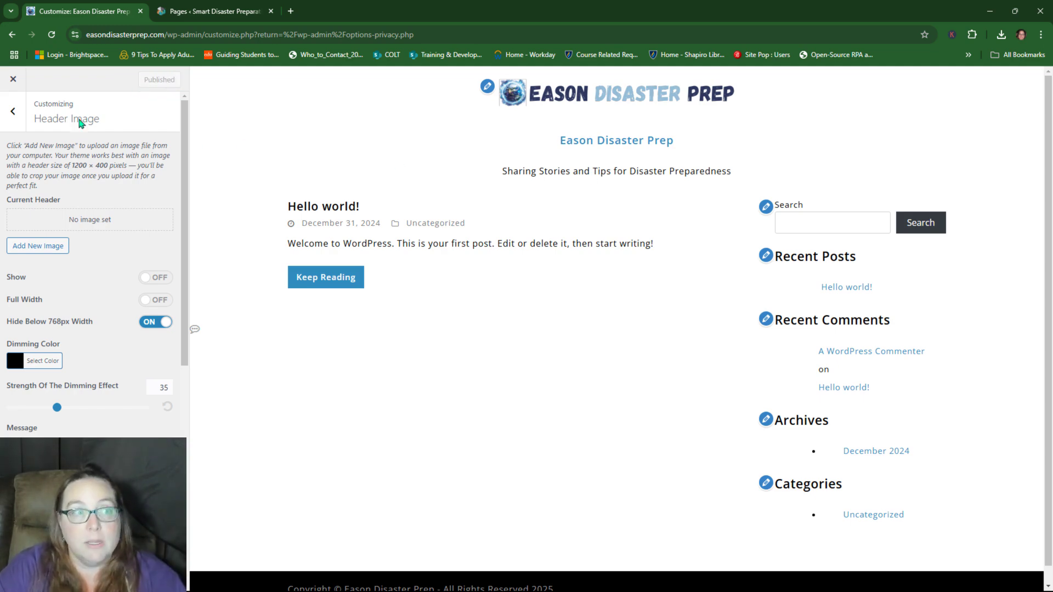
Step: Return to the main Customizer menu and close the Customizer
{"action": "left_click", "coordinate": [12, 111]}
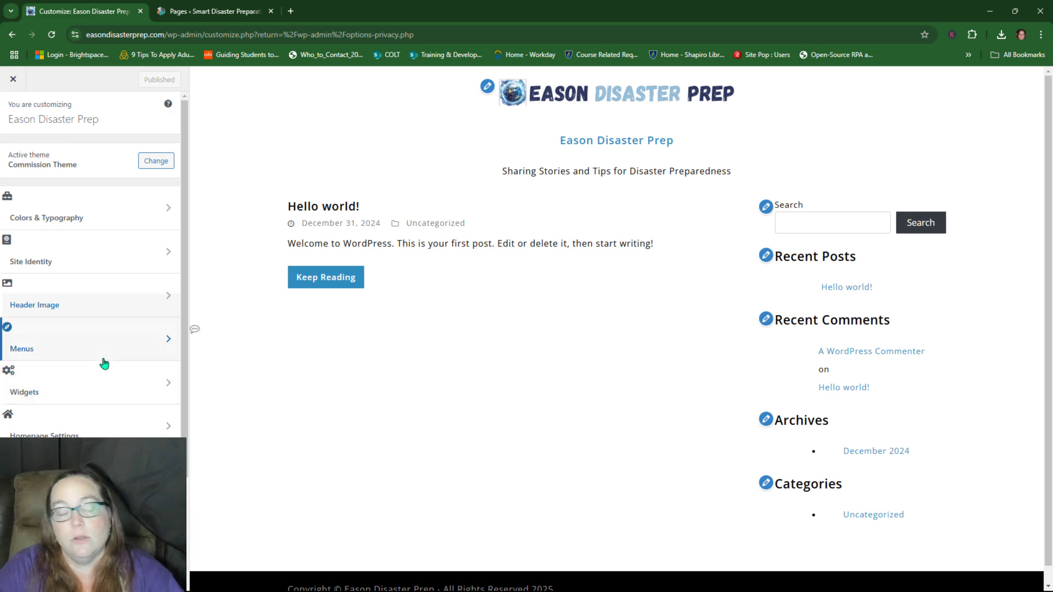
{"action": "scroll", "coordinate": [107, 416], "scroll_direction": "down", "scroll_amount": 2}
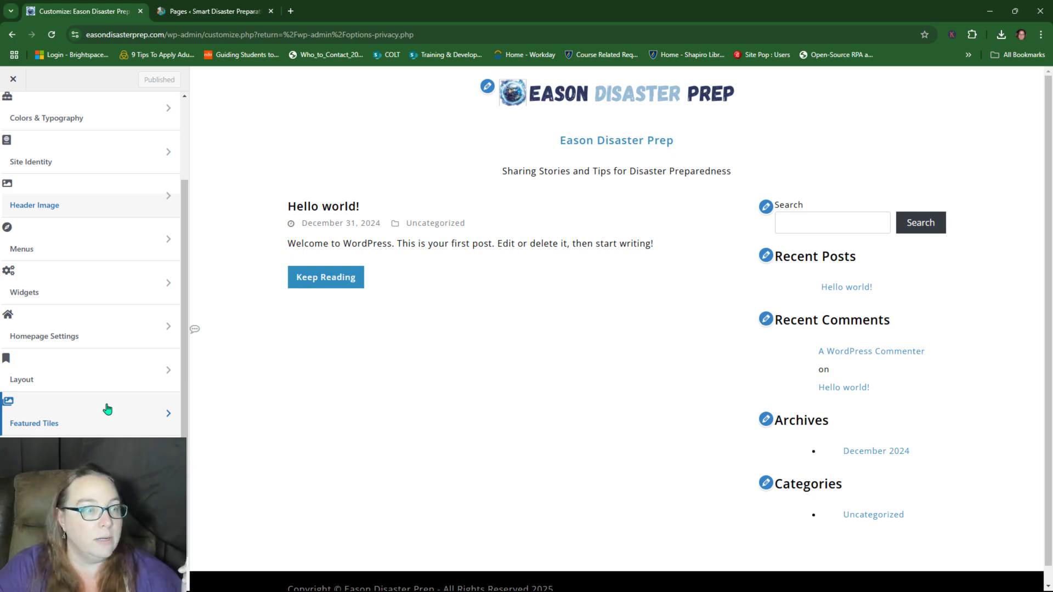
{"action": "scroll", "coordinate": [107, 408], "scroll_direction": "up", "scroll_amount": 3}
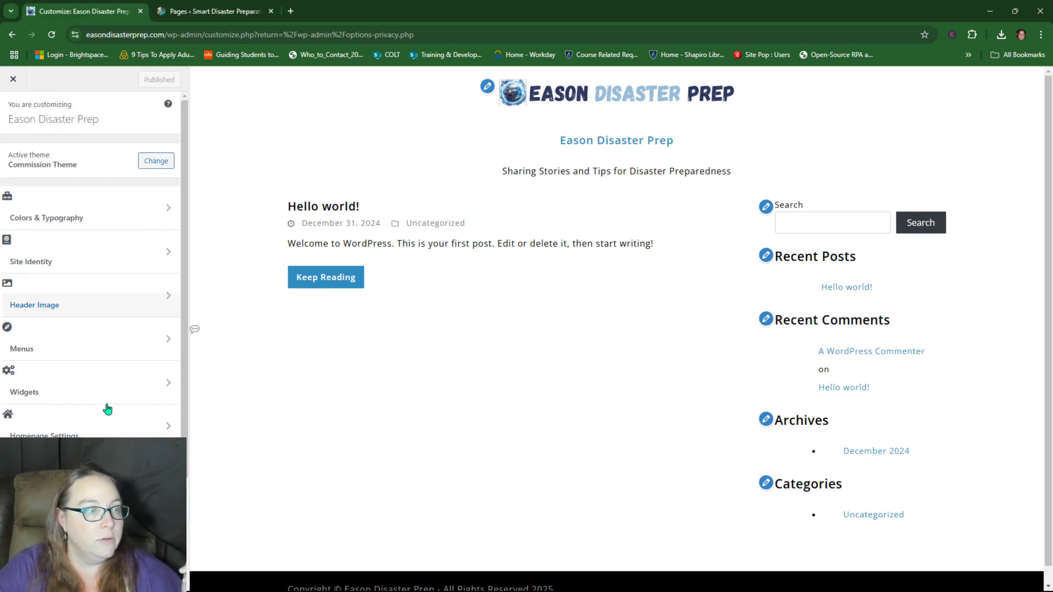
{"action": "left_click", "coordinate": [13, 83]}
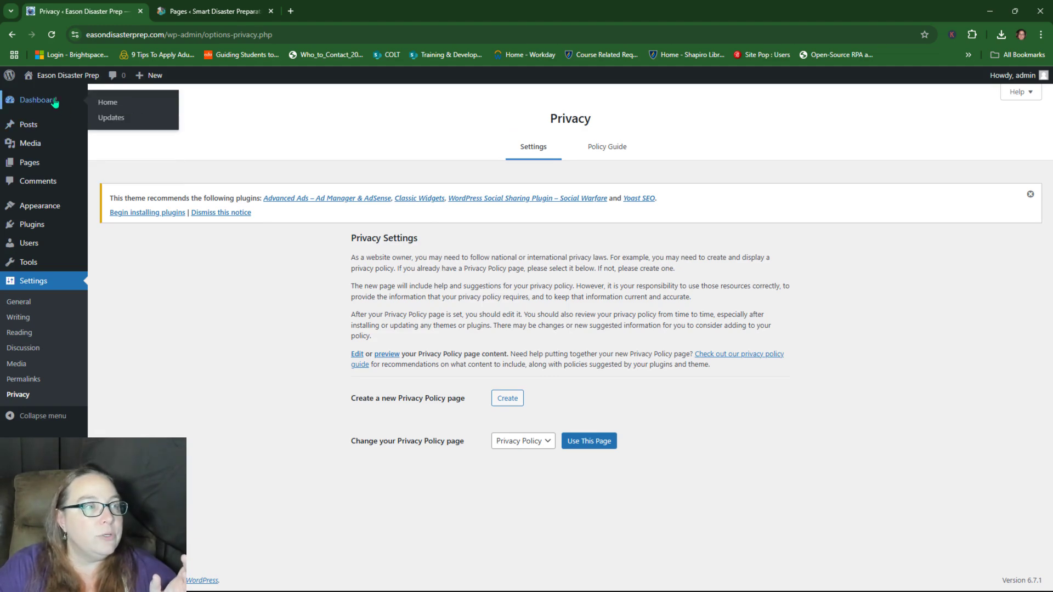
{"action": "left_click", "coordinate": [173, 126]}
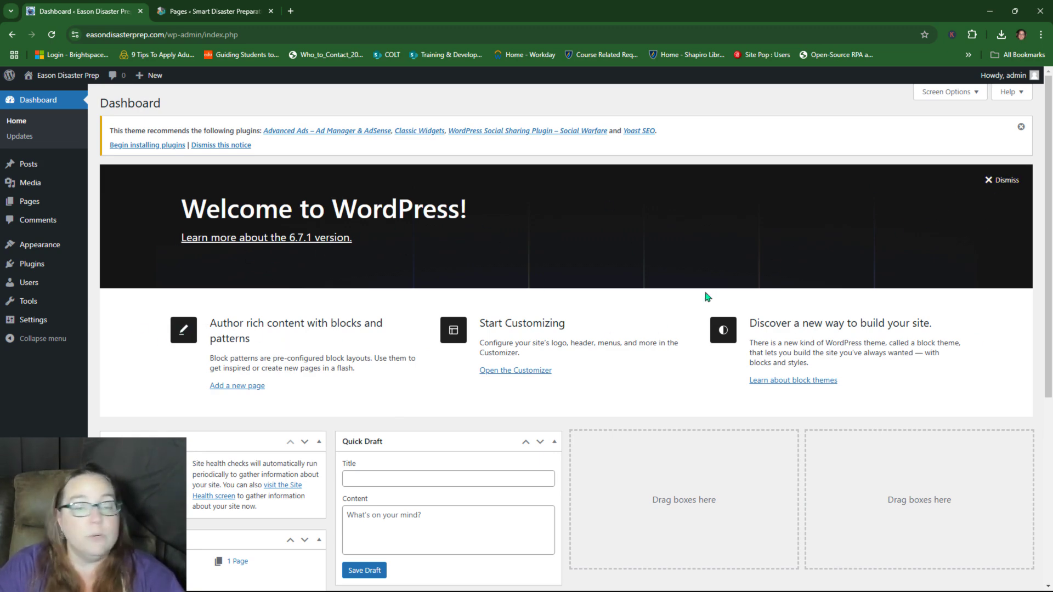
{"action": "left_click", "coordinate": [1010, 182]}
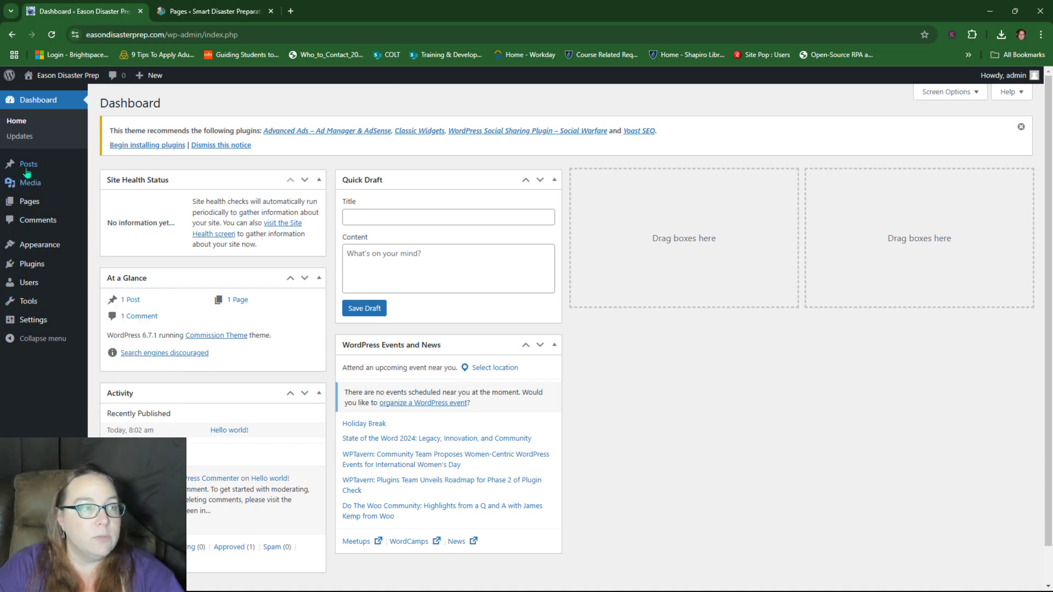
{"action": "mouse_move", "coordinate": [29, 167]}
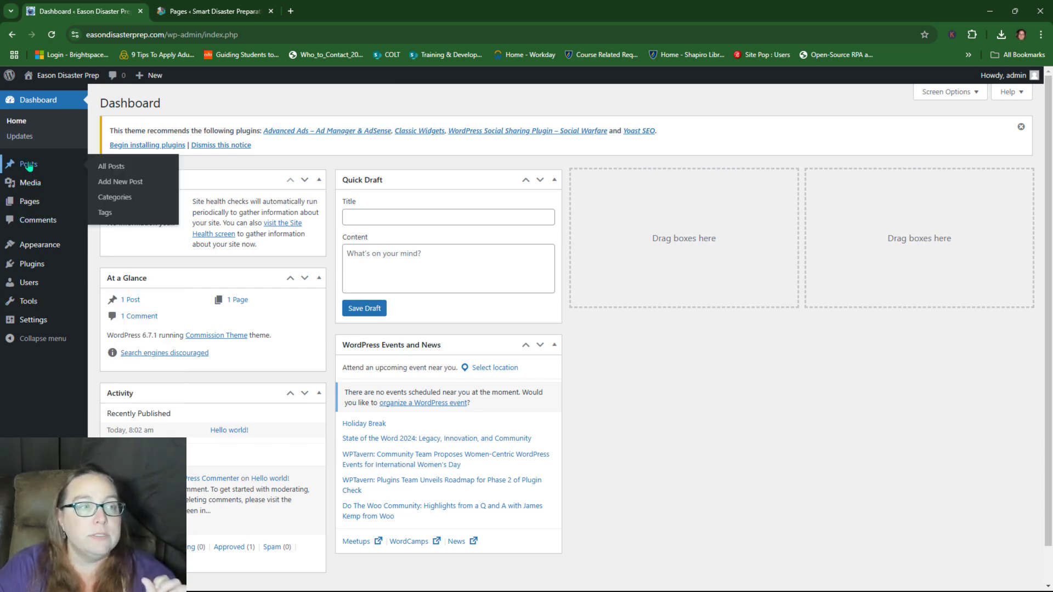
{"action": "mouse_move", "coordinate": [33, 207]}
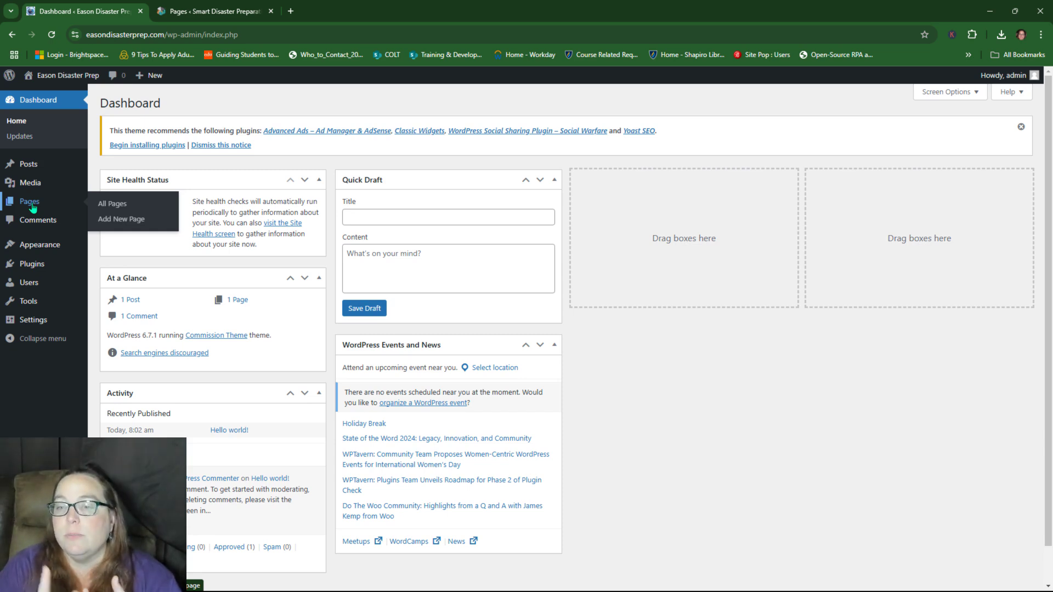
Step: Review the Pages list and preview the Sample Page on the live site
{"action": "left_click", "coordinate": [31, 203]}
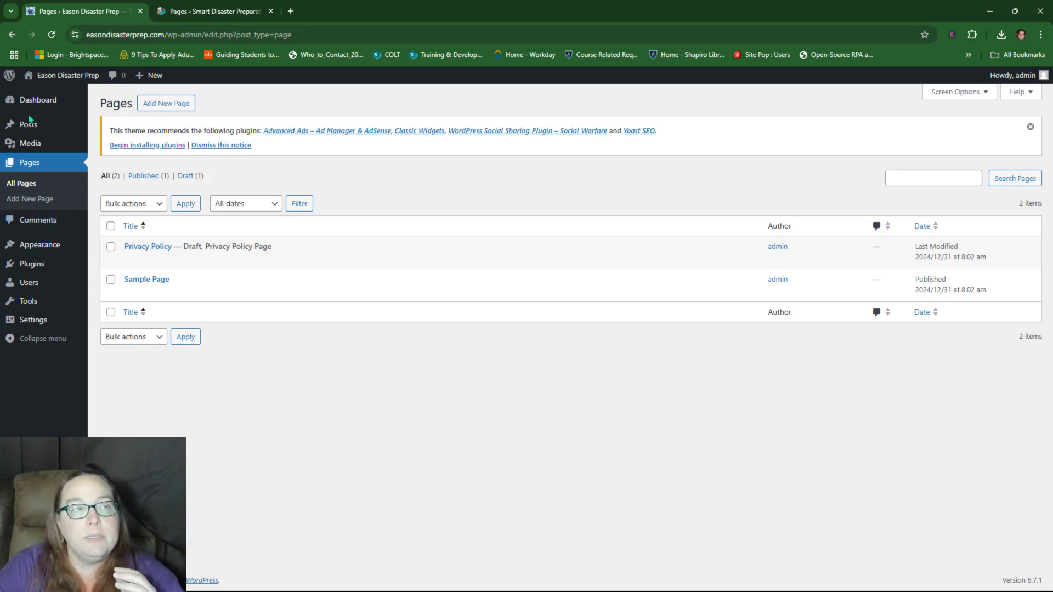
{"action": "mouse_move", "coordinate": [41, 134]}
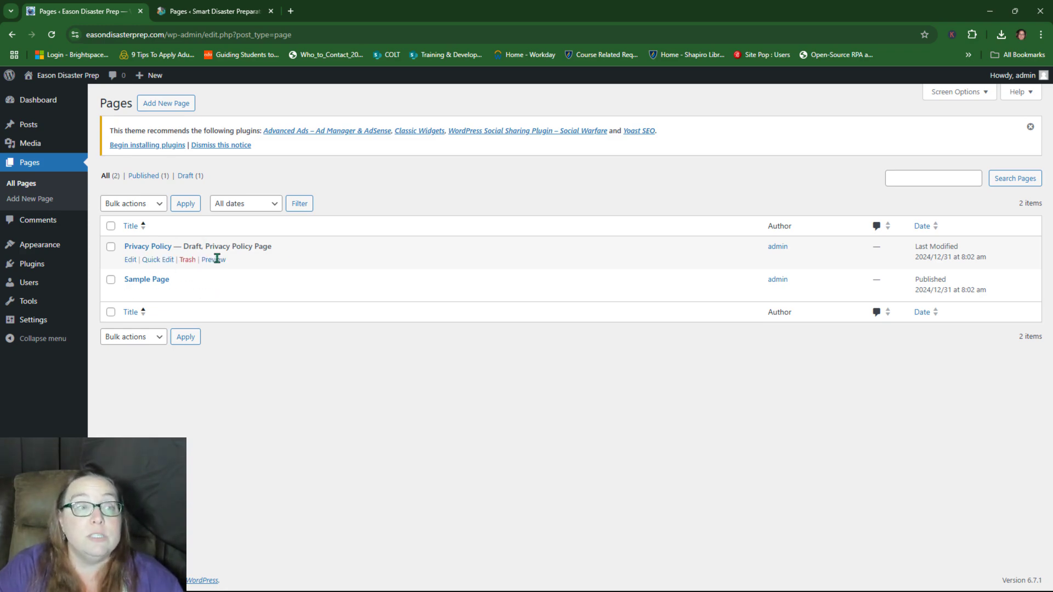
{"action": "left_click_drag", "start_coordinate": [208, 247], "coordinate": [277, 247]}
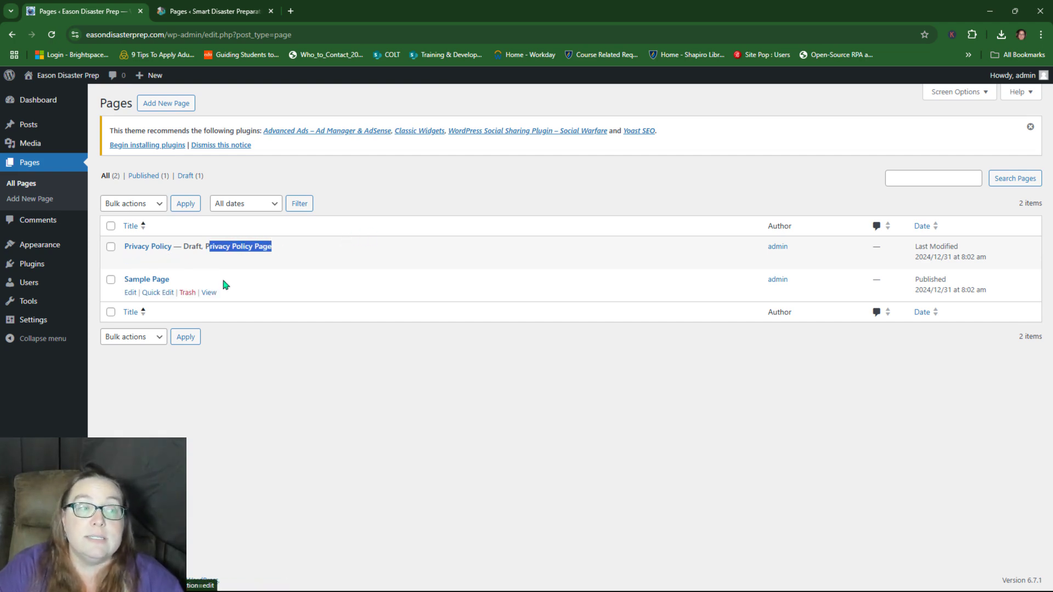
{"action": "left_click", "coordinate": [209, 292]}
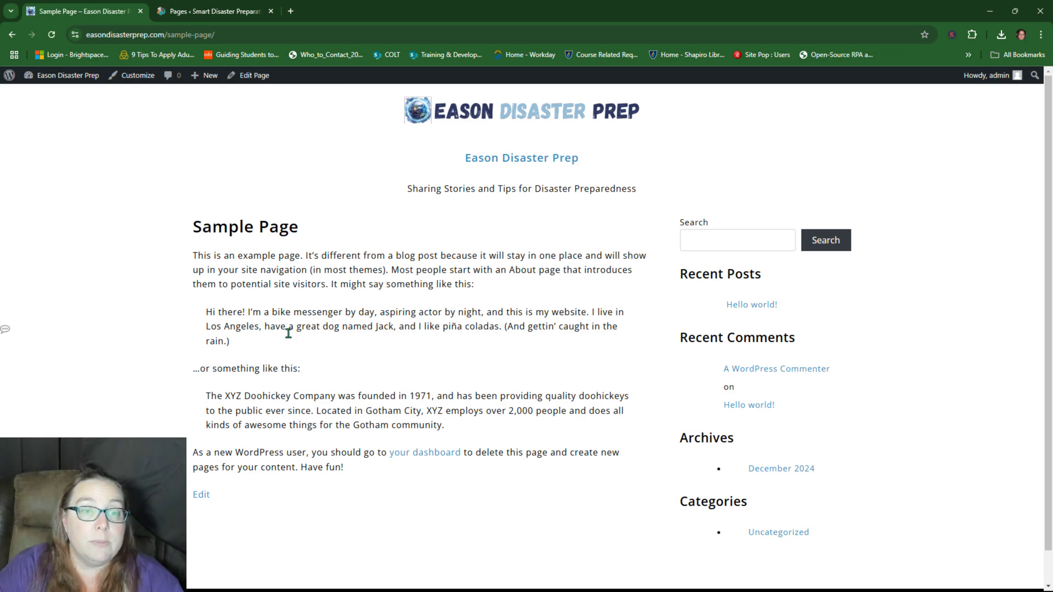
{"action": "scroll", "coordinate": [328, 329], "scroll_direction": "down", "scroll_amount": 1}
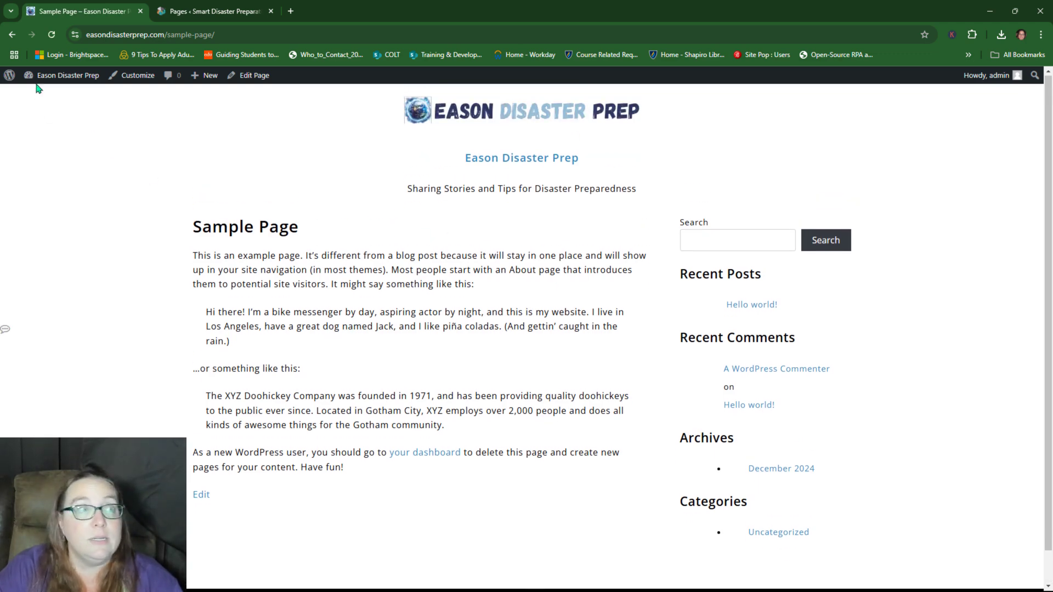
Step: Back in Pages, move the Sample Page to the Trash and start a new page
{"action": "left_click", "coordinate": [12, 34]}
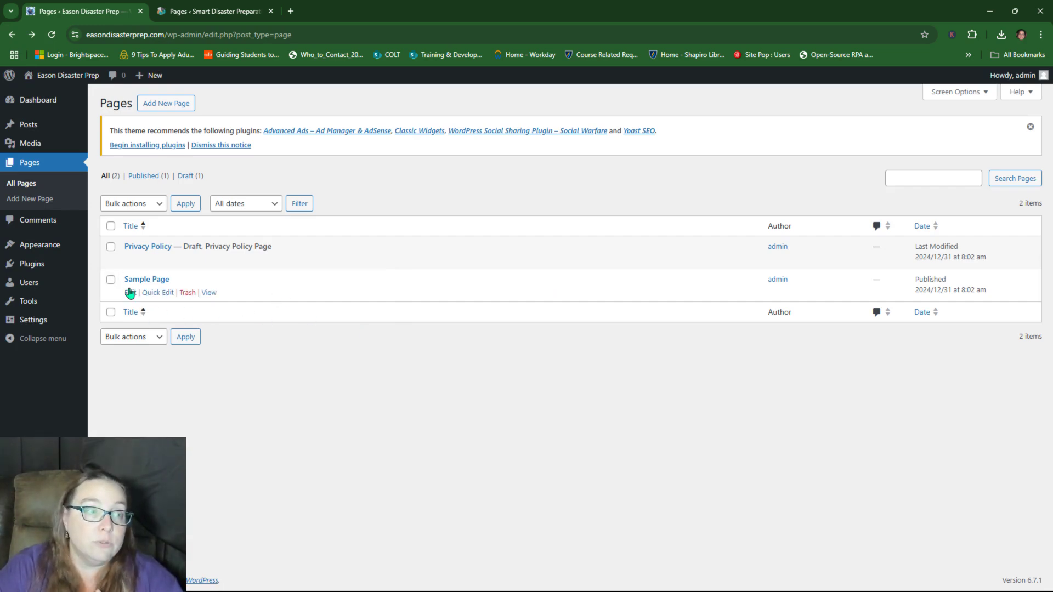
{"action": "left_click", "coordinate": [188, 293]}
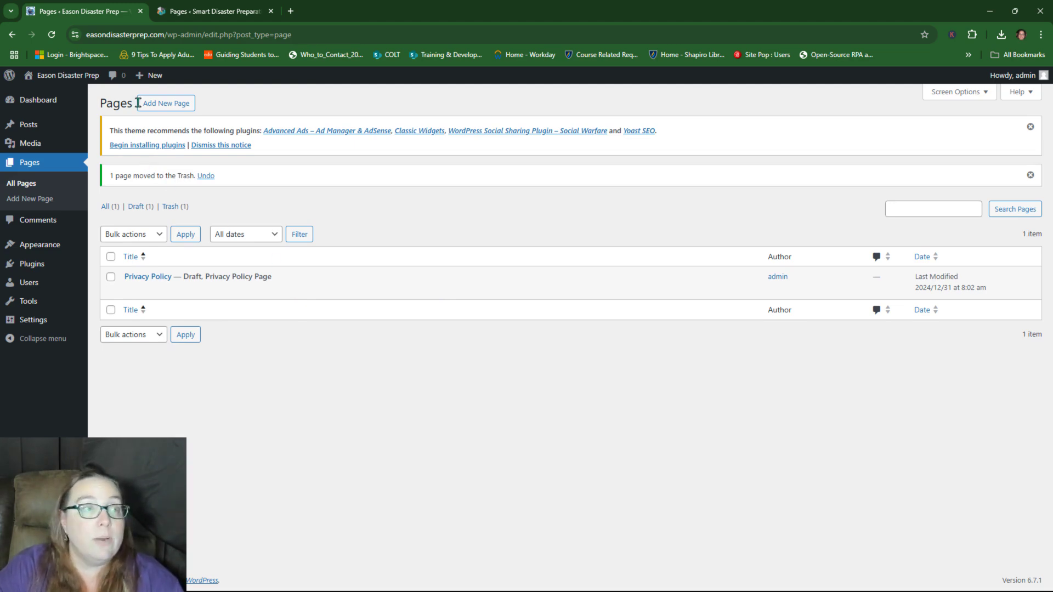
{"action": "left_click", "coordinate": [168, 103]}
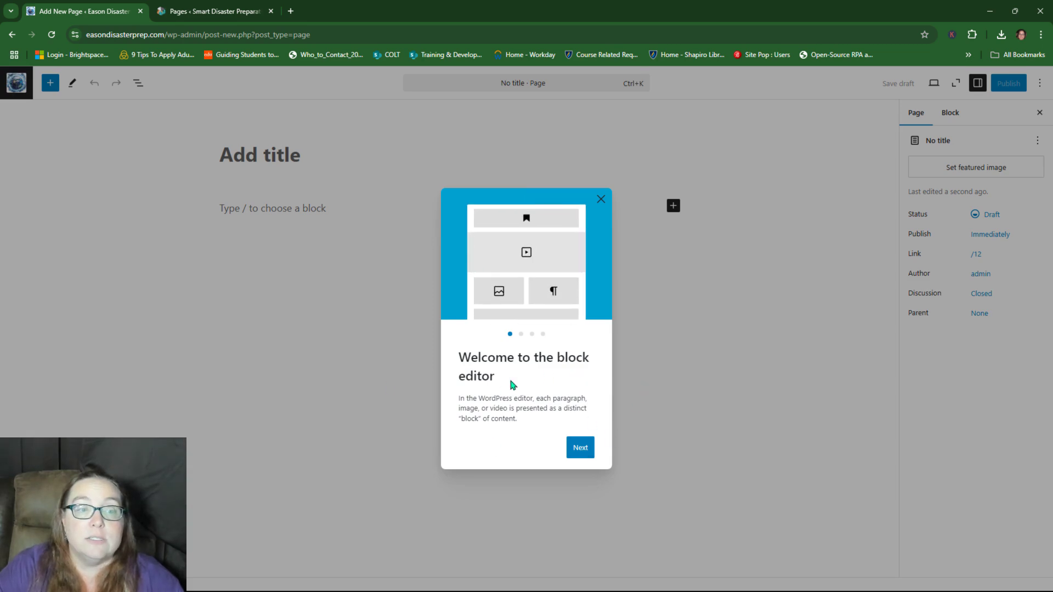
Step: Dismiss the editor welcome guide and start a blank new page from the Pages list
{"action": "left_click", "coordinate": [601, 199]}
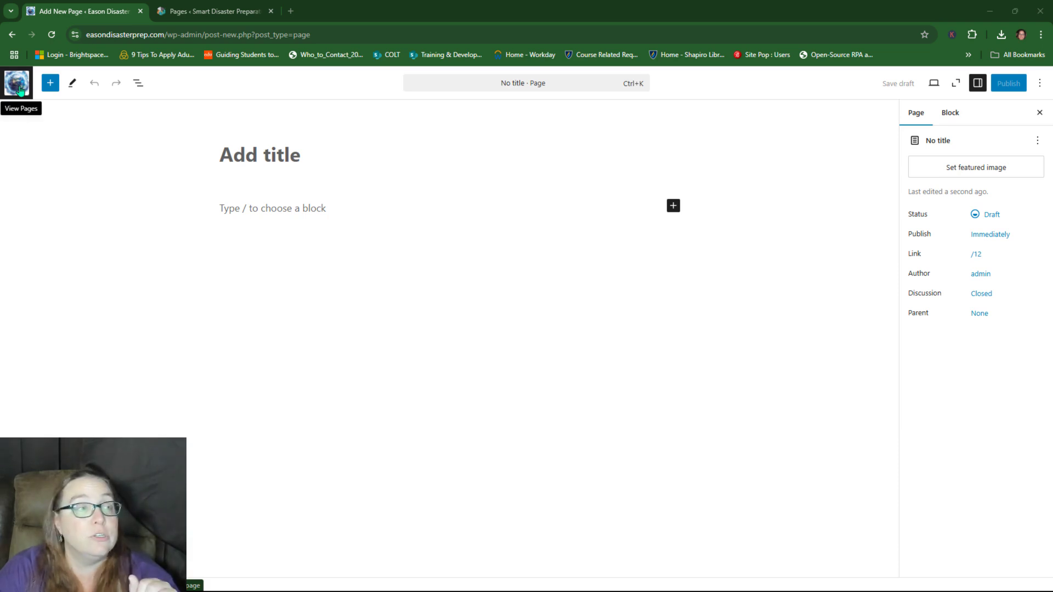
{"action": "left_click", "coordinate": [21, 89]}
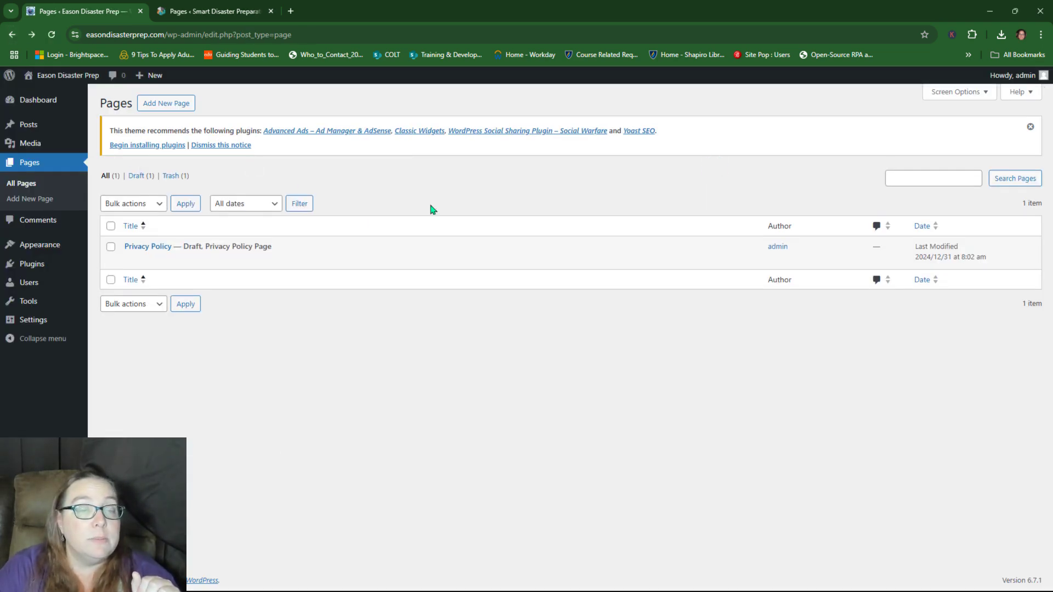
{"action": "mouse_move", "coordinate": [387, 257]}
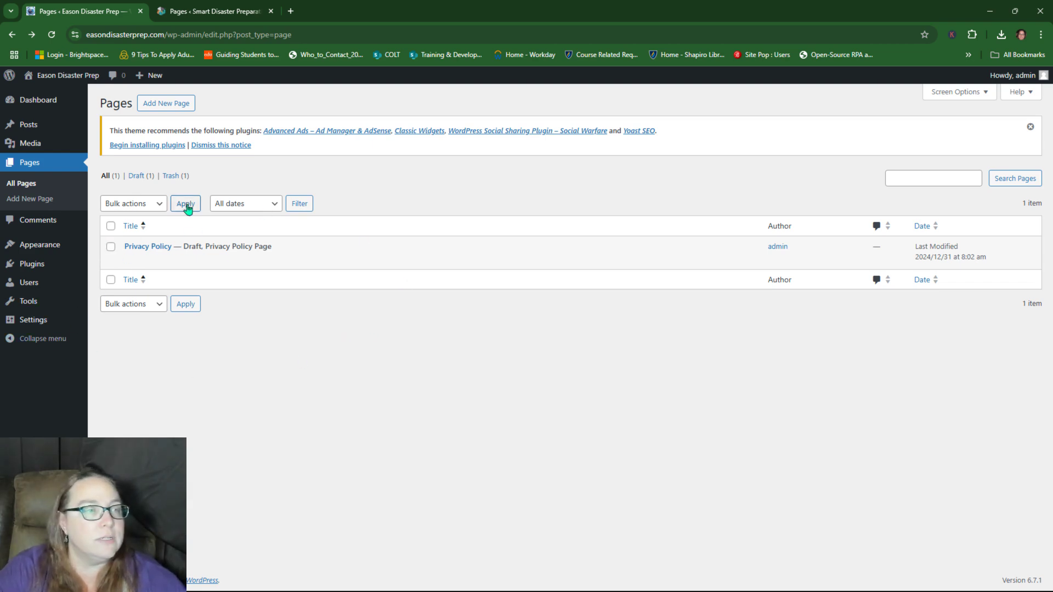
{"action": "left_click", "coordinate": [161, 103]}
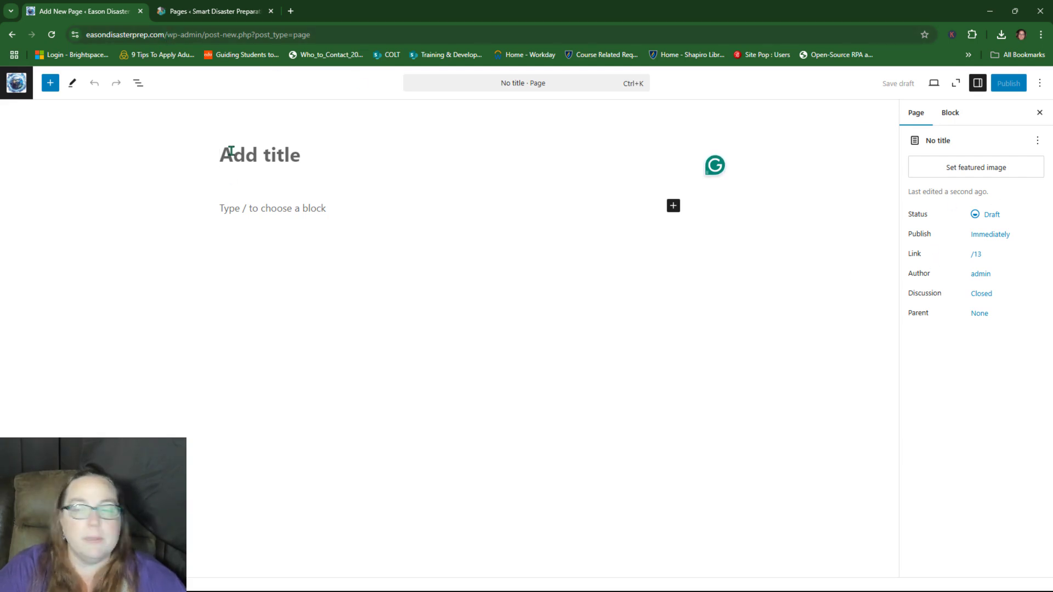
Step: Title the page 'Terms and Conditions', save it as a draft, and check its link slug
{"action": "type", "text": "Terms and Conditions"}
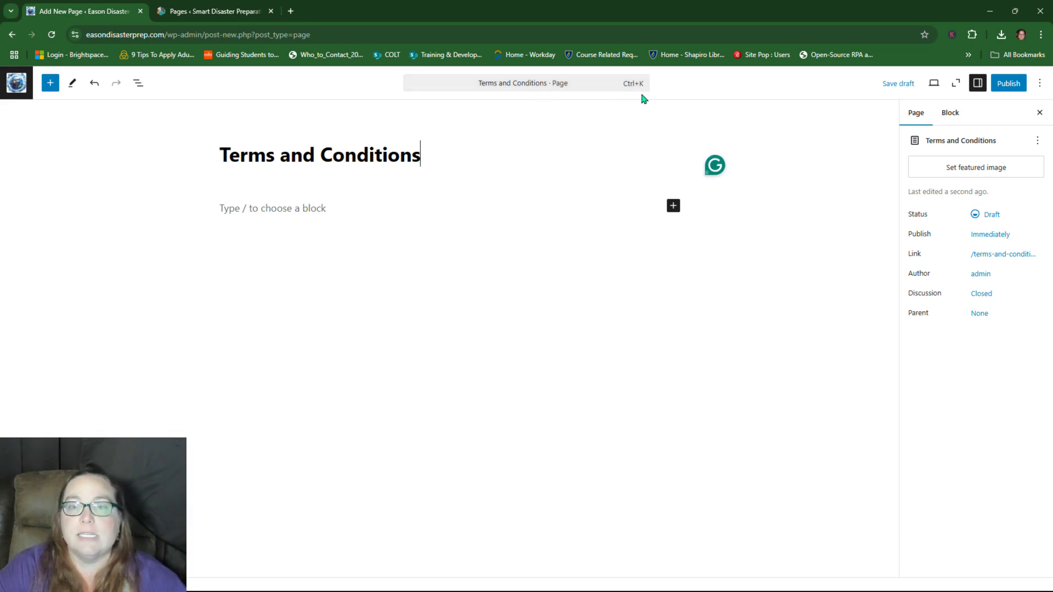
{"action": "left_click", "coordinate": [897, 85]}
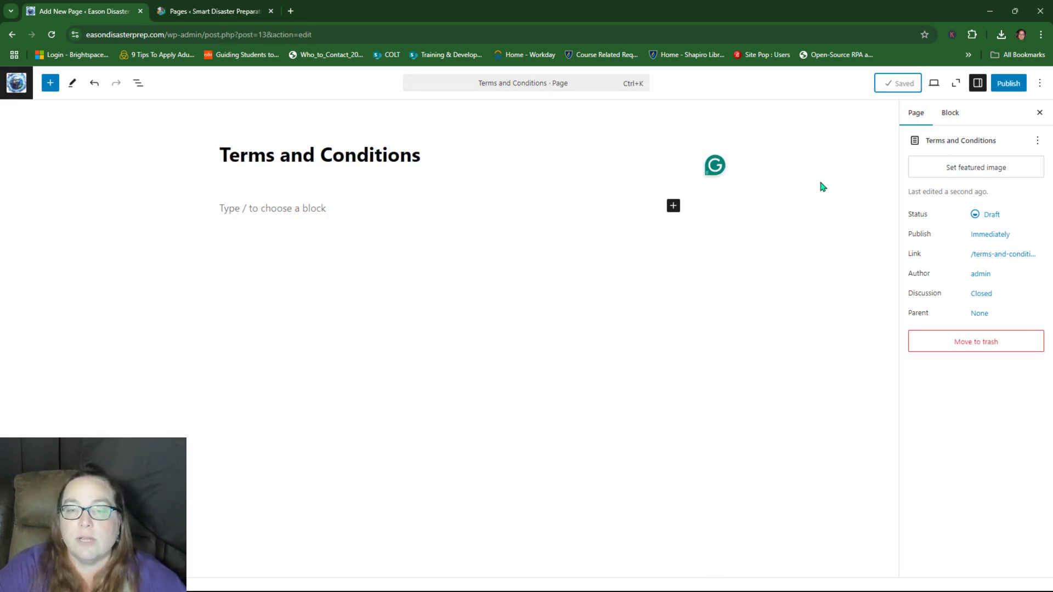
{"action": "left_click", "coordinate": [1002, 255]}
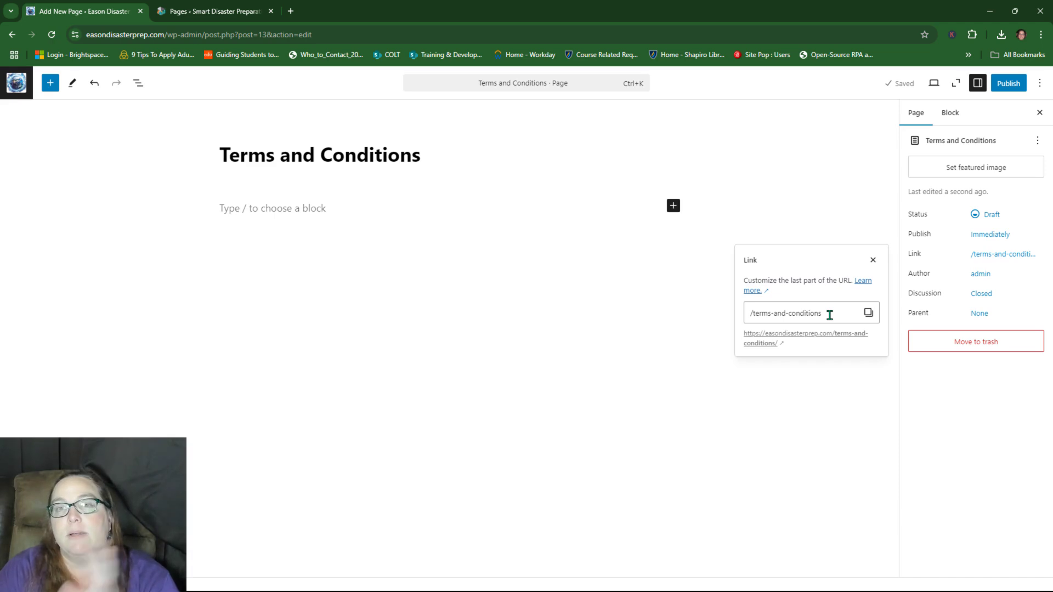
{"action": "left_click", "coordinate": [830, 315]}
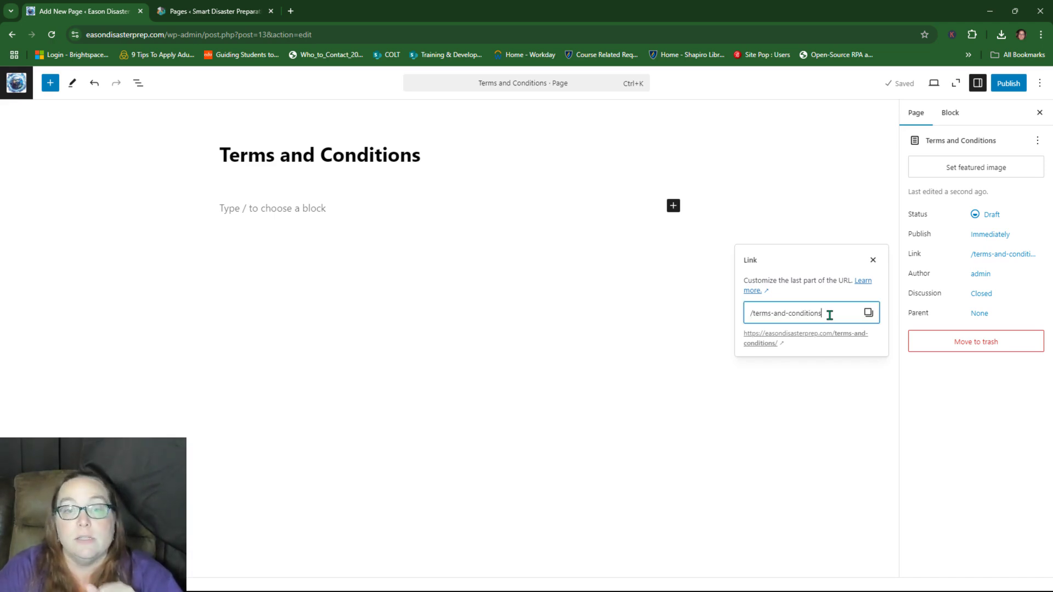
{"action": "type", "text": "2"}
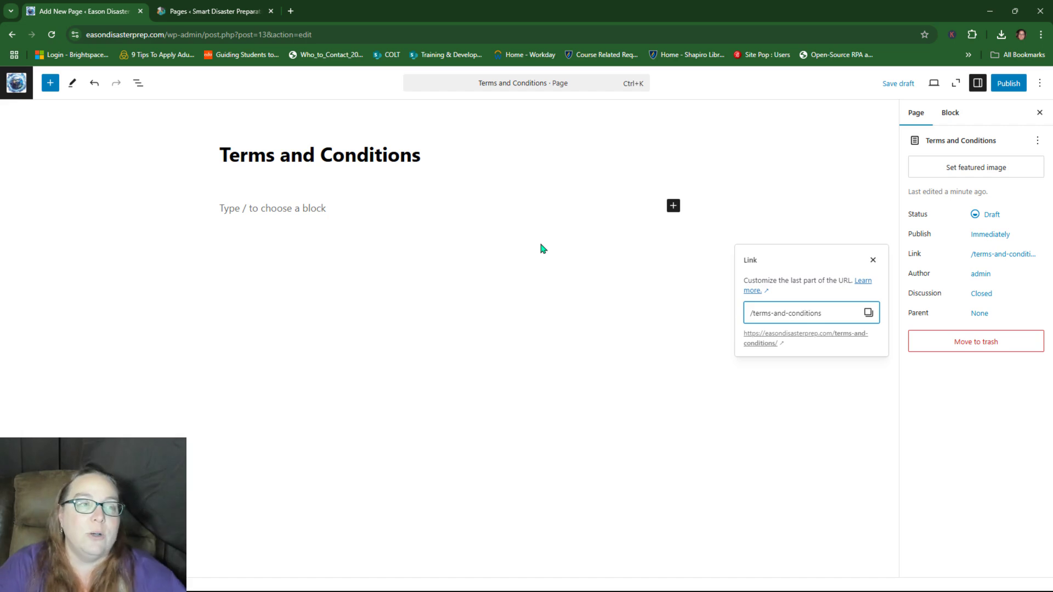
{"action": "left_click", "coordinate": [753, 198]}
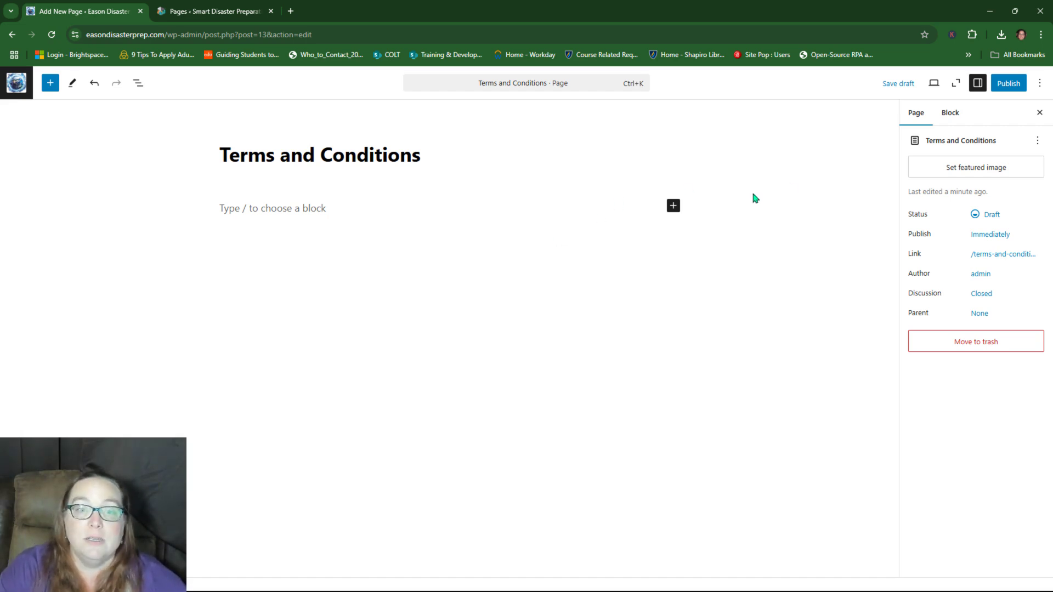
{"action": "left_click", "coordinate": [230, 13]}
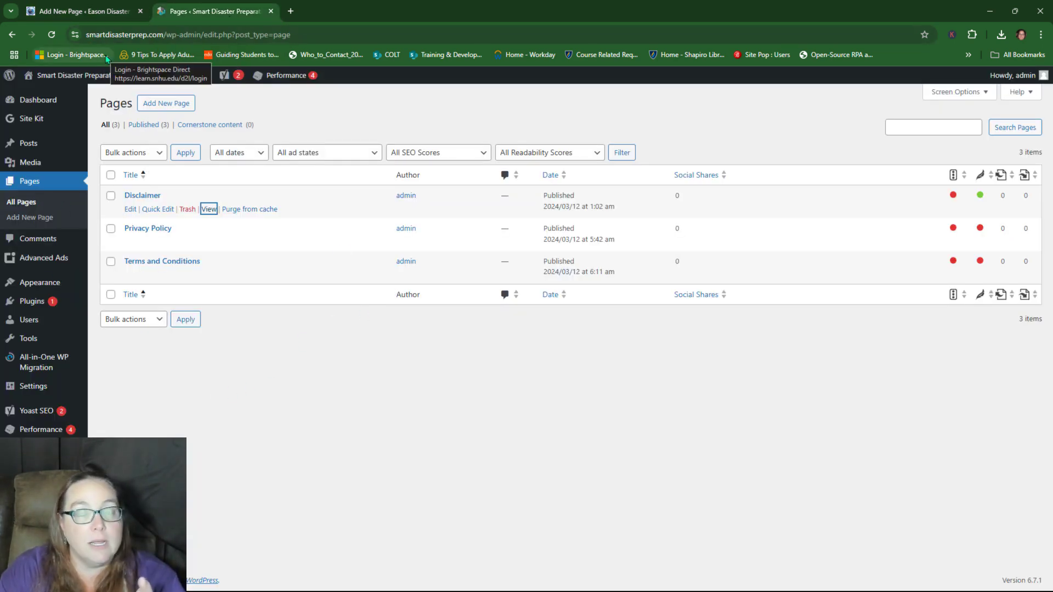
Step: Copy all the terms text from the Smart Disaster Prep site's Terms and Conditions page
{"action": "left_click", "coordinate": [130, 275]}
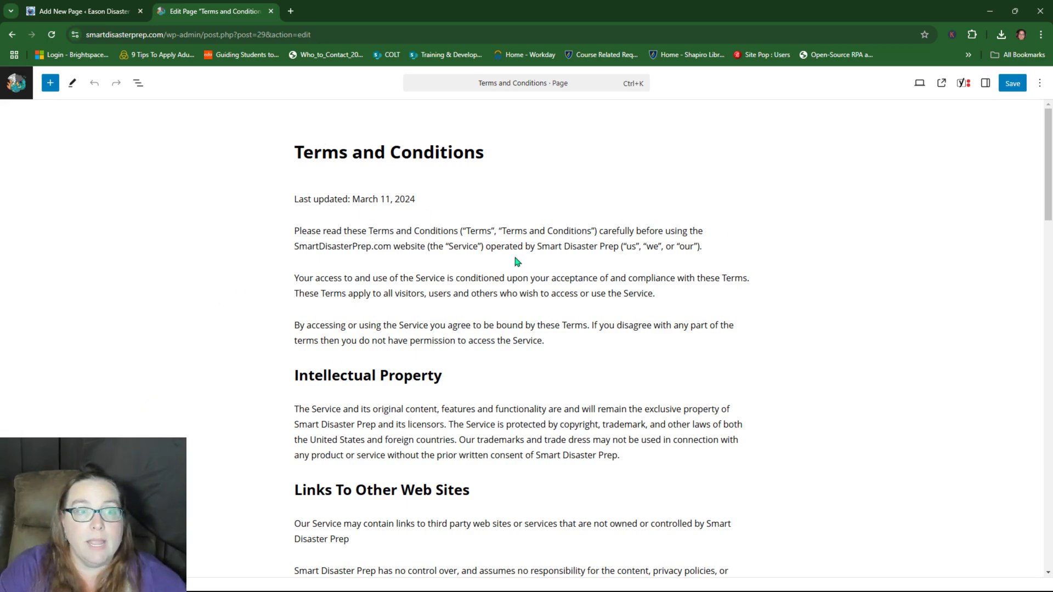
{"action": "left_click", "coordinate": [349, 232]}
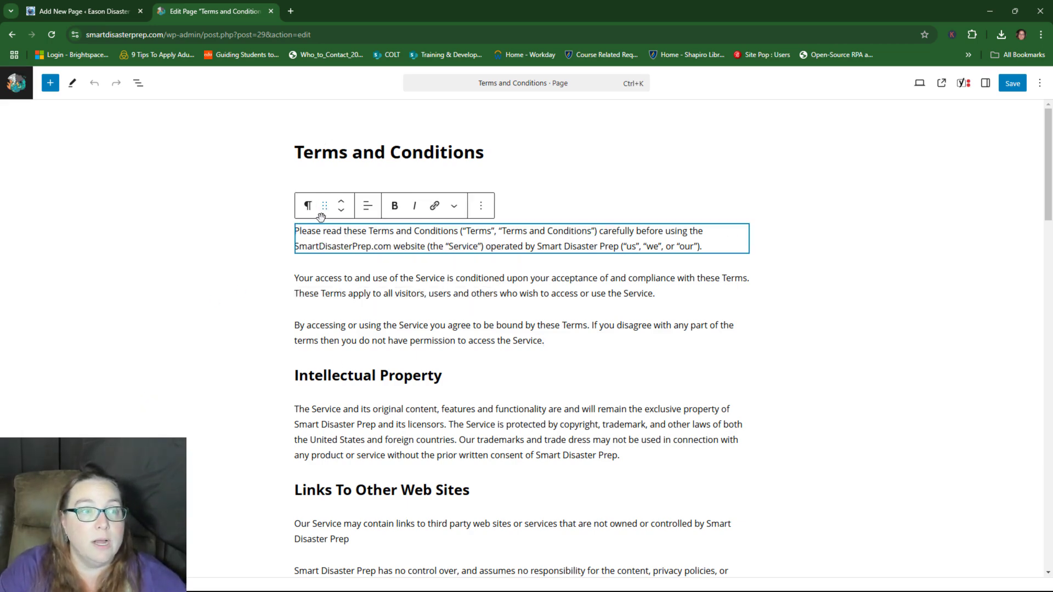
{"action": "left_click", "coordinate": [221, 208]}
{"action": "left_click_drag", "start_coordinate": [299, 199], "coordinate": [436, 247]}
{"action": "left_click", "coordinate": [375, 236]}
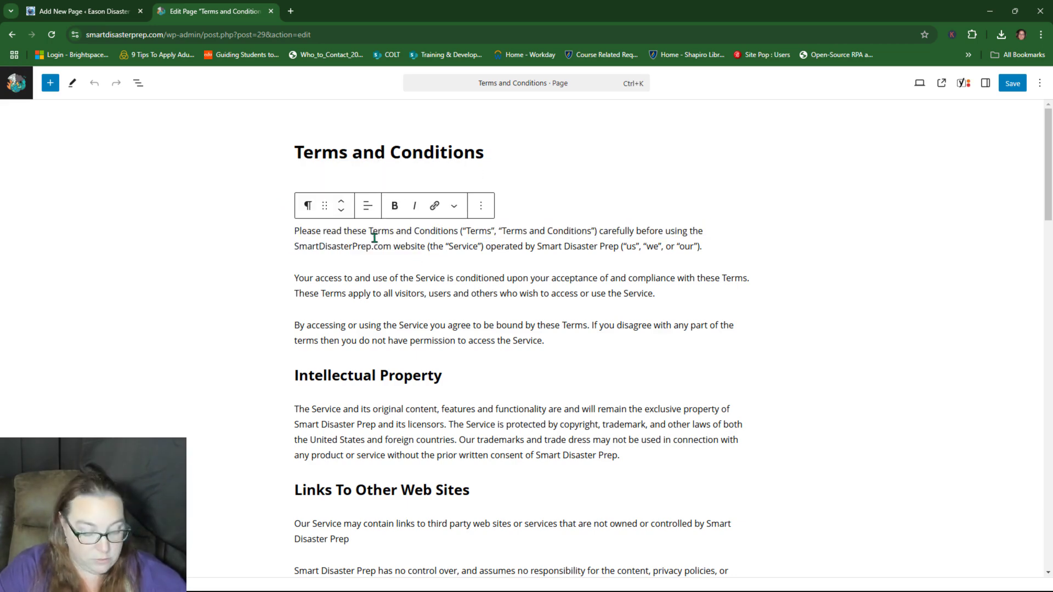
{"action": "triple_click", "coordinate": [375, 238]}
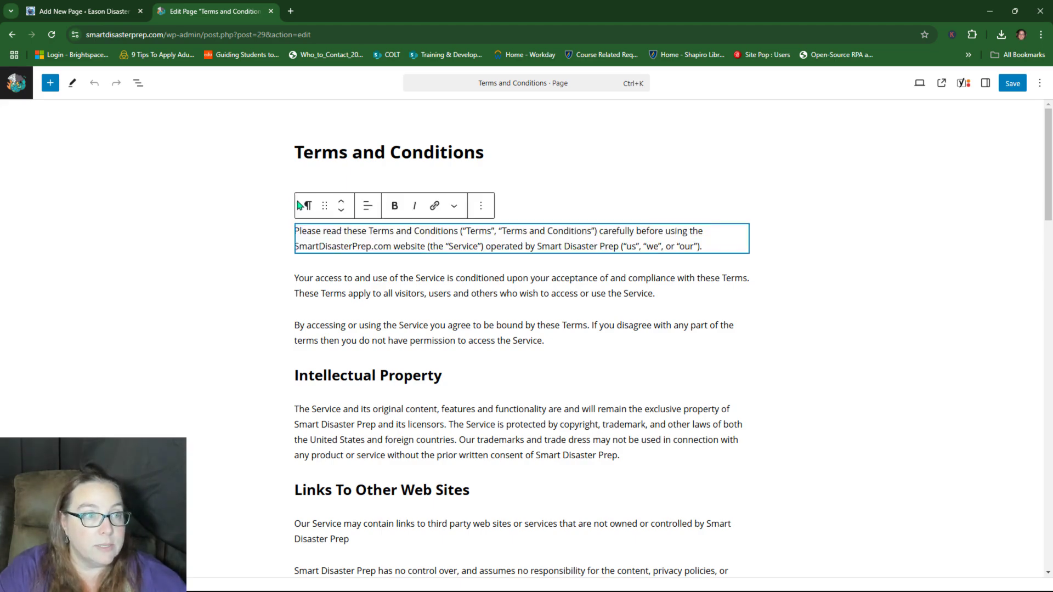
{"action": "left_click", "coordinate": [250, 178]}
{"action": "left_click_drag", "start_coordinate": [294, 199], "coordinate": [701, 322]}
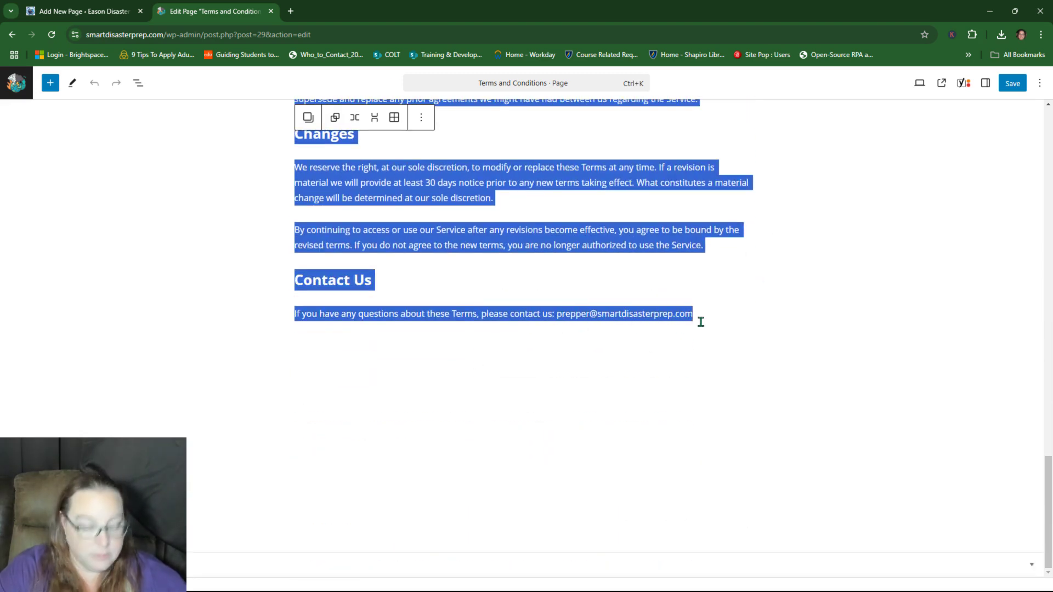
{"action": "left_click", "coordinate": [66, 11]}
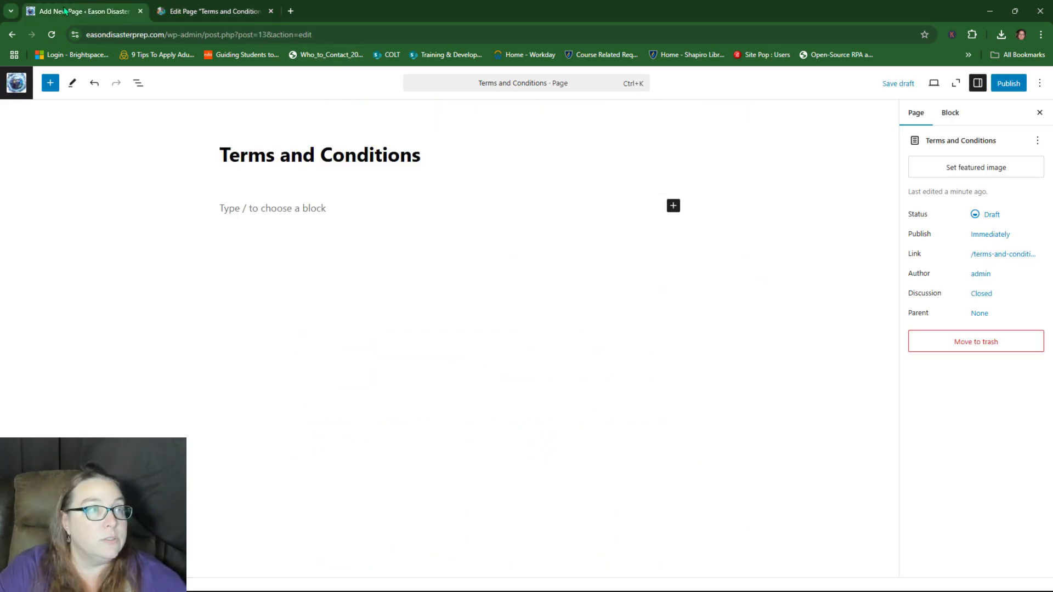
Step: Paste the copied terms text into the empty Eason page body
{"action": "left_click", "coordinate": [226, 212]}
{"action": "key", "text": "ctrl+v"}
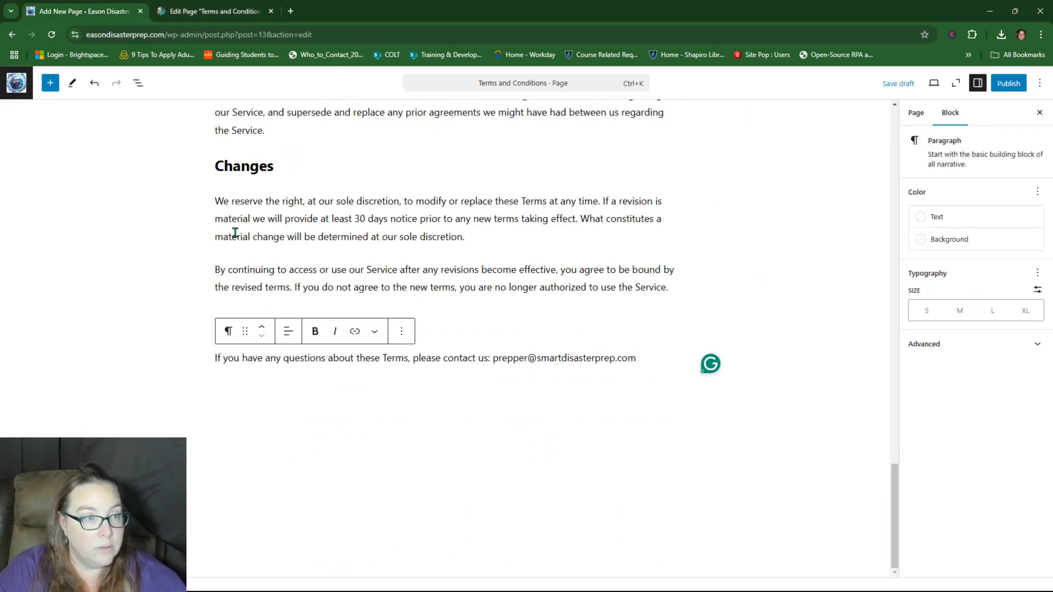
{"action": "scroll", "coordinate": [274, 266], "scroll_direction": "up", "scroll_amount": 20}
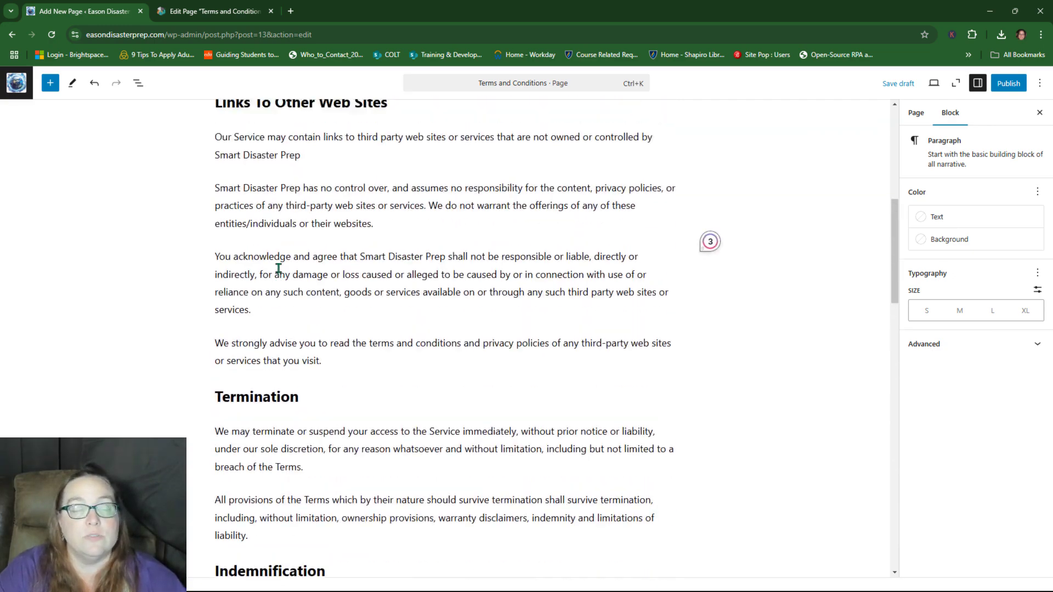
{"action": "scroll", "coordinate": [279, 268], "scroll_direction": "up", "scroll_amount": 8}
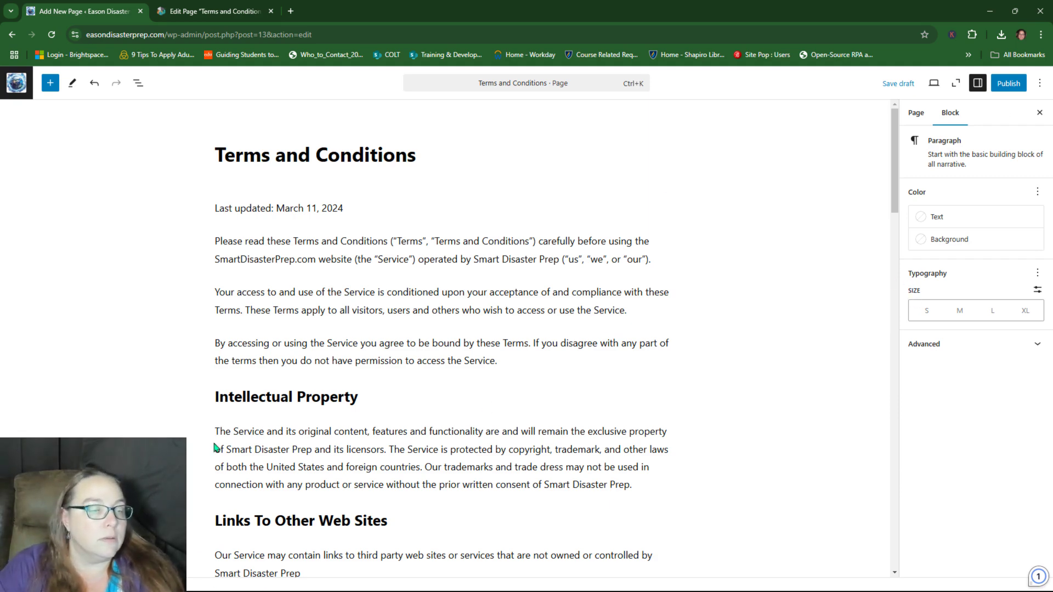
{"action": "mouse_move", "coordinate": [538, 230]}
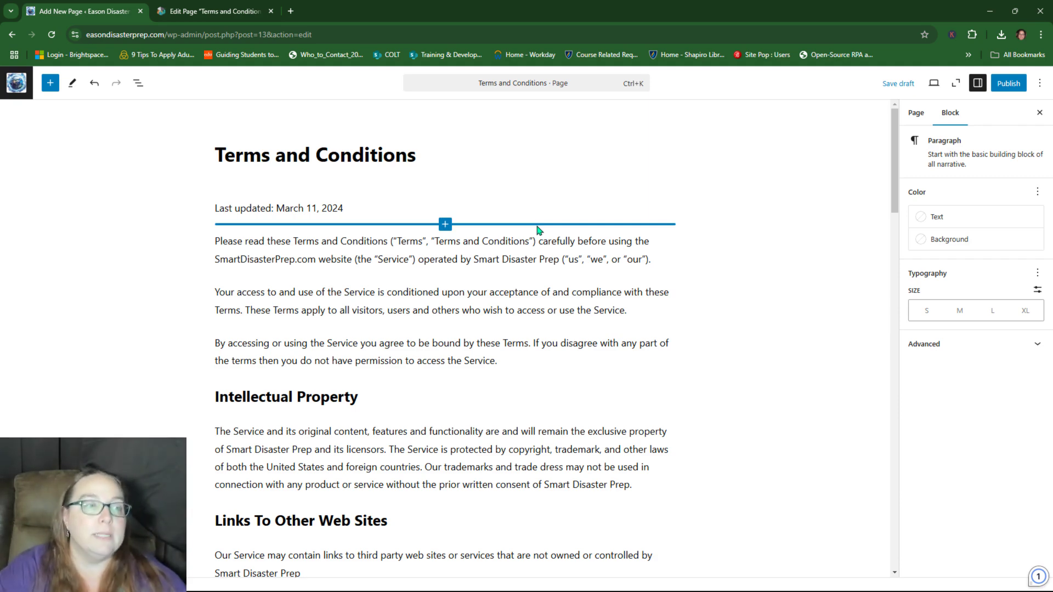
Step: Erase the old Last updated date and retype it toward Jan 1, 2025
{"action": "left_click", "coordinate": [277, 209]}
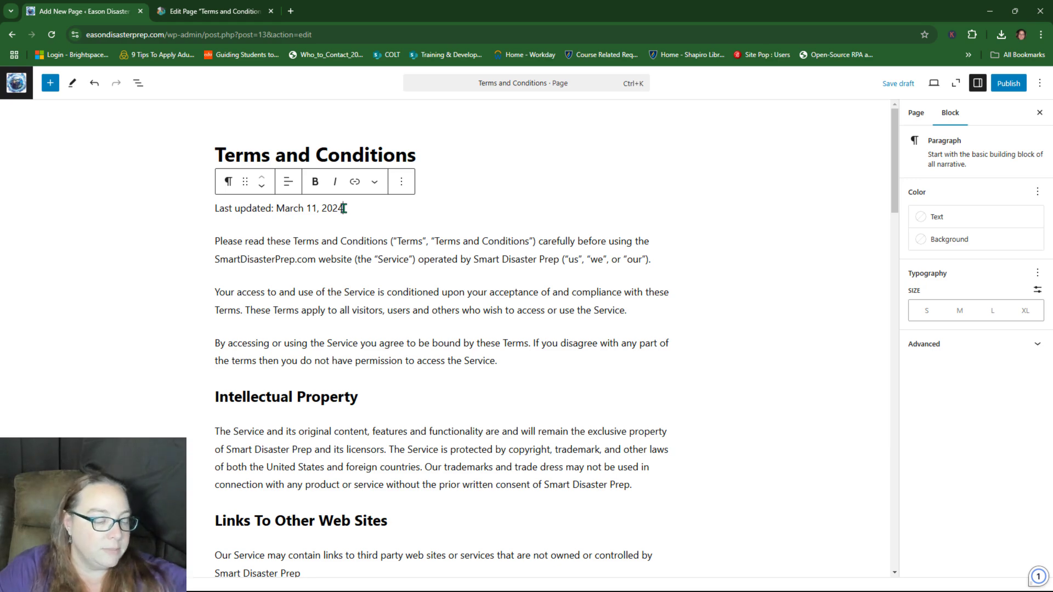
{"action": "left_click_drag", "start_coordinate": [343, 208], "coordinate": [292, 209]}
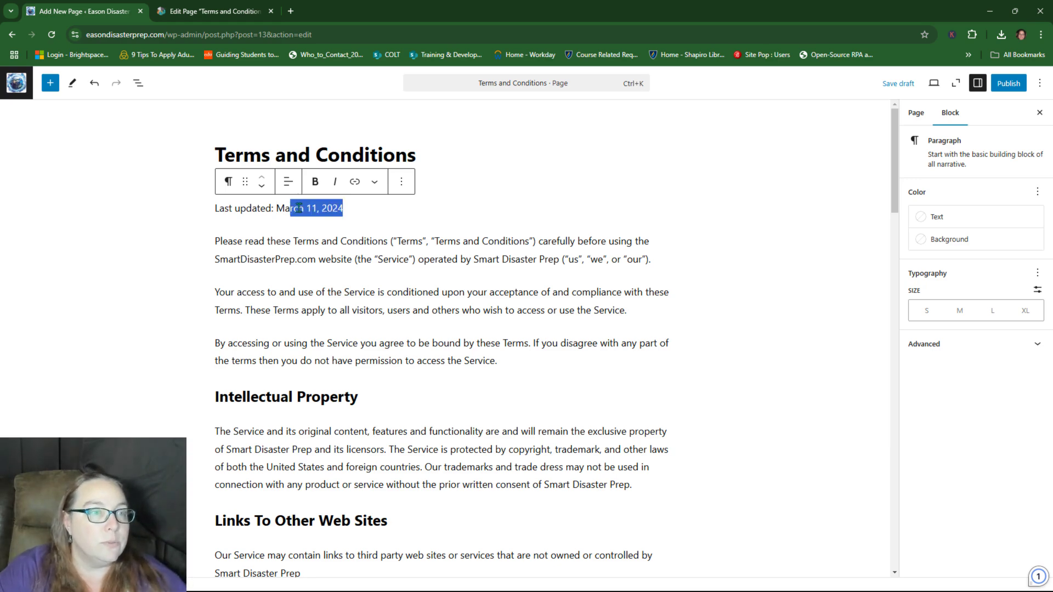
{"action": "left_click", "coordinate": [317, 208]}
{"action": "key", "text": "BackSpace"}
{"action": "key", "text": "BackSpace"}
{"action": "key", "text": "BackSpace"}
{"action": "key", "text": "BackSpace"}
{"action": "key", "text": "BackSpace"}
{"action": "key", "text": "BackSpace"}
{"action": "key", "text": "BackSpace"}
{"action": "key", "text": "BackSpace"}
{"action": "key", "text": "BackSpace"}
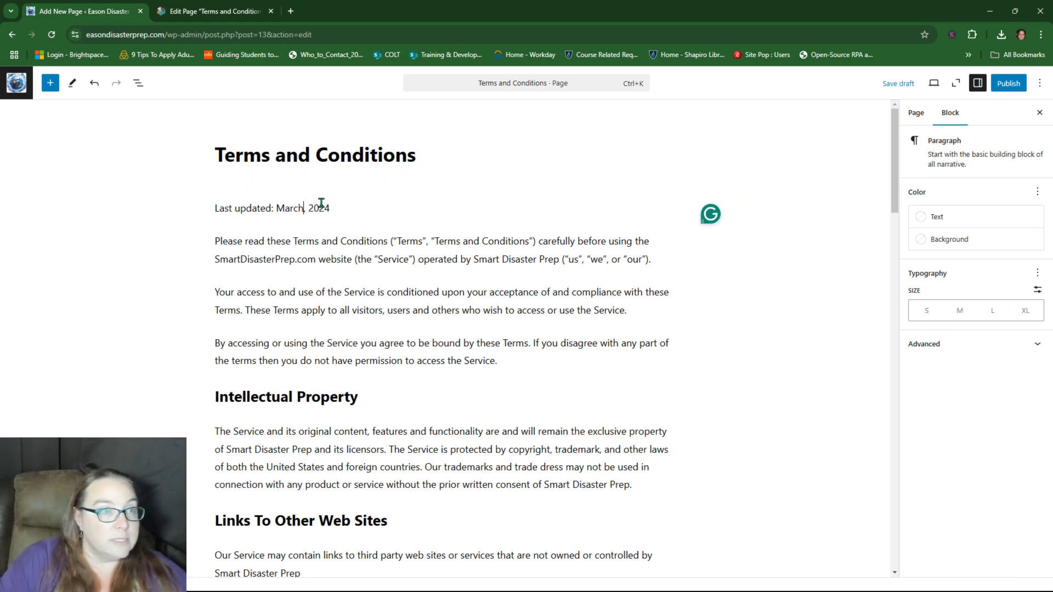
{"action": "type", "text": "Dec 31s"}
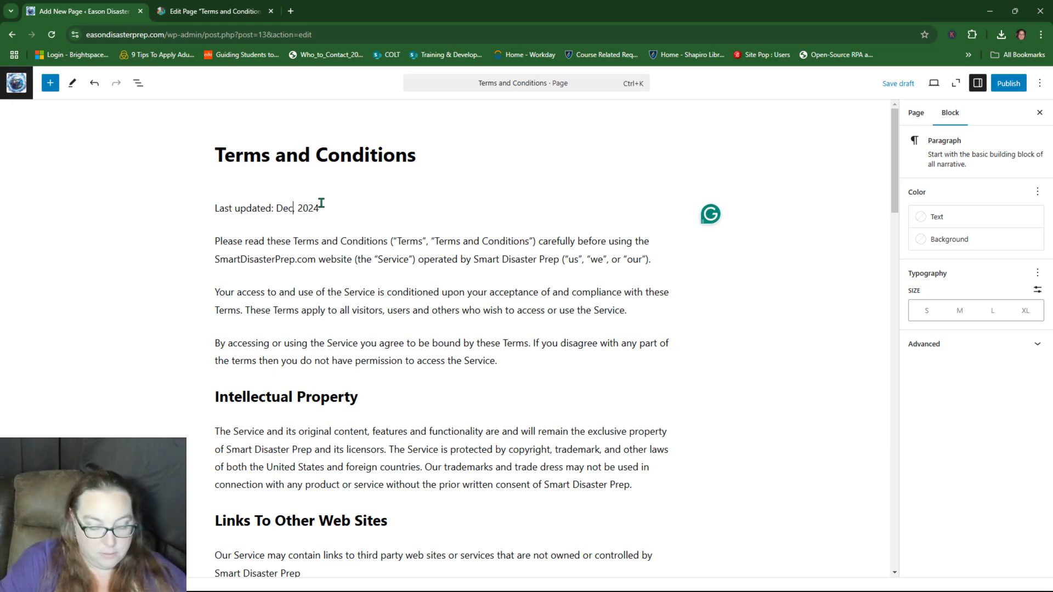
{"action": "type", "text": "t"}
{"action": "key", "text": "ctrl+s"}
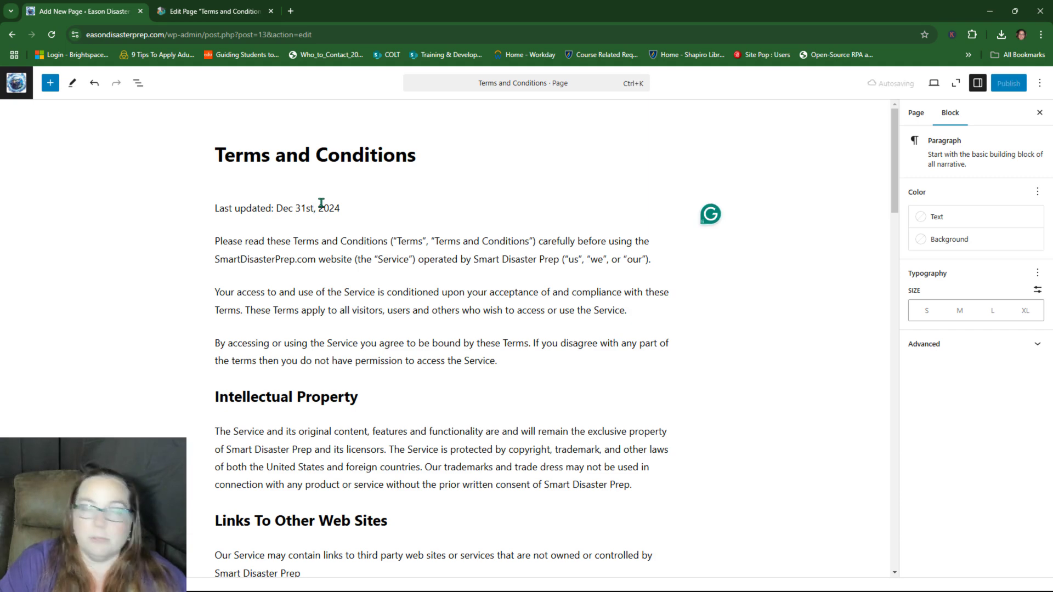
{"action": "key", "text": "End"}
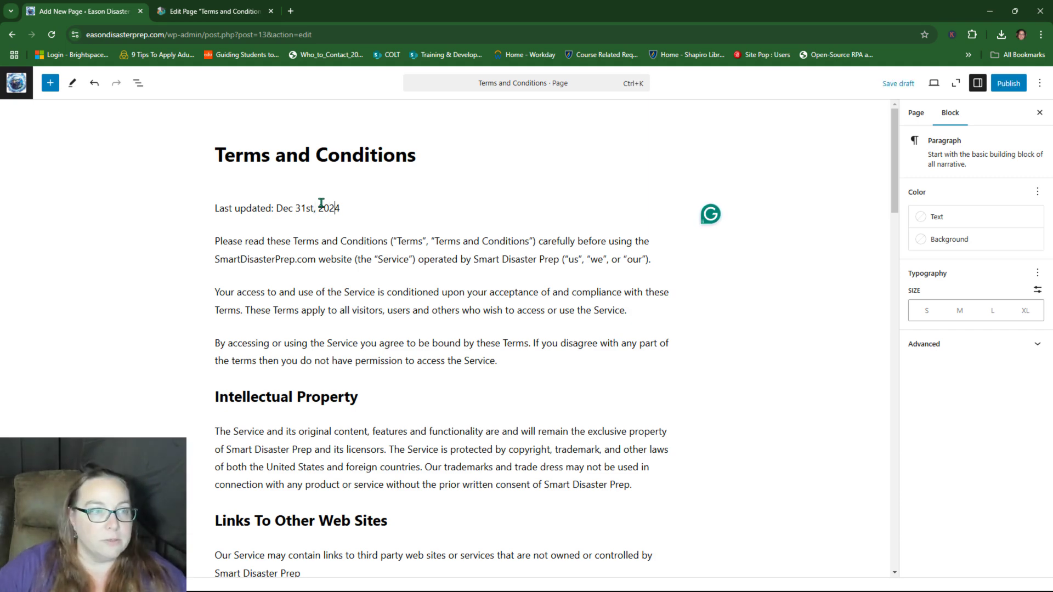
{"action": "key", "text": "BackSpace"}
{"action": "key", "text": "BackSpace"}
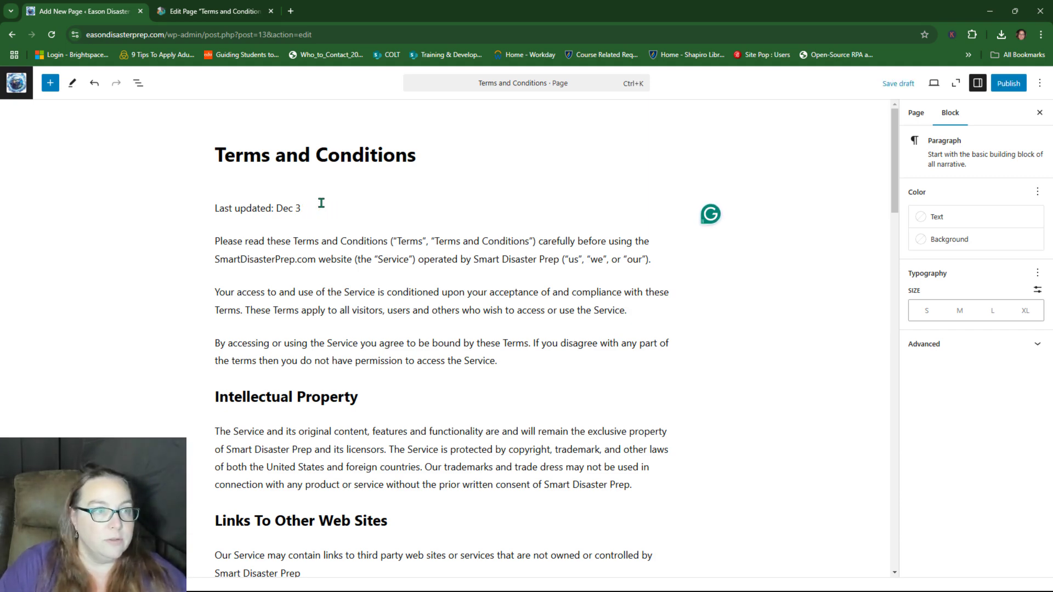
{"action": "type", "text": "Jan"}
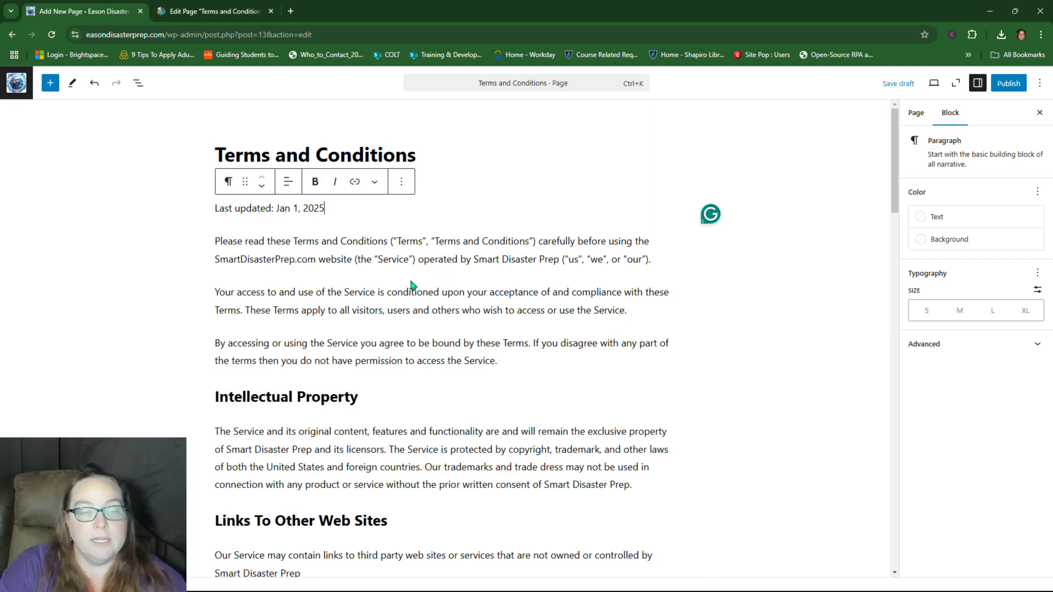
{"action": "mouse_move", "coordinate": [412, 286]}
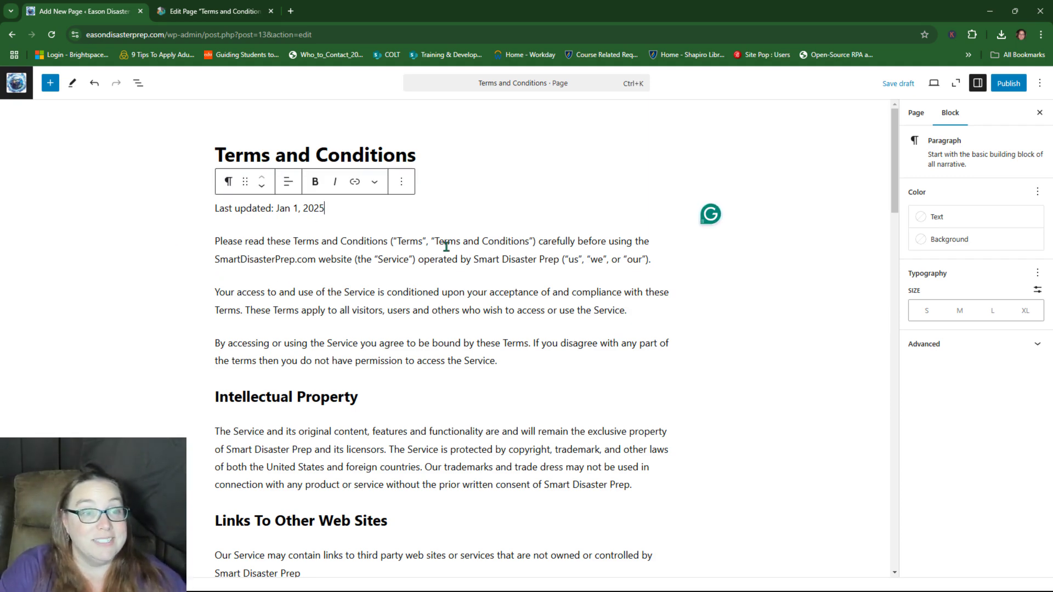
Step: Replace 'Smart' with 'Eason' in the intro paragraph's website name
{"action": "left_click", "coordinate": [214, 266]}
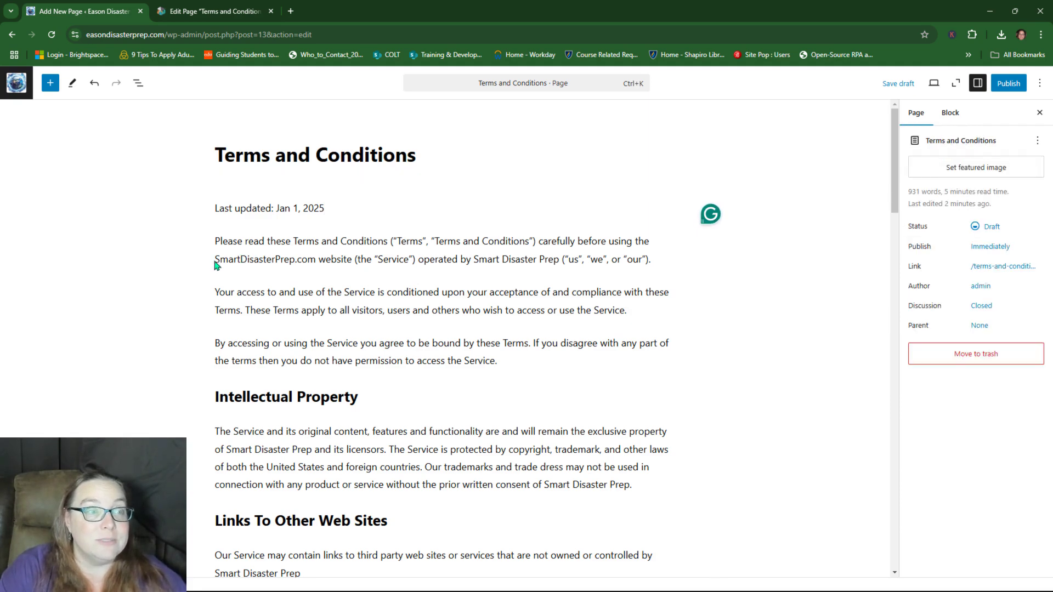
{"action": "left_click", "coordinate": [217, 258]}
{"action": "left_click_drag", "start_coordinate": [237, 258], "coordinate": [215, 258]}
{"action": "type", "text": "Eason"}
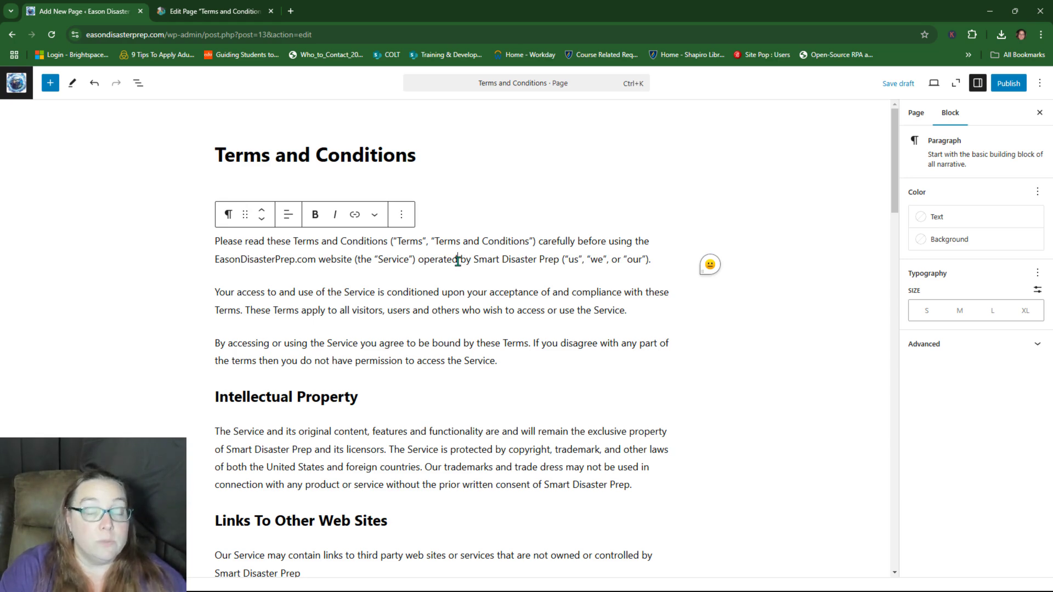
Step: Search the page for '.com' and select the contact email's username
{"action": "key", "text": "ctrl+f"}
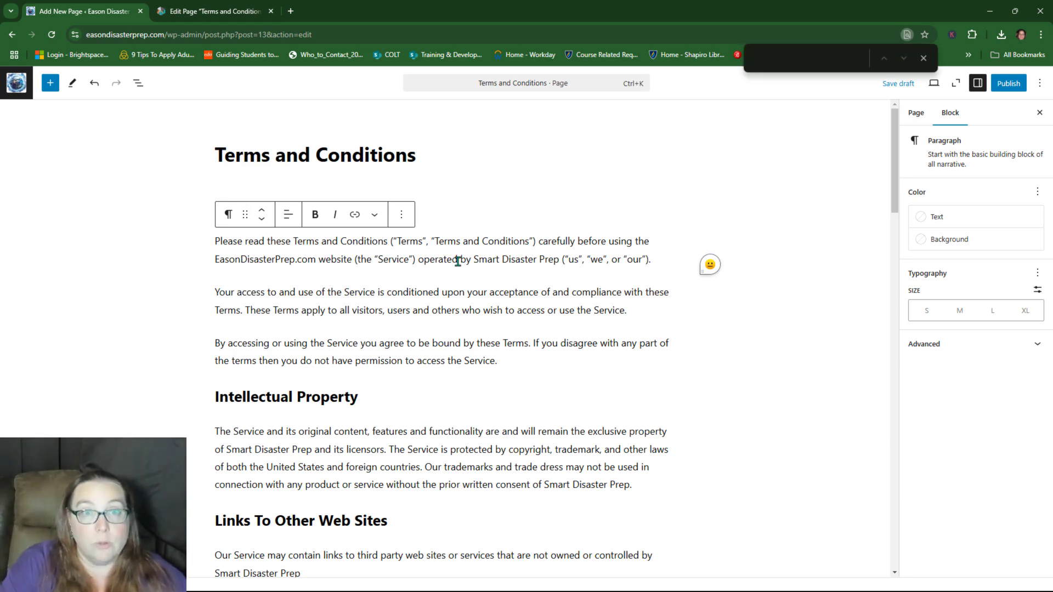
{"action": "type", "text": ".com"}
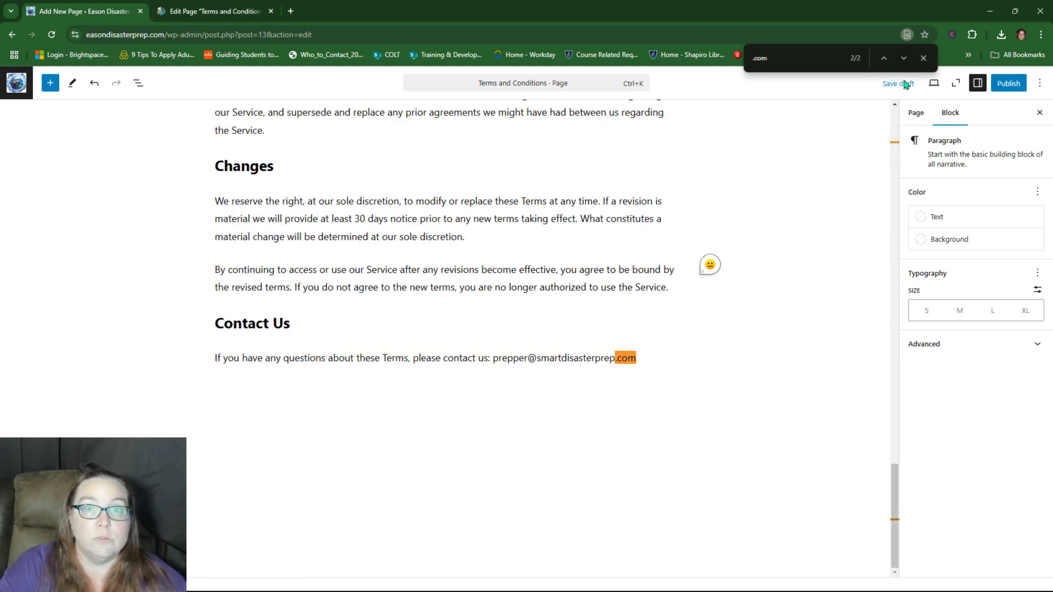
{"action": "left_click", "coordinate": [883, 58]}
{"action": "left_click", "coordinate": [903, 57]}
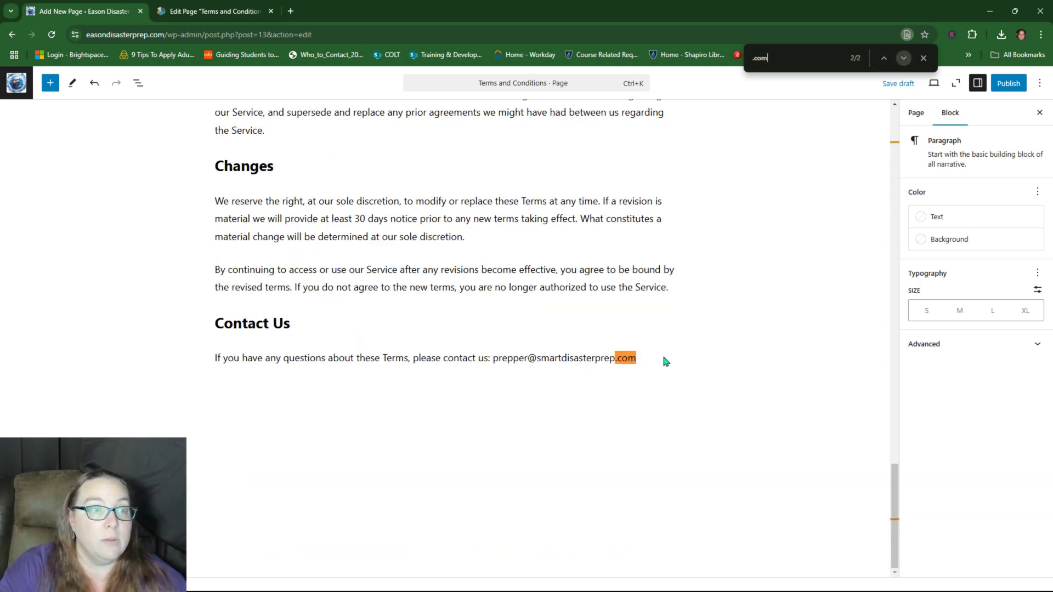
{"action": "left_click", "coordinate": [578, 376]}
{"action": "left_click", "coordinate": [501, 359]}
{"action": "left_click_drag", "start_coordinate": [527, 359], "coordinate": [495, 359]}
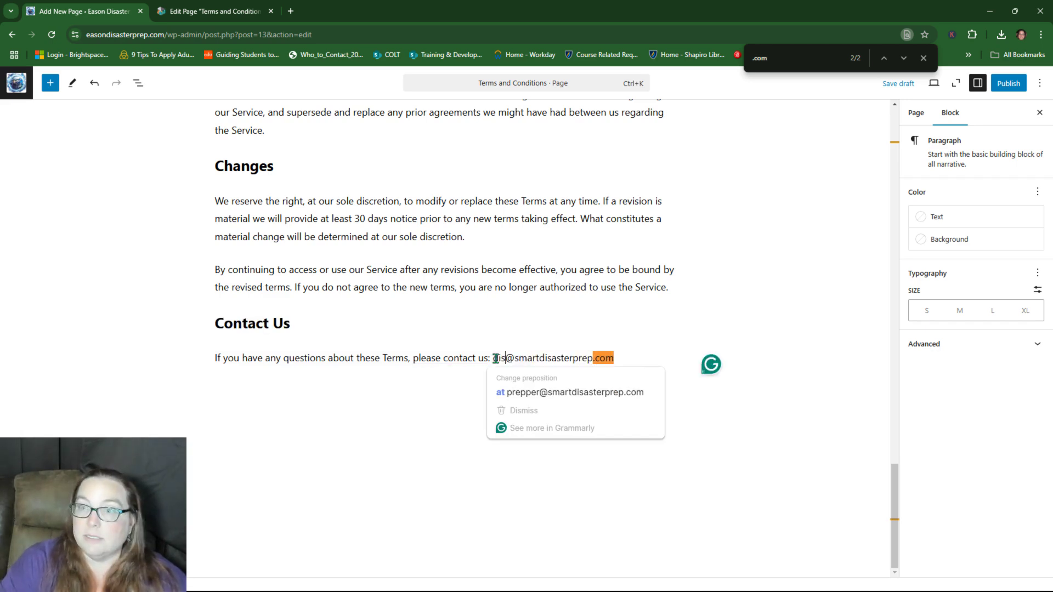
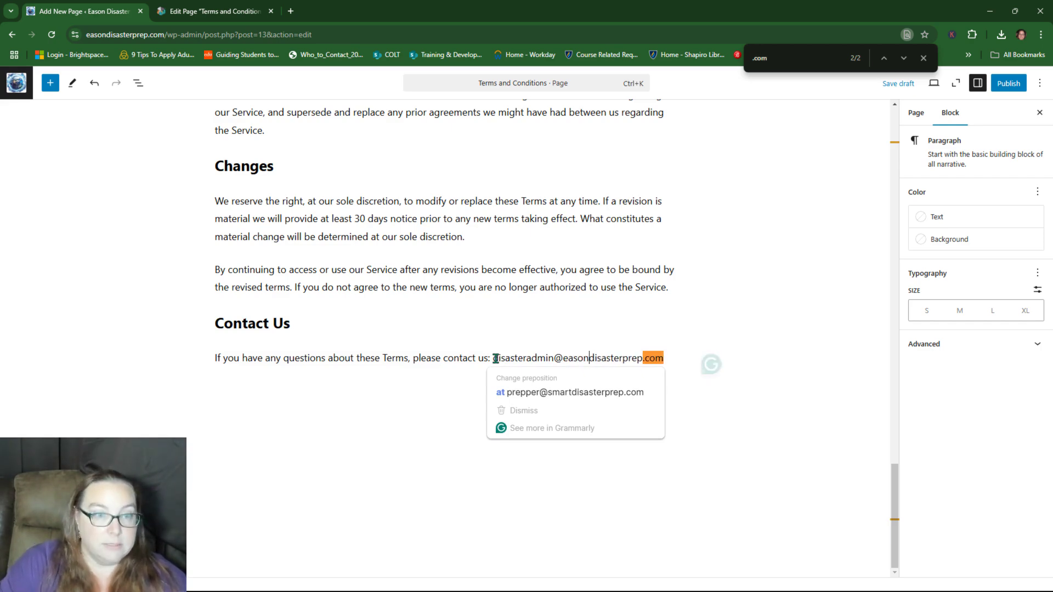
Step: Retype the contact email's username and change its domain to Eason
{"action": "left_click", "coordinate": [623, 345]}
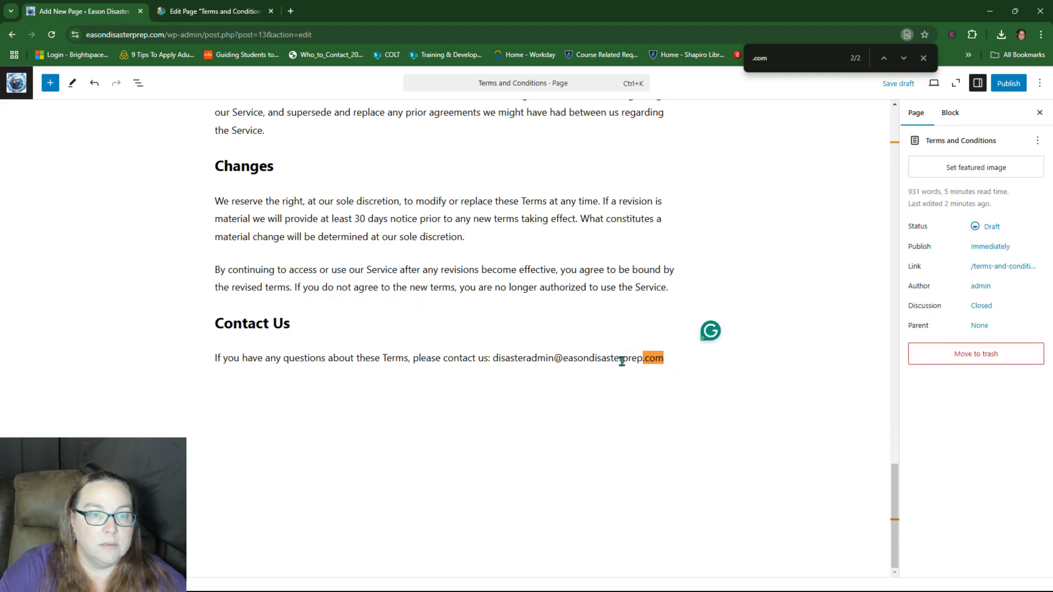
Step: Replace the whole contact email with the new admin address on the Eason Disaster Prep domain
{"action": "left_click", "coordinate": [550, 359]}
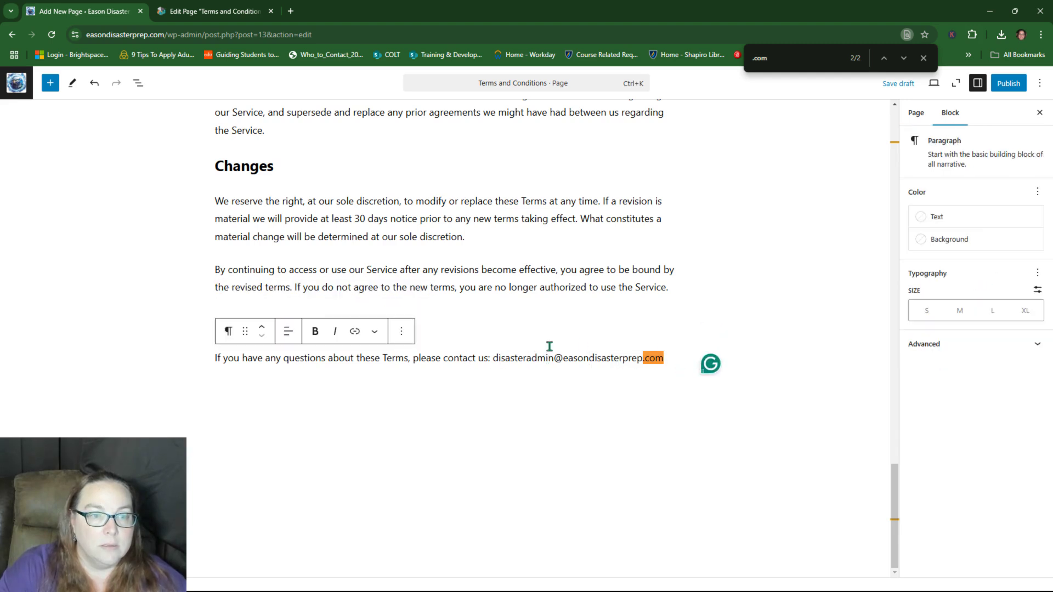
{"action": "left_click", "coordinate": [597, 333]}
{"action": "left_click", "coordinate": [660, 359]}
{"action": "left_click", "coordinate": [924, 57]}
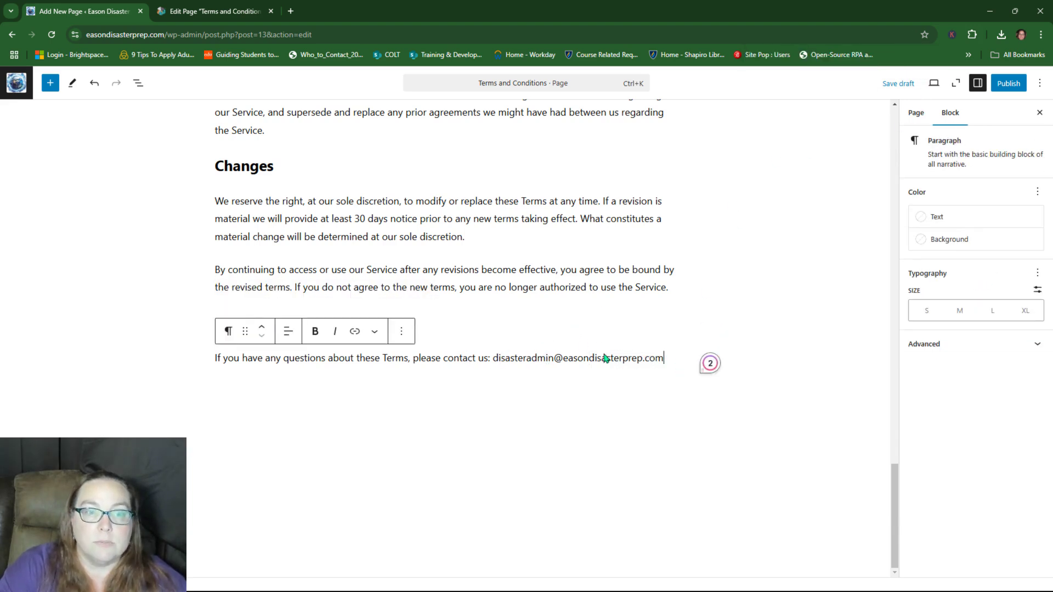
{"action": "left_click", "coordinate": [494, 373]}
{"action": "left_click_drag", "start_coordinate": [494, 358], "coordinate": [664, 362]}
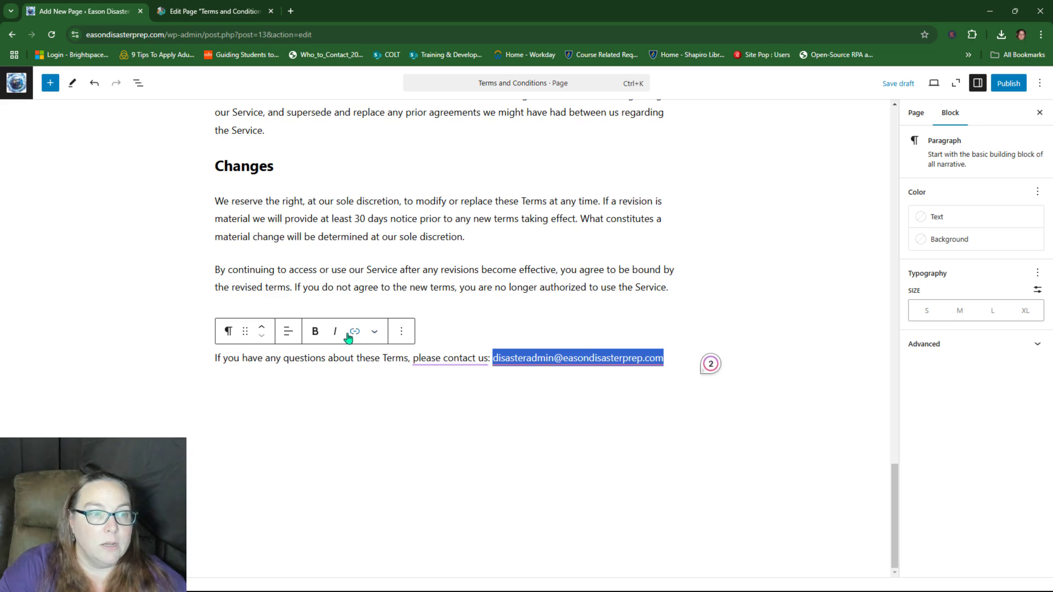
{"action": "left_click", "coordinate": [604, 323]}
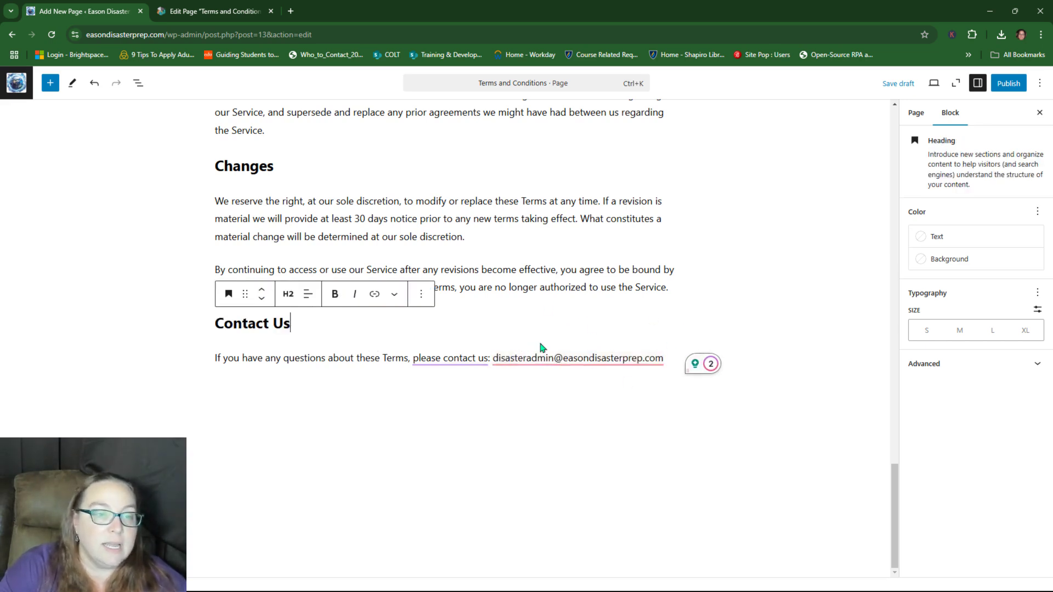
{"action": "left_click", "coordinate": [672, 357]}
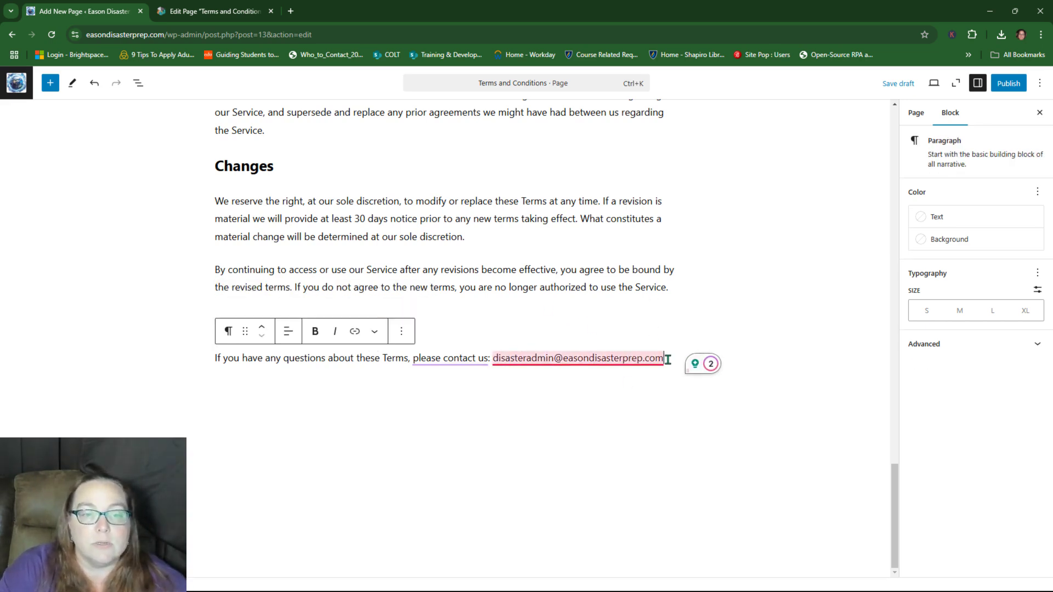
{"action": "left_click_drag", "start_coordinate": [663, 358], "coordinate": [498, 360]}
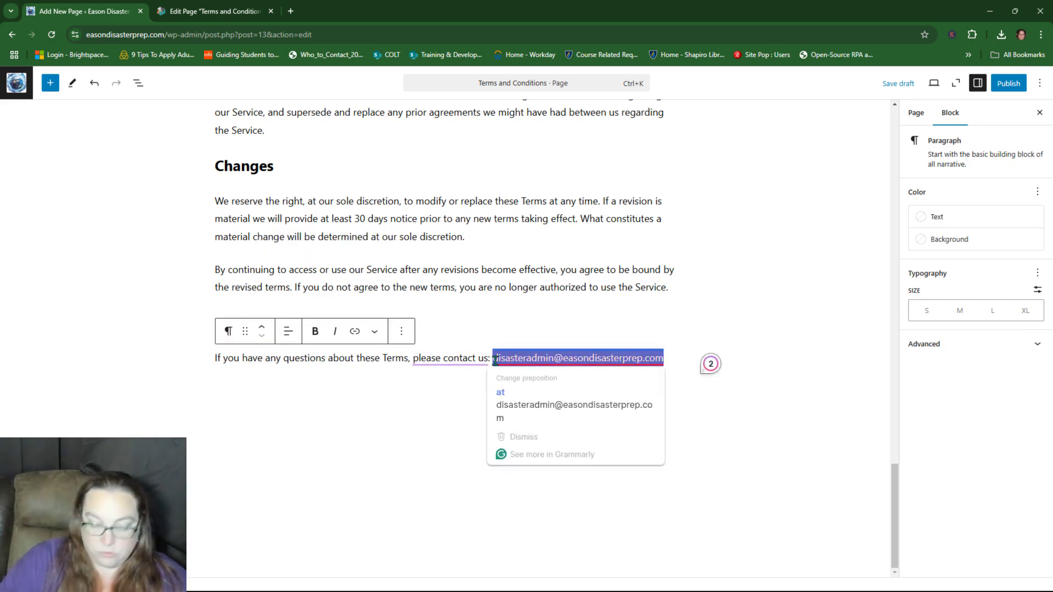
{"action": "key", "text": "BackSpace"}
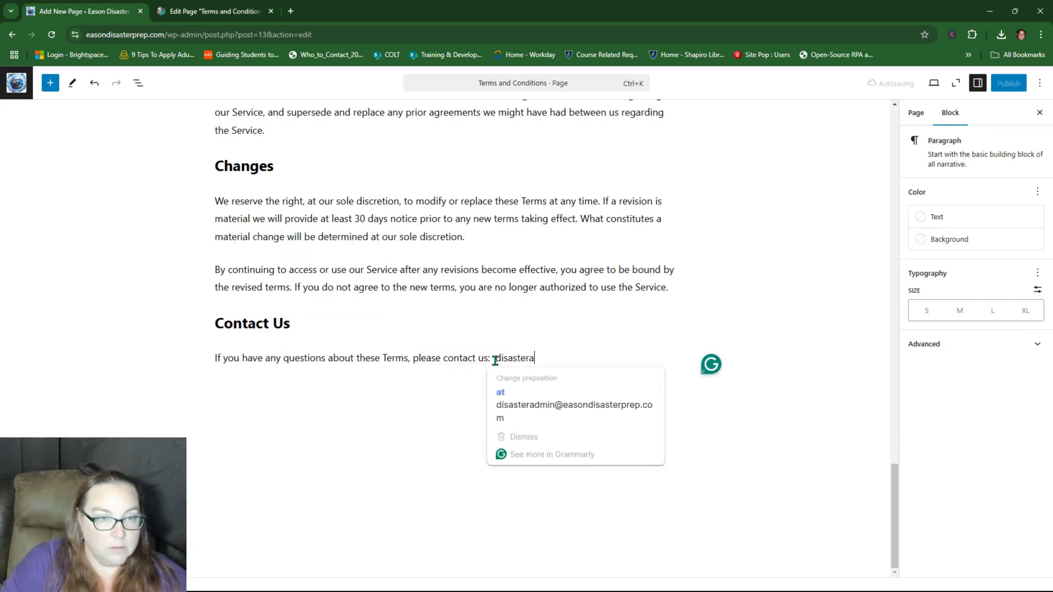
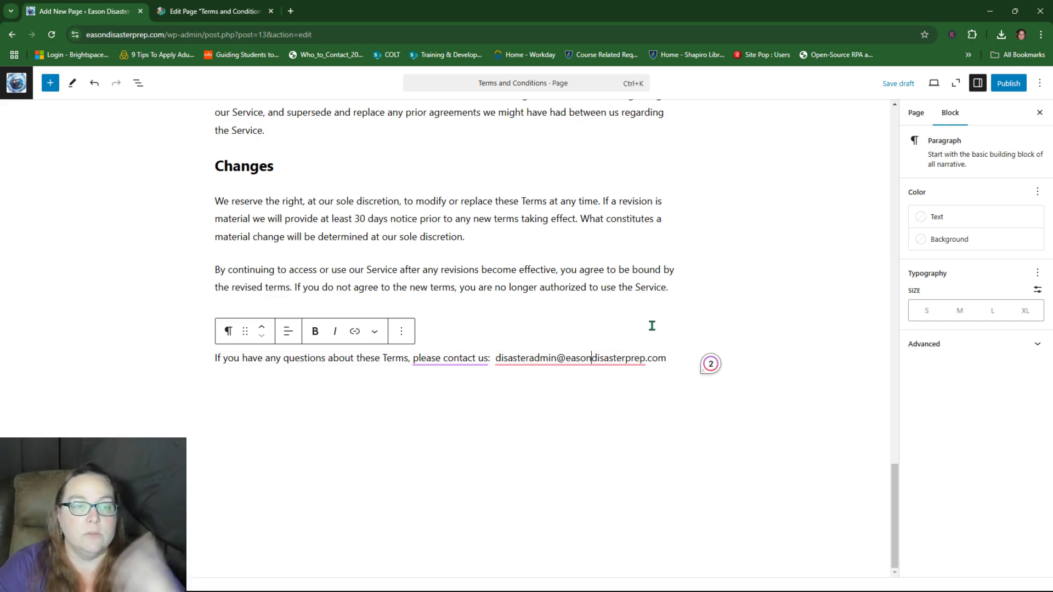
{"action": "scroll", "coordinate": [652, 326], "scroll_direction": "up", "scroll_amount": 3}
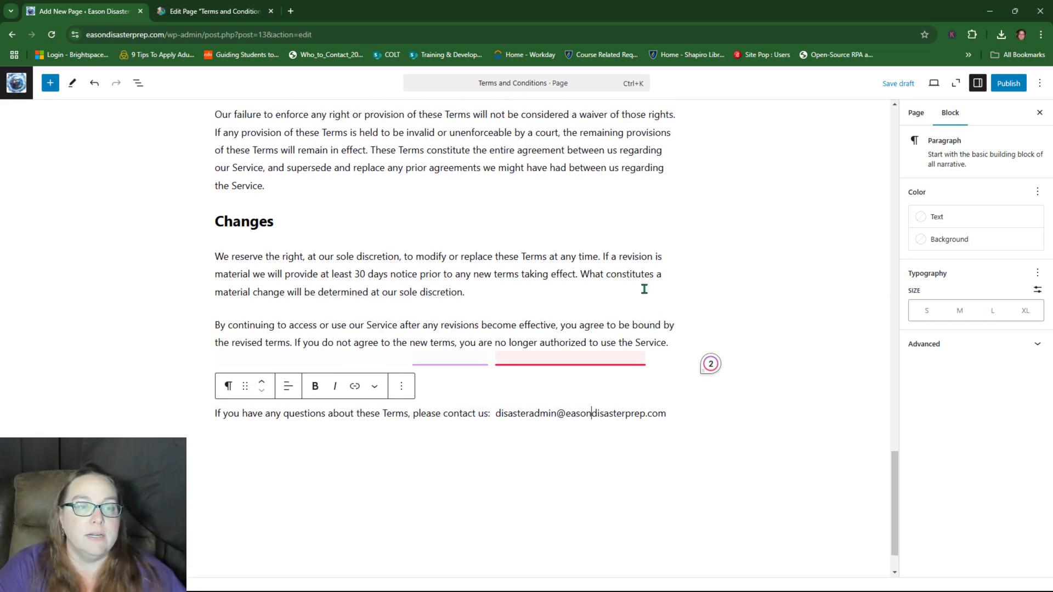
Step: Scroll up to the Indemnification paragraph and reopen the page search
{"action": "scroll", "coordinate": [644, 289], "scroll_direction": "up", "scroll_amount": 1}
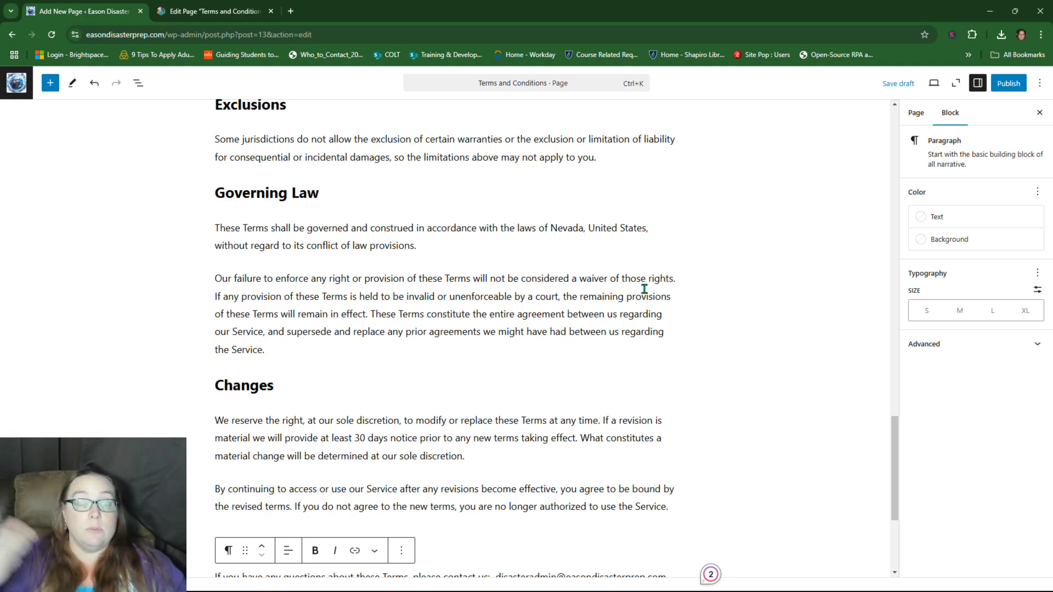
{"action": "scroll", "coordinate": [645, 289], "scroll_direction": "up", "scroll_amount": 10}
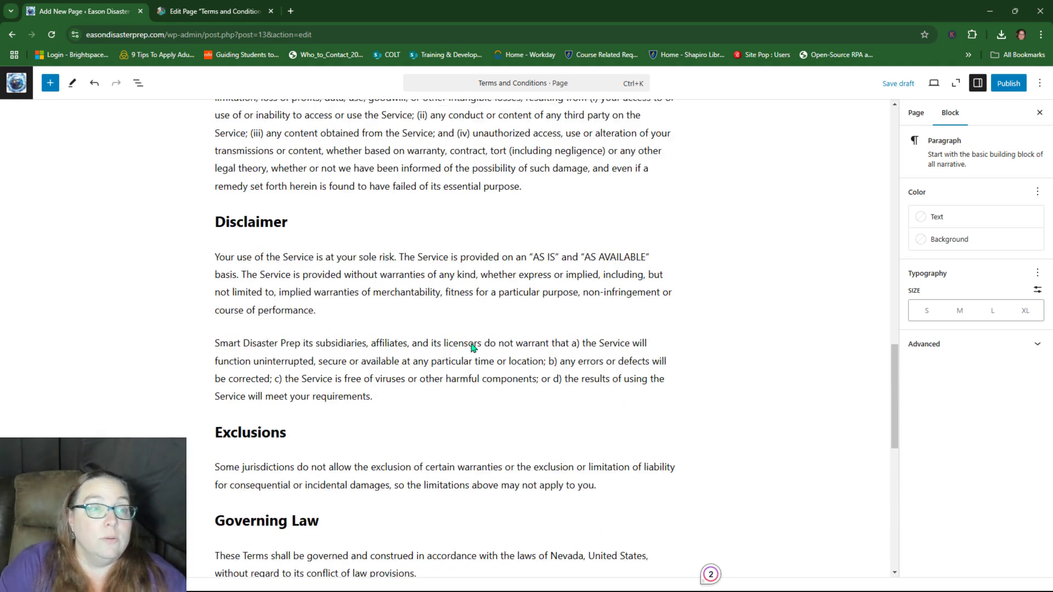
{"action": "left_click", "coordinate": [450, 194]}
{"action": "key", "text": "ctrl+f"}
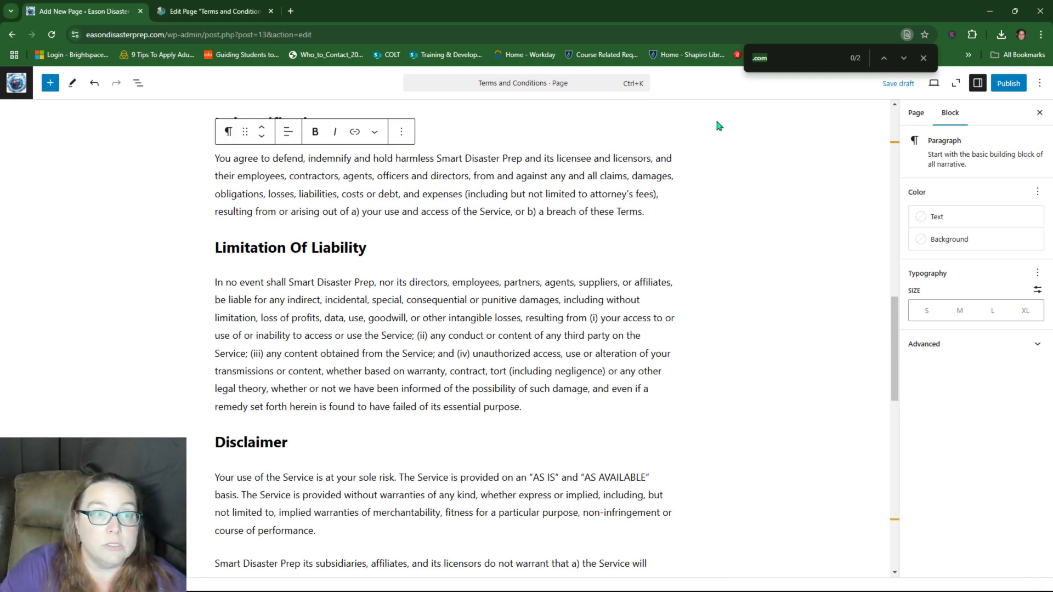
Step: Search for 'Smart' and change it to 'Eason' in the opening, Intellectual Property and consent paragraphs
{"action": "left_click", "coordinate": [774, 58]}
{"action": "key", "text": "BackSpace"}
{"action": "key", "text": "BackSpace"}
{"action": "key", "text": "BackSpace"}
{"action": "key", "text": "BackSpace"}
{"action": "type", "text": "Smart"}
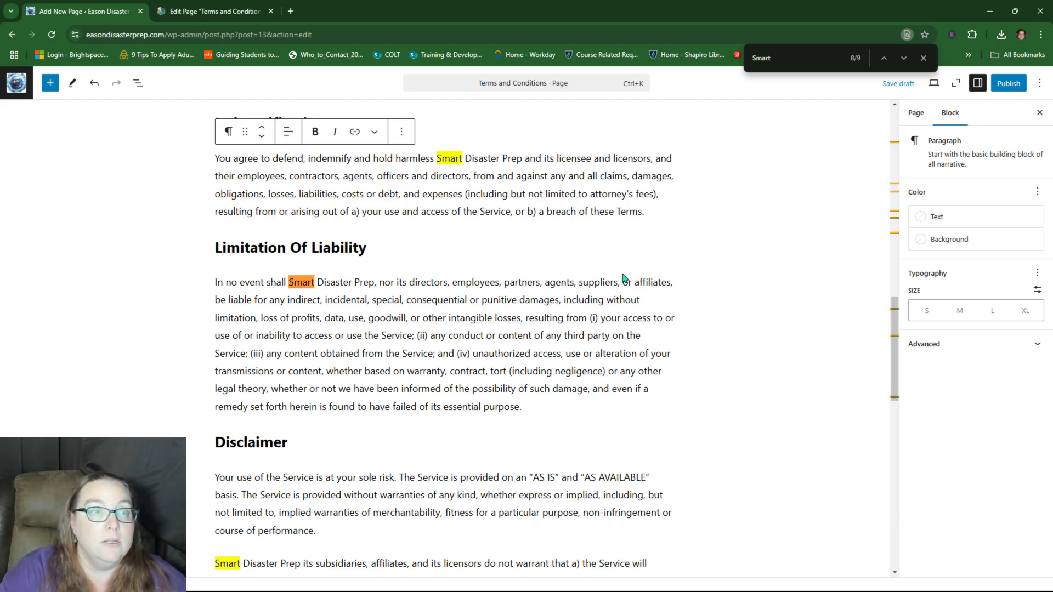
{"action": "scroll", "coordinate": [623, 276], "scroll_direction": "up", "scroll_amount": 15}
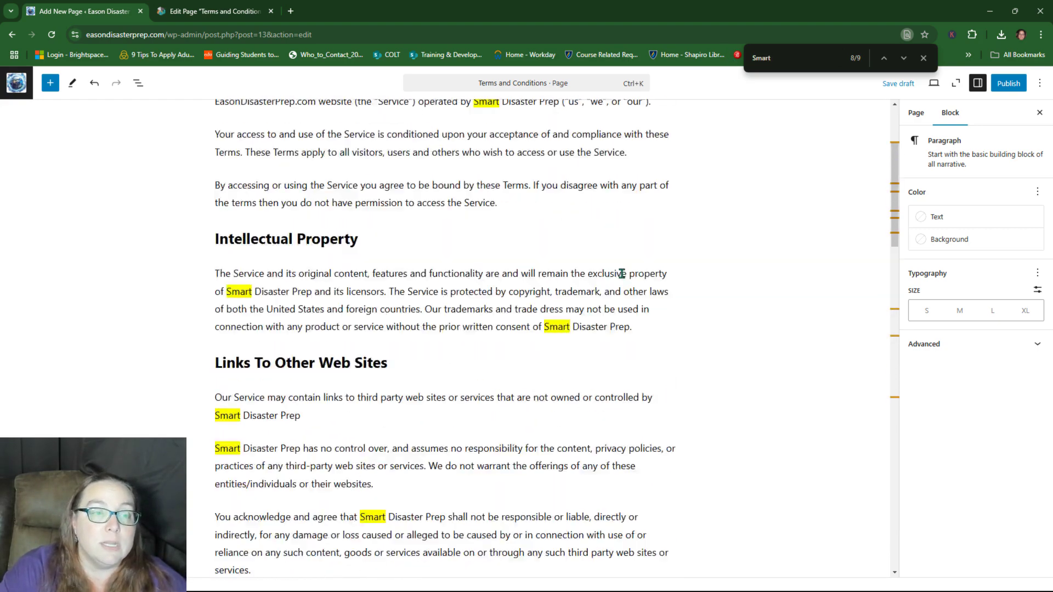
{"action": "left_click", "coordinate": [491, 259]}
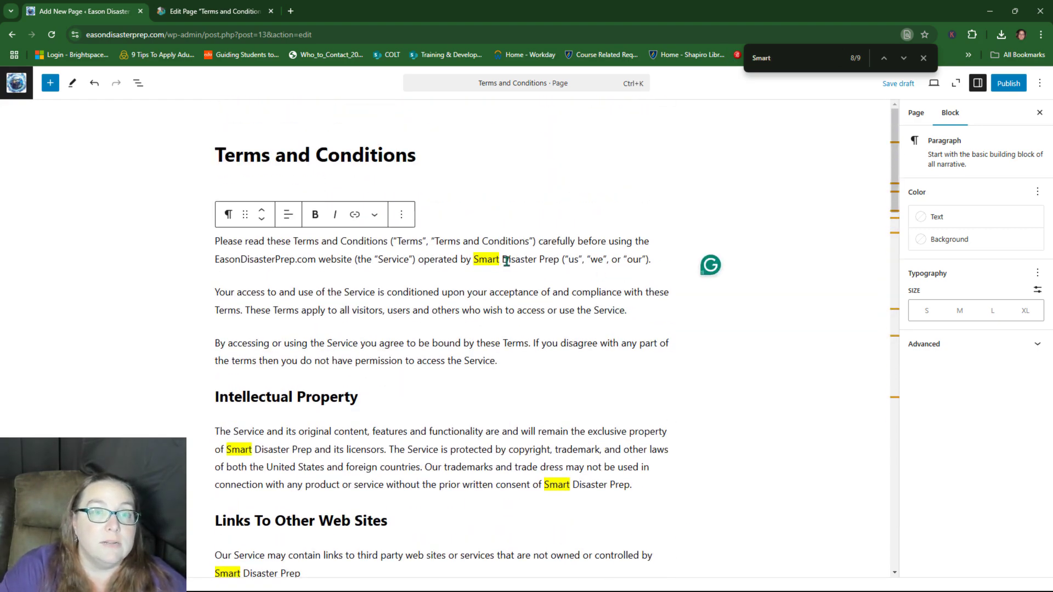
{"action": "left_click_drag", "start_coordinate": [501, 259], "coordinate": [472, 260]}
{"action": "type", "text": "Eason"}
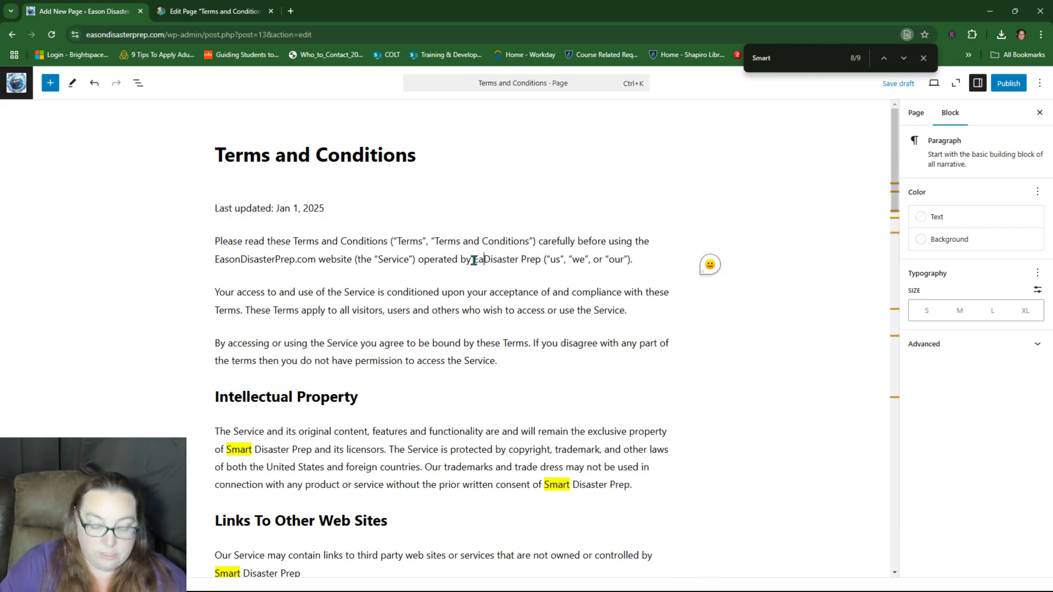
{"action": "scroll", "coordinate": [280, 333], "scroll_direction": "down", "scroll_amount": 1}
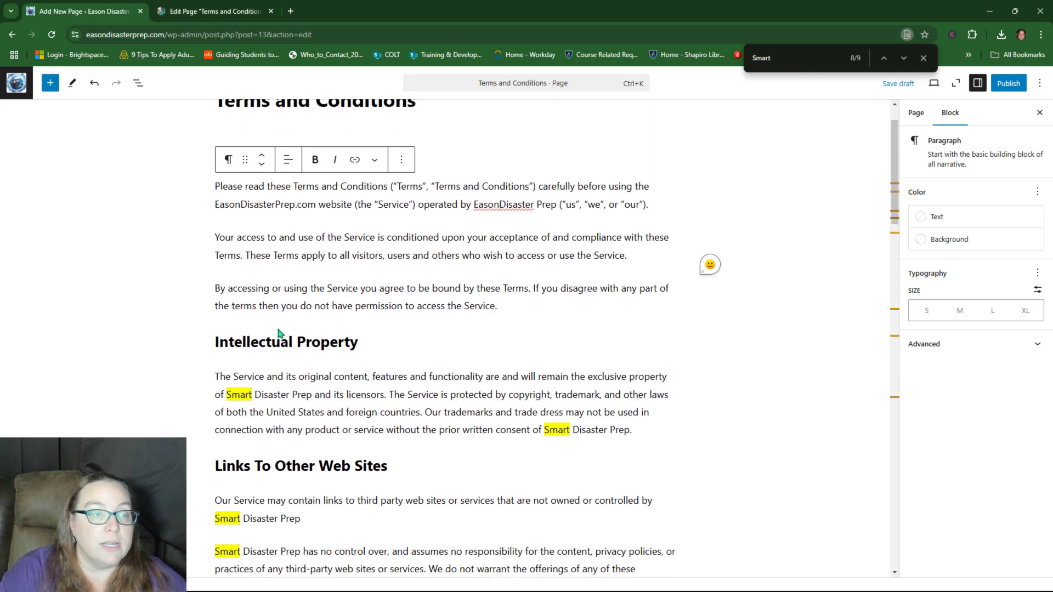
{"action": "left_click_drag", "start_coordinate": [254, 394], "coordinate": [228, 395]}
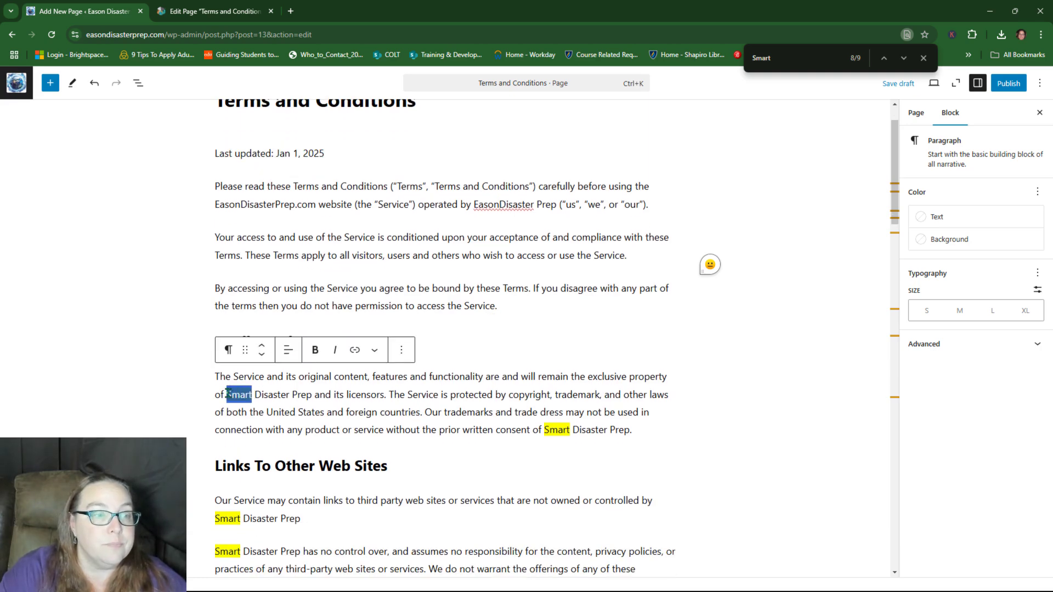
{"action": "type", "text": "Eason"}
{"action": "scroll", "coordinate": [566, 295], "scroll_direction": "down", "scroll_amount": 2}
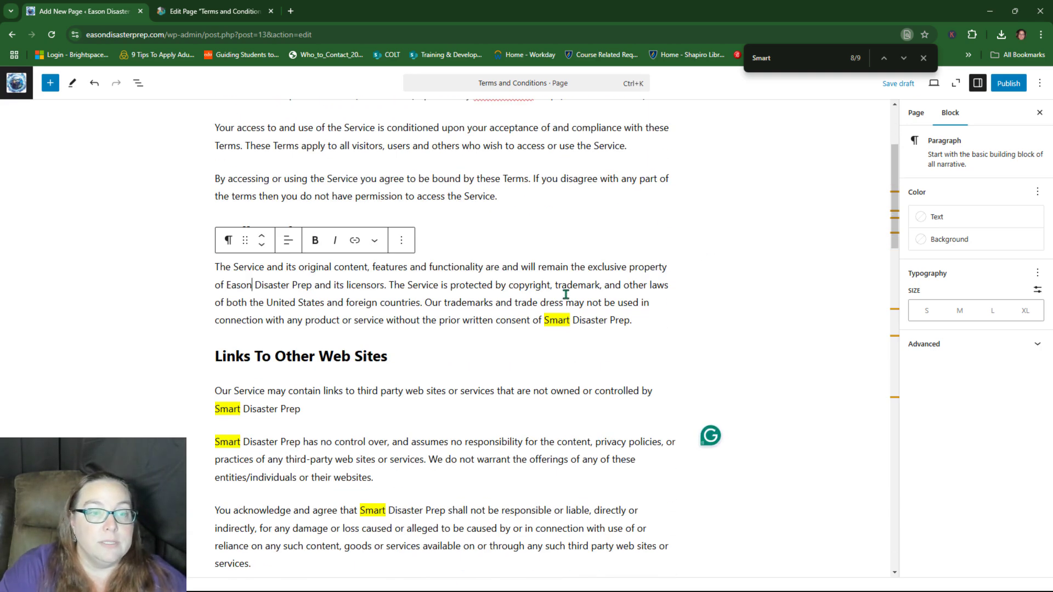
{"action": "left_click_drag", "start_coordinate": [571, 320], "coordinate": [541, 320]}
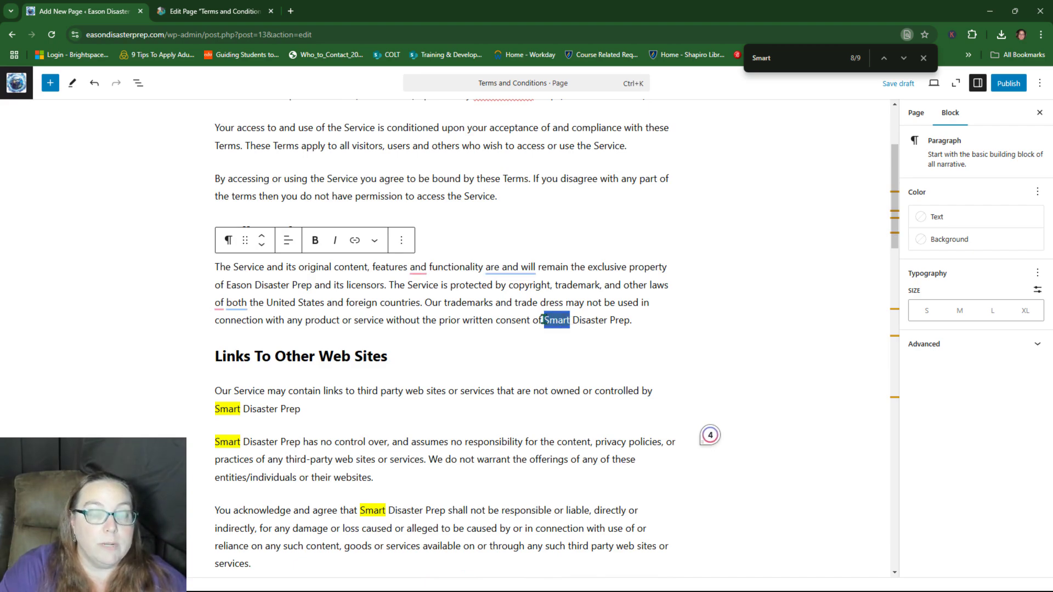
{"action": "type", "text": "Eason"}
Step: Change the remaining 'Smart' mentions to 'Eason', including Indemnification, Limitation of Liability and Disclaimer
{"action": "scroll", "coordinate": [543, 326], "scroll_direction": "down", "scroll_amount": 1}
{"action": "scroll", "coordinate": [543, 326], "scroll_direction": "down", "scroll_amount": 2}
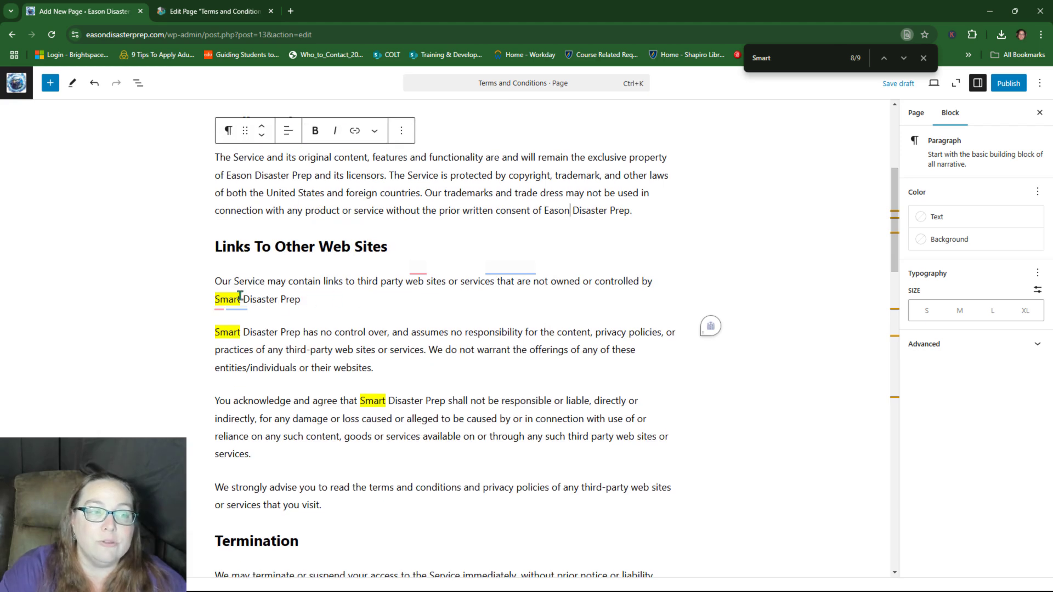
{"action": "left_click_drag", "start_coordinate": [241, 298], "coordinate": [214, 298]}
{"action": "type", "text": "Eason"}
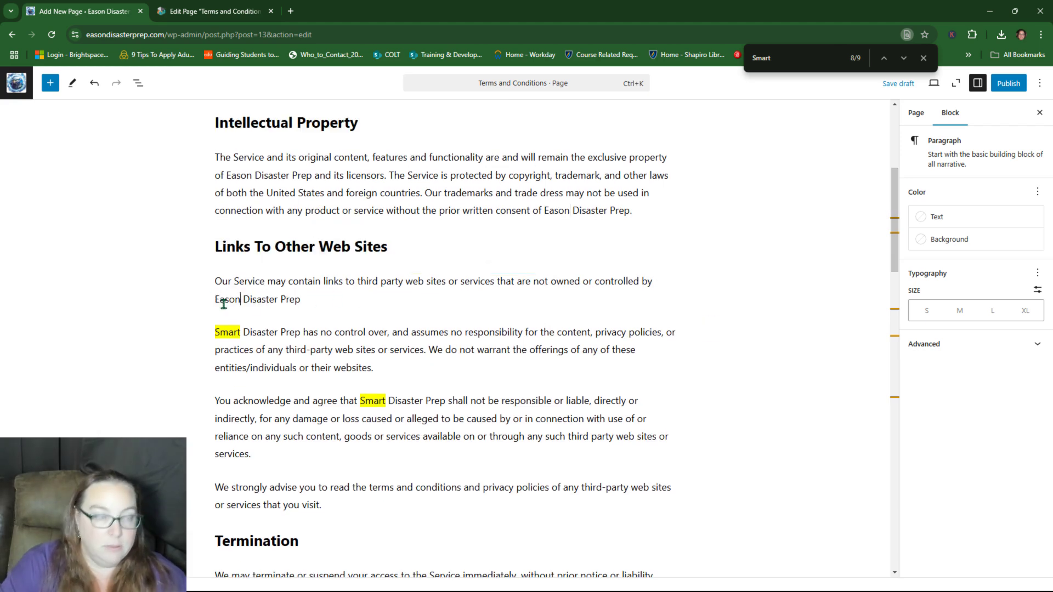
{"action": "left_click", "coordinate": [242, 332]}
{"action": "left_click_drag", "start_coordinate": [241, 333], "coordinate": [215, 332]}
{"action": "type", "text": "Eason"}
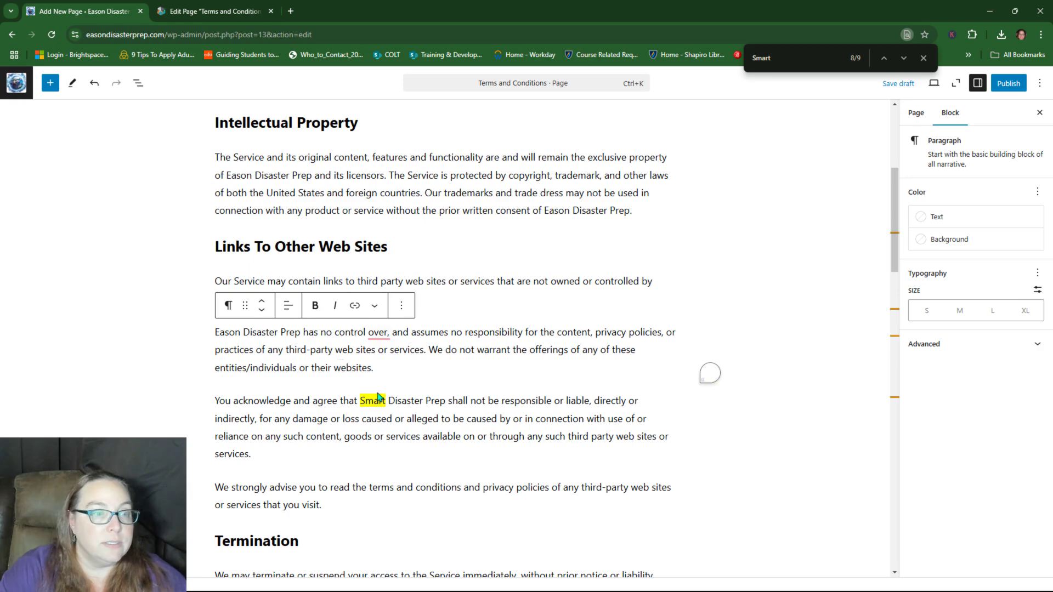
{"action": "left_click_drag", "start_coordinate": [386, 401], "coordinate": [360, 400]}
{"action": "type", "text": "Eason"}
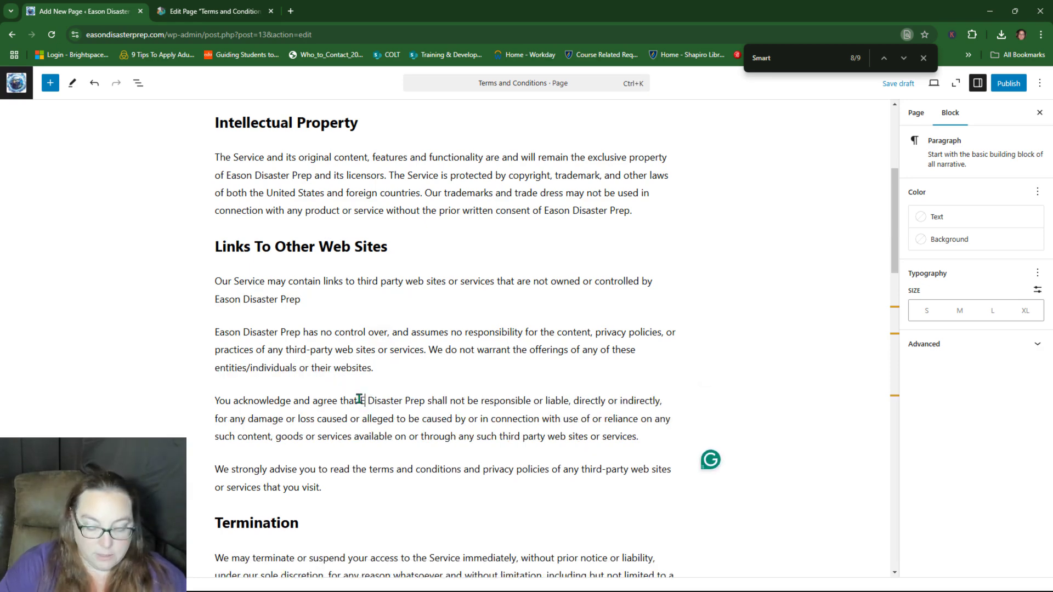
{"action": "scroll", "coordinate": [539, 328], "scroll_direction": "down", "scroll_amount": 3}
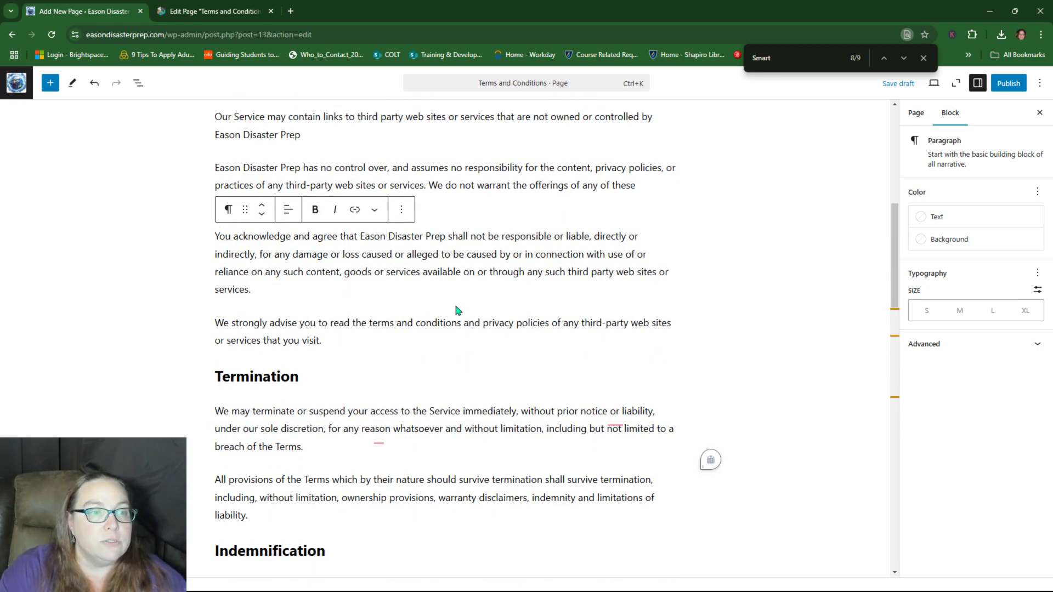
{"action": "scroll", "coordinate": [406, 362], "scroll_direction": "down", "scroll_amount": 6}
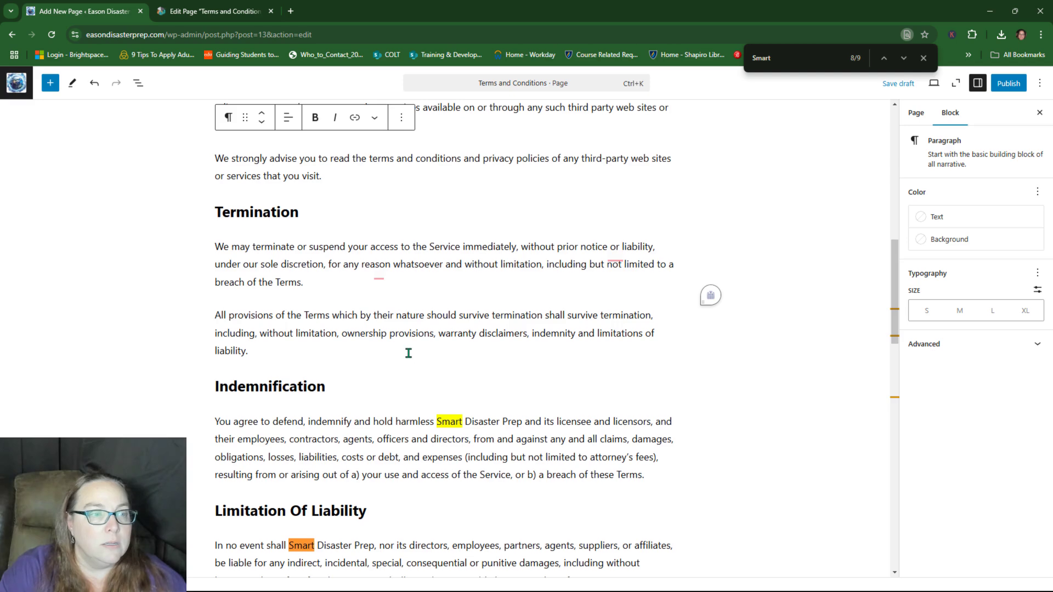
{"action": "left_click_drag", "start_coordinate": [463, 257], "coordinate": [436, 257]}
{"action": "type", "text": "Eason"}
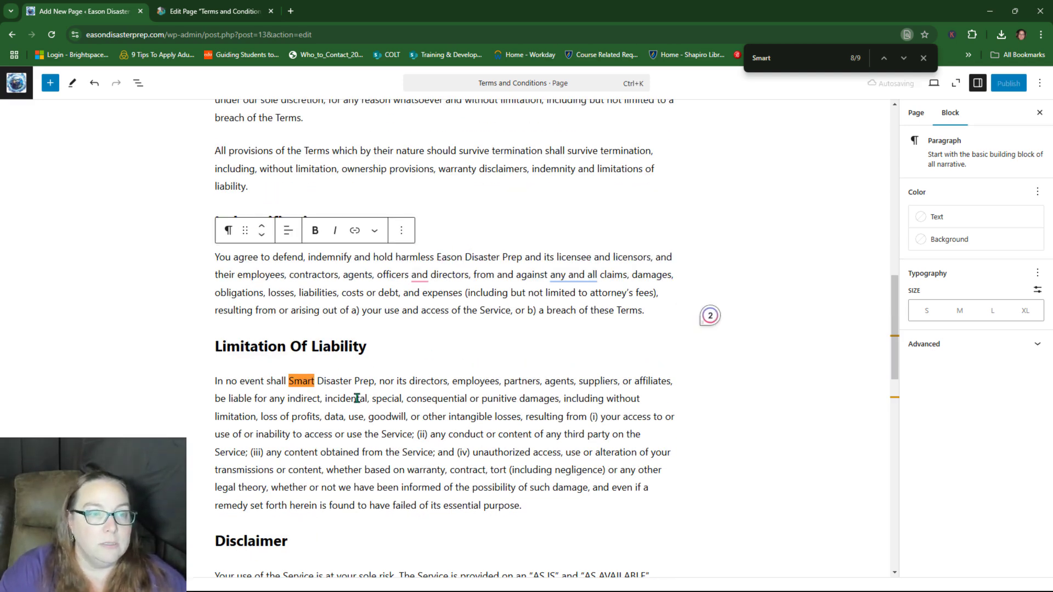
{"action": "left_click_drag", "start_coordinate": [314, 381], "coordinate": [290, 380]}
{"action": "type", "text": "Eason"}
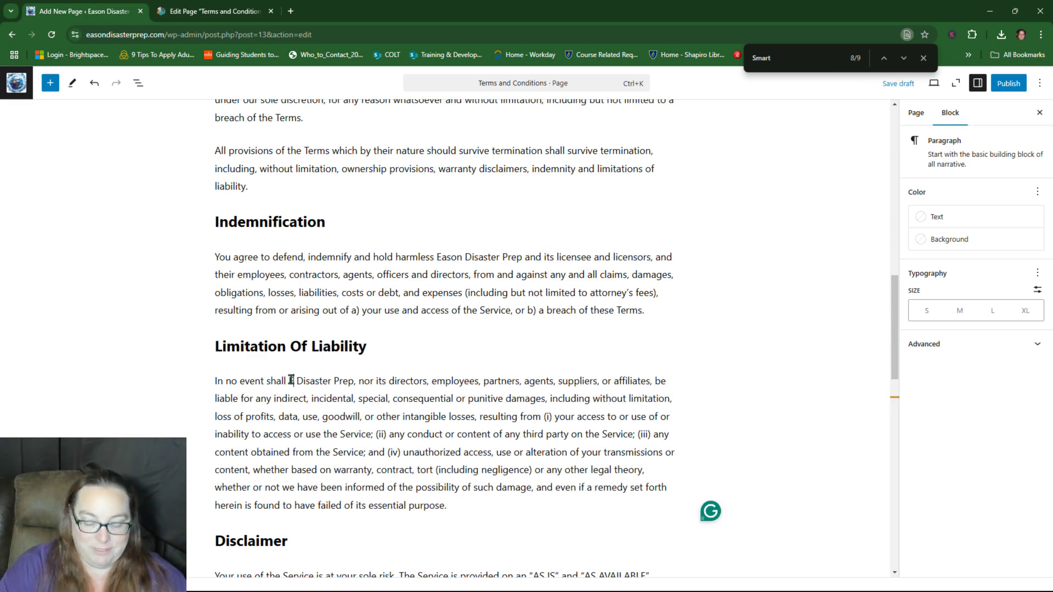
{"action": "scroll", "coordinate": [419, 361], "scroll_direction": "down", "scroll_amount": 3}
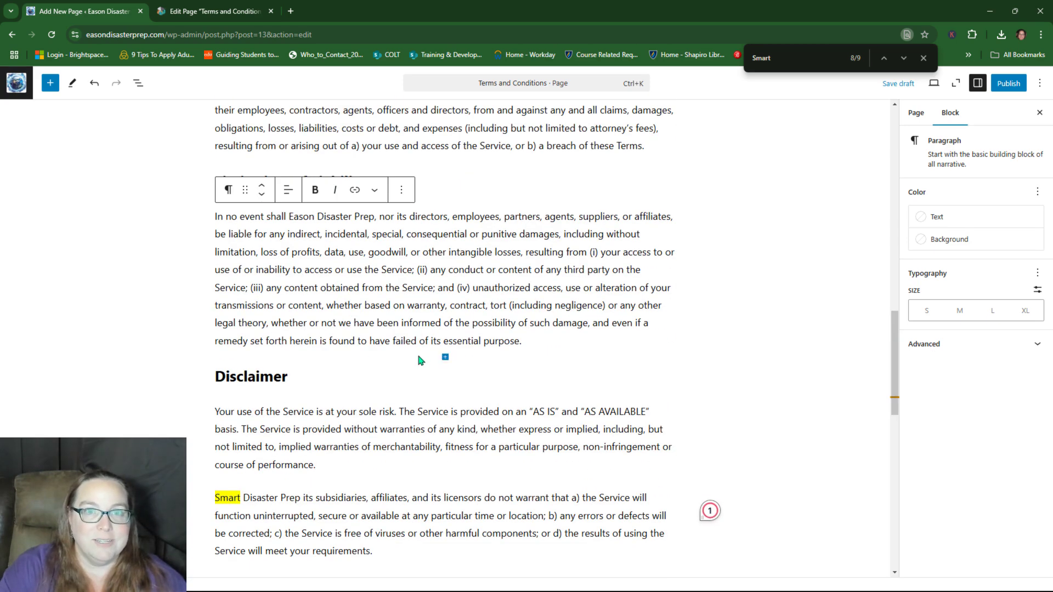
{"action": "left_click_drag", "start_coordinate": [242, 497], "coordinate": [215, 498]}
{"action": "type", "text": "Eason"}
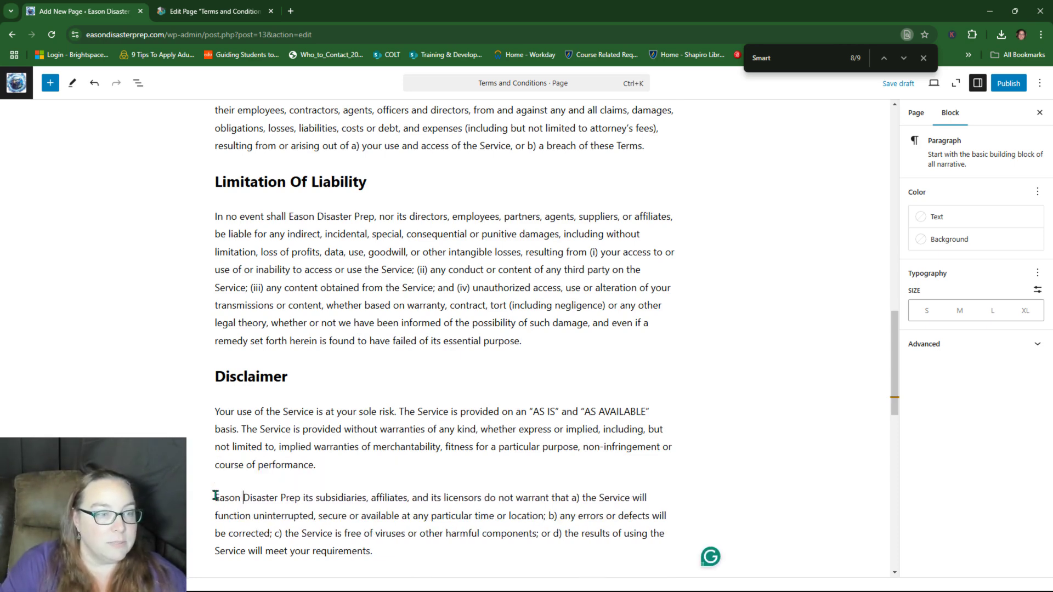
{"action": "left_click", "coordinate": [809, 60]}
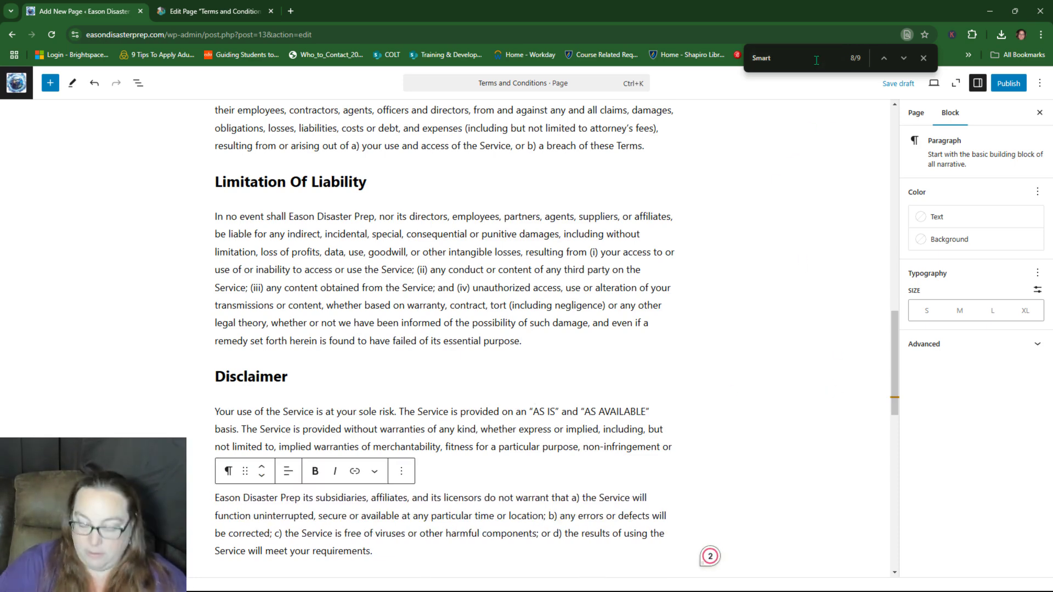
{"action": "left_click", "coordinate": [923, 59]}
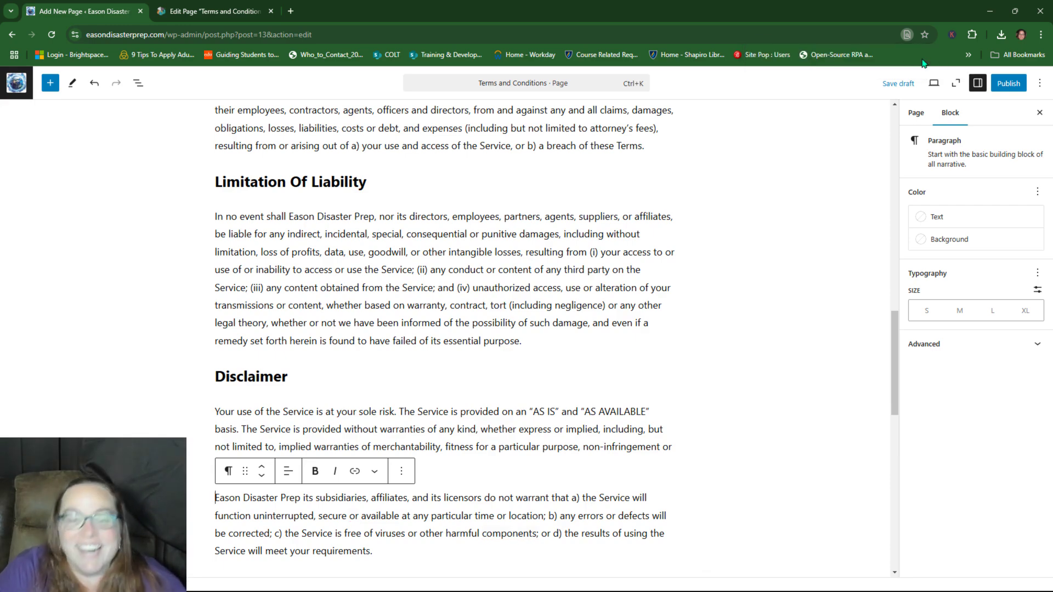
{"action": "scroll", "coordinate": [553, 248], "scroll_direction": "up", "scroll_amount": 3}
Step: Add the missing space in 'EasonDisaster' and publish the Terms and Conditions page
{"action": "scroll", "coordinate": [552, 248], "scroll_direction": "up", "scroll_amount": 14}
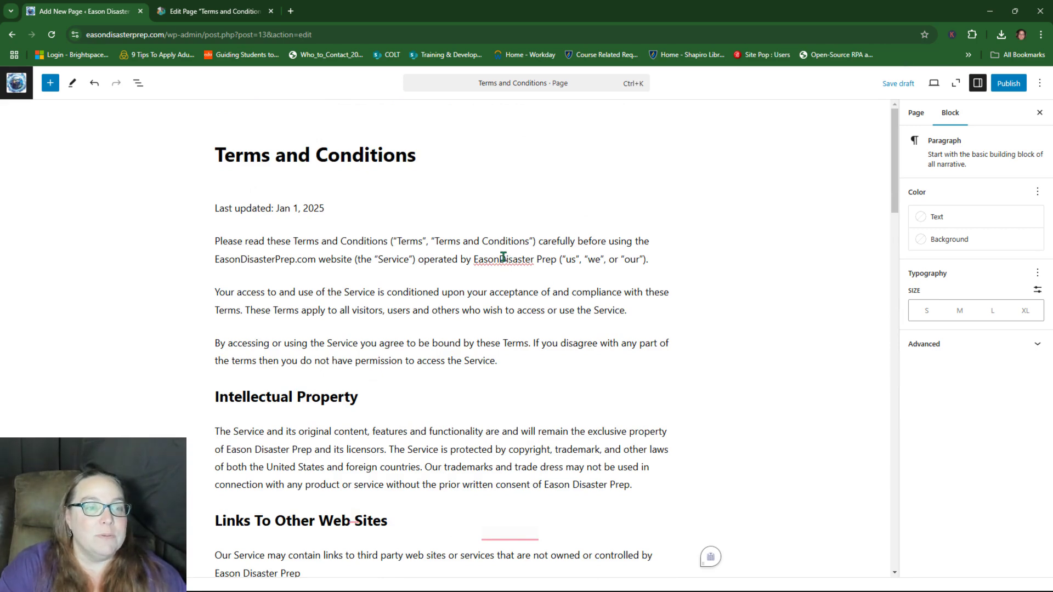
{"action": "left_click", "coordinate": [503, 259]}
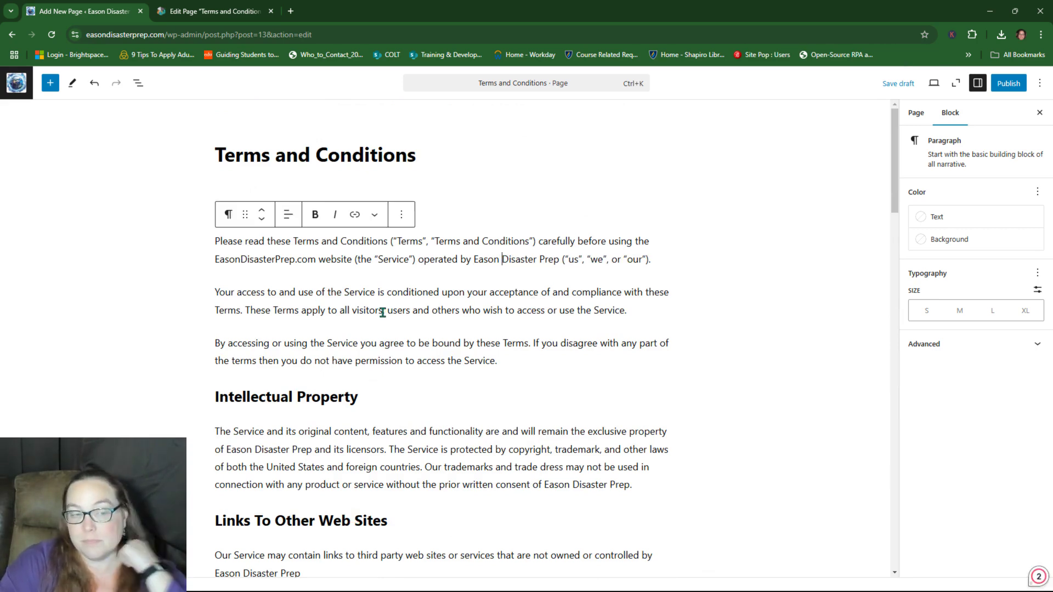
{"action": "scroll", "coordinate": [387, 312], "scroll_direction": "down", "scroll_amount": 9}
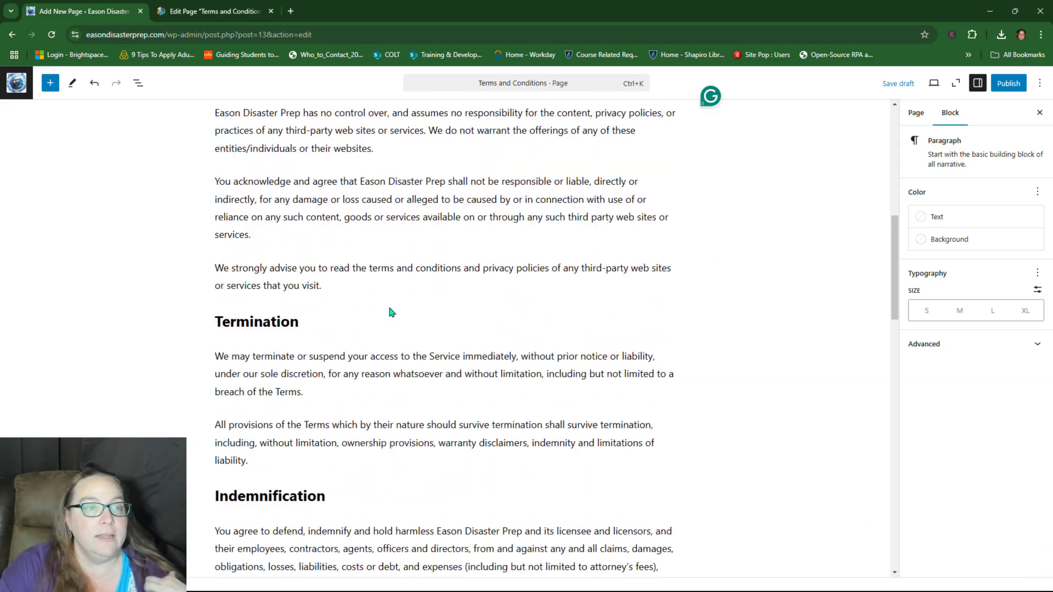
{"action": "scroll", "coordinate": [392, 312], "scroll_direction": "down", "scroll_amount": 11}
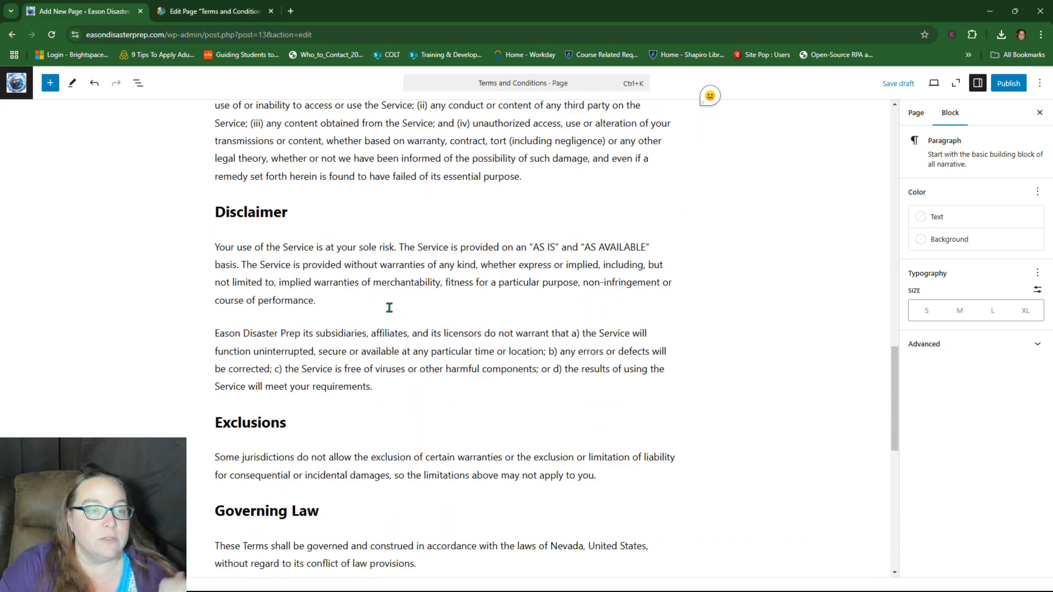
{"action": "scroll", "coordinate": [389, 307], "scroll_direction": "down", "scroll_amount": 10}
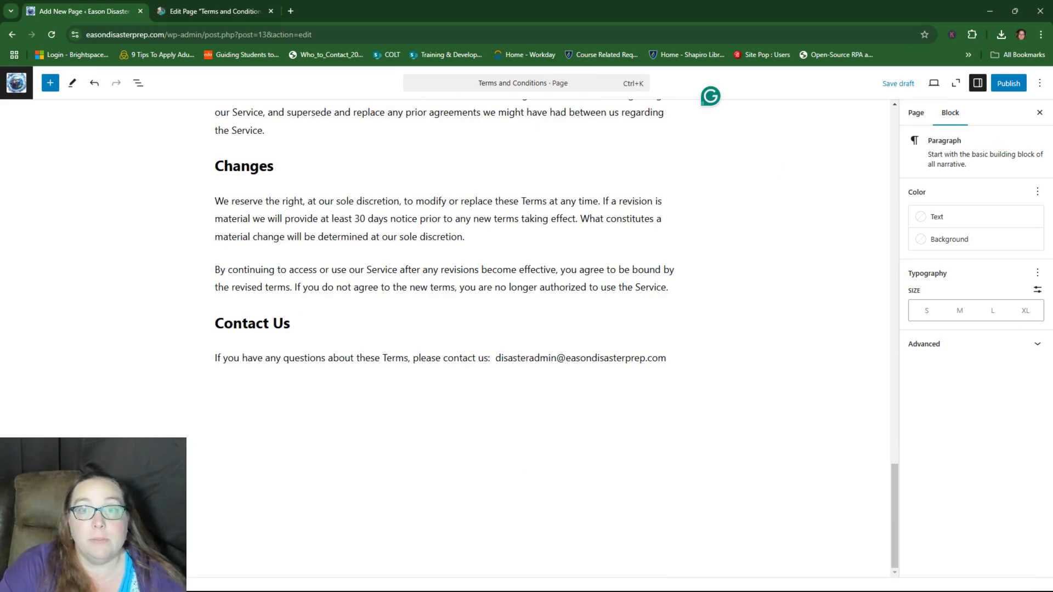
{"action": "left_click", "coordinate": [1008, 83]}
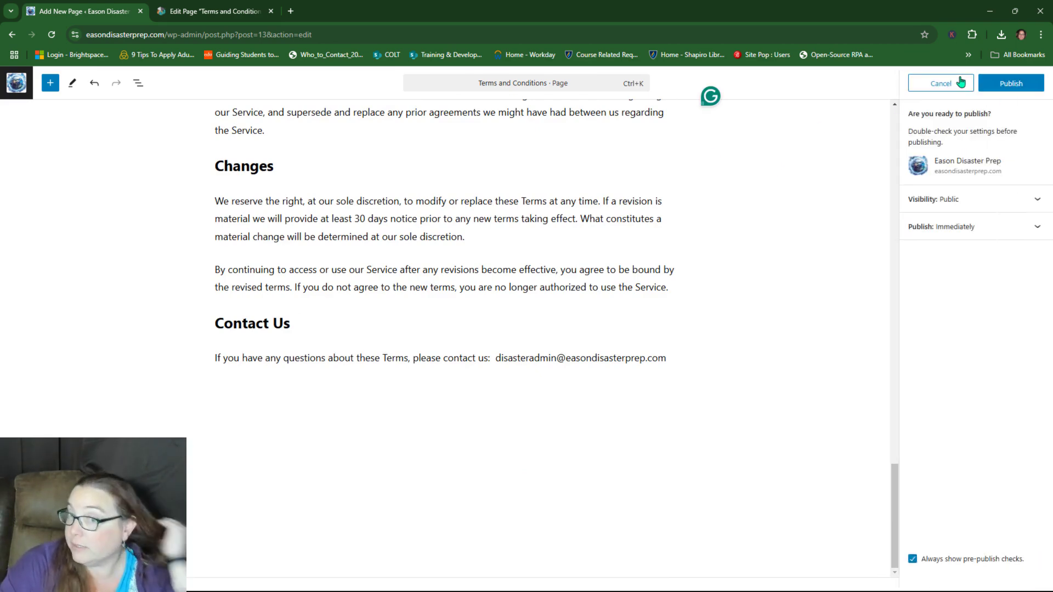
{"action": "left_click", "coordinate": [1011, 83]}
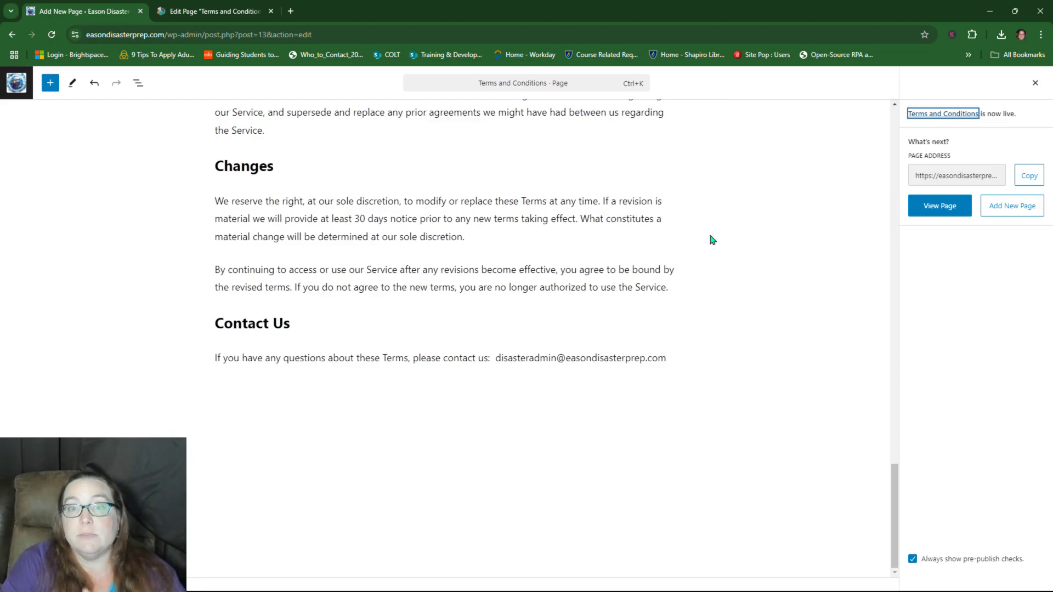
Step: Review the live Terms and Conditions page up to its title, then go back to the editor
{"action": "left_click", "coordinate": [968, 203]}
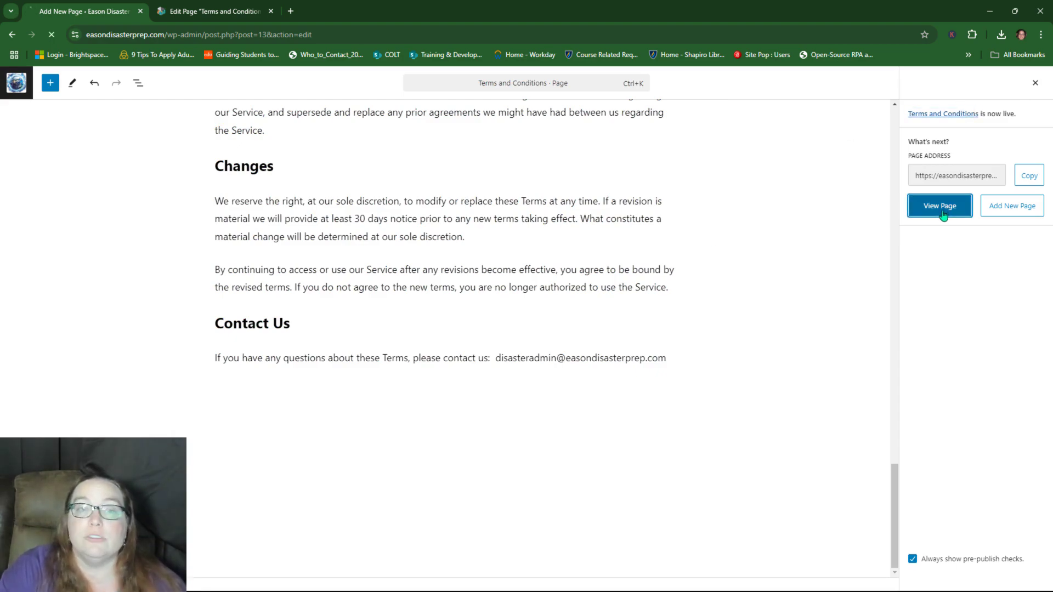
{"action": "scroll", "coordinate": [278, 323], "scroll_direction": "down", "scroll_amount": 5}
{"action": "scroll", "coordinate": [278, 323], "scroll_direction": "down", "scroll_amount": 20}
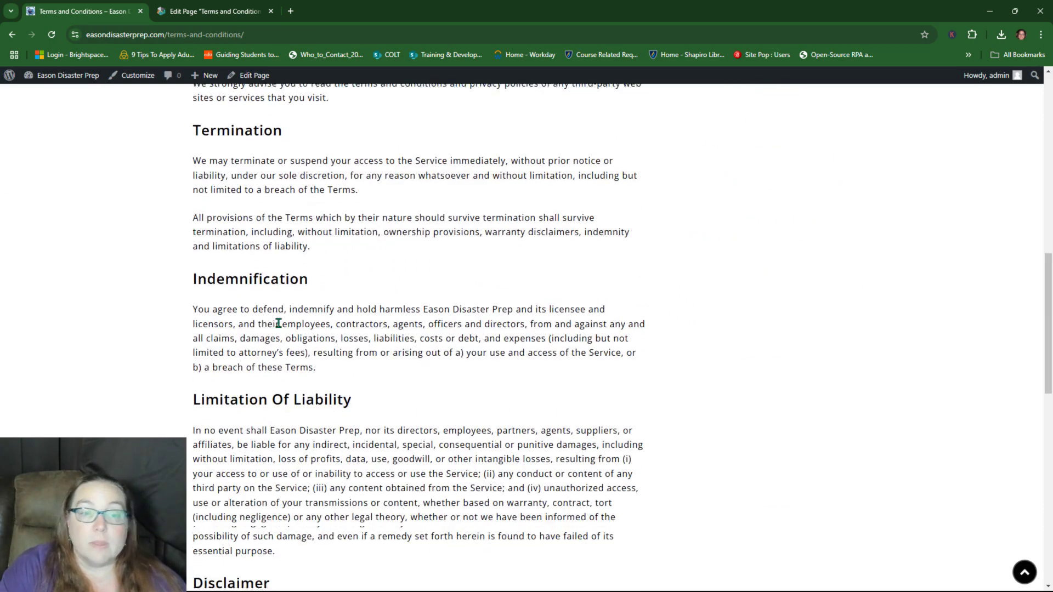
{"action": "scroll", "coordinate": [278, 325], "scroll_direction": "up", "scroll_amount": 20}
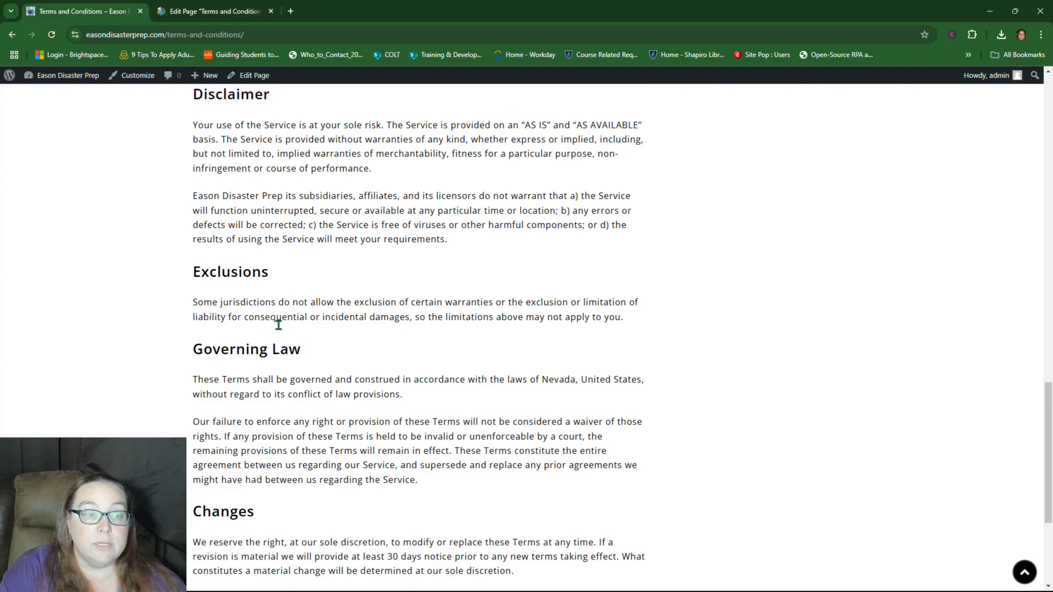
{"action": "scroll", "coordinate": [278, 328], "scroll_direction": "down", "scroll_amount": 15}
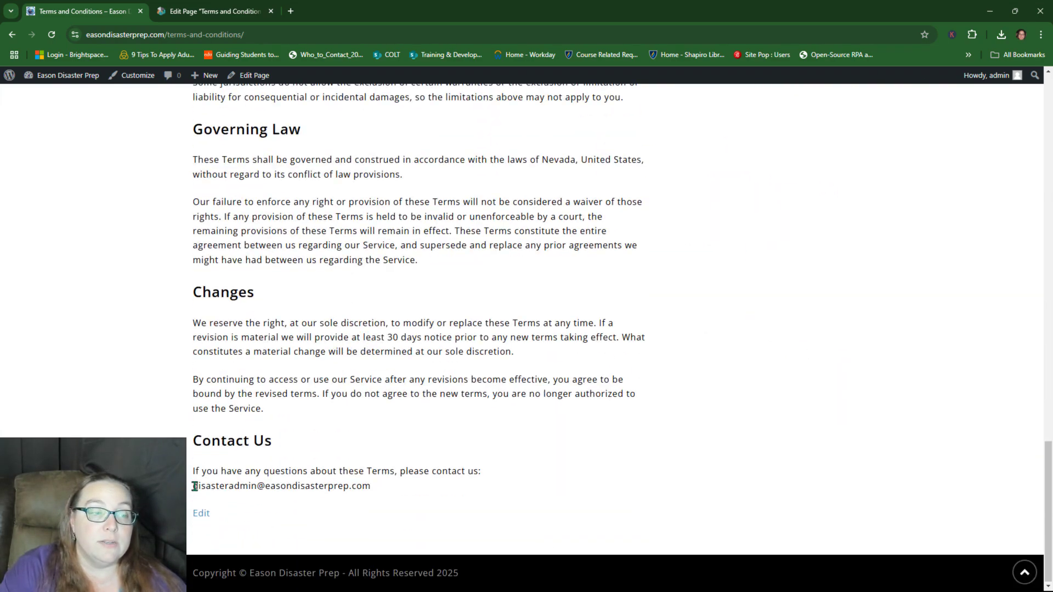
{"action": "left_click_drag", "start_coordinate": [195, 486], "coordinate": [369, 485]}
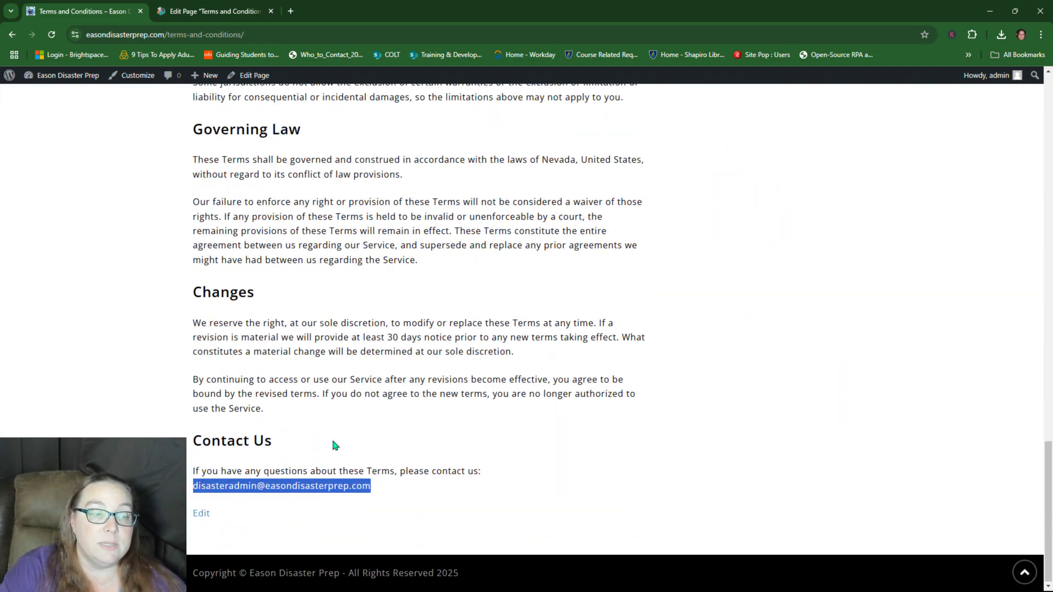
{"action": "scroll", "coordinate": [331, 437], "scroll_direction": "up", "scroll_amount": 15}
{"action": "scroll", "coordinate": [329, 484], "scroll_direction": "up", "scroll_amount": 6}
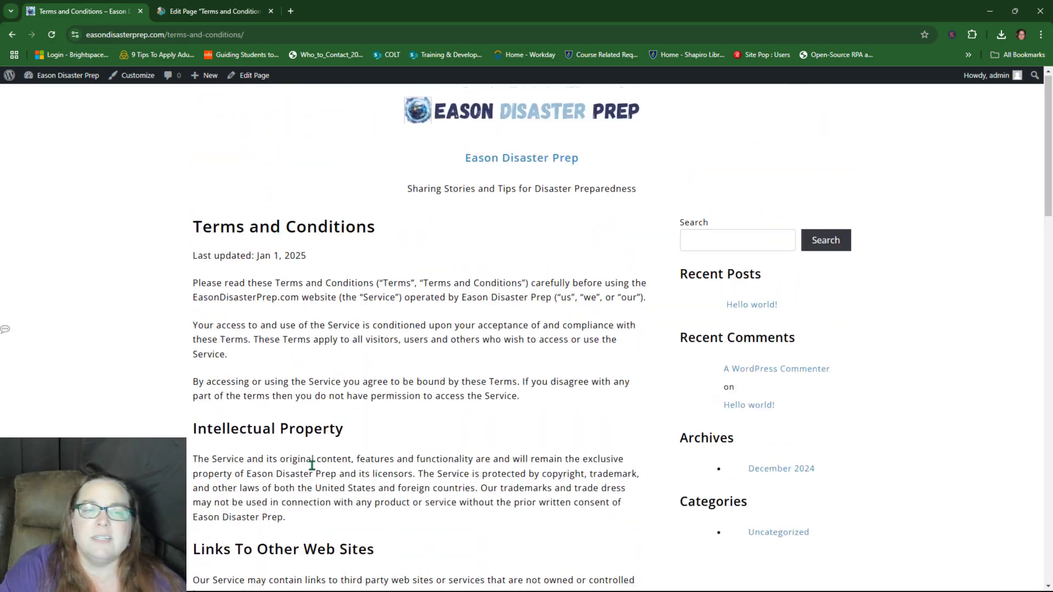
{"action": "left_click", "coordinate": [12, 34]}
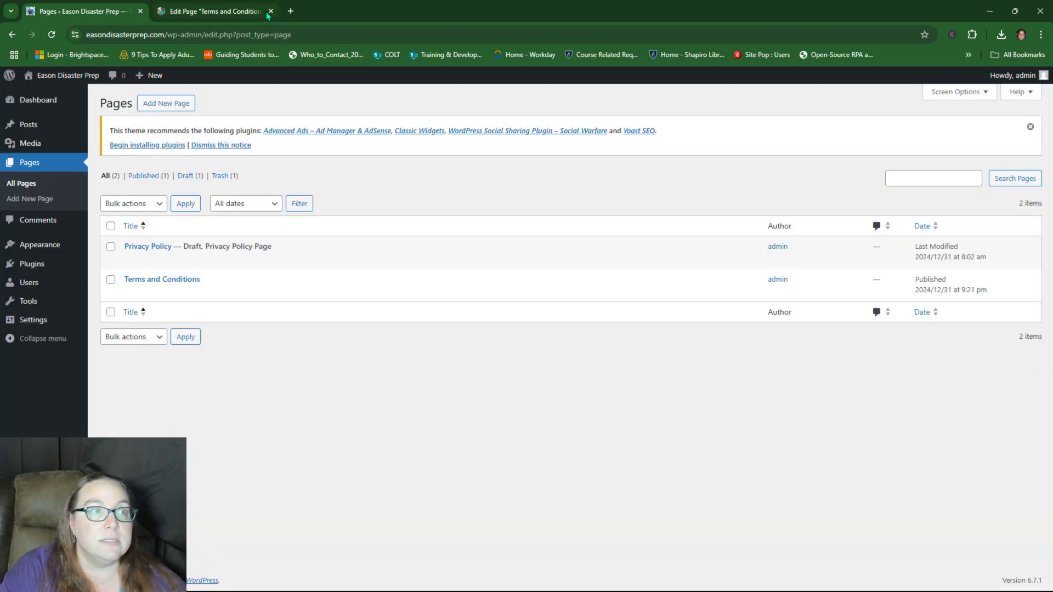
Step: Trash WordPress's default sample comment, leaving 0 comments, and go to the Posts list
{"action": "mouse_move", "coordinate": [346, 268]}
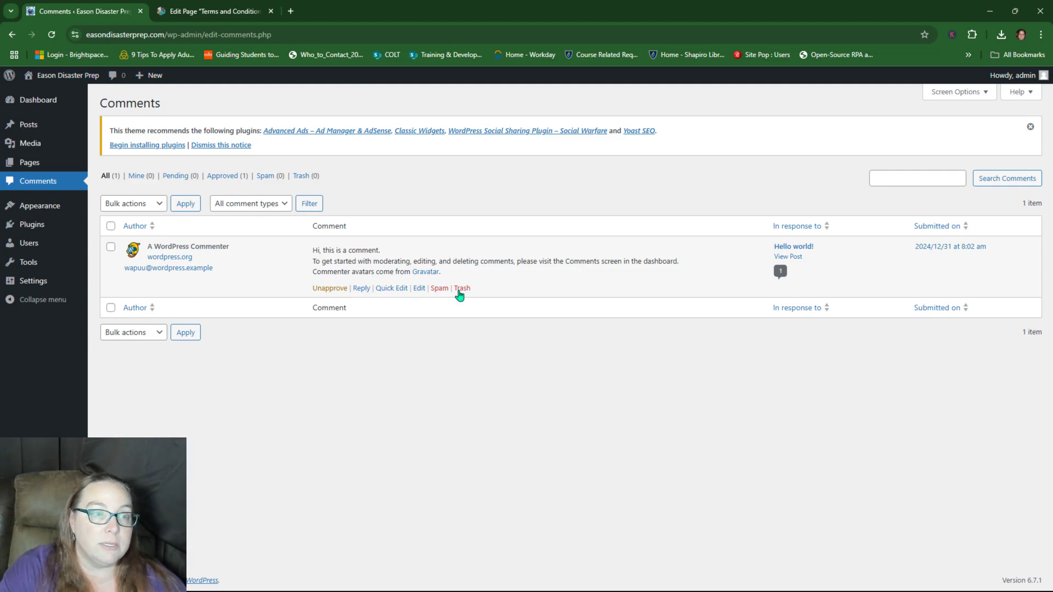
{"action": "left_click", "coordinate": [462, 289]}
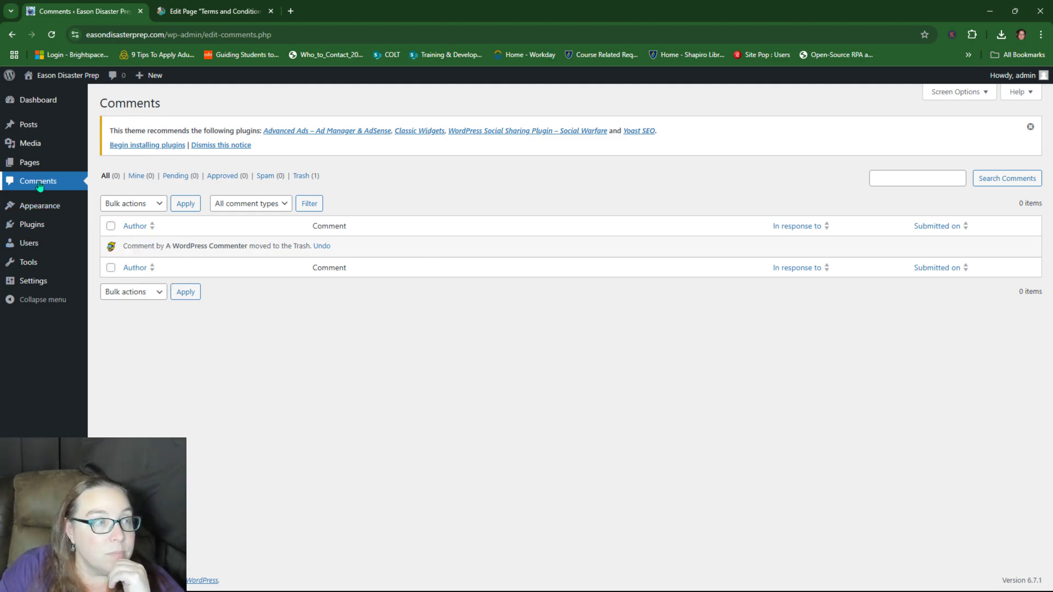
{"action": "mouse_move", "coordinate": [41, 104]}
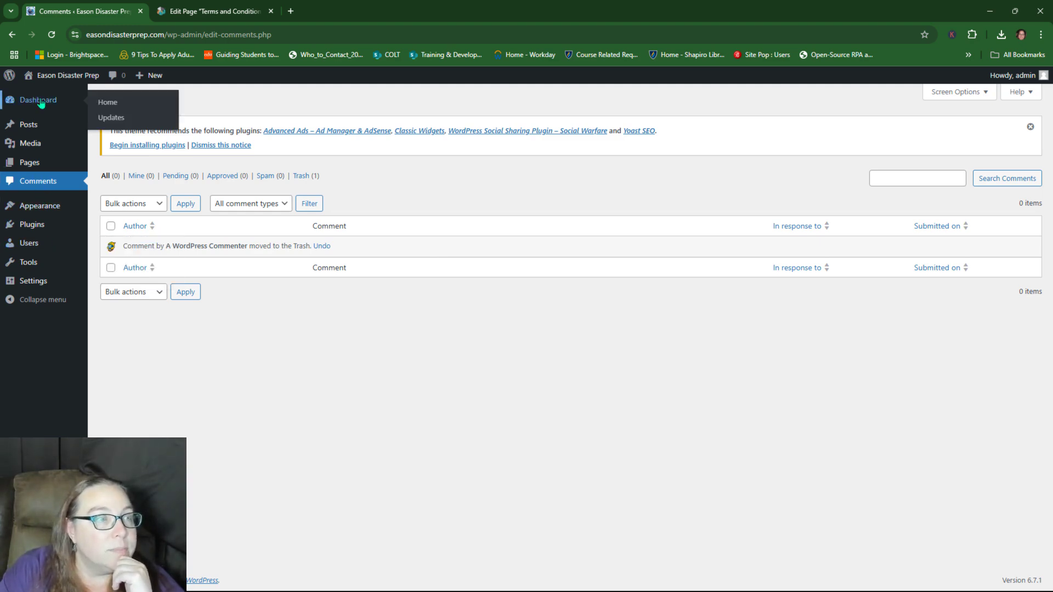
{"action": "mouse_move", "coordinate": [29, 167]}
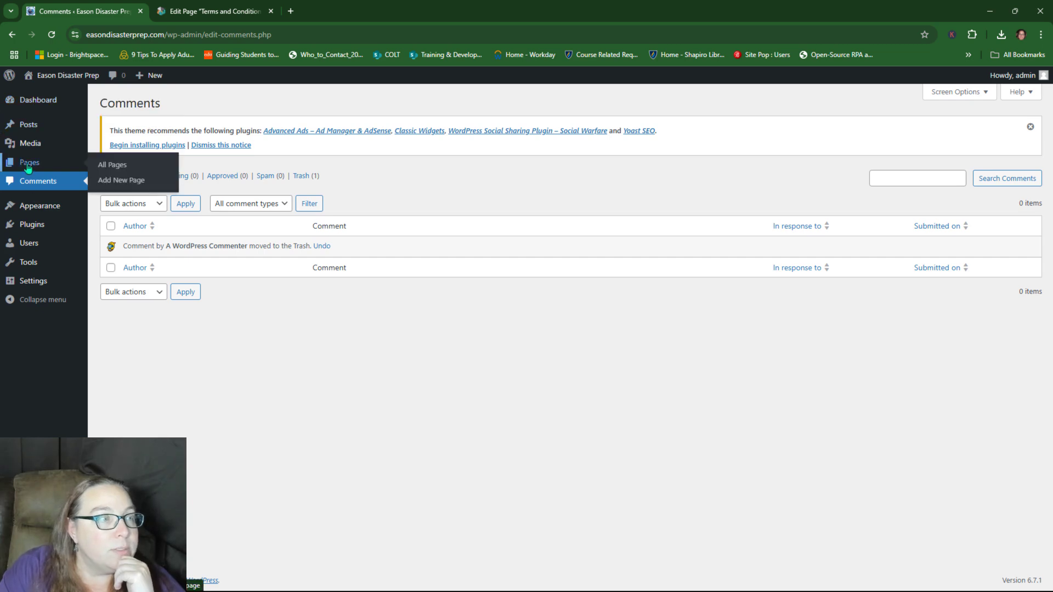
{"action": "left_click", "coordinate": [28, 124]}
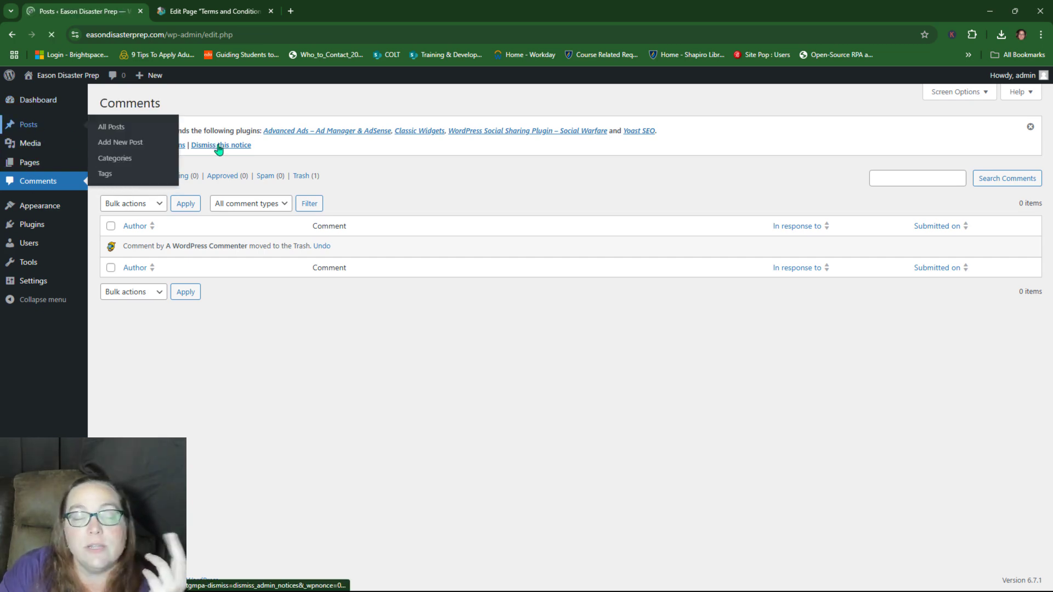
{"action": "mouse_move", "coordinate": [141, 250]}
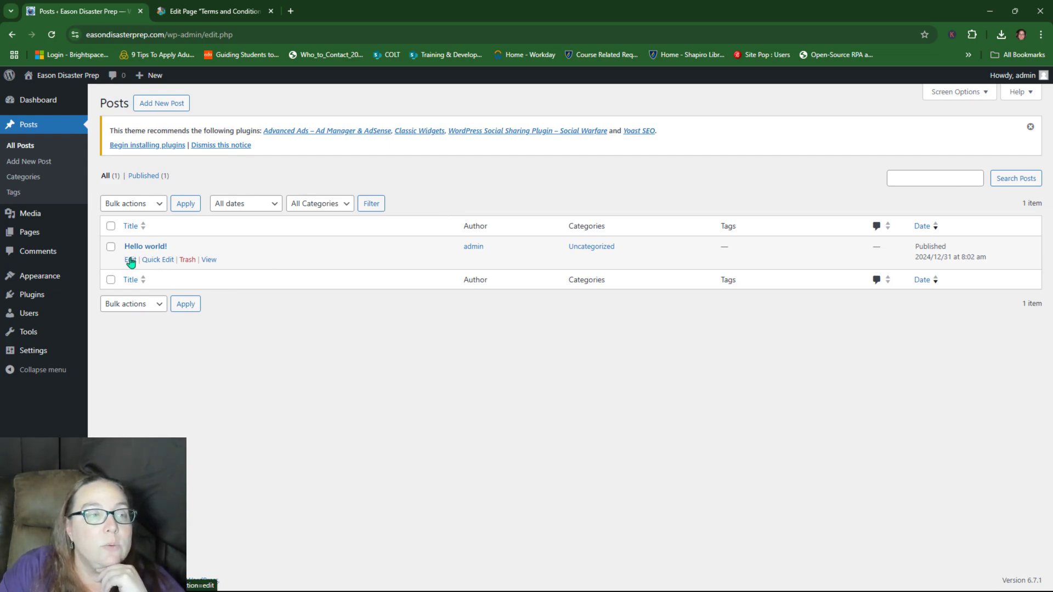
{"action": "left_click", "coordinate": [207, 261]}
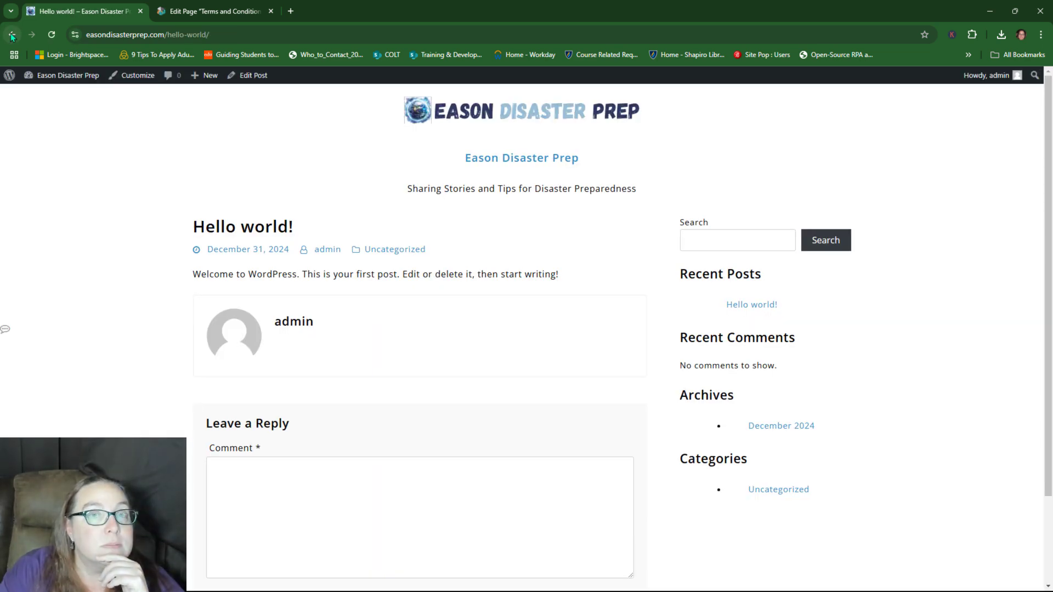
{"action": "scroll", "coordinate": [126, 212], "scroll_direction": "down", "scroll_amount": 2}
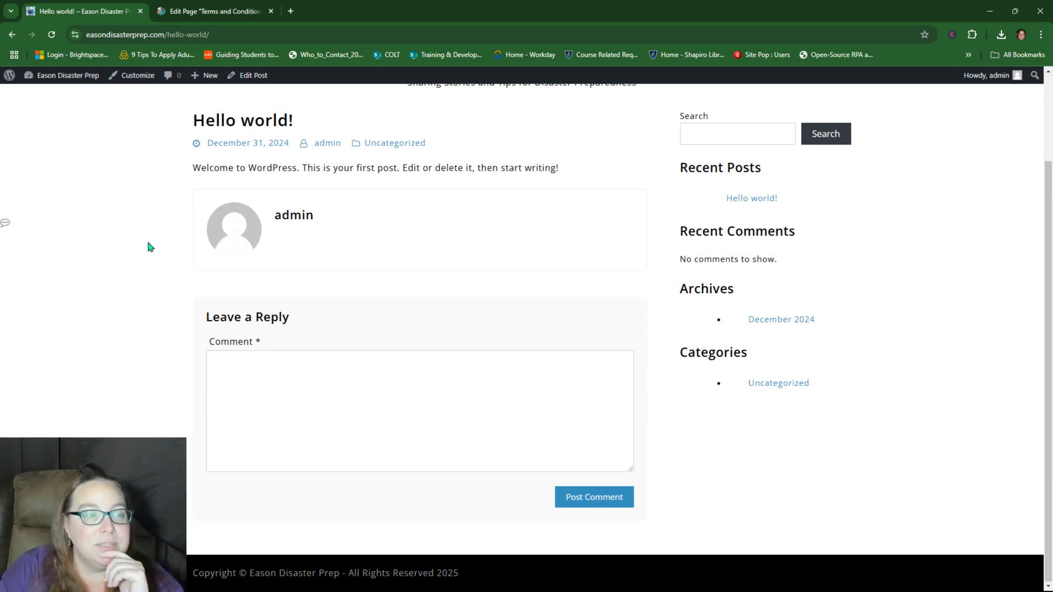
{"action": "scroll", "coordinate": [146, 242], "scroll_direction": "up", "scroll_amount": 2}
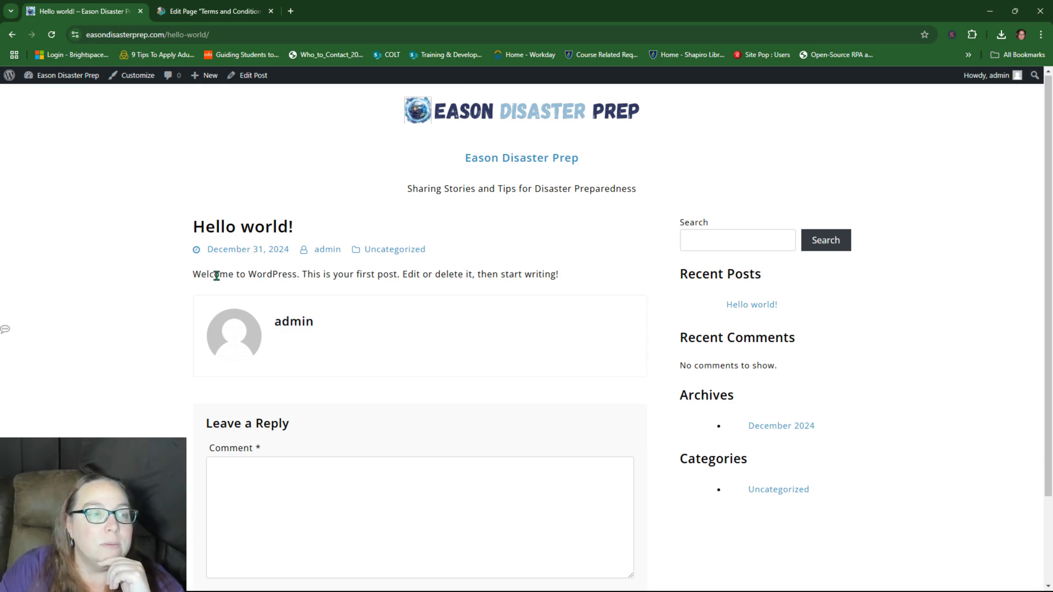
{"action": "left_click_drag", "start_coordinate": [216, 276], "coordinate": [504, 274]}
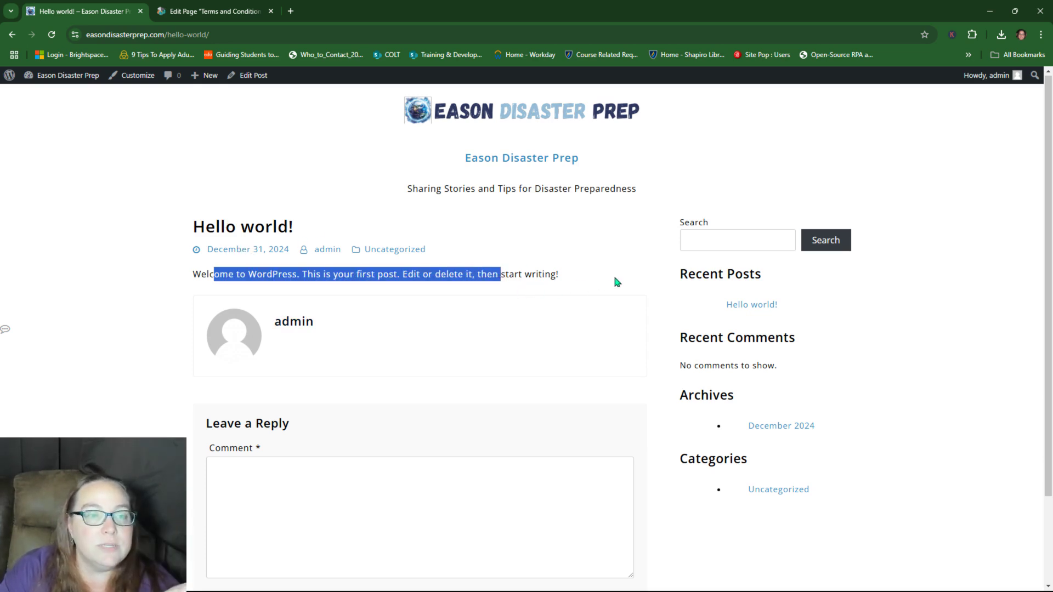
{"action": "left_click", "coordinate": [12, 34]}
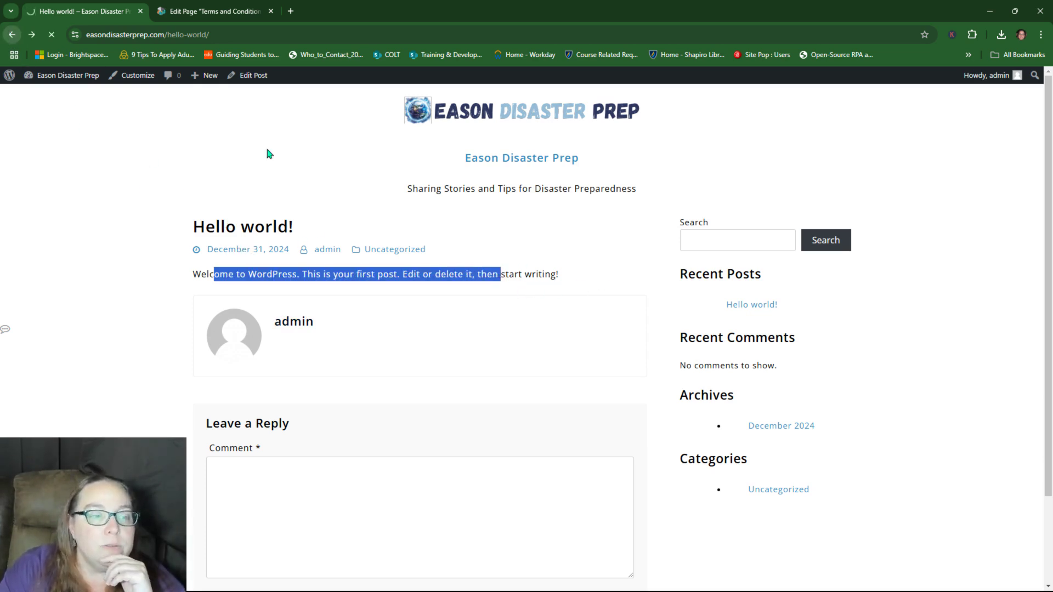
{"action": "mouse_move", "coordinate": [200, 261]}
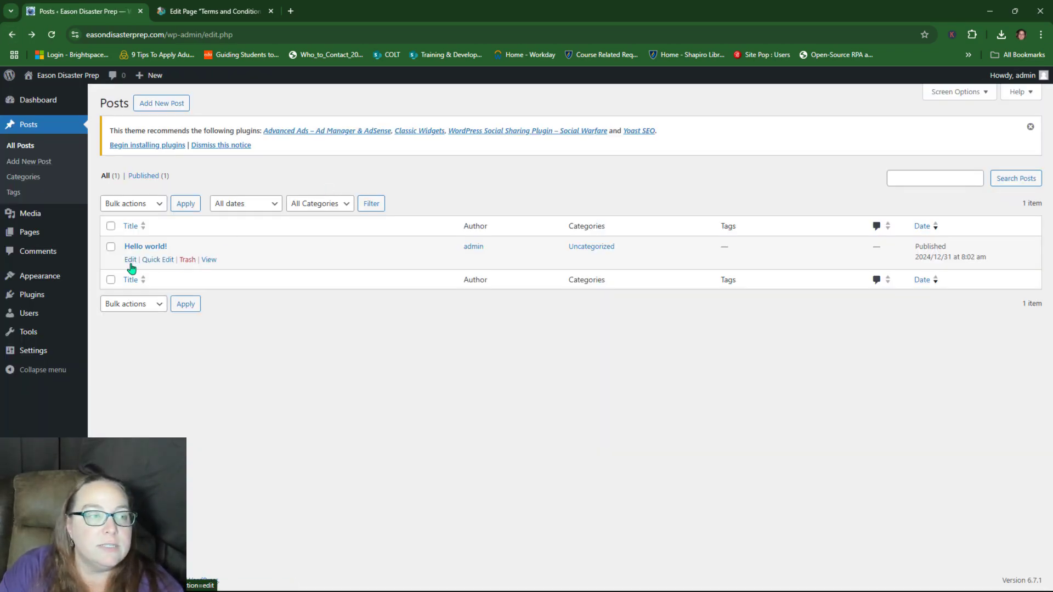
{"action": "left_click", "coordinate": [210, 259]}
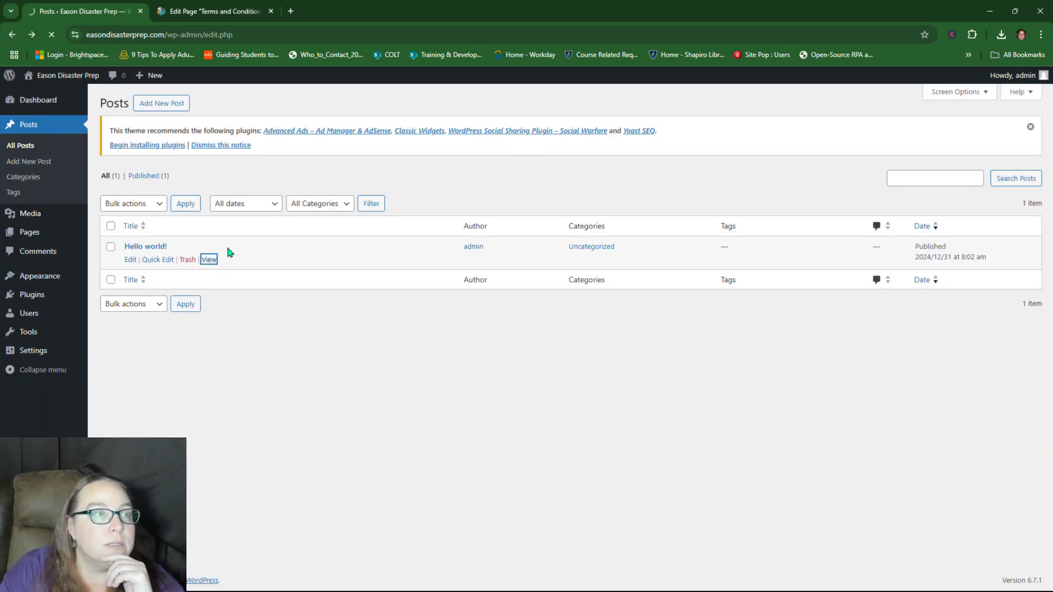
{"action": "left_click", "coordinate": [161, 34]}
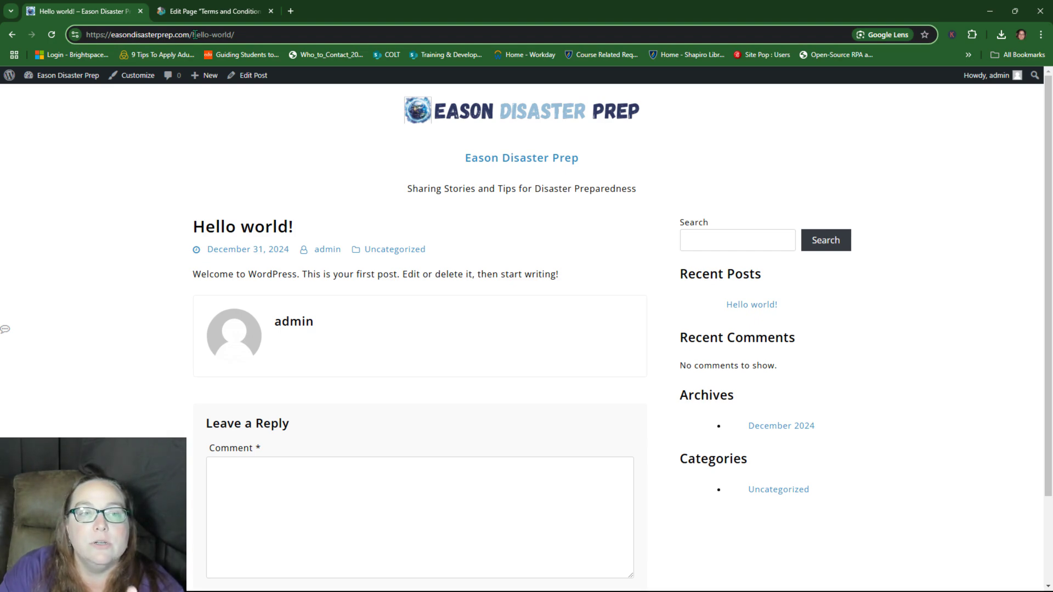
{"action": "mouse_move", "coordinate": [207, 81]}
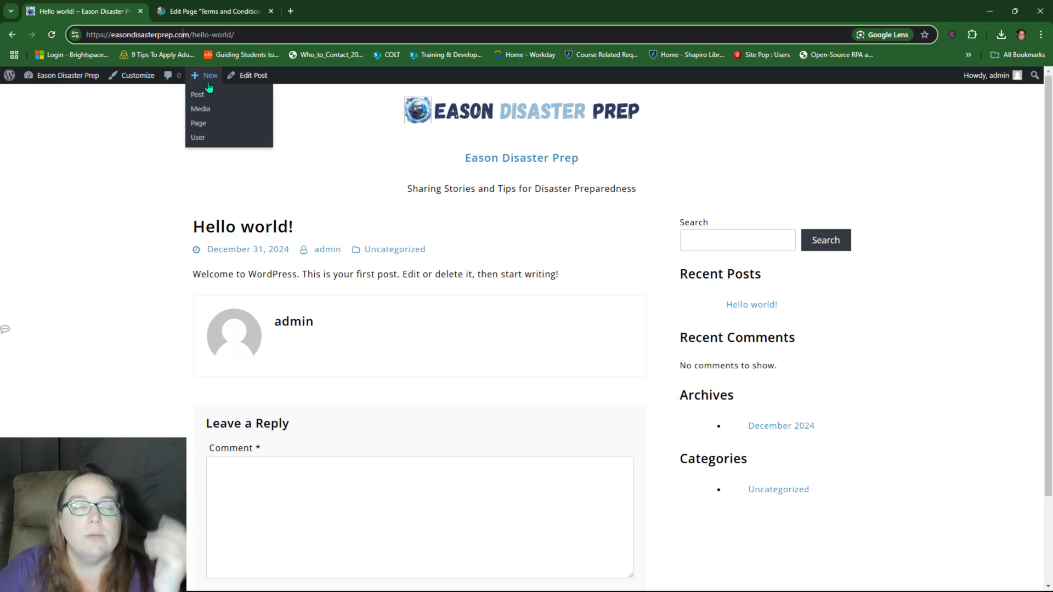
{"action": "left_click", "coordinate": [11, 34]}
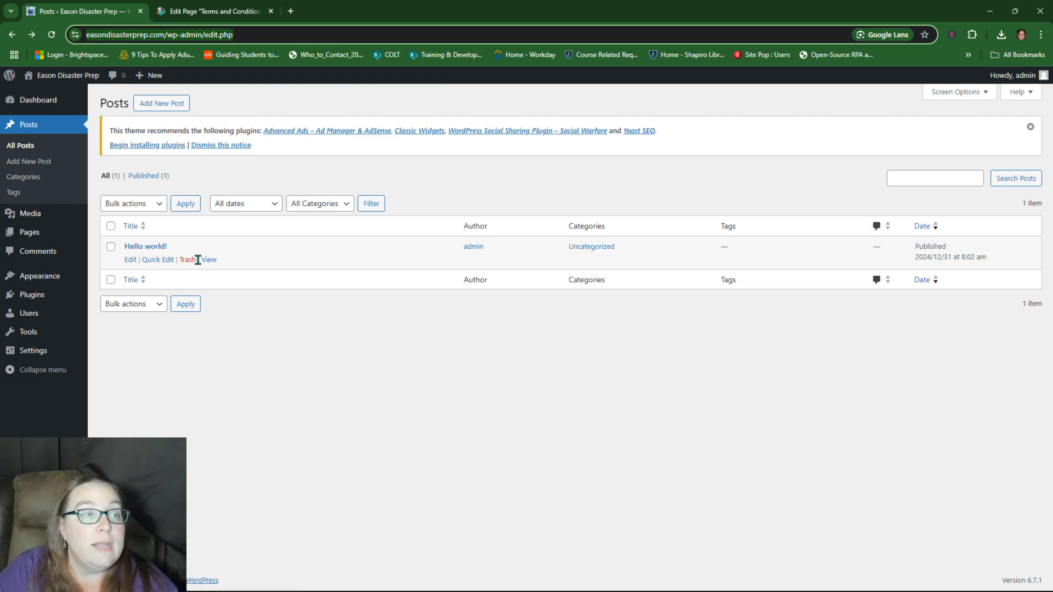
{"action": "left_click", "coordinate": [191, 264]}
Step: Trash the Hello world! post and view the Media Library's logo and favicon items
{"action": "left_click", "coordinate": [190, 264]}
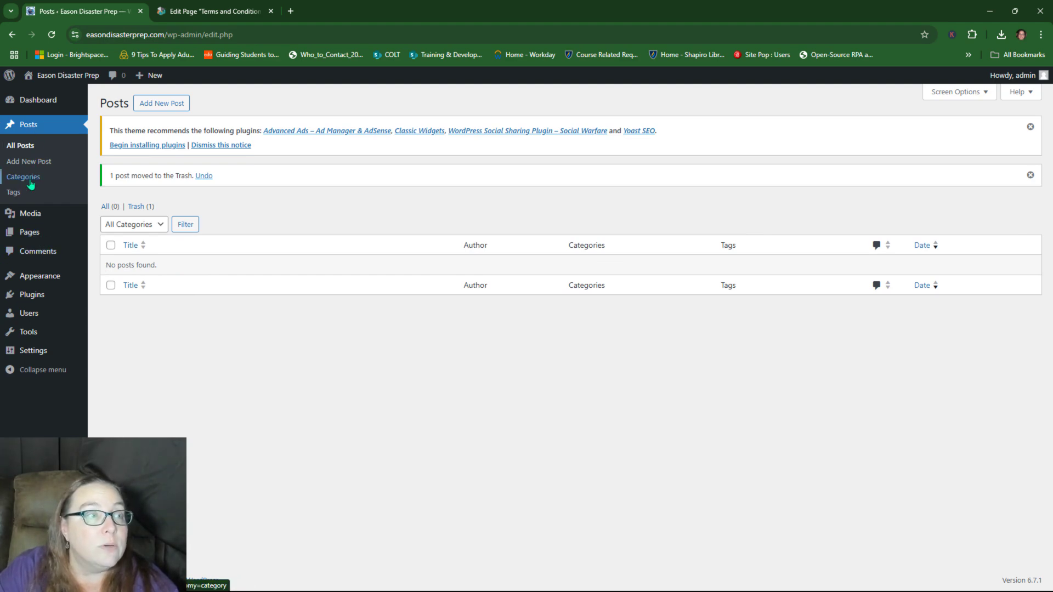
{"action": "left_click", "coordinate": [33, 216]}
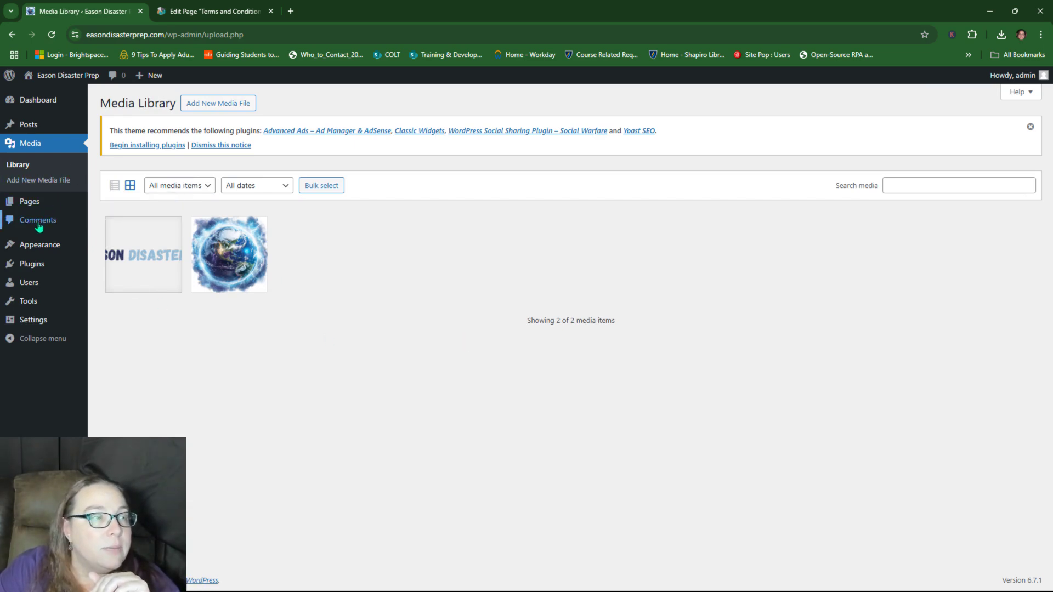
{"action": "mouse_move", "coordinate": [35, 248]}
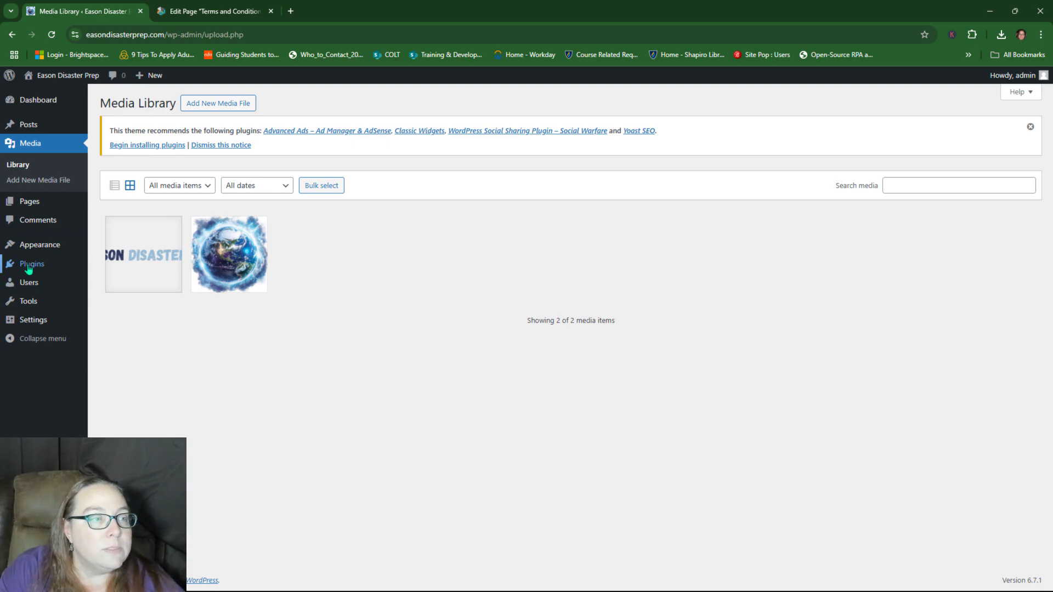
{"action": "mouse_move", "coordinate": [30, 266]}
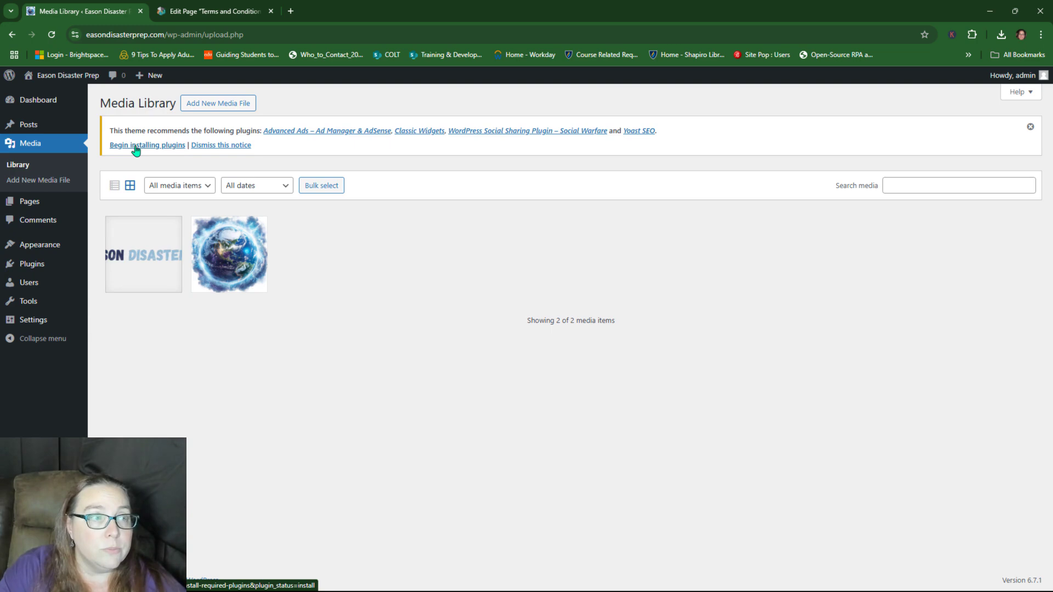
Step: From Installed Plugins, delete Akismet Anti-spam and Hello Dolly, confirming each, leaving no plugins
{"action": "left_click", "coordinate": [32, 264]}
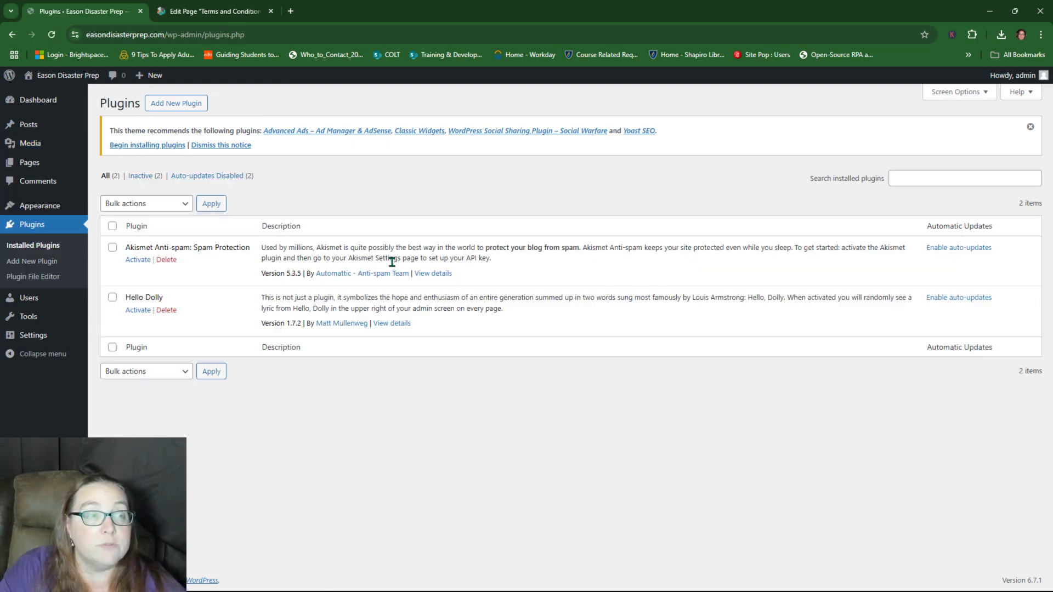
{"action": "left_click", "coordinate": [166, 260]}
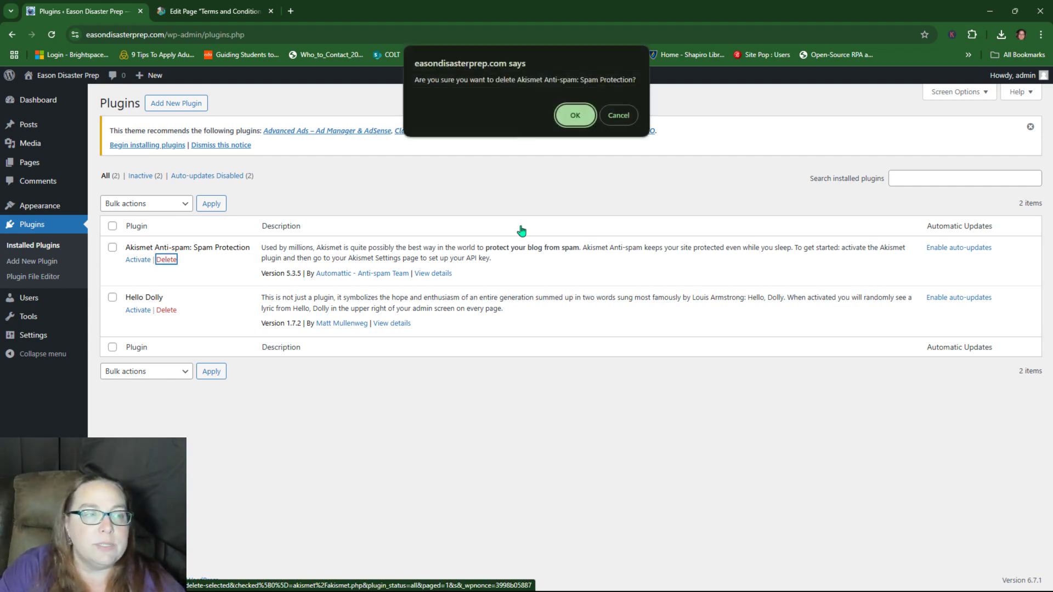
{"action": "left_click", "coordinate": [572, 115]}
{"action": "left_click", "coordinate": [167, 281]}
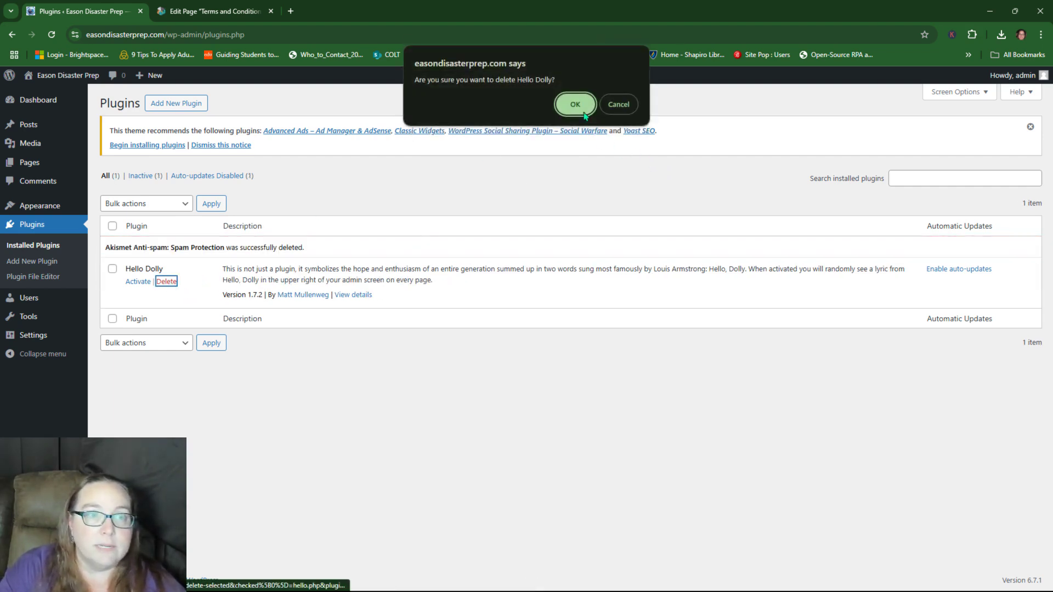
{"action": "left_click", "coordinate": [573, 105]}
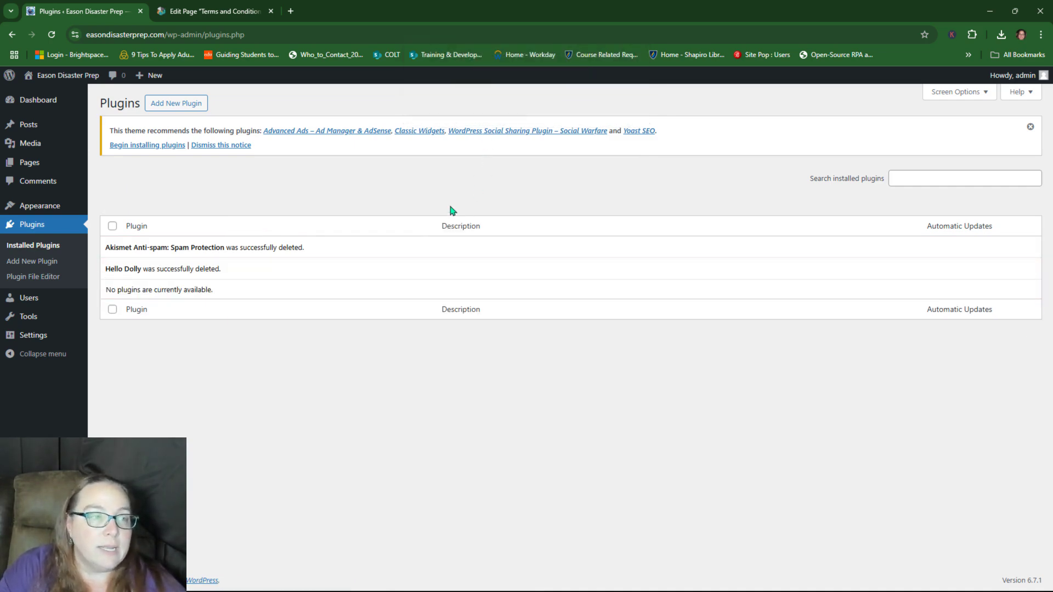
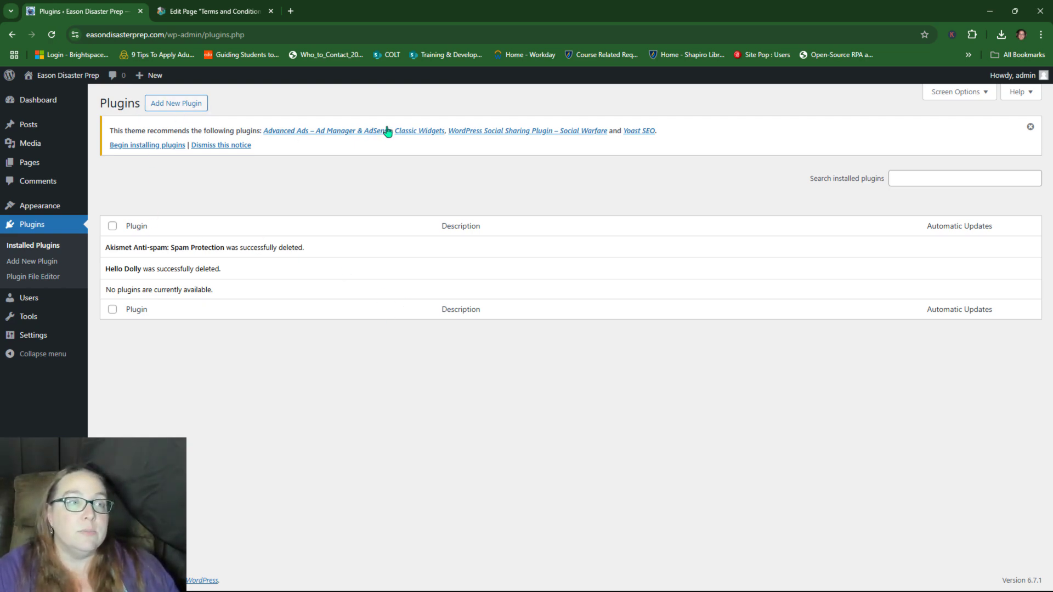
Step: Run the recommended-plugins installer for Advanced Ads, Classic Widgets, Social Warfare and Yoast SEO in turn
{"action": "left_click", "coordinate": [133, 148]}
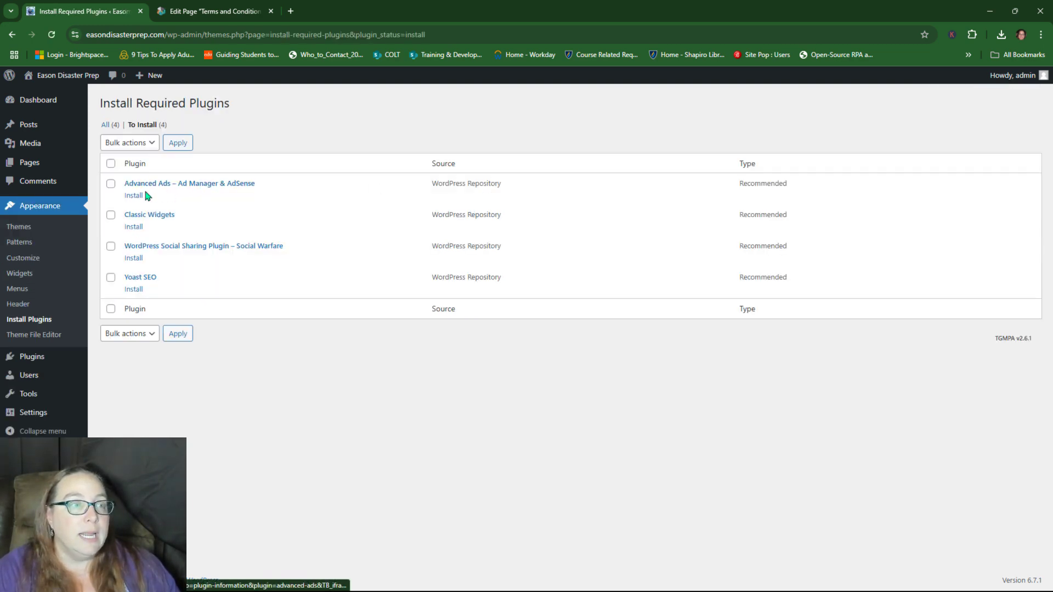
{"action": "left_click", "coordinate": [133, 197]}
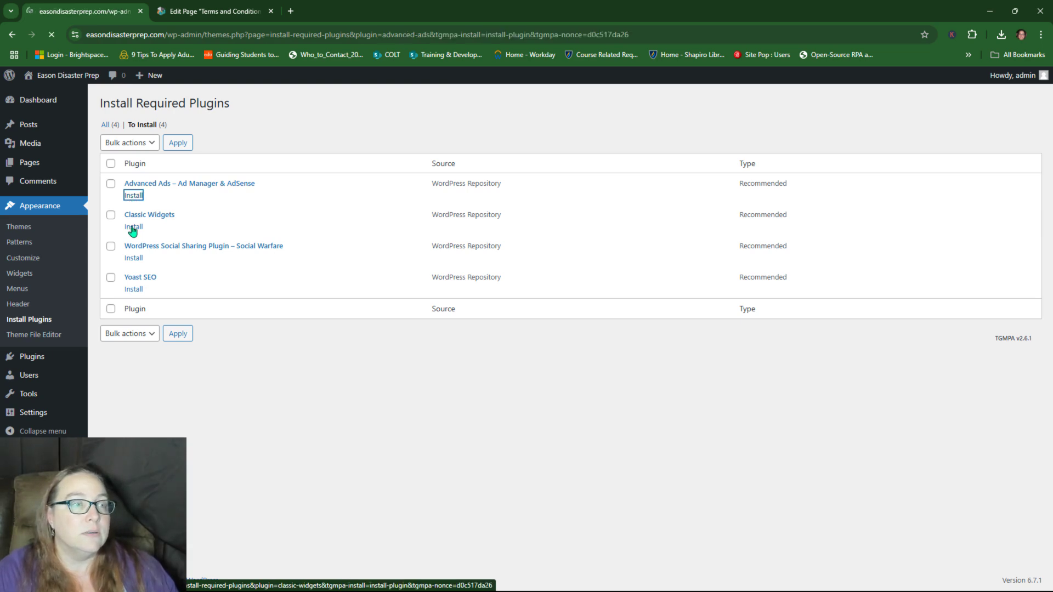
{"action": "left_click", "coordinate": [134, 219]}
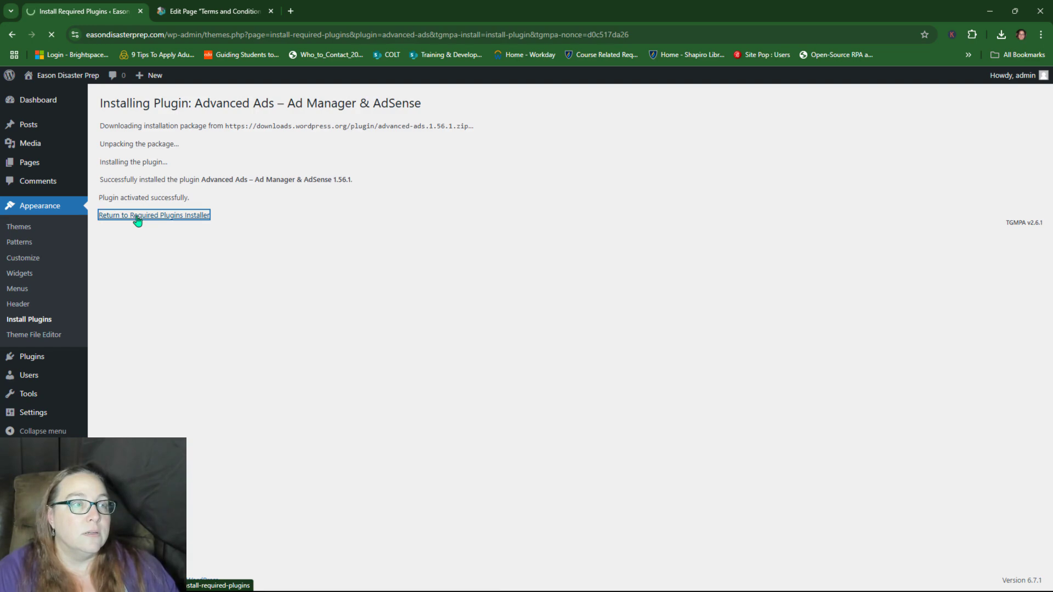
{"action": "left_click", "coordinate": [133, 195]}
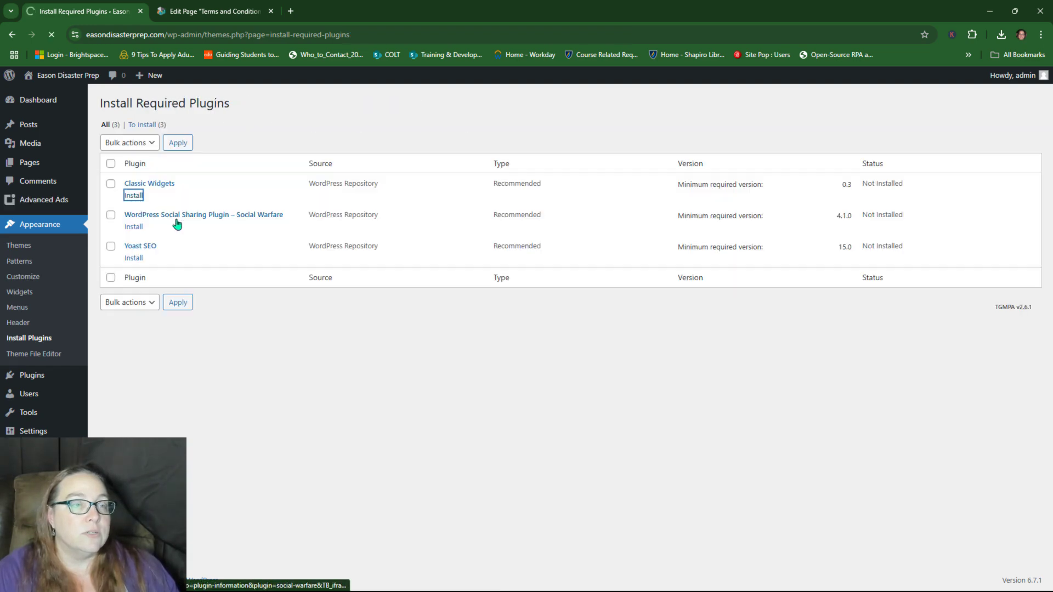
{"action": "left_click", "coordinate": [165, 218]}
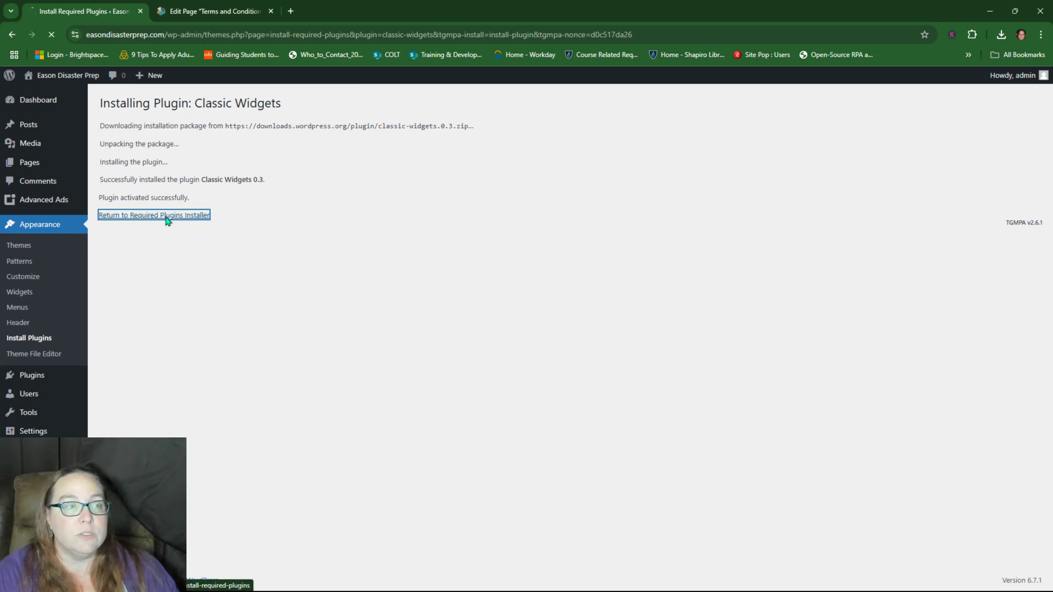
{"action": "left_click", "coordinate": [133, 196]}
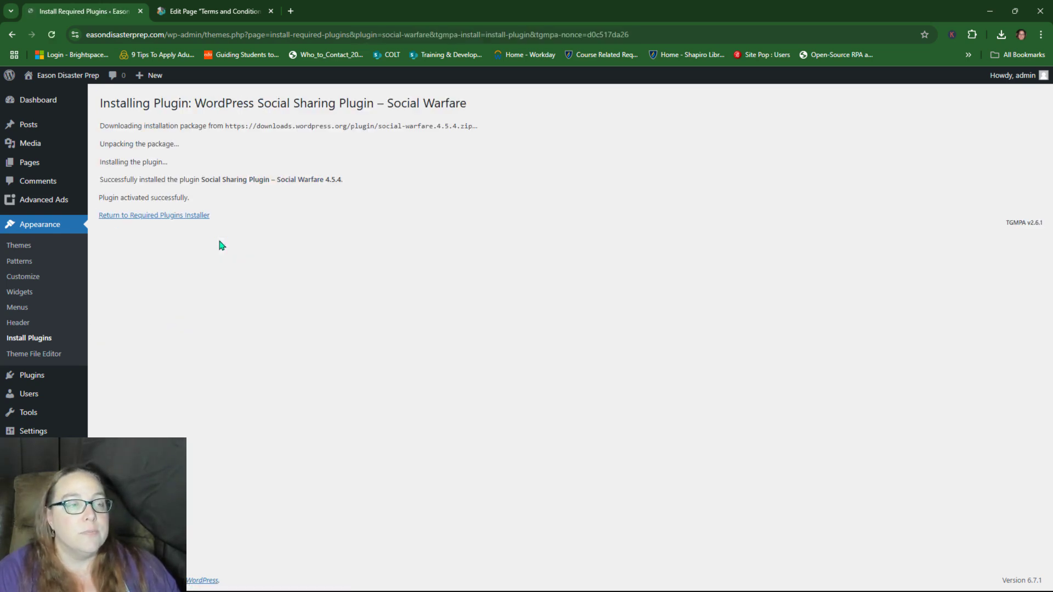
{"action": "left_click", "coordinate": [167, 217]}
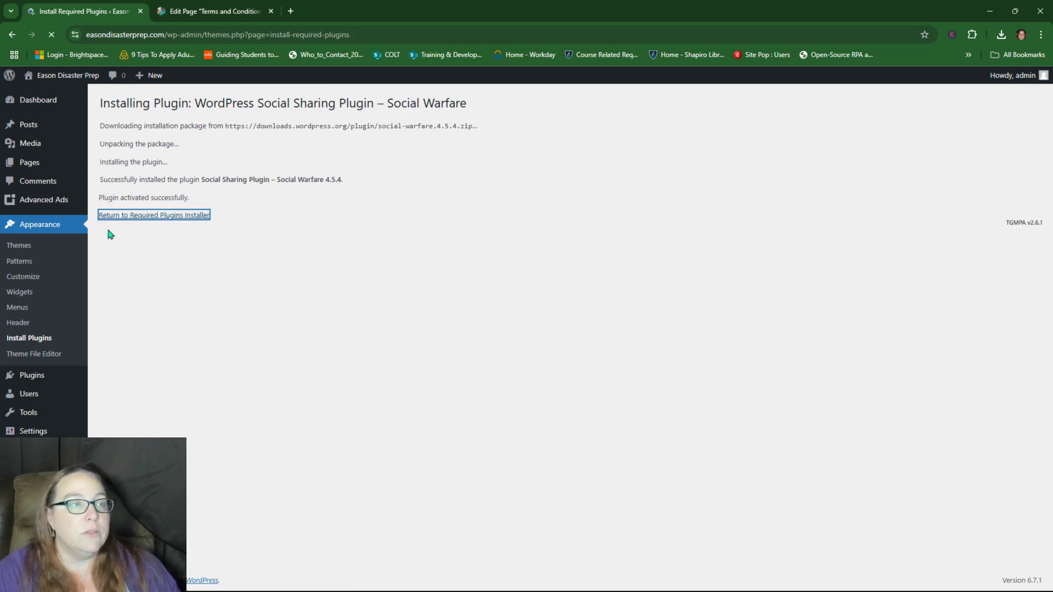
{"action": "left_click", "coordinate": [133, 196]}
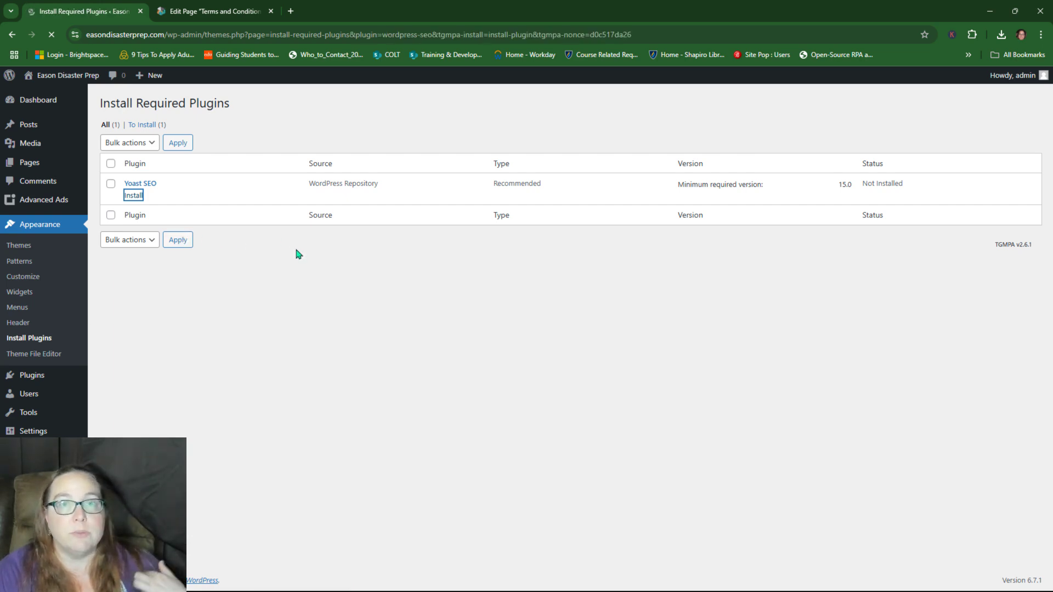
{"action": "left_click", "coordinate": [289, 215]}
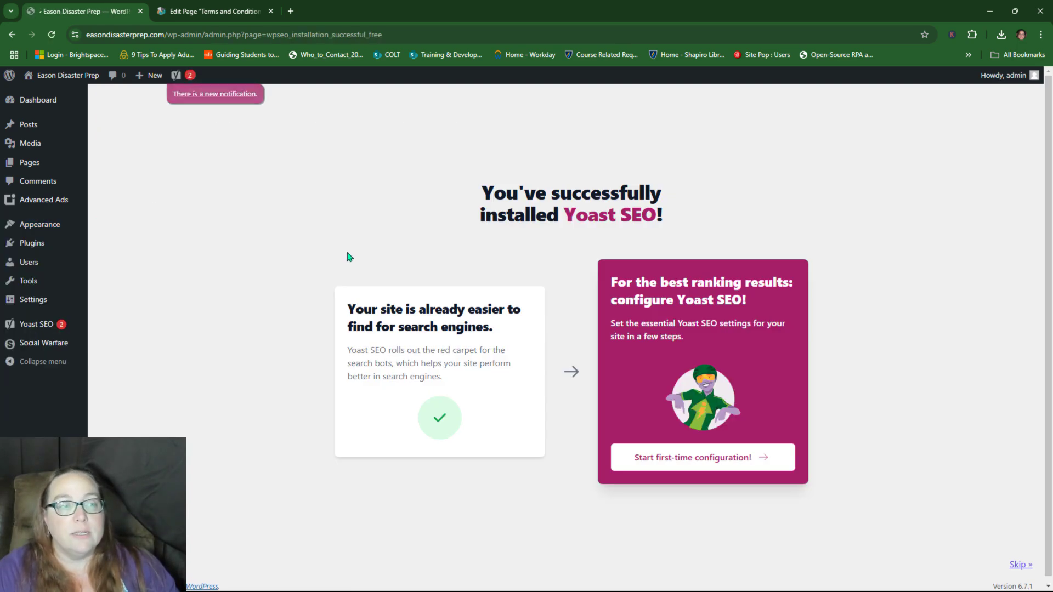
Step: Enable auto-updates for Advanced Ads, Classic Widgets, Social Warfare and Yoast SEO, then go to Themes
{"action": "left_click", "coordinate": [32, 243]}
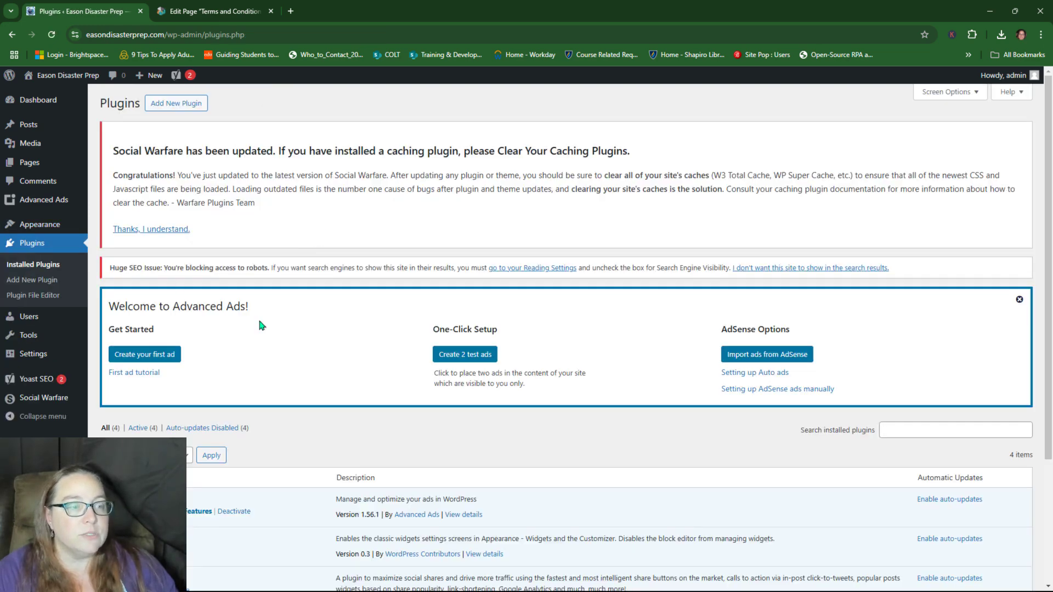
{"action": "scroll", "coordinate": [263, 313], "scroll_direction": "down", "scroll_amount": 3}
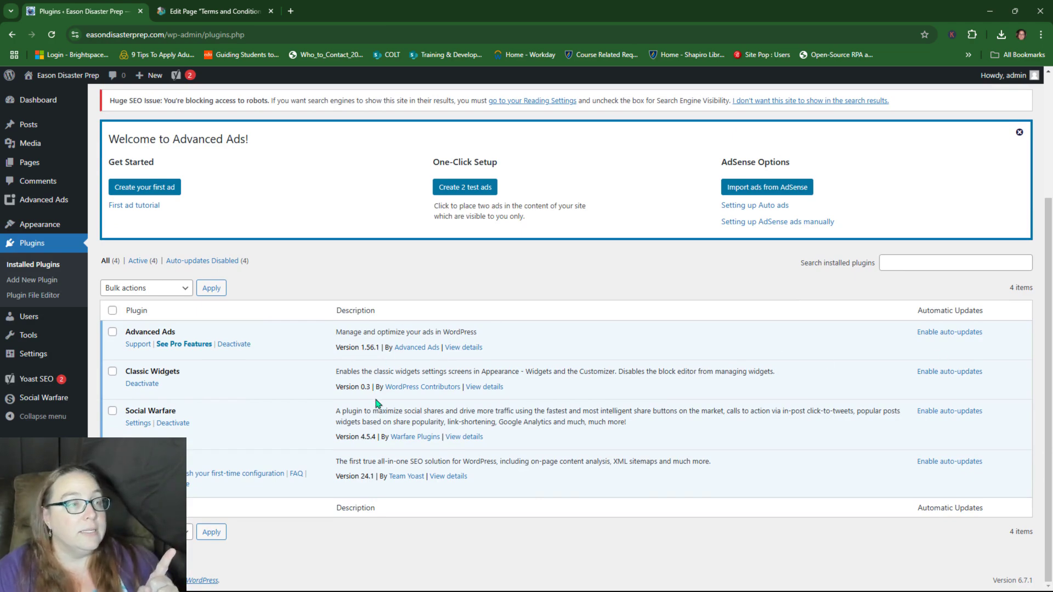
{"action": "left_click", "coordinate": [949, 332]}
{"action": "left_click", "coordinate": [949, 372]}
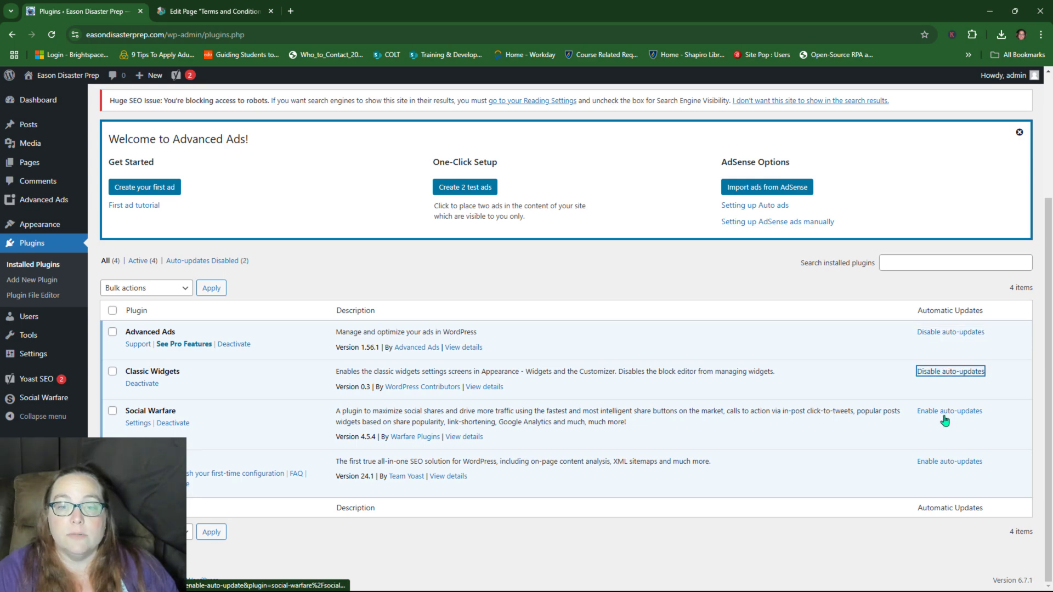
{"action": "left_click", "coordinate": [947, 411]}
{"action": "left_click", "coordinate": [941, 464]}
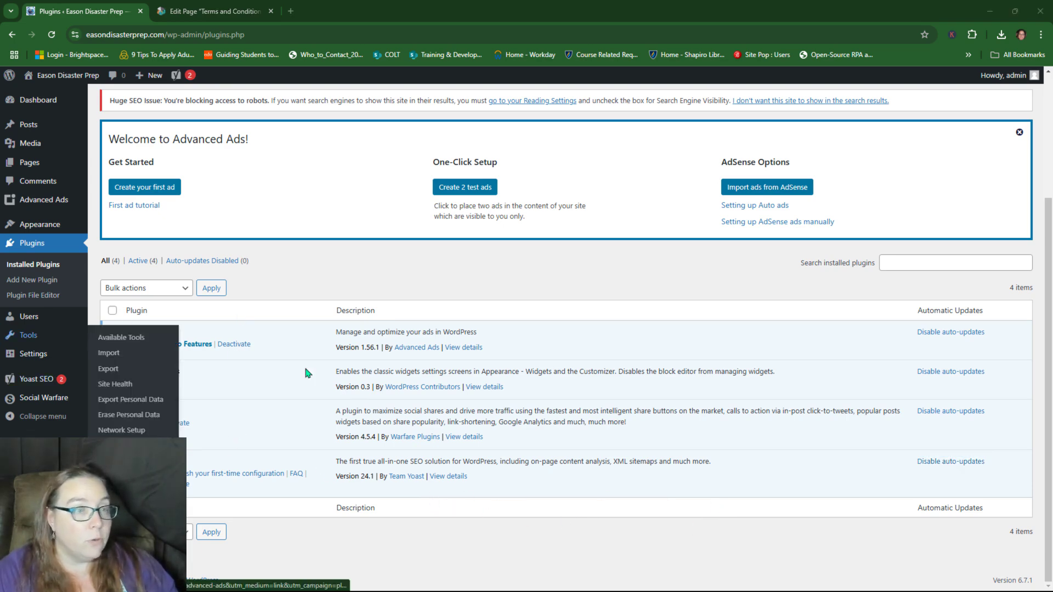
{"action": "mouse_move", "coordinate": [44, 226]}
{"action": "left_click", "coordinate": [109, 227]}
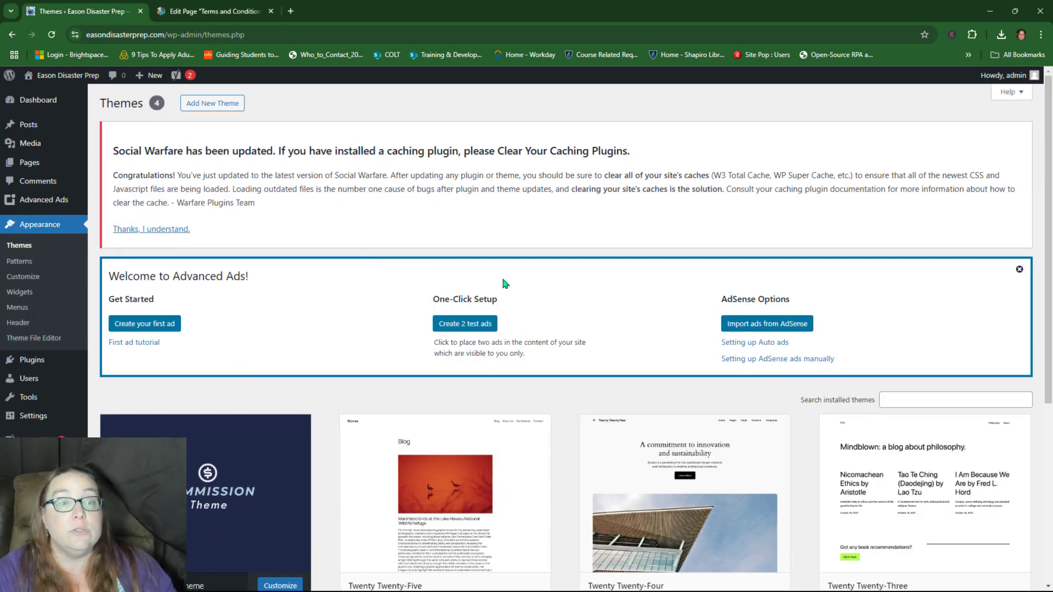
Step: Enable auto-updates for the Twenty Twenty-Five, Twenty Twenty-Four and Twenty Twenty-Three themes
{"action": "scroll", "coordinate": [504, 283], "scroll_direction": "down", "scroll_amount": 5}
{"action": "mouse_move", "coordinate": [487, 263]}
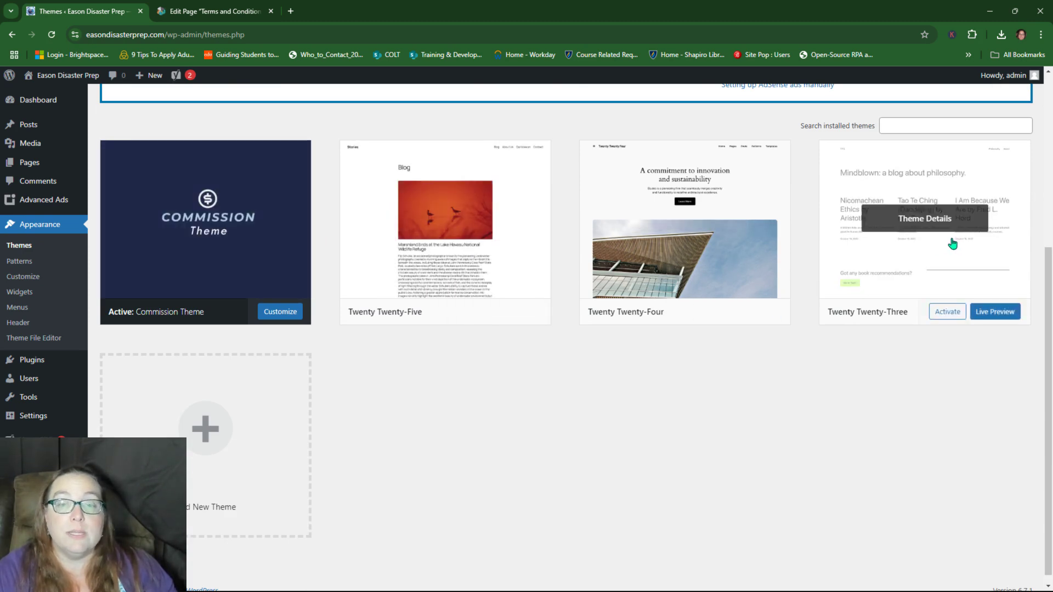
{"action": "mouse_move", "coordinate": [549, 275]}
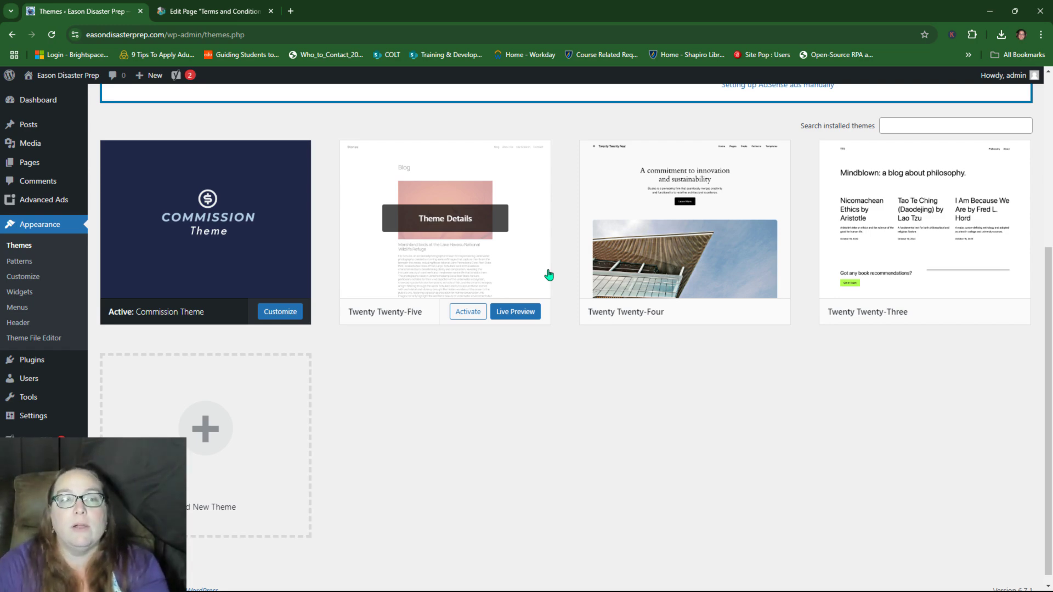
{"action": "left_click", "coordinate": [504, 269]}
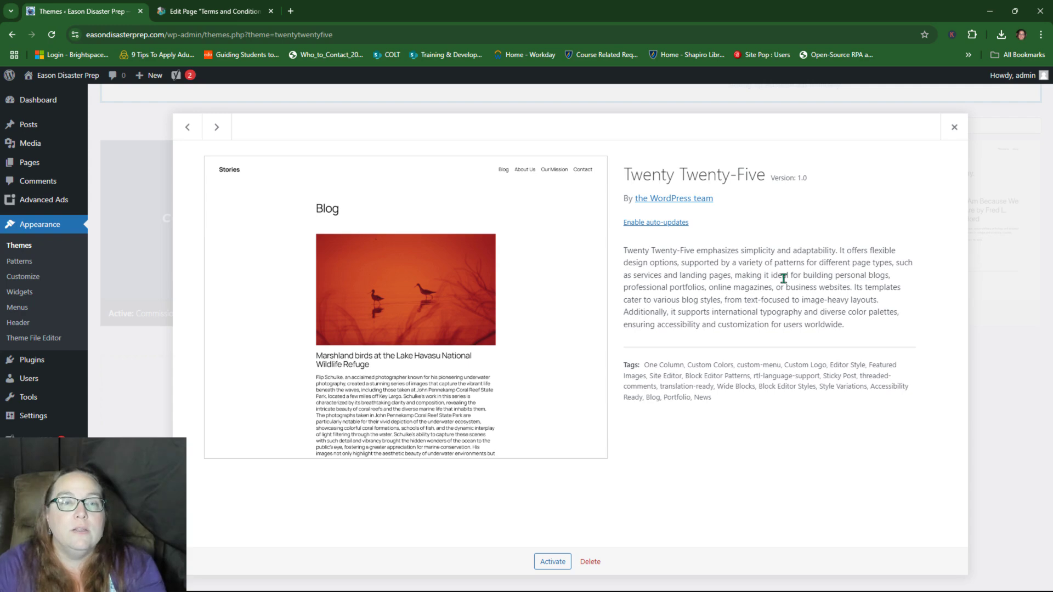
{"action": "left_click", "coordinate": [643, 224]}
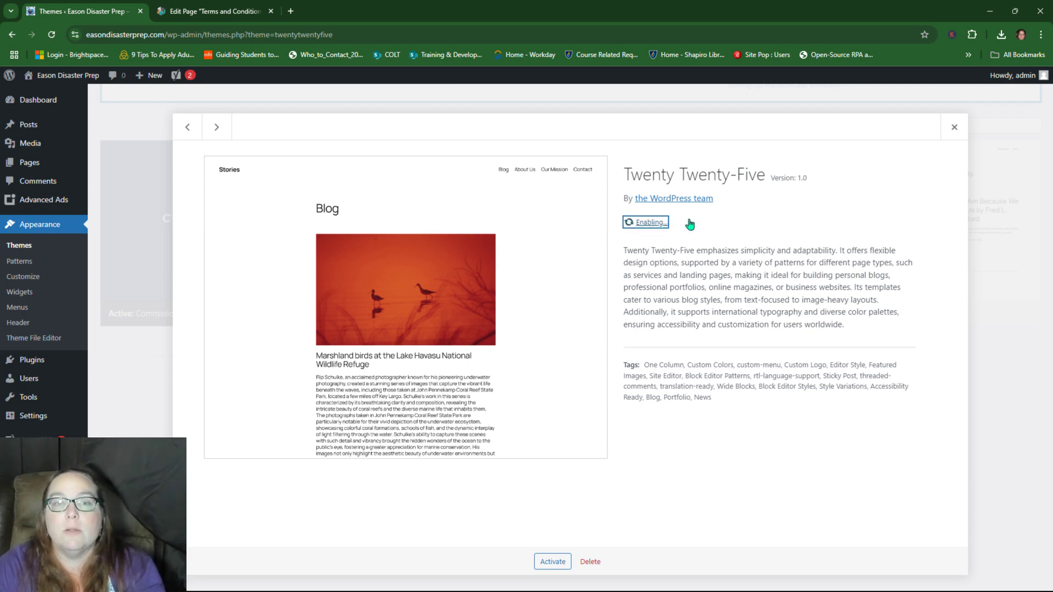
{"action": "left_click", "coordinate": [950, 129]}
{"action": "left_click", "coordinate": [647, 266]}
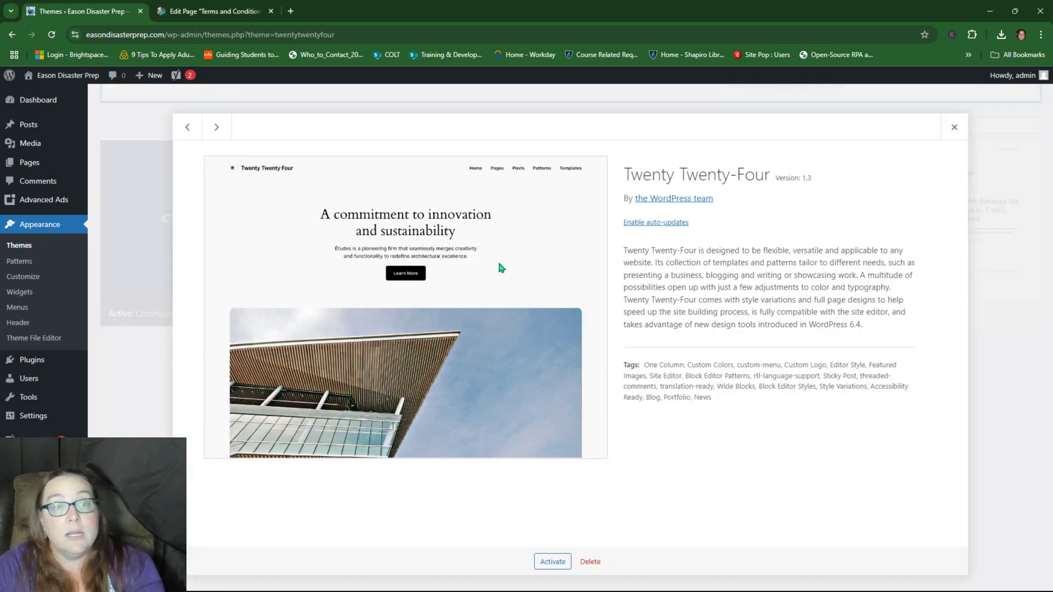
{"action": "left_click", "coordinate": [676, 229]}
{"action": "left_click", "coordinate": [954, 127]}
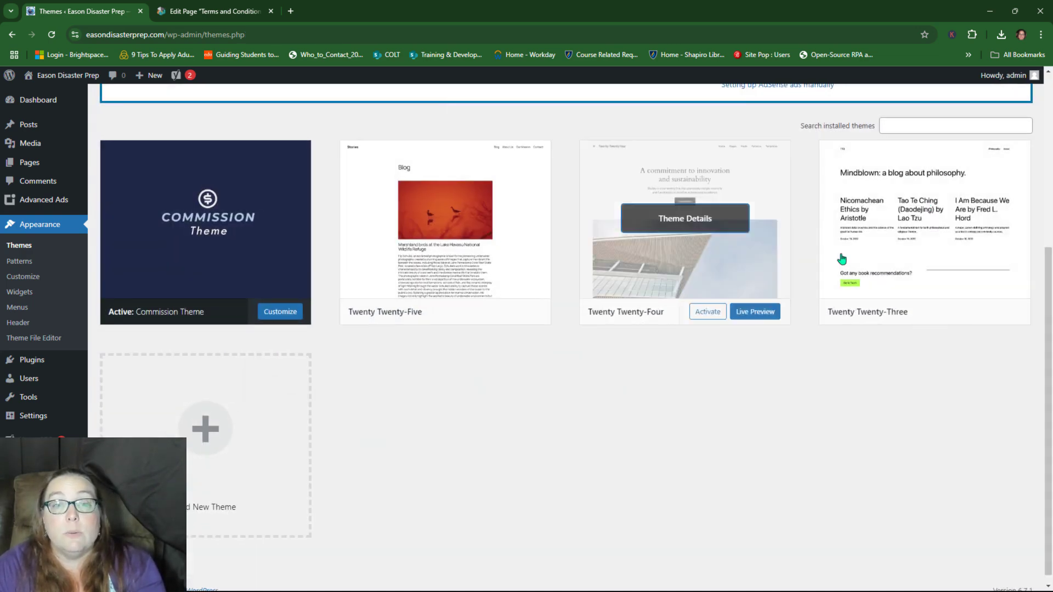
{"action": "left_click", "coordinate": [842, 259]}
{"action": "left_click", "coordinate": [669, 223]}
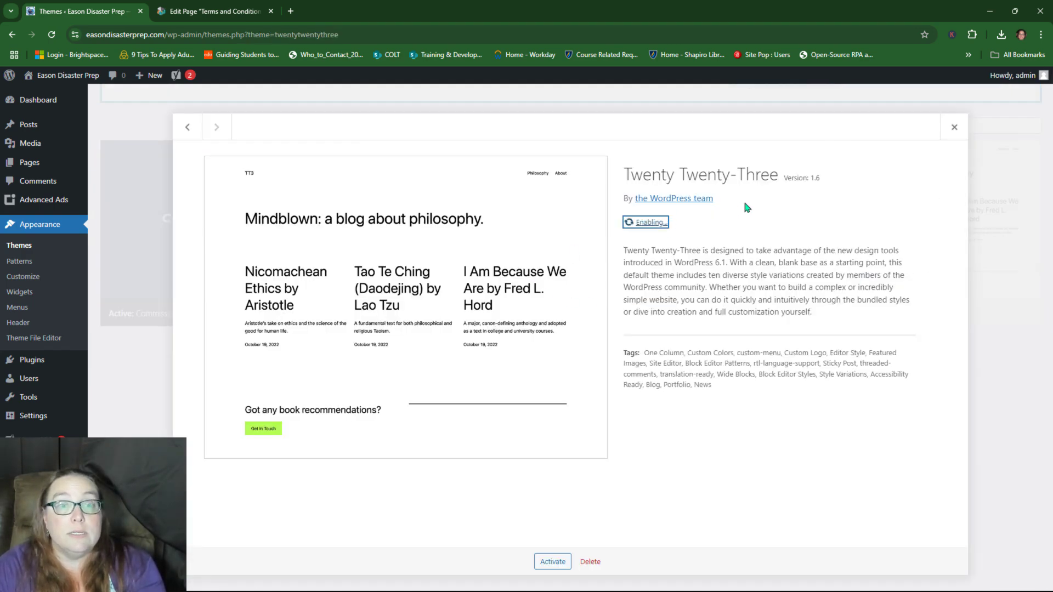
{"action": "left_click", "coordinate": [954, 128]}
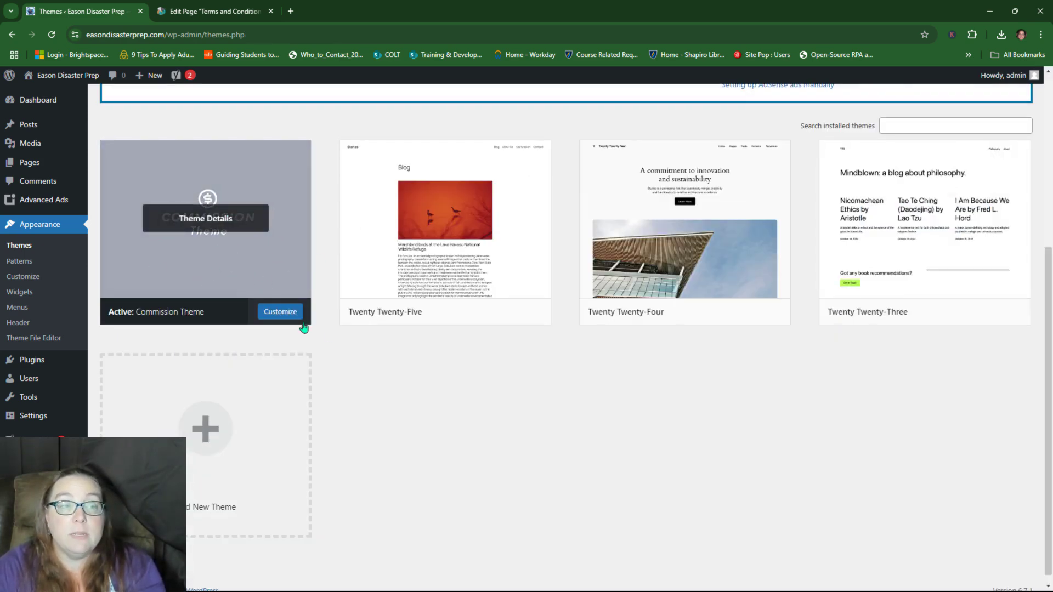
Step: Enable auto-updates for the Commission Theme from its Theme Details
{"action": "scroll", "coordinate": [303, 328], "scroll_direction": "up", "scroll_amount": 5}
{"action": "scroll", "coordinate": [299, 312], "scroll_direction": "down", "scroll_amount": 4}
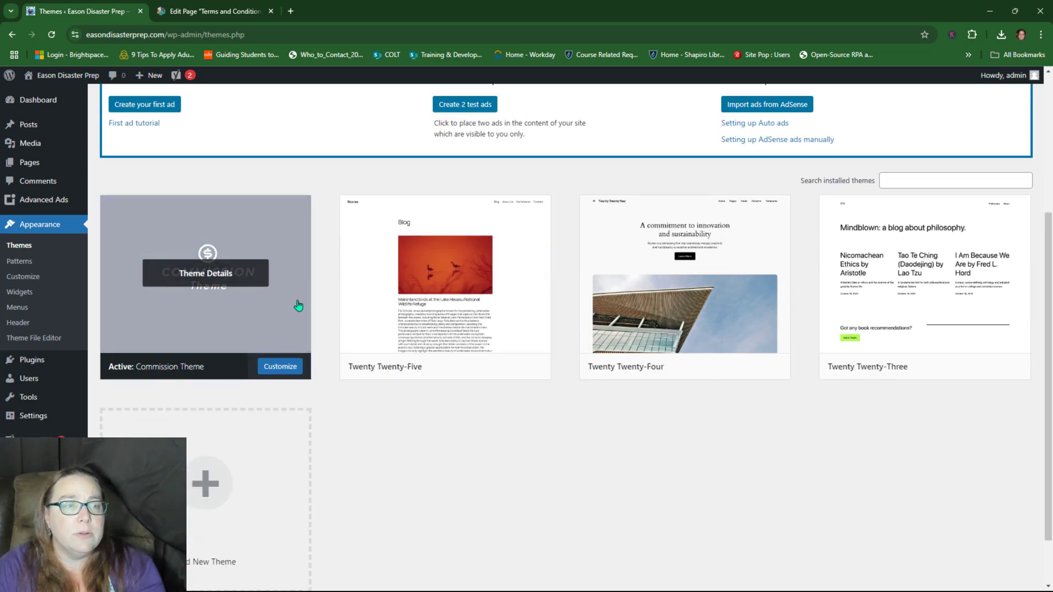
{"action": "scroll", "coordinate": [298, 306], "scroll_direction": "up", "scroll_amount": 5}
{"action": "scroll", "coordinate": [202, 386], "scroll_direction": "down", "scroll_amount": 1}
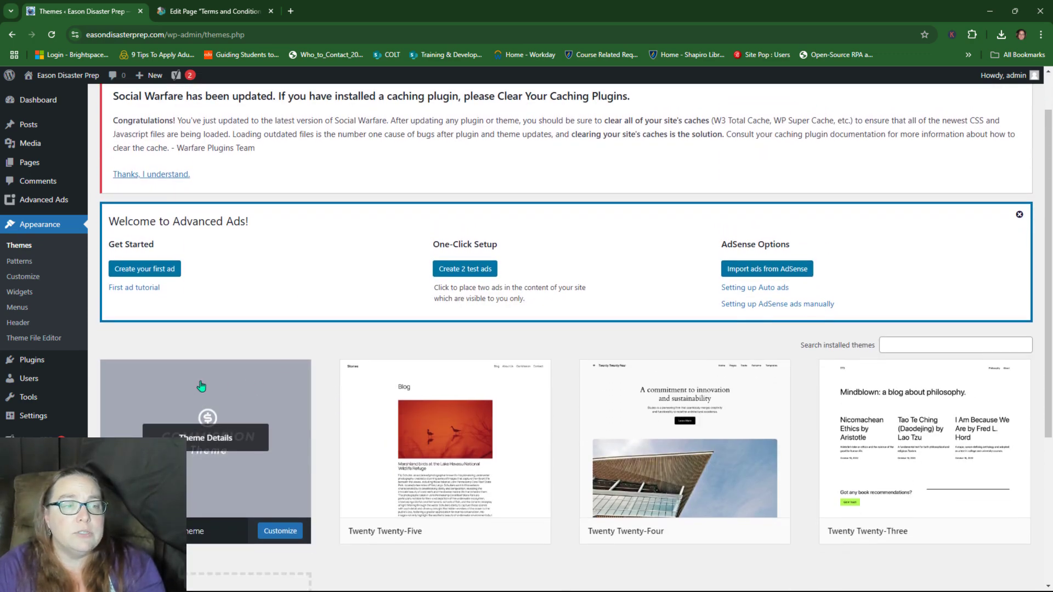
{"action": "left_click", "coordinate": [263, 409]}
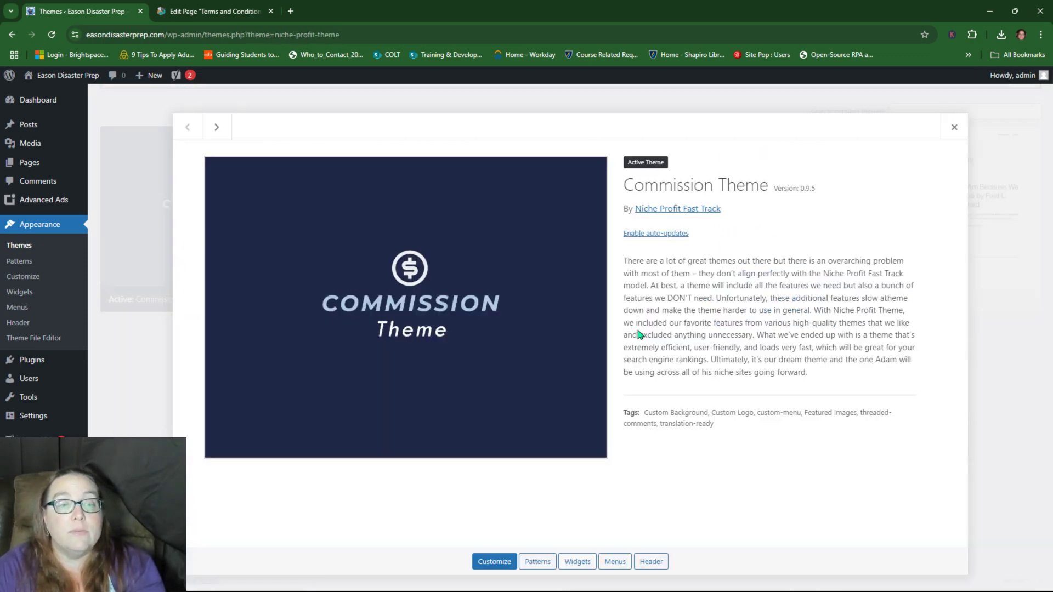
{"action": "left_click", "coordinate": [653, 233]}
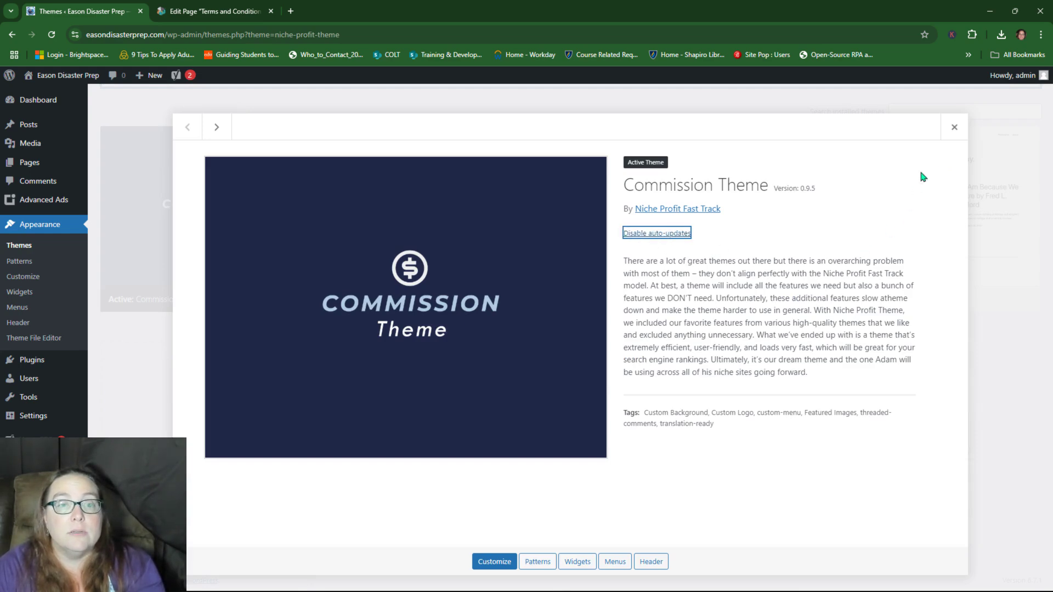
{"action": "left_click", "coordinate": [954, 127]}
{"action": "scroll", "coordinate": [121, 322], "scroll_direction": "up", "scroll_amount": 5}
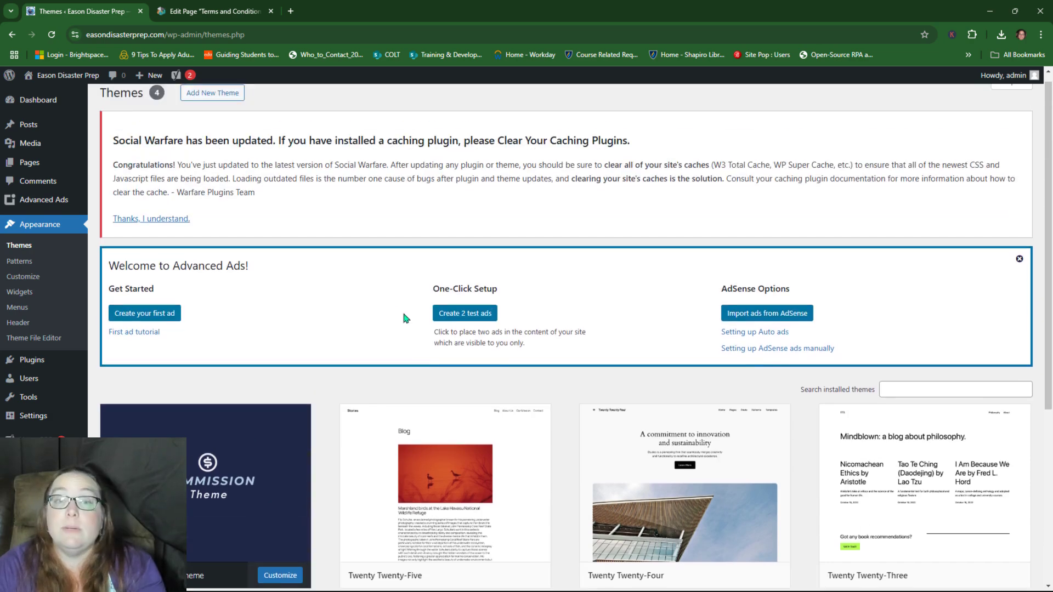
{"action": "scroll", "coordinate": [101, 426], "scroll_direction": "up", "scroll_amount": 1}
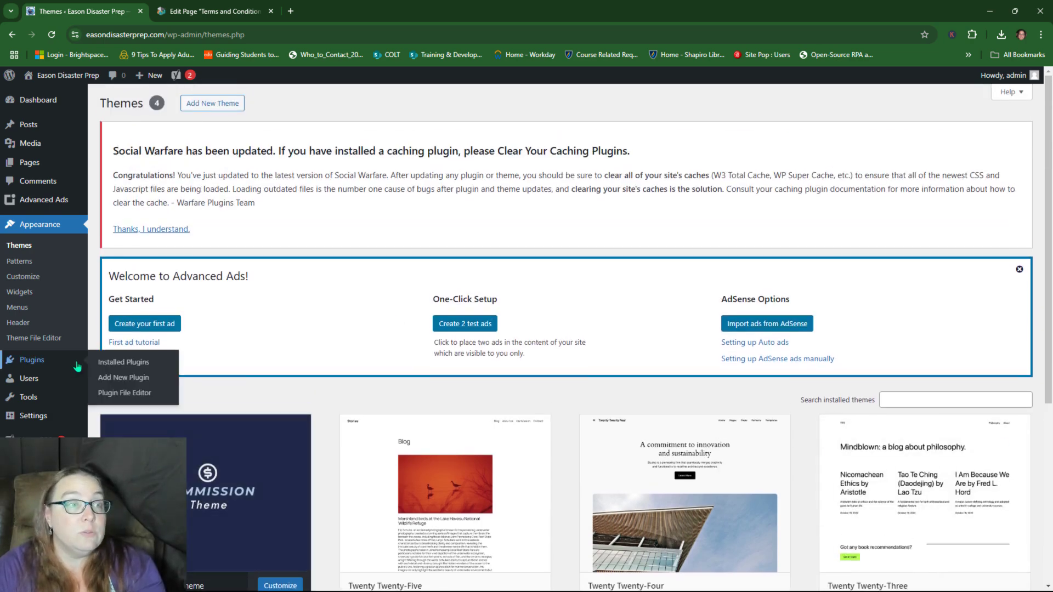
Step: Check Installed Plugins: four plugins listed, each with auto-updates enabled
{"action": "left_click", "coordinate": [31, 360]}
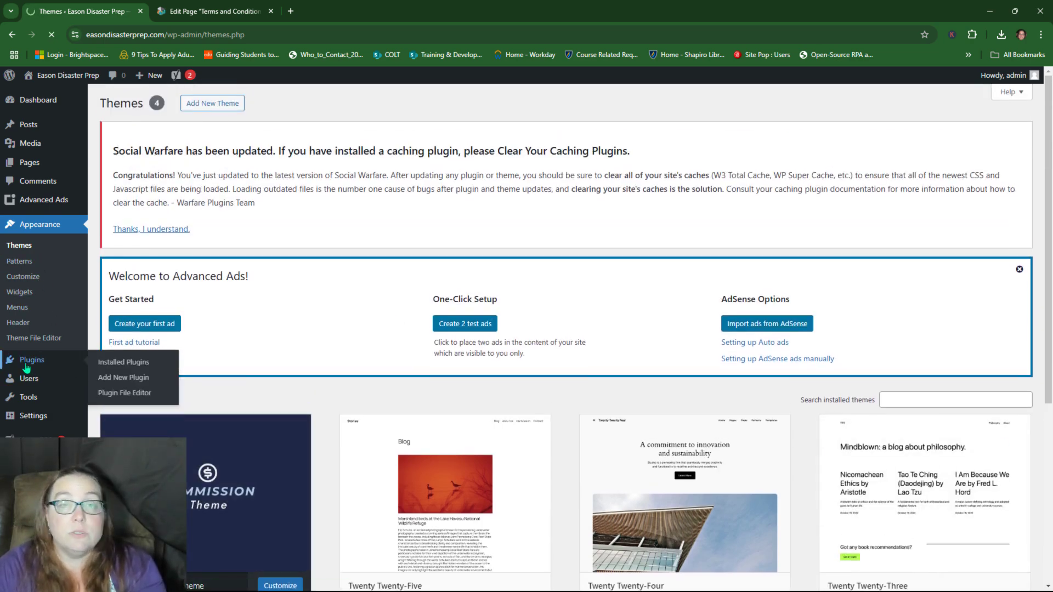
{"action": "scroll", "coordinate": [422, 300], "scroll_direction": "down", "scroll_amount": 3}
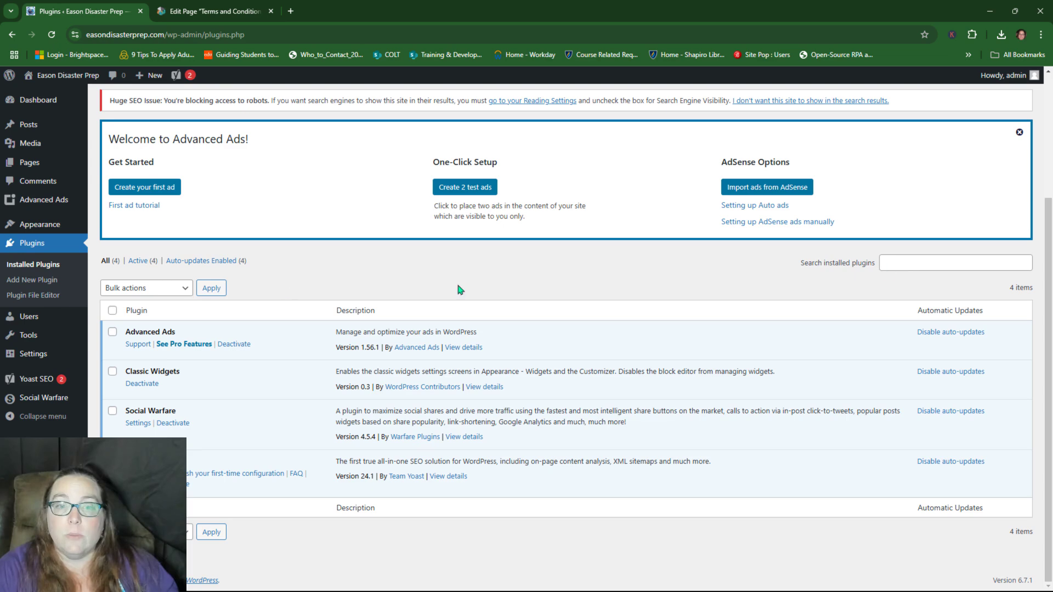
{"action": "scroll", "coordinate": [218, 265], "scroll_direction": "up", "scroll_amount": 3}
Step: Search Add Plugins for 'all-in-one wp', then install and activate All-in-One WP Migration
{"action": "left_click", "coordinate": [188, 109]}
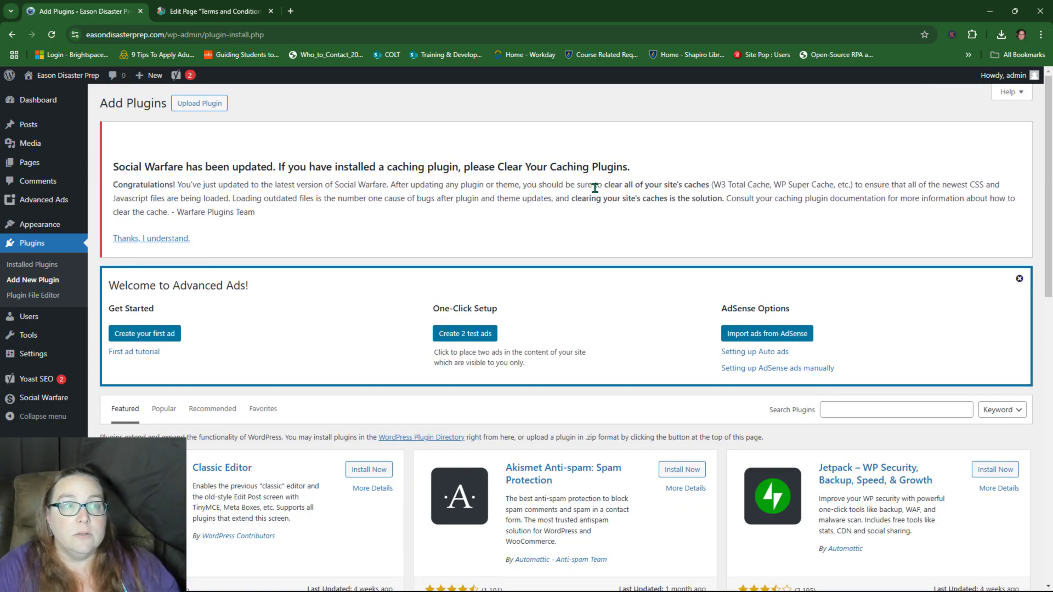
{"action": "scroll", "coordinate": [844, 329], "scroll_direction": "down", "scroll_amount": 3}
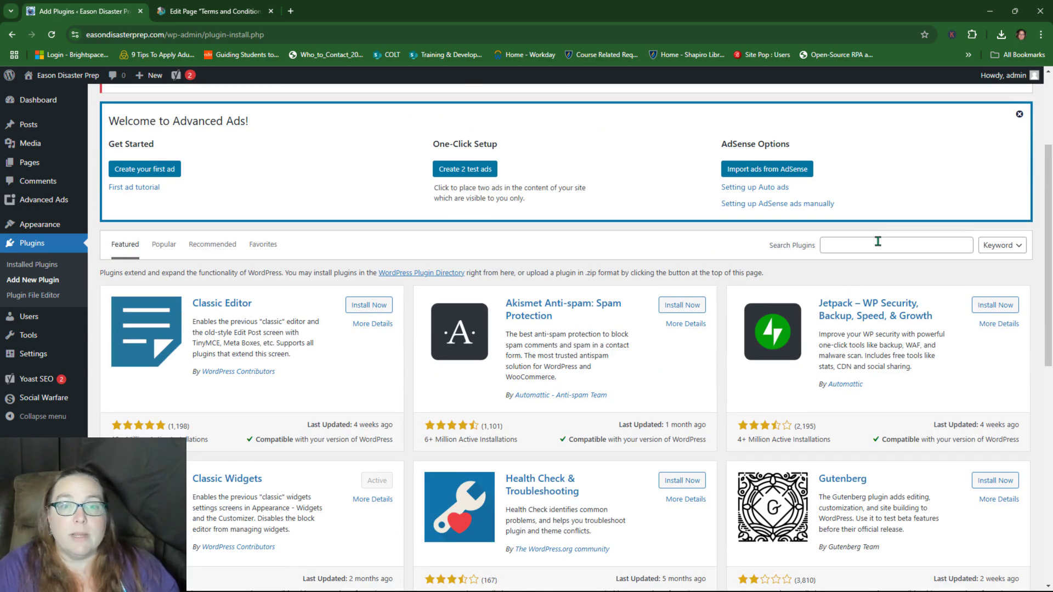
{"action": "left_click", "coordinate": [878, 243]}
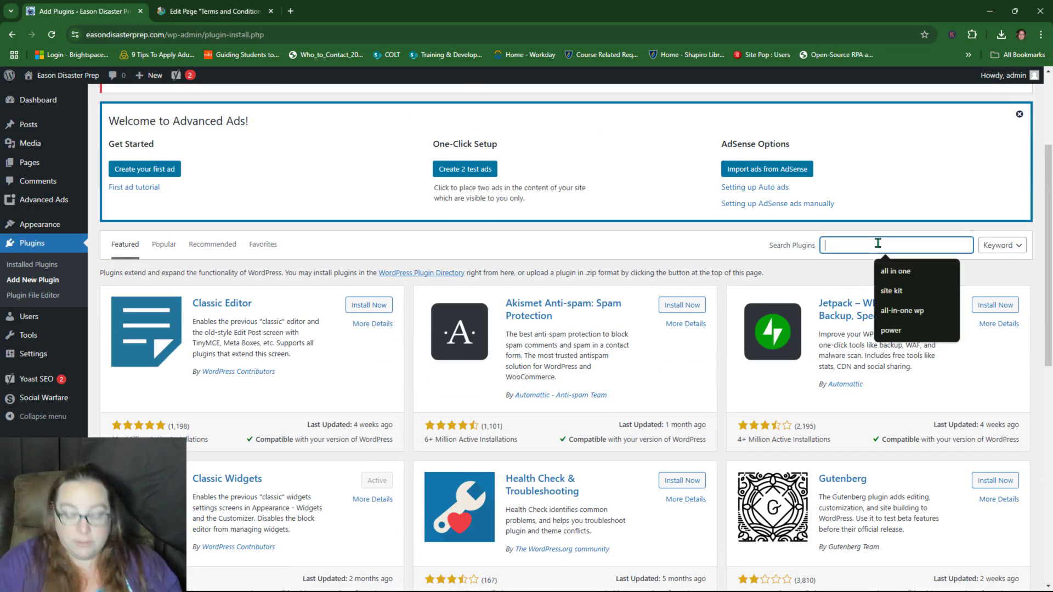
{"action": "left_click", "coordinate": [902, 310]}
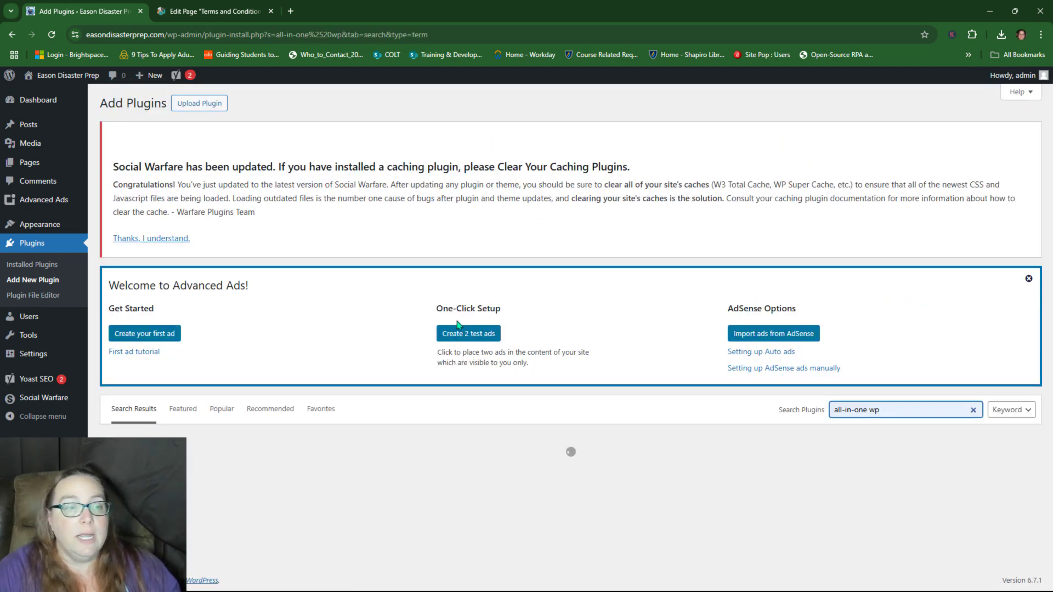
{"action": "scroll", "coordinate": [570, 305], "scroll_direction": "down", "scroll_amount": 5}
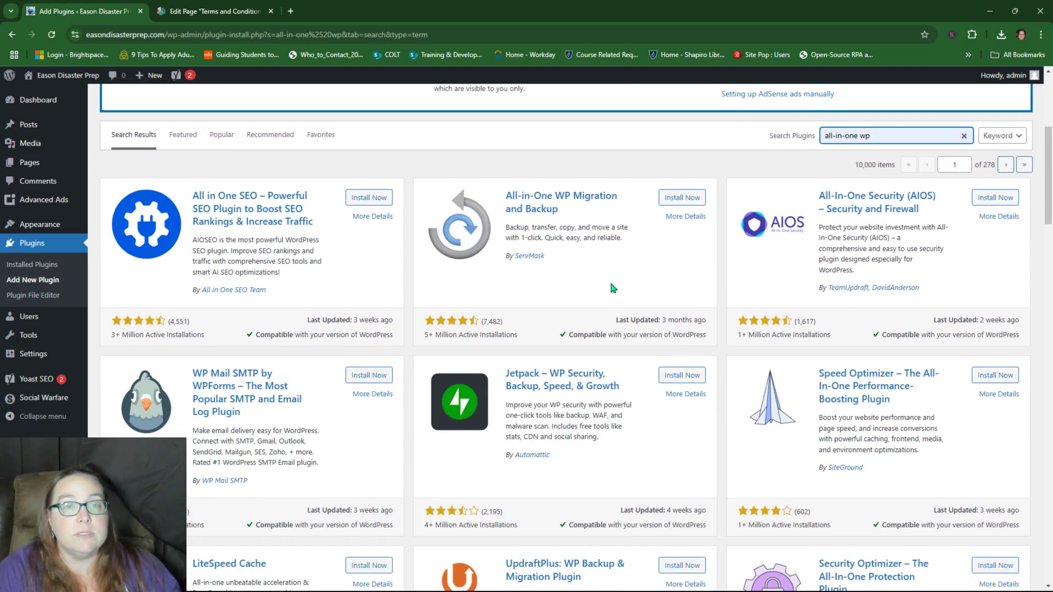
{"action": "left_click", "coordinate": [683, 199]}
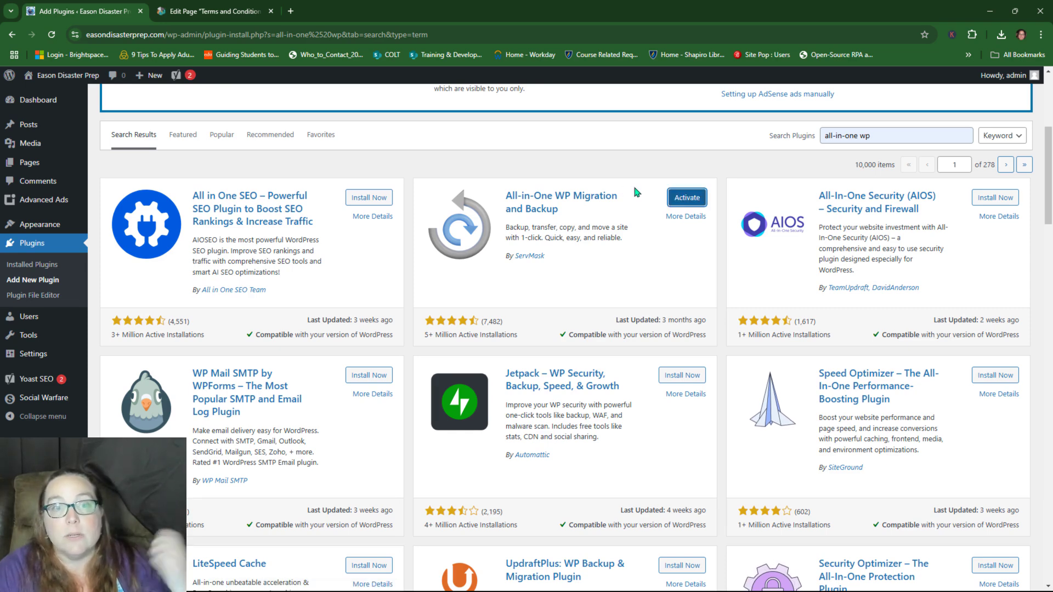
{"action": "left_click", "coordinate": [687, 199]}
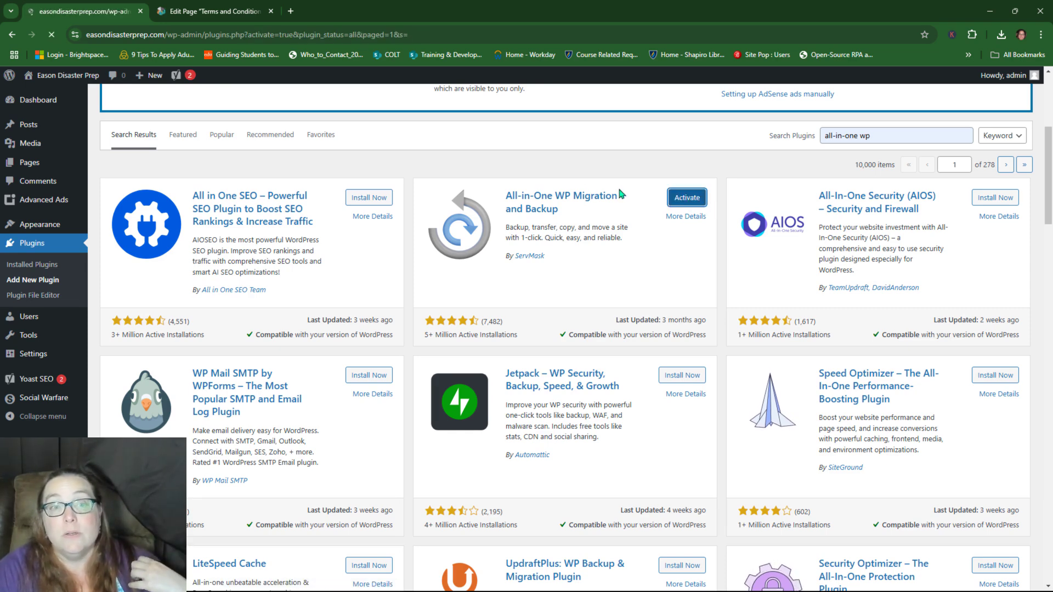
Step: Open the All-in-One WP Migration Backups page
{"action": "scroll", "coordinate": [619, 189], "scroll_direction": "down", "scroll_amount": 4}
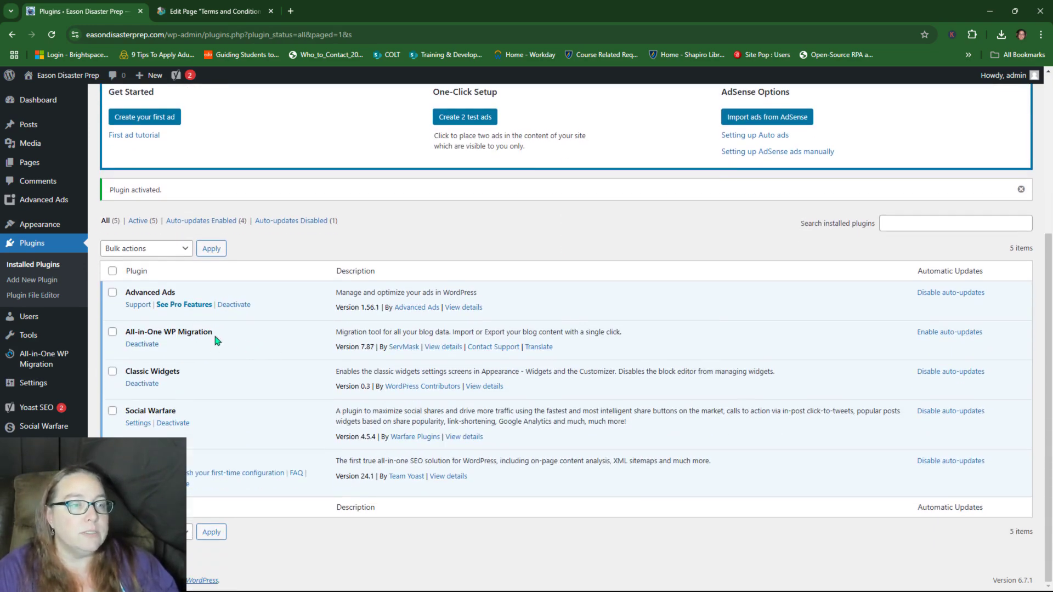
{"action": "mouse_move", "coordinate": [44, 359]}
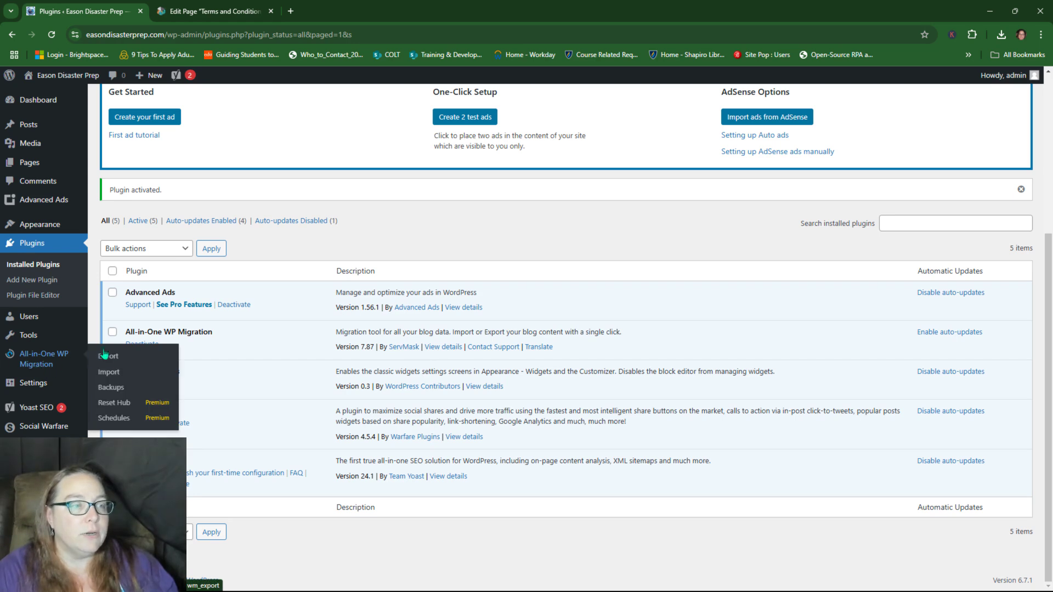
{"action": "left_click", "coordinate": [113, 388]}
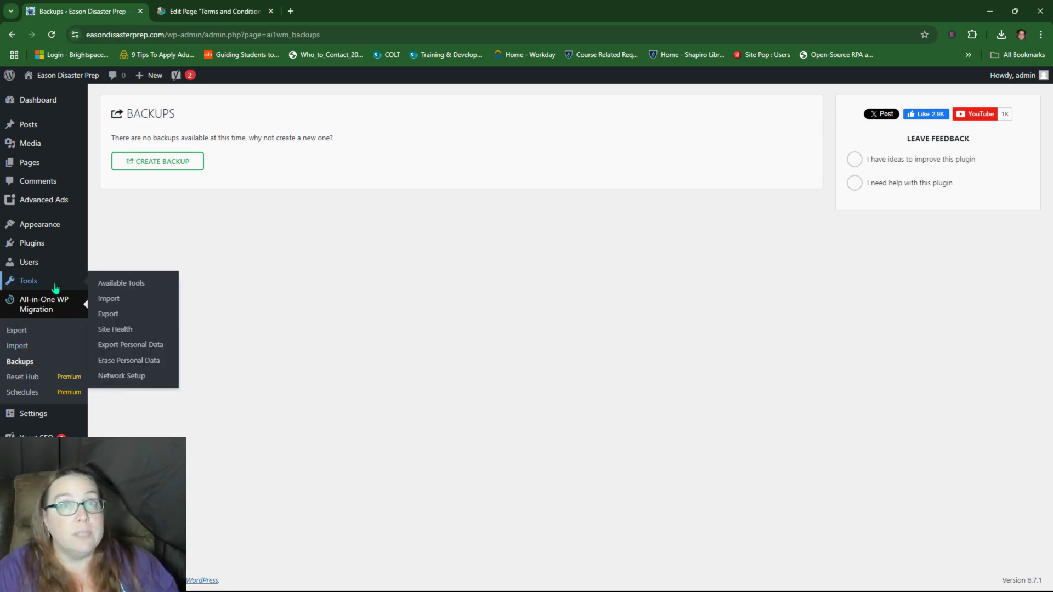
Step: Enable auto-updates for All-in-One WP Migration, keeping Advanced Ads auto-updates on
{"action": "left_click", "coordinate": [26, 247]}
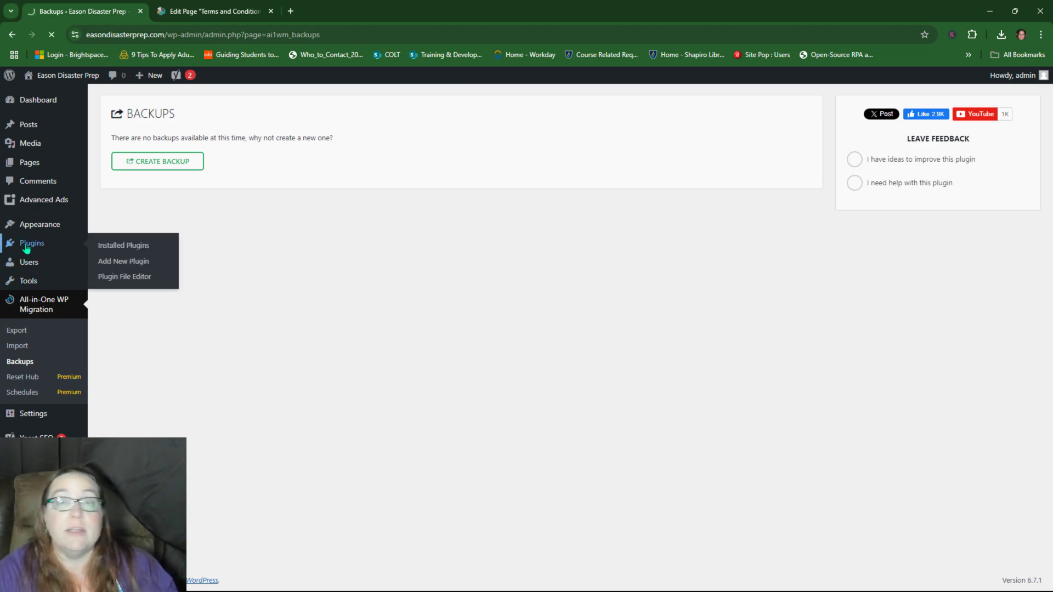
{"action": "scroll", "coordinate": [536, 368], "scroll_direction": "down", "scroll_amount": 4}
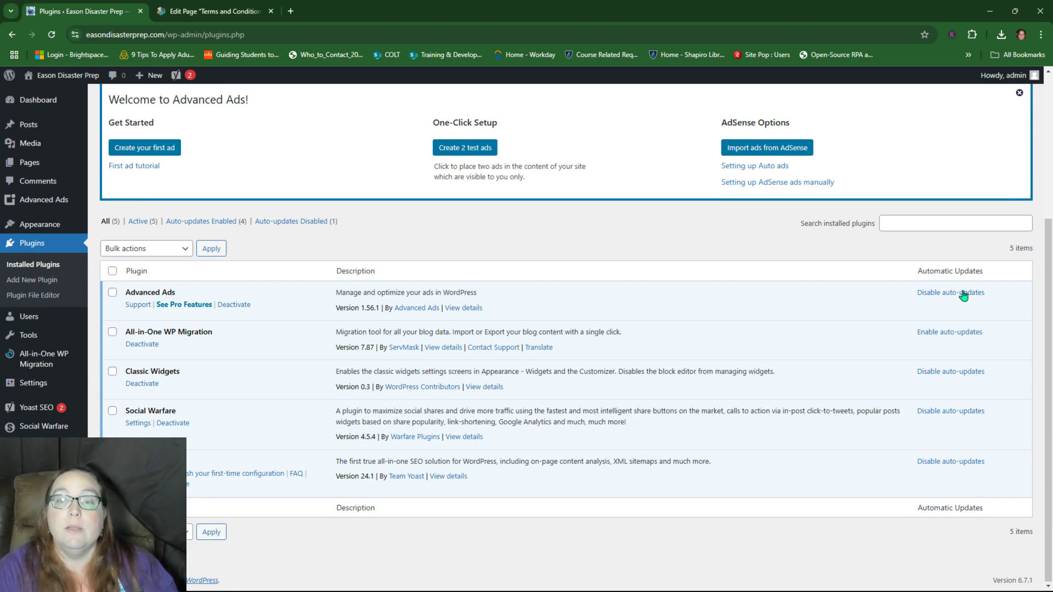
{"action": "left_click", "coordinate": [957, 292]}
{"action": "left_click", "coordinate": [944, 293]}
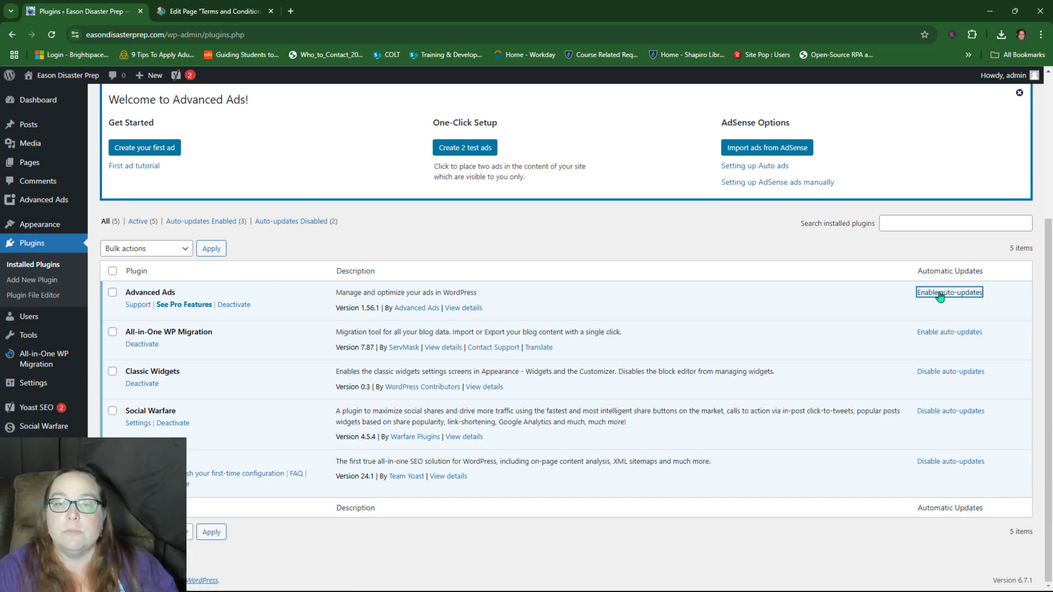
{"action": "left_click", "coordinate": [952, 333]}
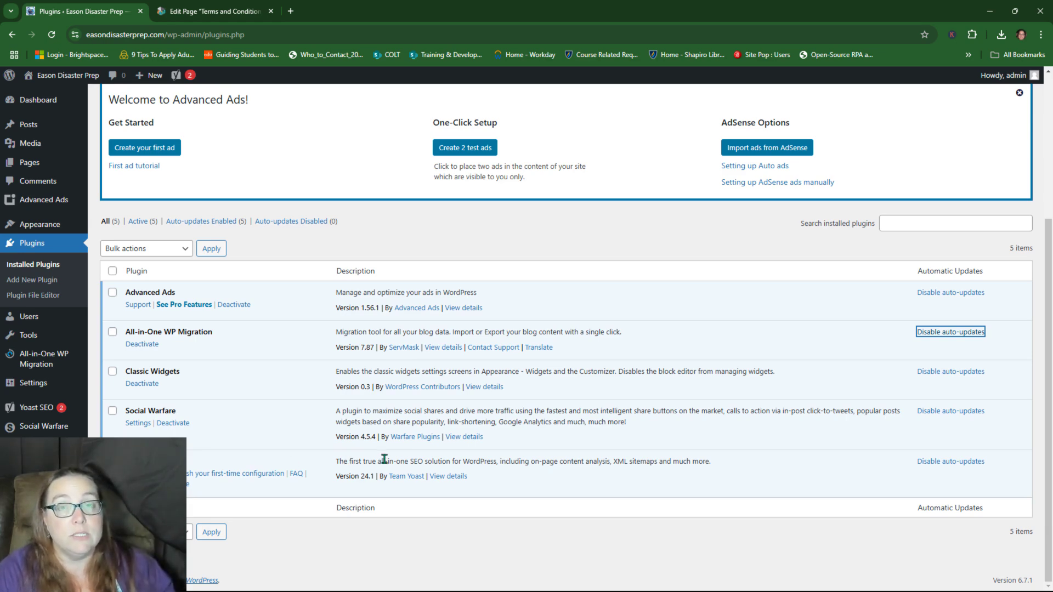
{"action": "scroll", "coordinate": [340, 433], "scroll_direction": "up", "scroll_amount": 4}
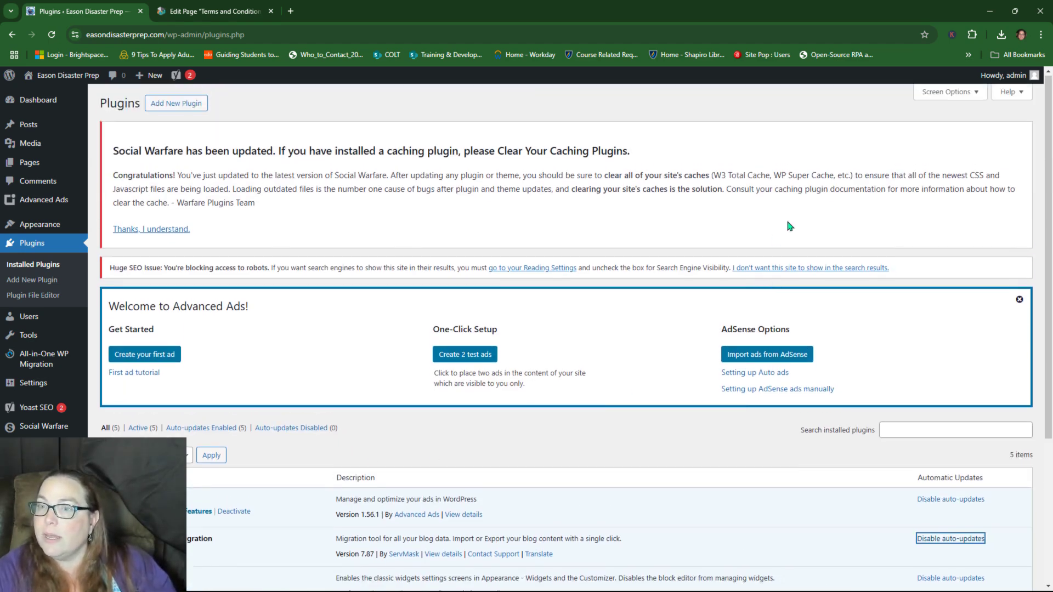
{"action": "scroll", "coordinate": [767, 221], "scroll_direction": "down", "scroll_amount": 2}
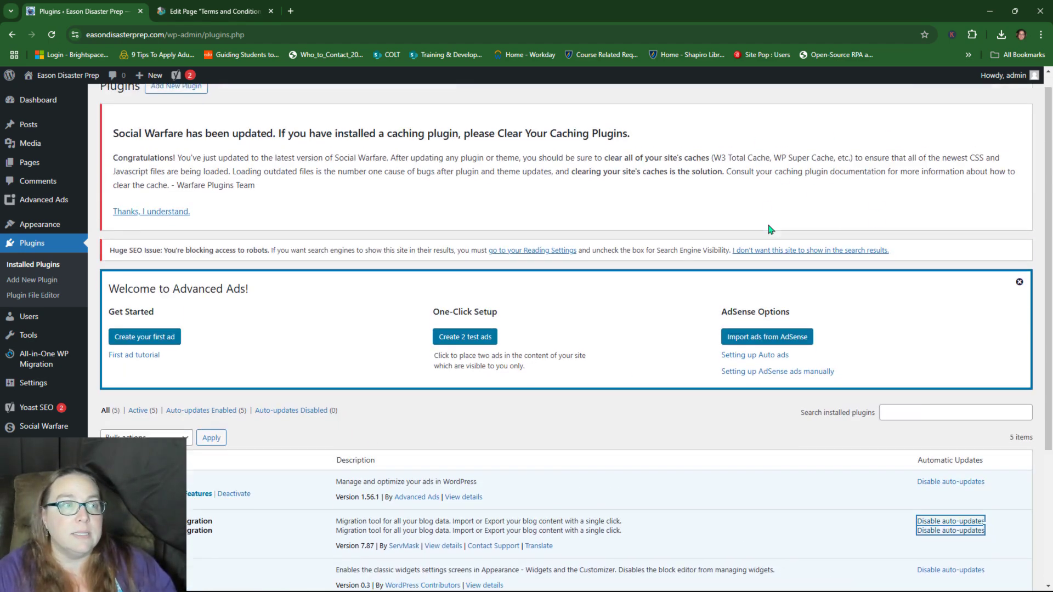
Step: Install Site Kit by Google from a 'site kit by google' search, then search 'w3 total cache'
{"action": "left_click", "coordinate": [460, 224]}
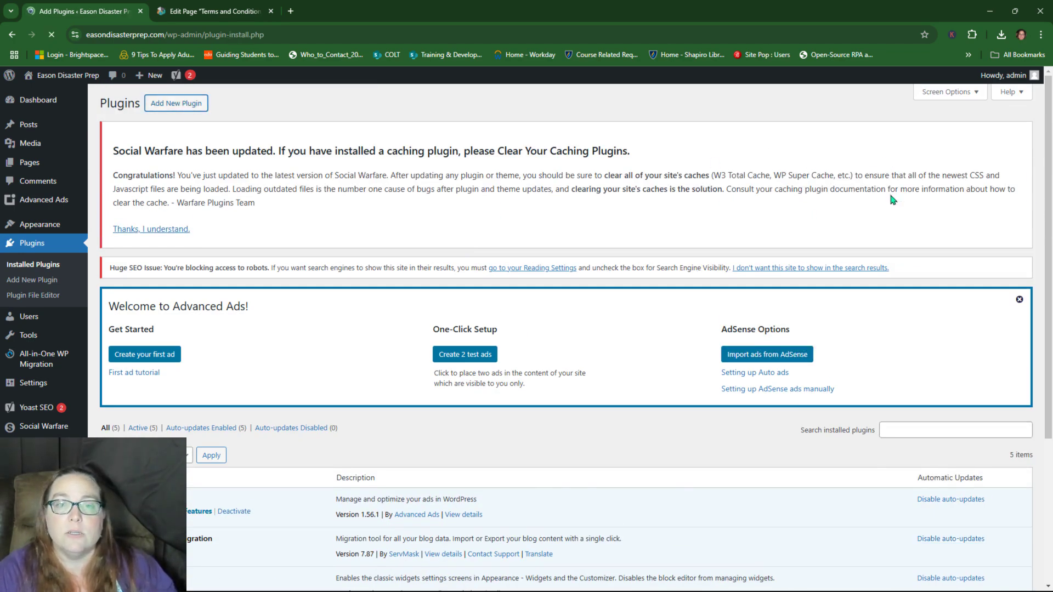
{"action": "scroll", "coordinate": [872, 252], "scroll_direction": "down", "scroll_amount": 3}
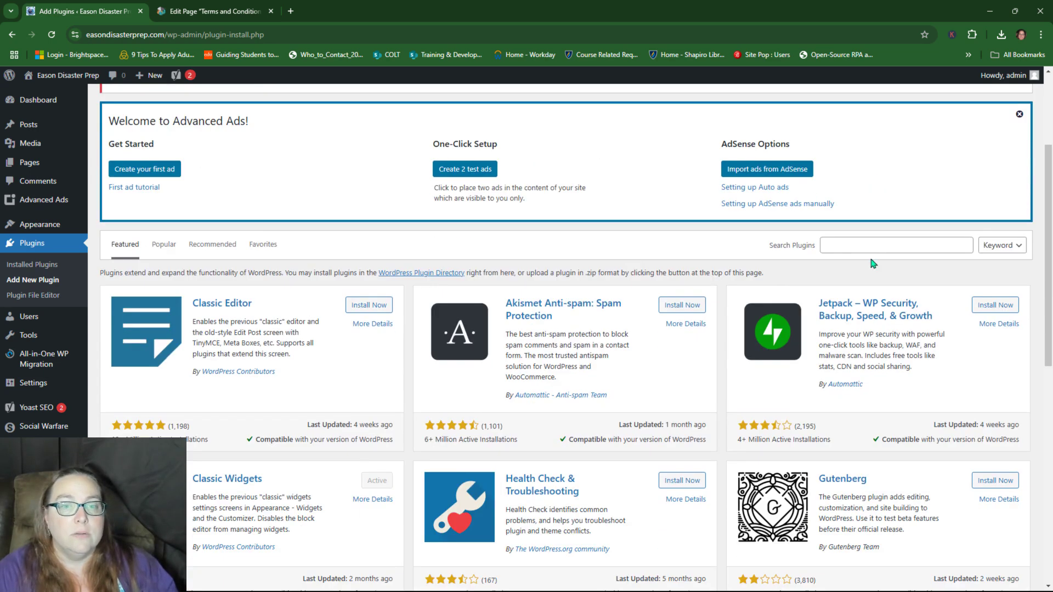
{"action": "left_click", "coordinate": [876, 245]}
{"action": "type", "text": "site"}
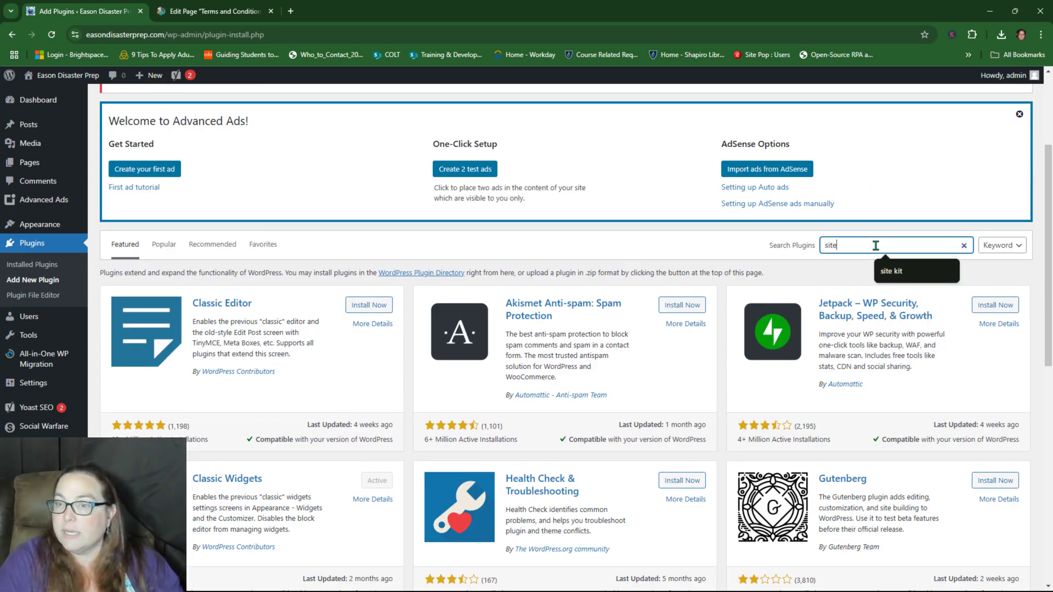
{"action": "type", "text": " kit by "}
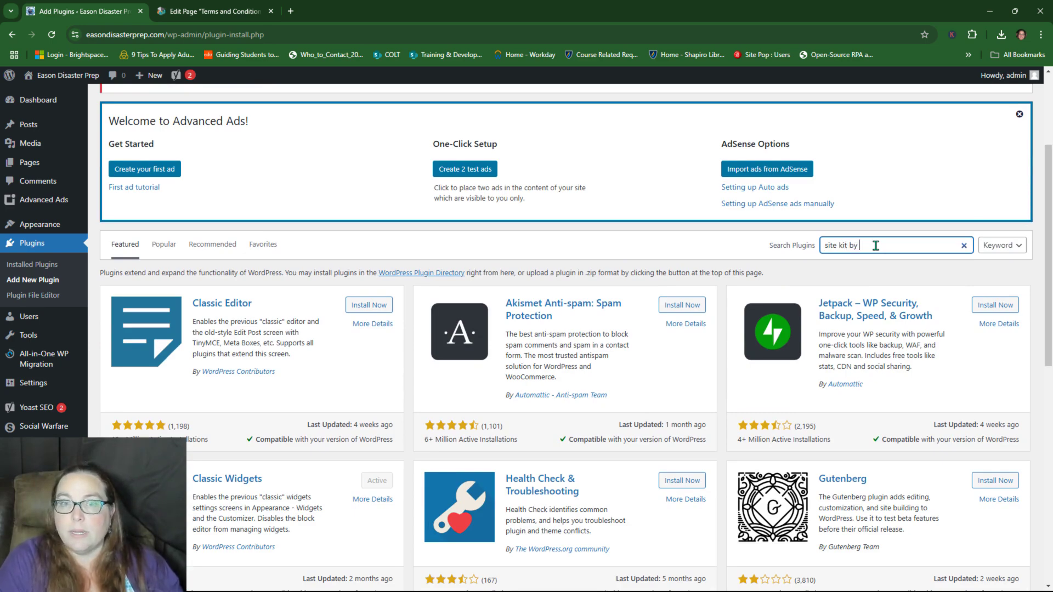
{"action": "type", "text": "google"}
{"action": "key", "text": "Return"}
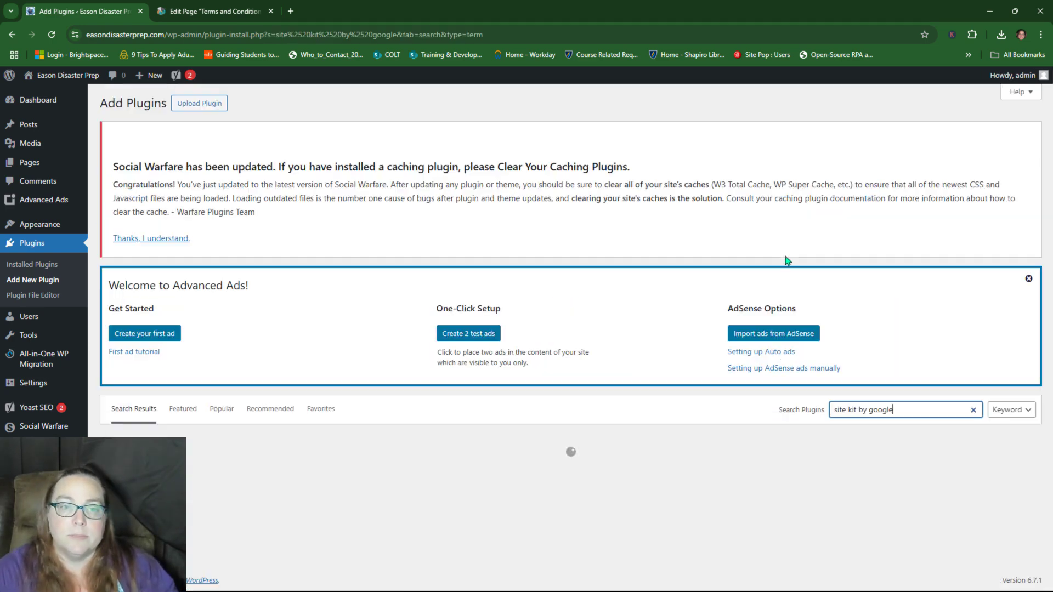
{"action": "scroll", "coordinate": [558, 292], "scroll_direction": "down", "scroll_amount": 4}
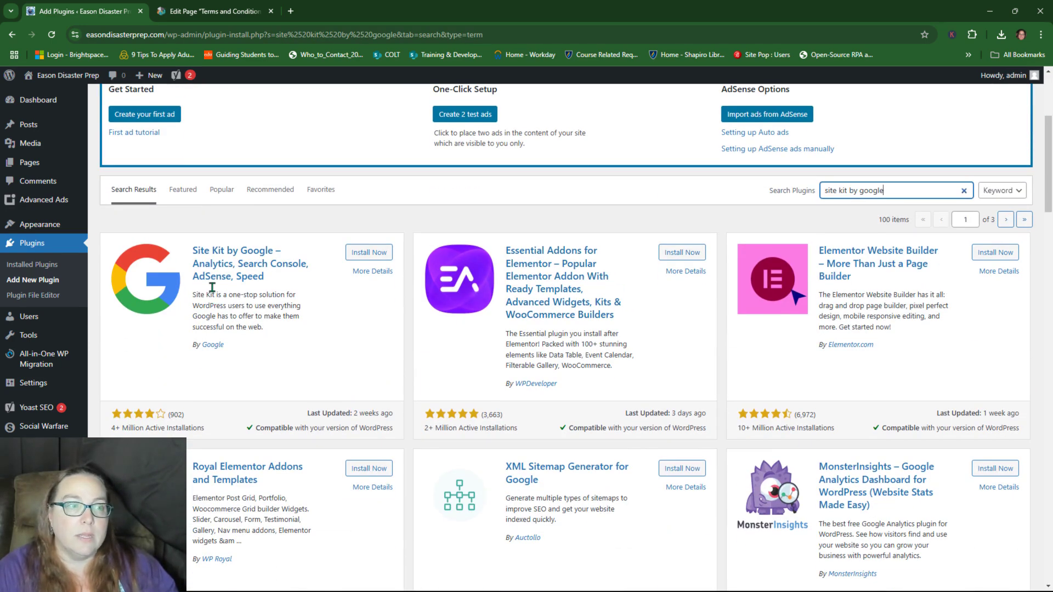
{"action": "left_click", "coordinate": [367, 253]}
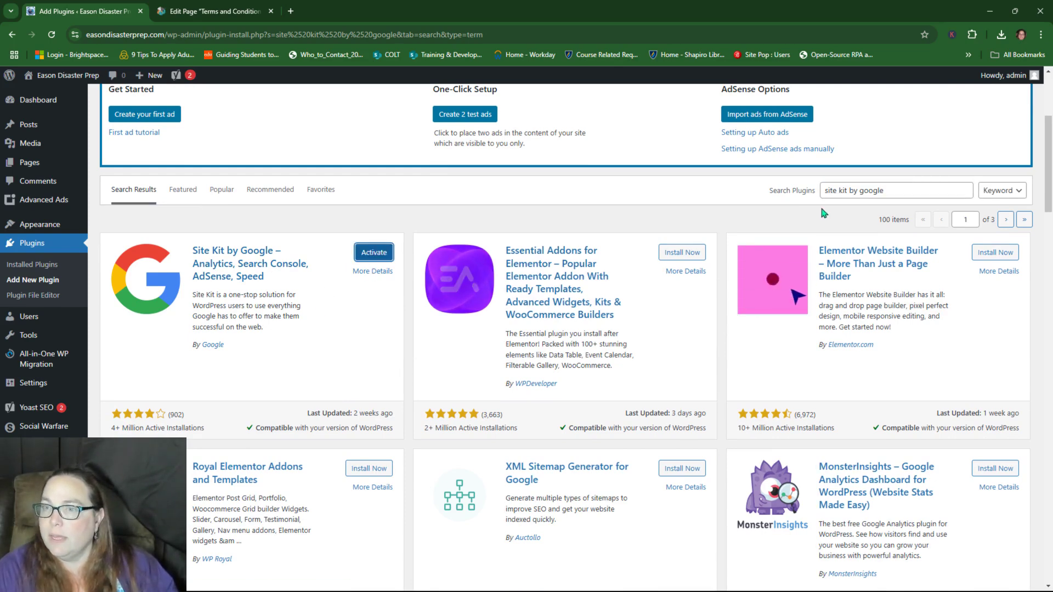
{"action": "left_click_drag", "start_coordinate": [884, 191], "coordinate": [796, 192]}
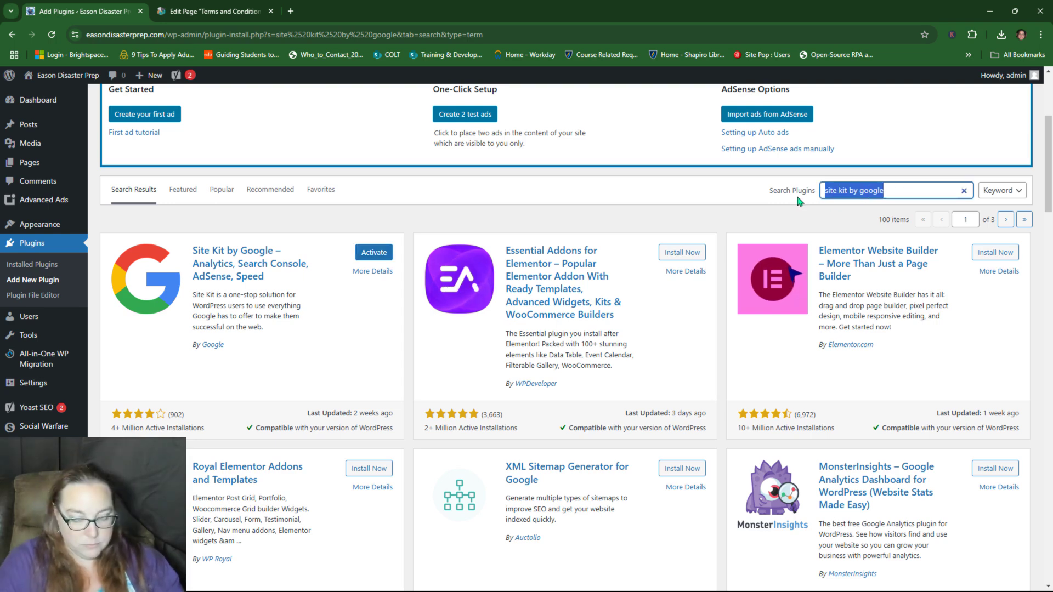
{"action": "type", "text": "w3 total c"}
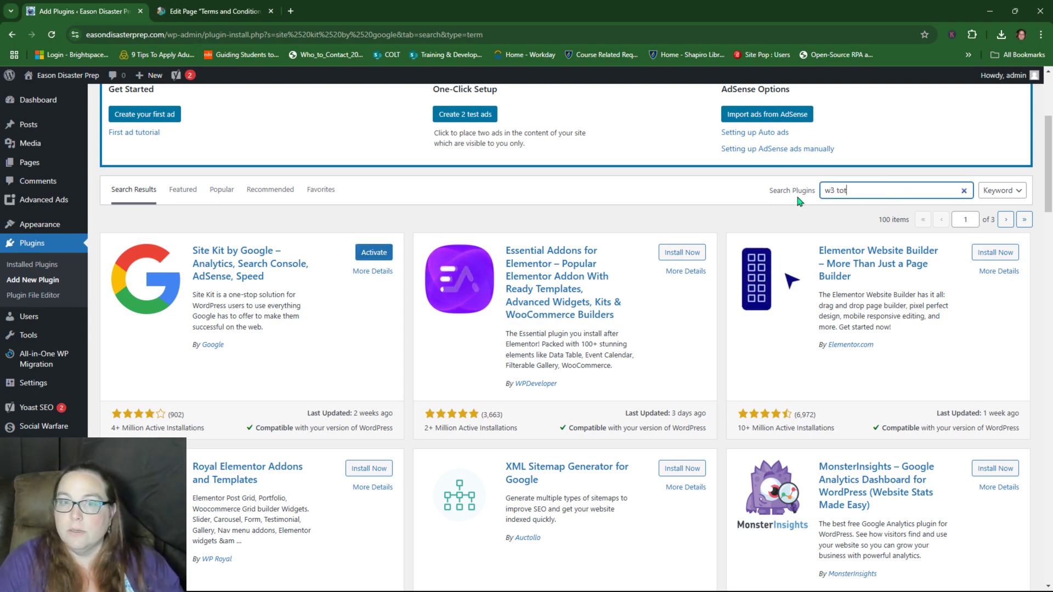
{"action": "type", "text": "ache"}
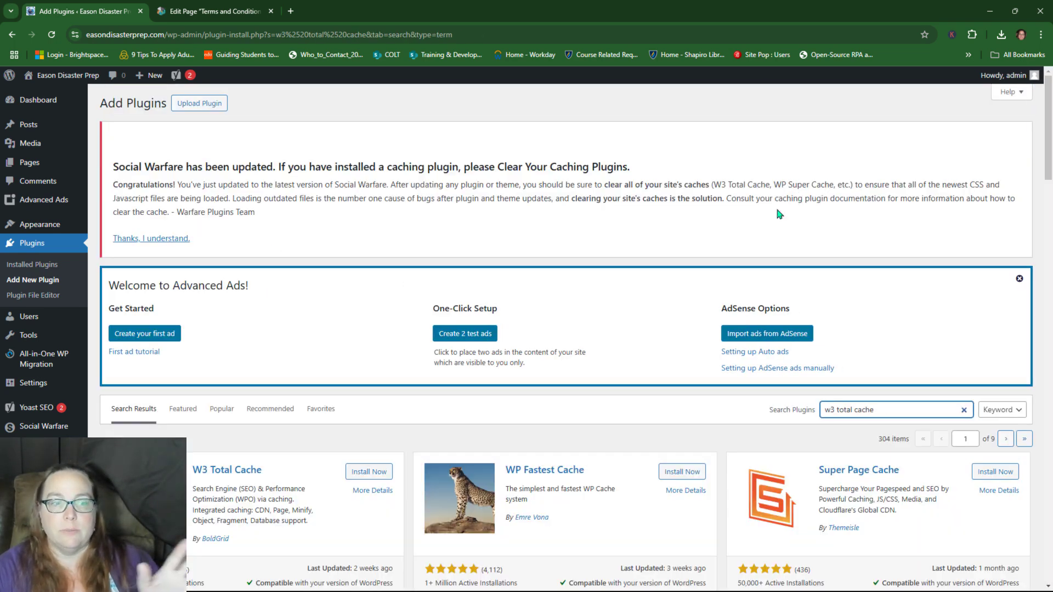
Step: Install W3 Total Cache from the search results and open the plugin .zip upload area
{"action": "scroll", "coordinate": [635, 235], "scroll_direction": "down", "scroll_amount": 1}
{"action": "scroll", "coordinate": [359, 305], "scroll_direction": "down", "scroll_amount": 3}
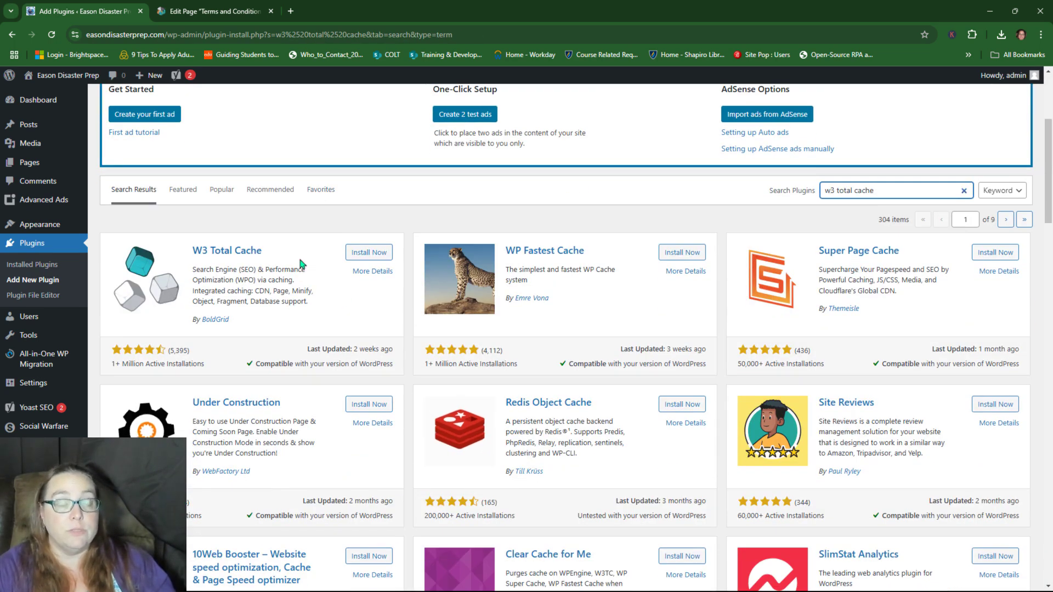
{"action": "left_click", "coordinate": [375, 253]}
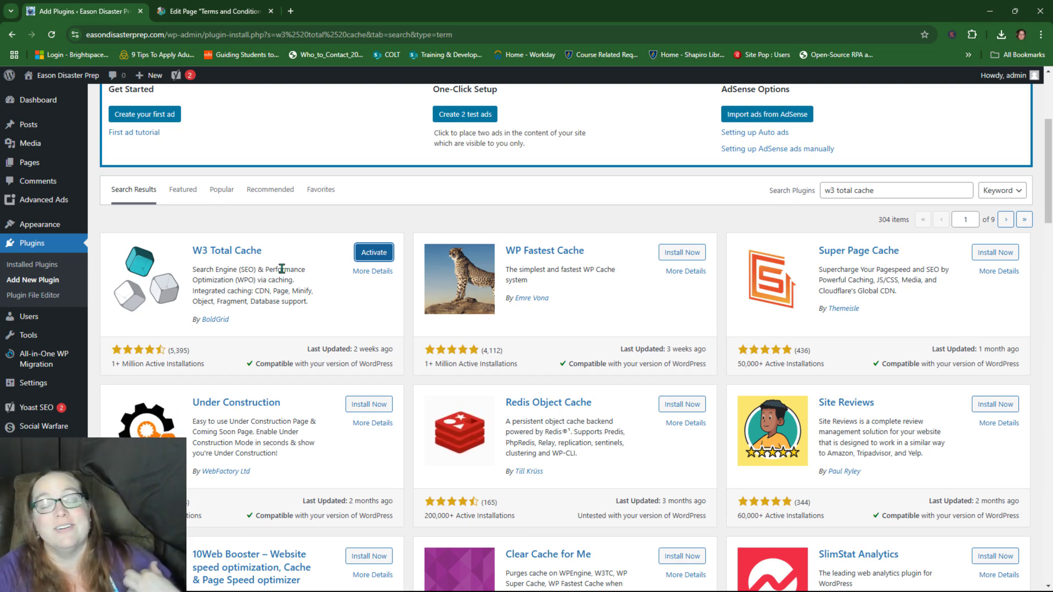
{"action": "scroll", "coordinate": [288, 297], "scroll_direction": "up", "scroll_amount": 3}
{"action": "scroll", "coordinate": [289, 296], "scroll_direction": "up", "scroll_amount": 1}
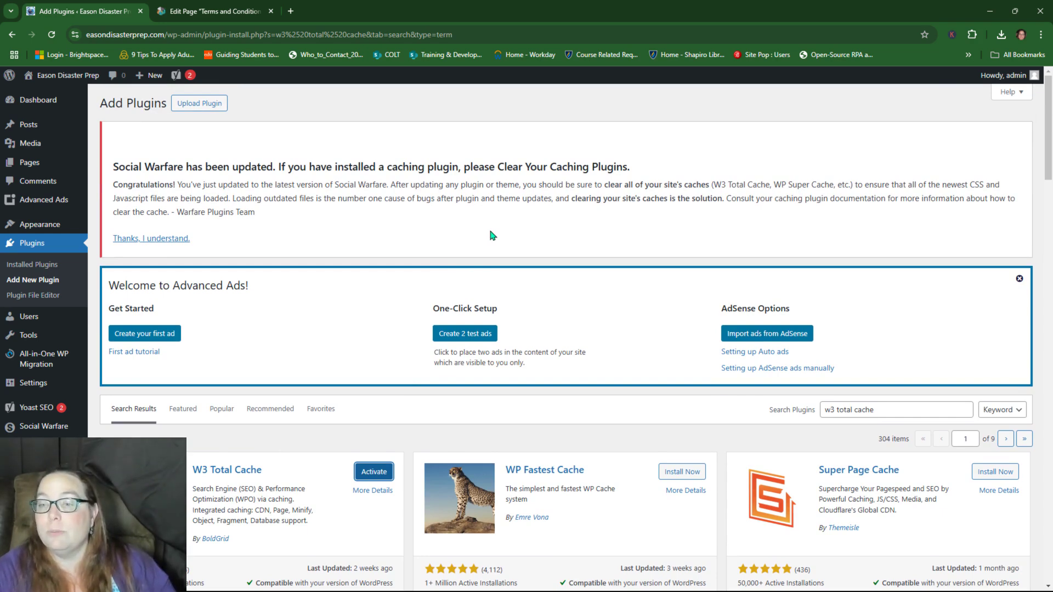
{"action": "scroll", "coordinate": [490, 232], "scroll_direction": "down", "scroll_amount": 2}
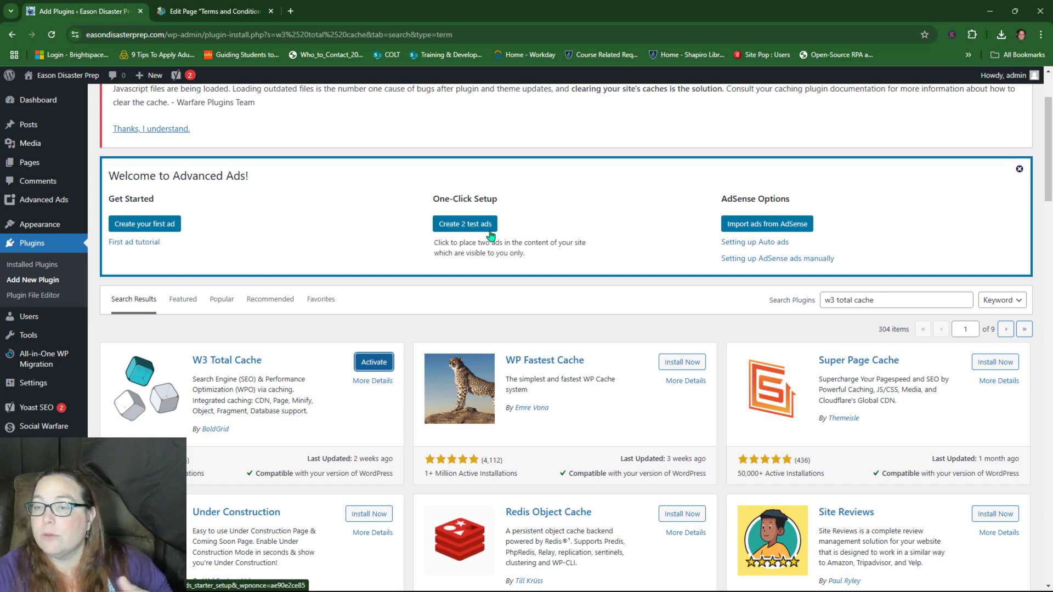
{"action": "scroll", "coordinate": [491, 235], "scroll_direction": "up", "scroll_amount": 2}
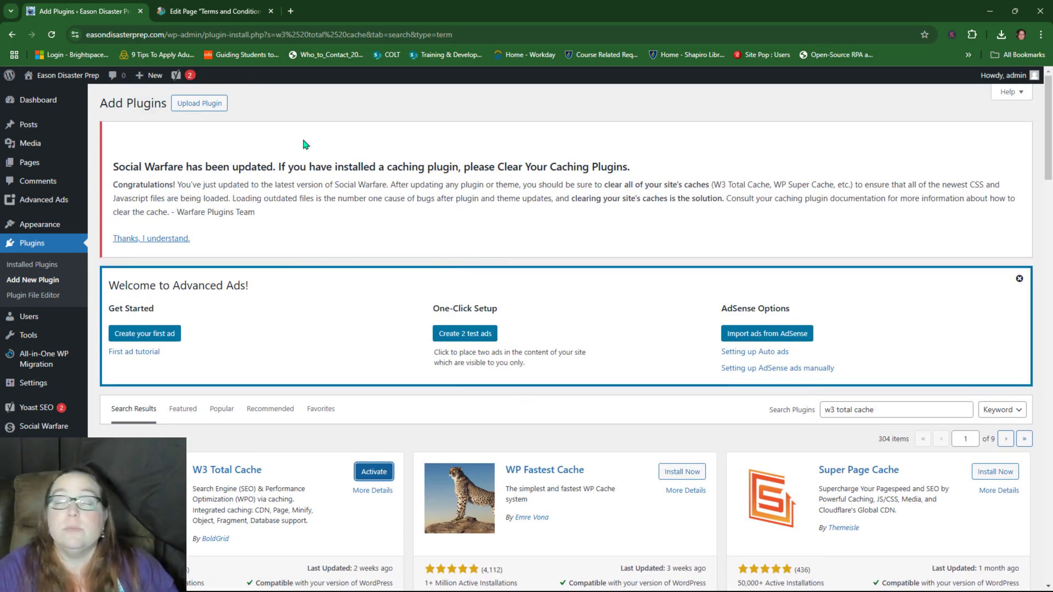
{"action": "left_click", "coordinate": [212, 103]}
{"action": "scroll", "coordinate": [524, 380], "scroll_direction": "down", "scroll_amount": 3}
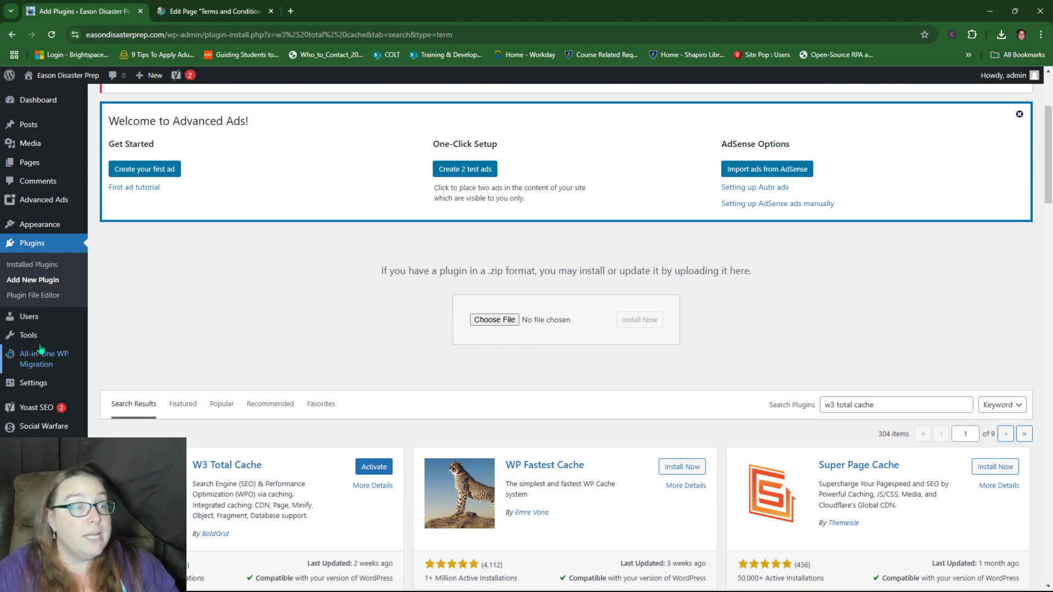
Step: On Installed Plugins, enable auto-updates for Site Kit by Google and W3 Total Cache
{"action": "left_click", "coordinate": [31, 246]}
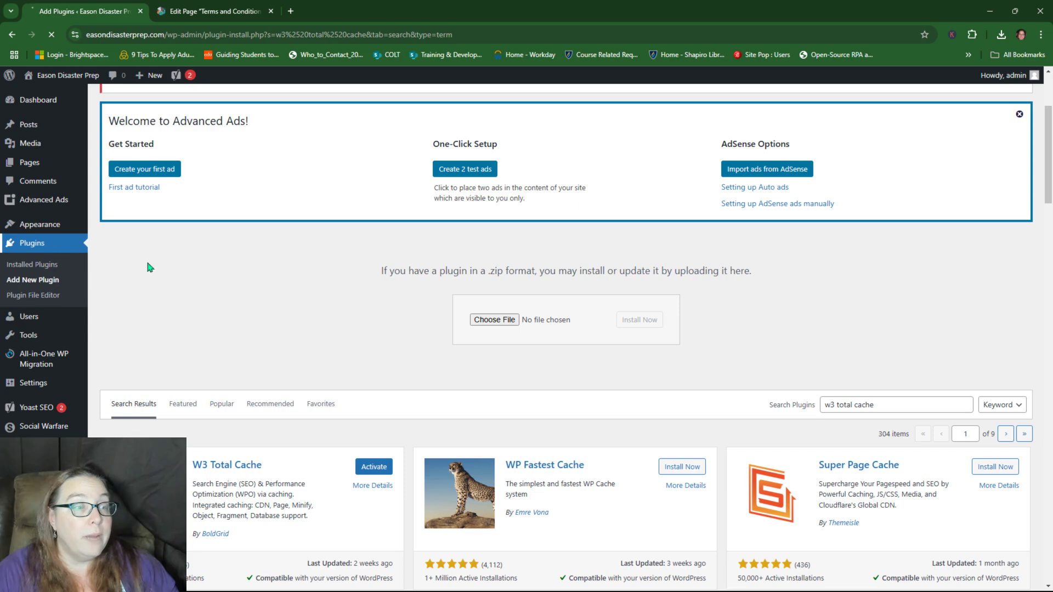
{"action": "scroll", "coordinate": [788, 316], "scroll_direction": "down", "scroll_amount": 1}
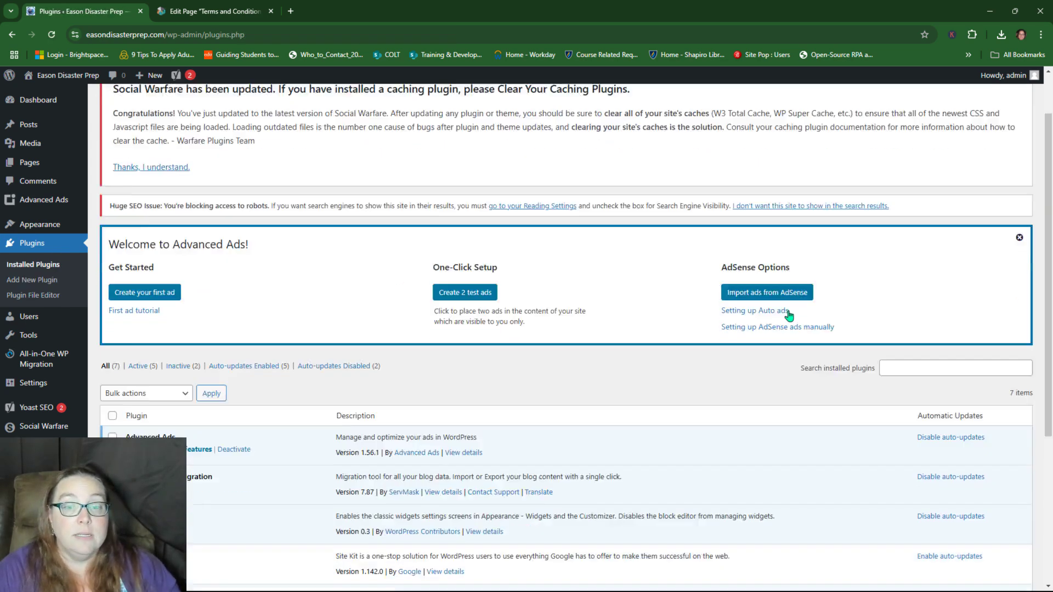
{"action": "scroll", "coordinate": [788, 316], "scroll_direction": "down", "scroll_amount": 4}
{"action": "left_click", "coordinate": [951, 321]}
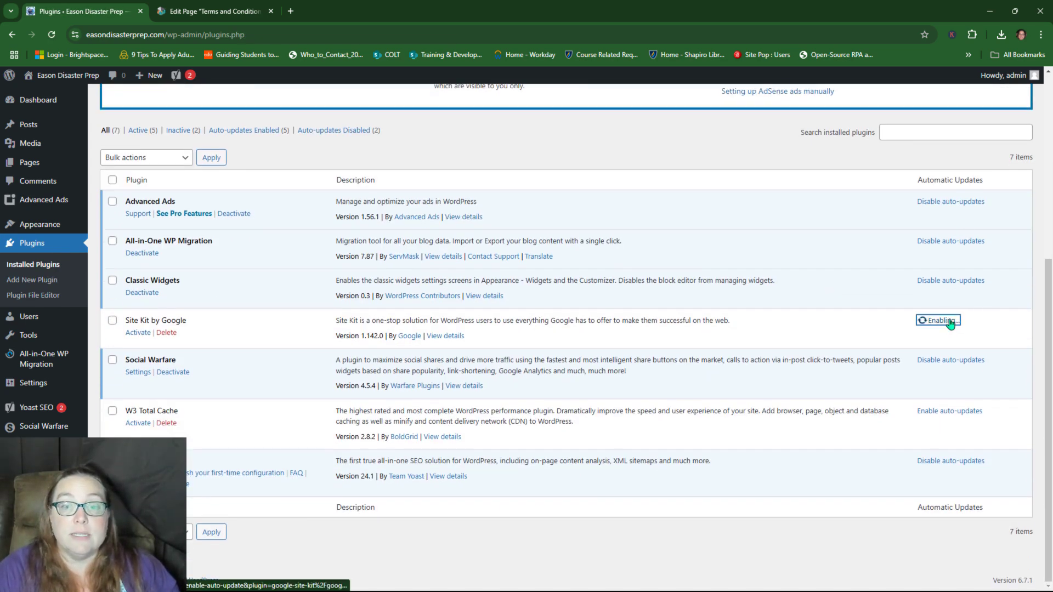
{"action": "left_click", "coordinate": [962, 415]}
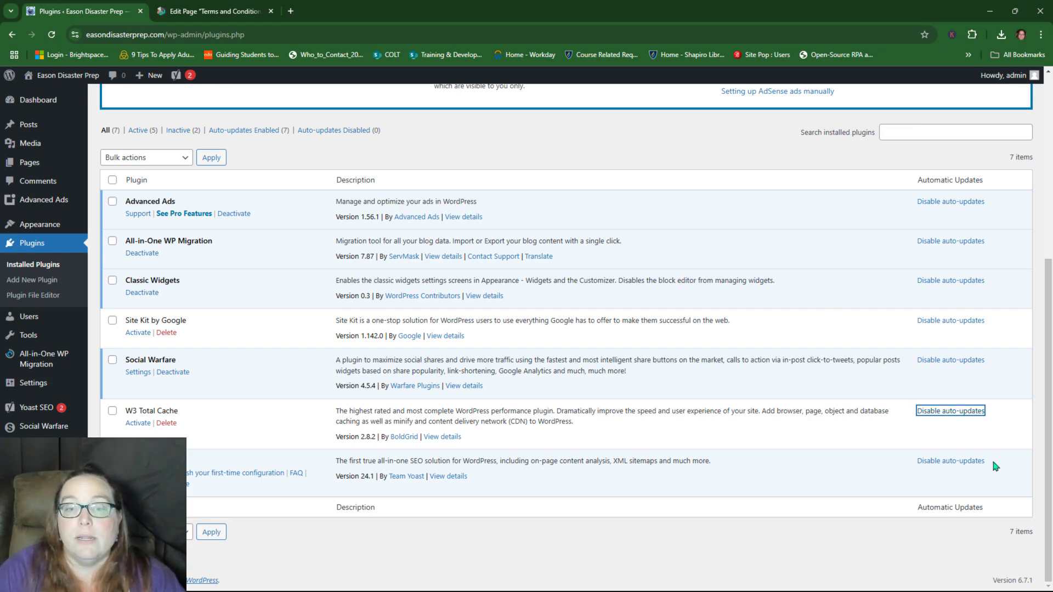
{"action": "scroll", "coordinate": [869, 384], "scroll_direction": "up", "scroll_amount": 5}
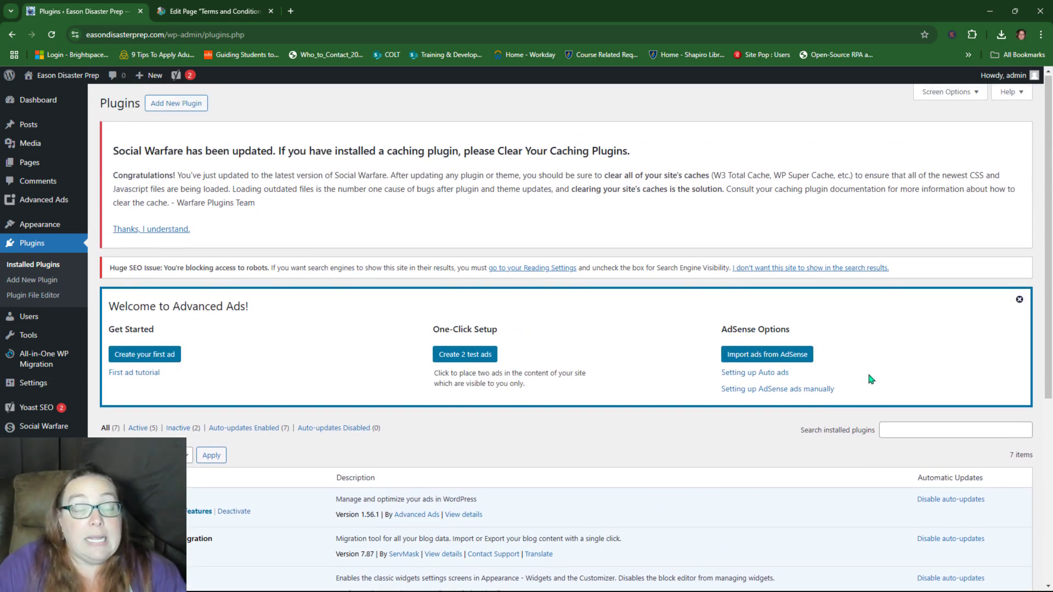
{"action": "scroll", "coordinate": [439, 459], "scroll_direction": "down", "scroll_amount": 3}
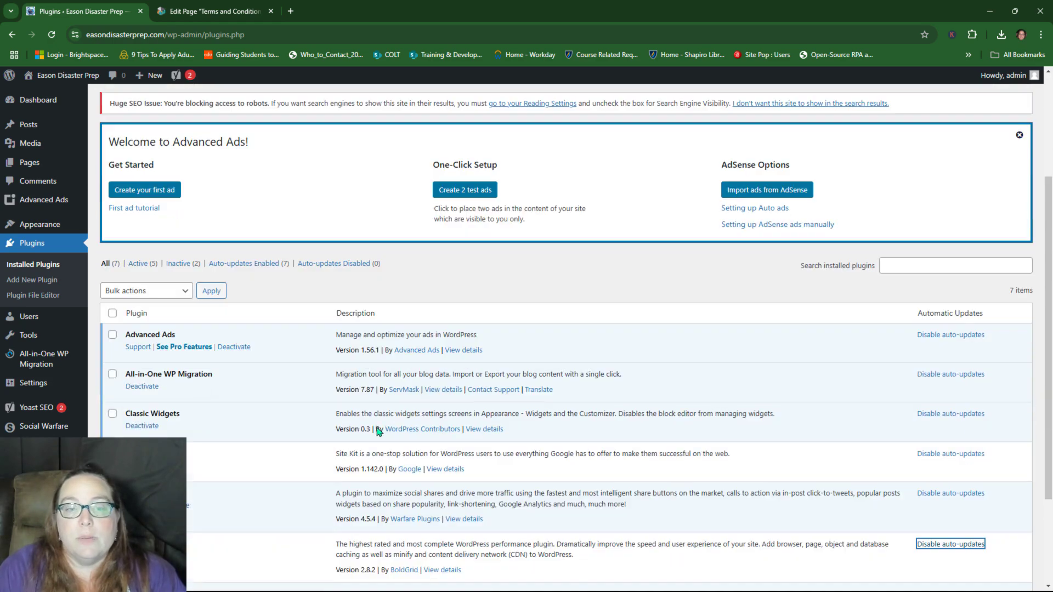
{"action": "scroll", "coordinate": [718, 362], "scroll_direction": "down", "scroll_amount": 3}
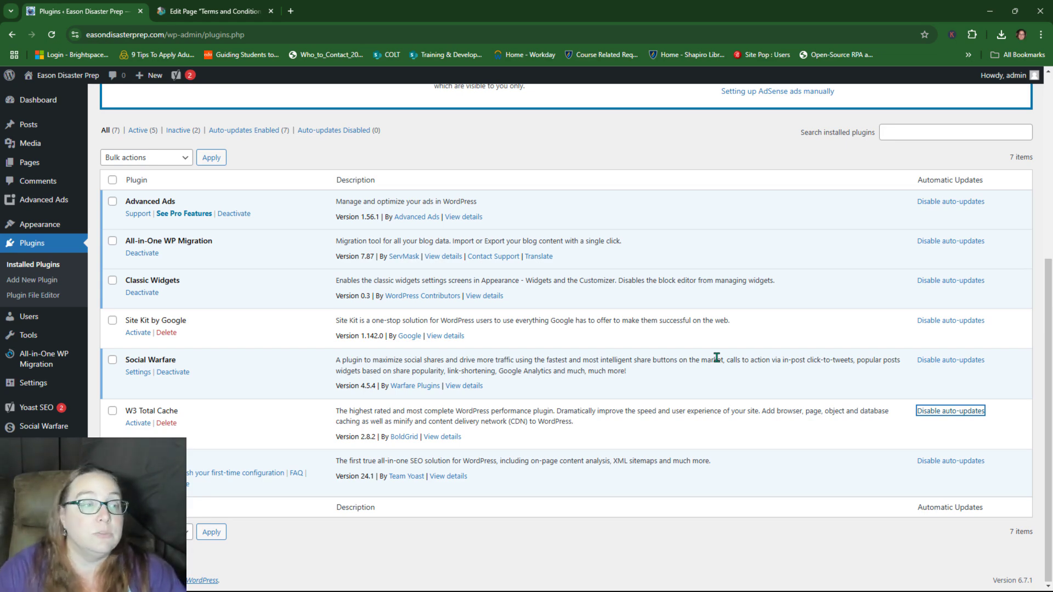
{"action": "scroll", "coordinate": [716, 357], "scroll_direction": "up", "scroll_amount": 5}
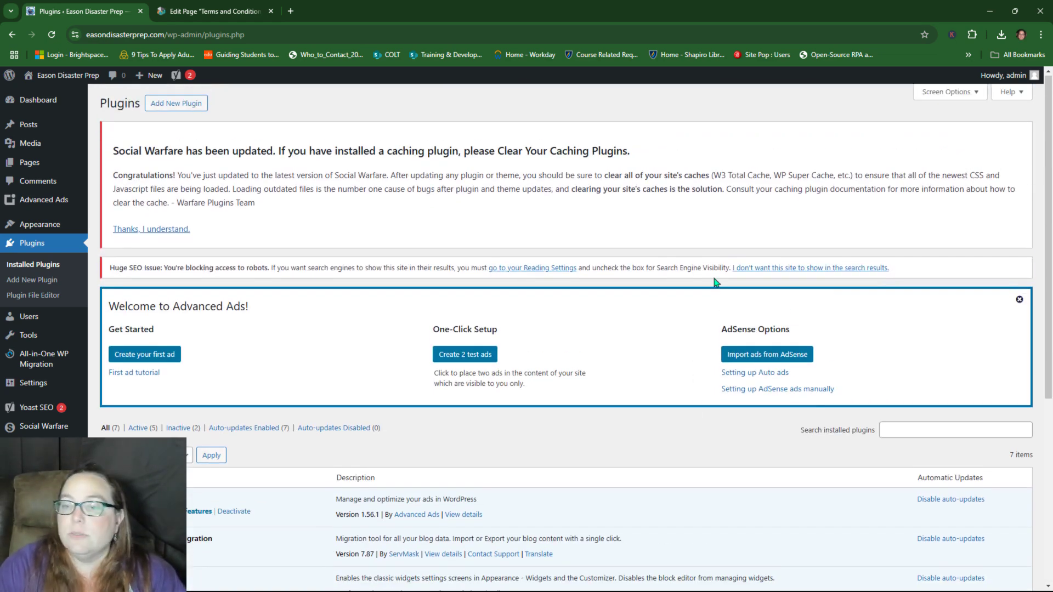